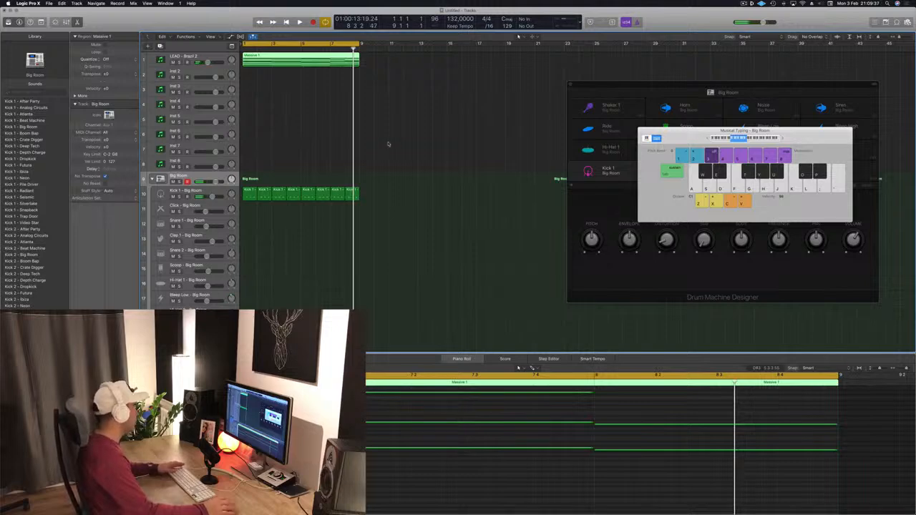
# Copy the lead track's Massive 1 region to the start of the Inst 8 track and to about bar 14 of the lead track.
pyautogui.click(447, 99)
pyautogui.click(308, 63)
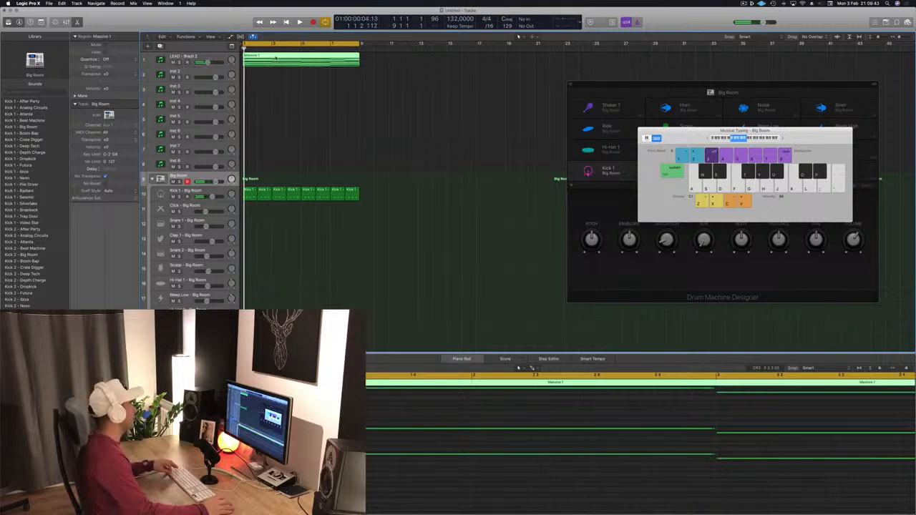
pyautogui.moveTo(275, 59); pyautogui.dragTo(279, 169)
pyautogui.press('space')
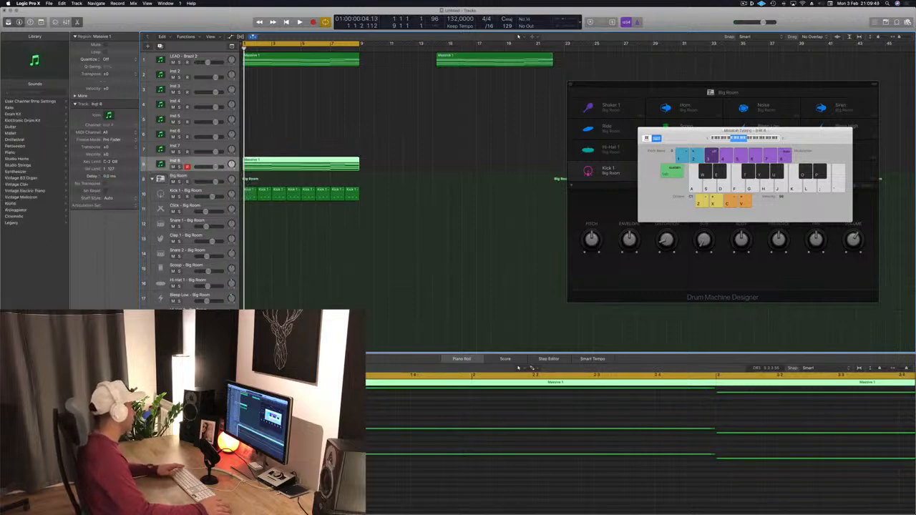
# Browse the Sylenth1 preset list on the Inst 8 track, keep ARP 303 Saw, and hide the plug-in window.
pyautogui.press('v')
pyautogui.click(145, 97)
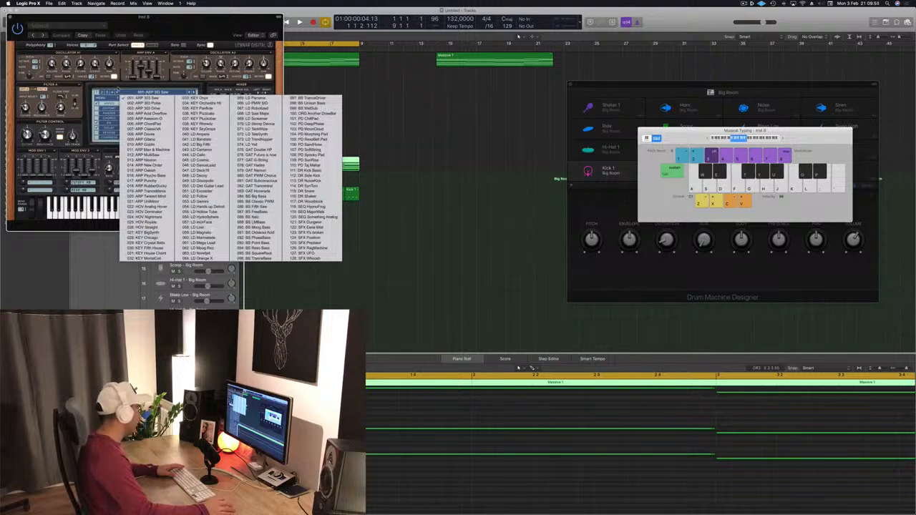
pyautogui.click(133, 95)
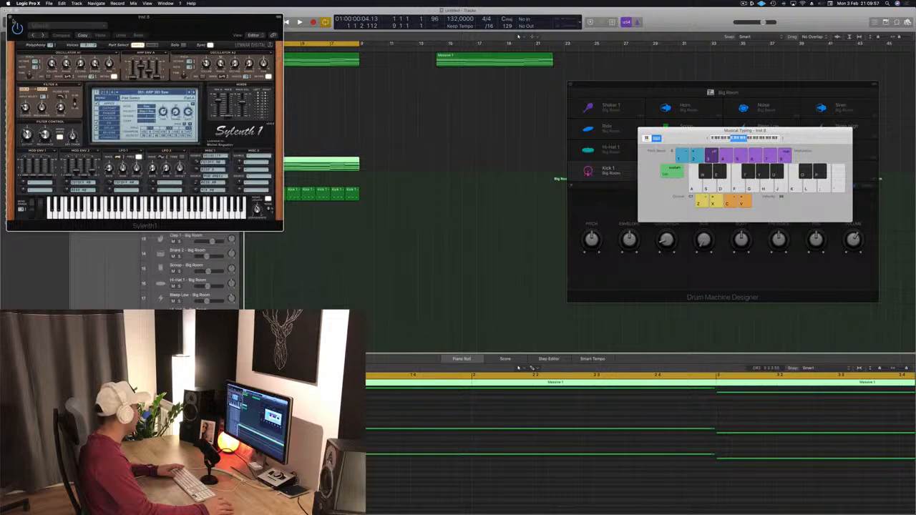
pyautogui.press('v')
# Duplicate the LEAD - Brazil 2 track, place the duplicate directly below Inst 7, and move the Massive 1 region beneath it onto the duplicate.
pyautogui.click(219, 57)
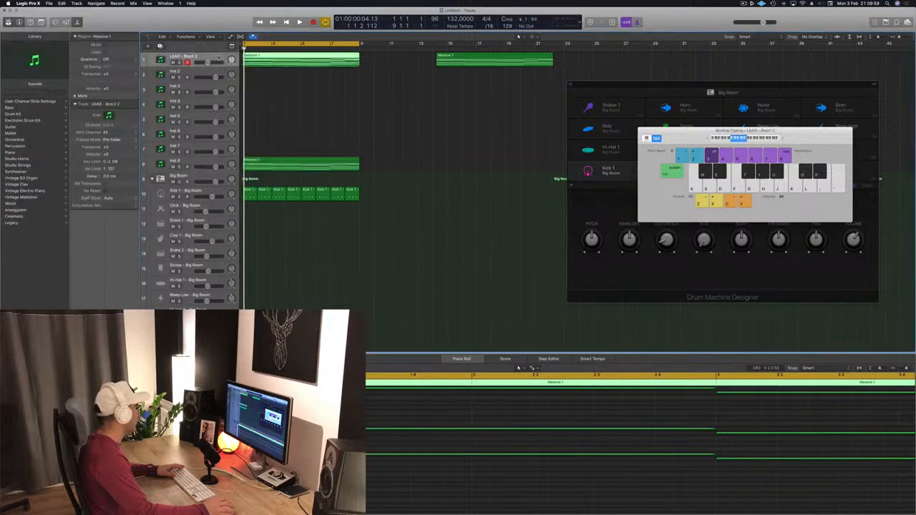
pyautogui.press('super+d')
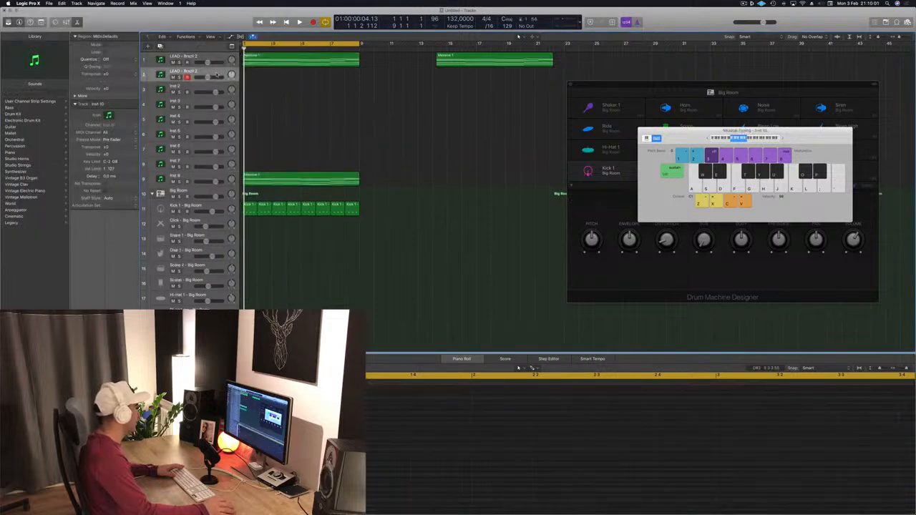
pyautogui.moveTo(217, 74); pyautogui.dragTo(208, 169)
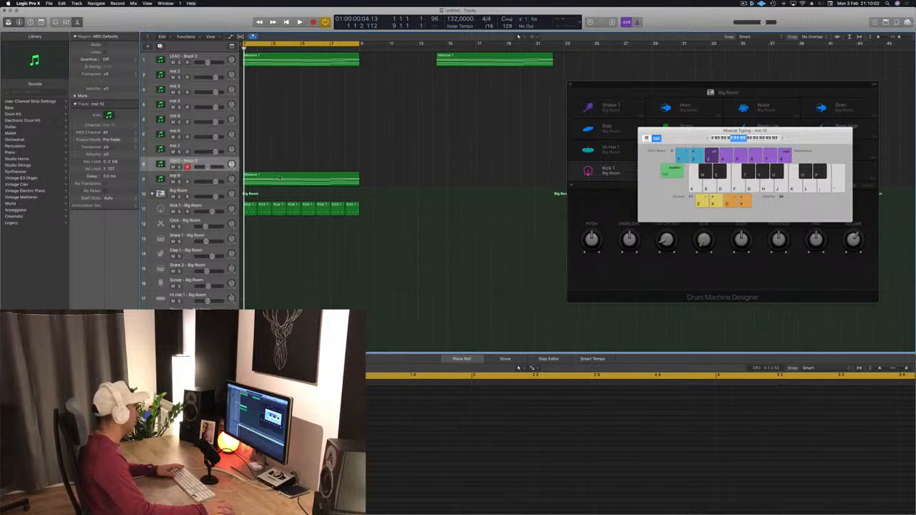
pyautogui.moveTo(272, 180); pyautogui.dragTo(272, 165)
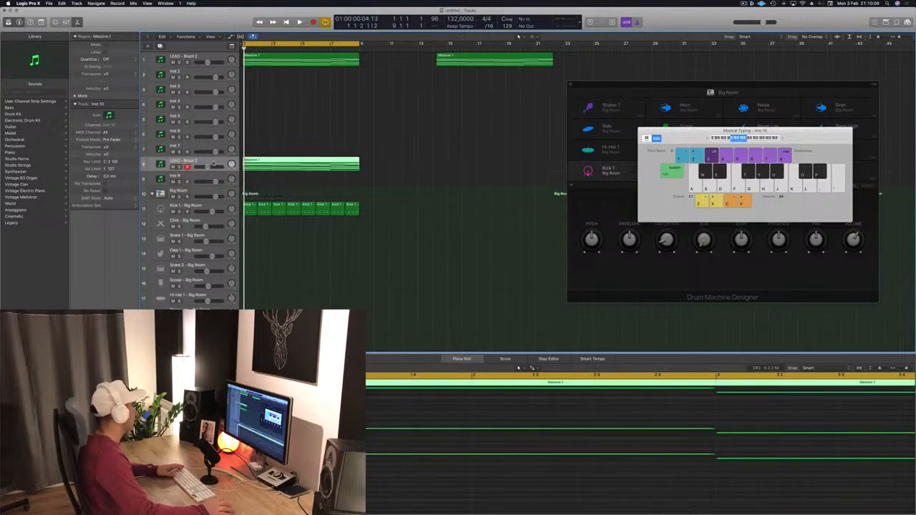
# Mute the original lead track and show the duplicate track's Sylenth1 window over the empty part of the arrangement.
pyautogui.click(172, 62)
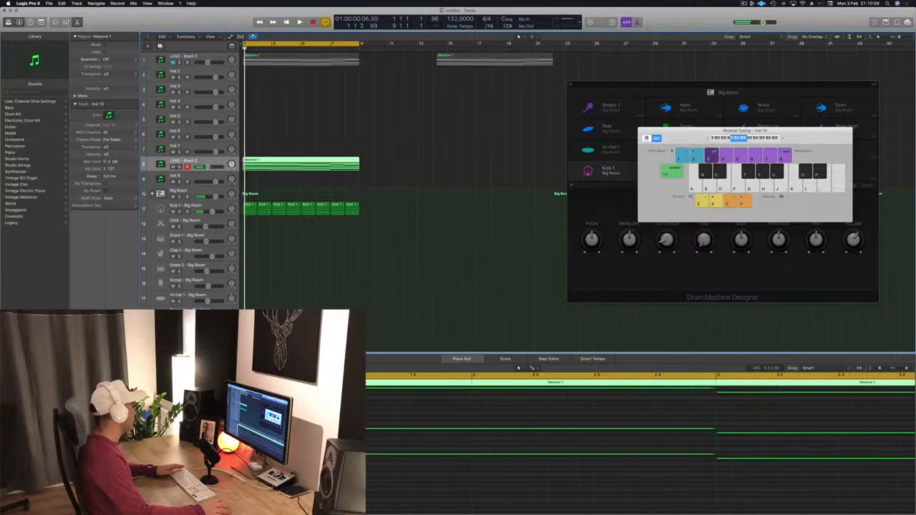
pyautogui.press('v')
pyautogui.moveTo(171, 22); pyautogui.dragTo(627, 61)
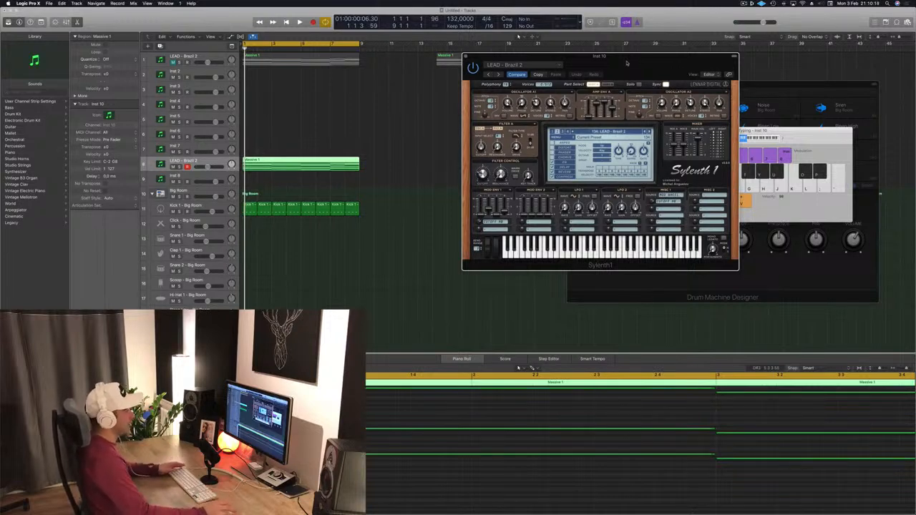
pyautogui.moveTo(627, 63); pyautogui.dragTo(595, 60)
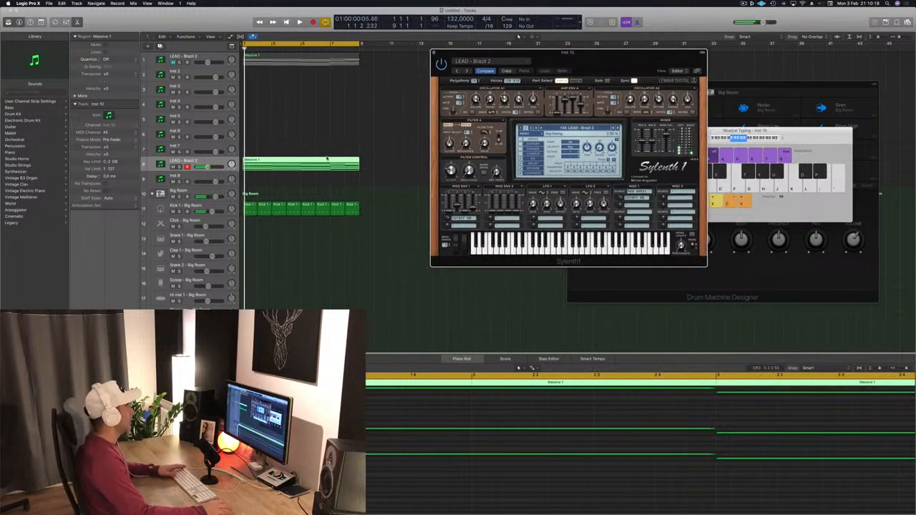
# Remove the upper chord notes from the duplicated Massive 1 region so it contains only the bass line.
pyautogui.scroll(-5, 518, 367)
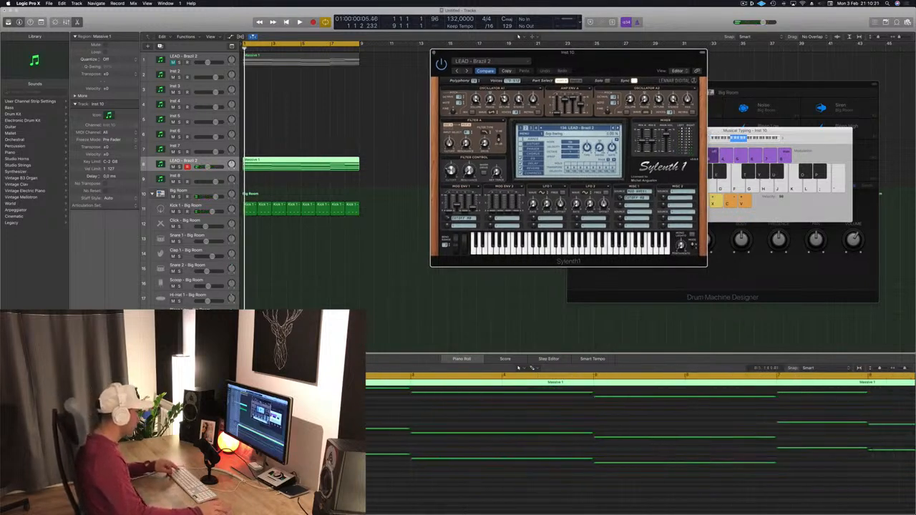
pyautogui.click(642, 458)
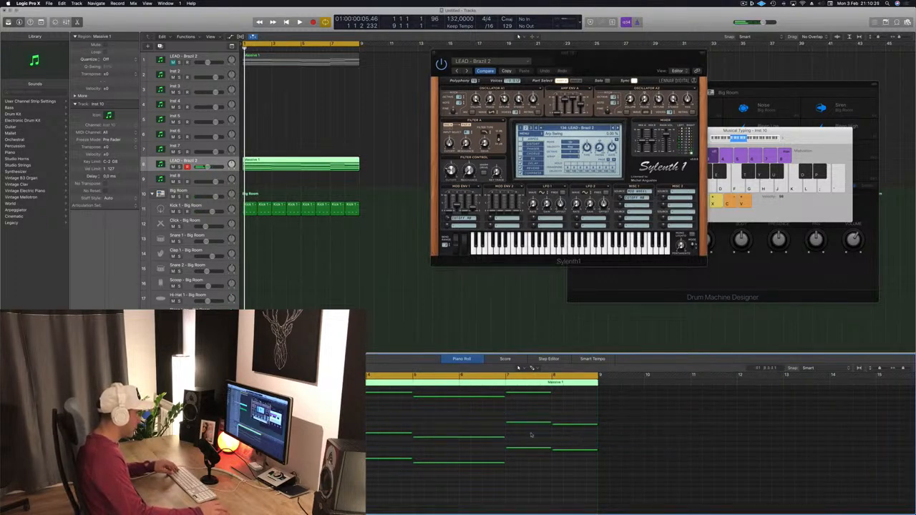
pyautogui.press('super+a')
pyautogui.press('BackSpace')
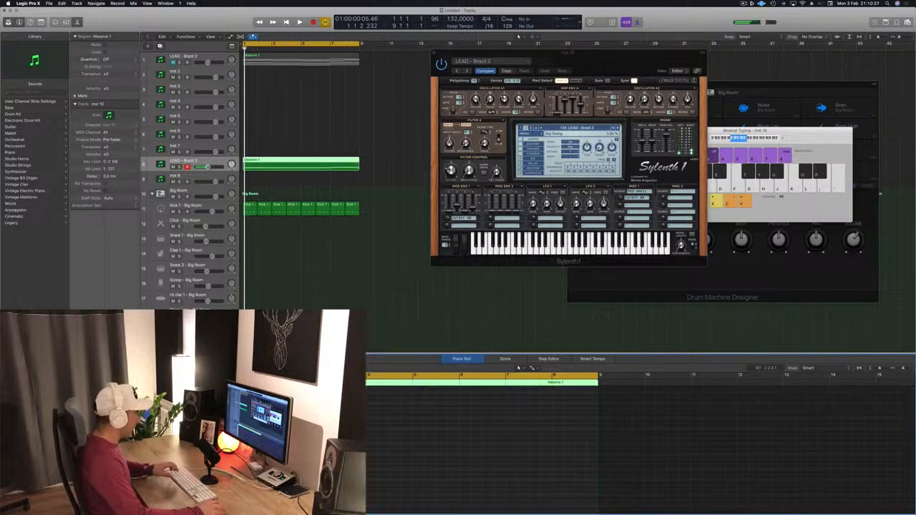
pyautogui.scroll(-5, 518, 368)
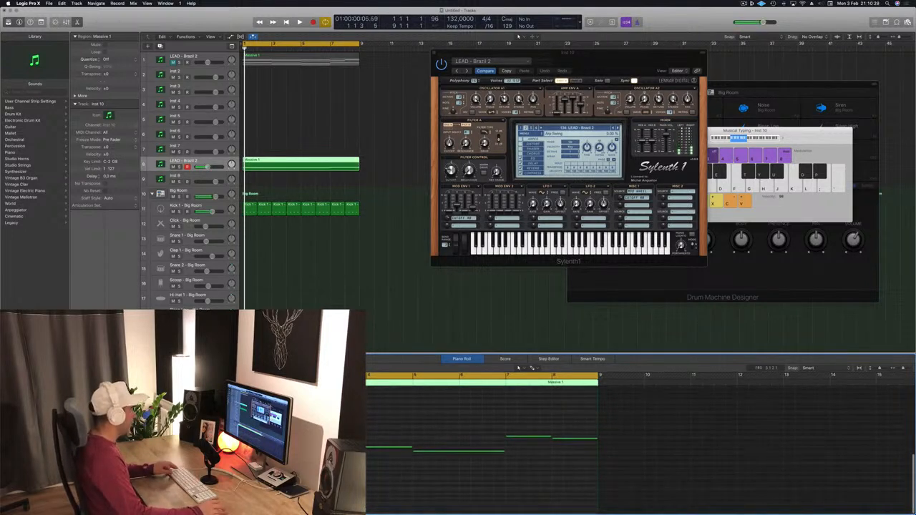
# Replace the first long bass note in bars 1 and 2 with a pattern of short notes at the same pitch in bar 1.
pyautogui.press('super+Right')
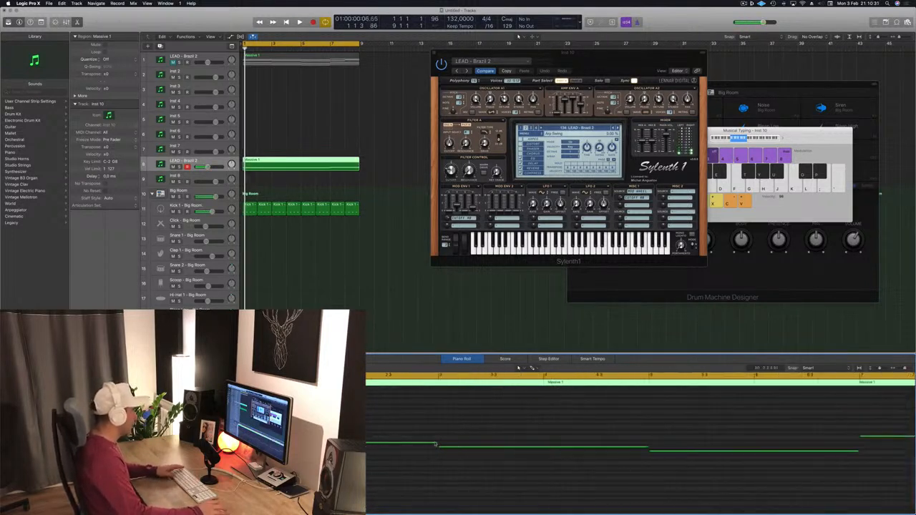
pyautogui.click(429, 443)
pyautogui.press('BackSpace')
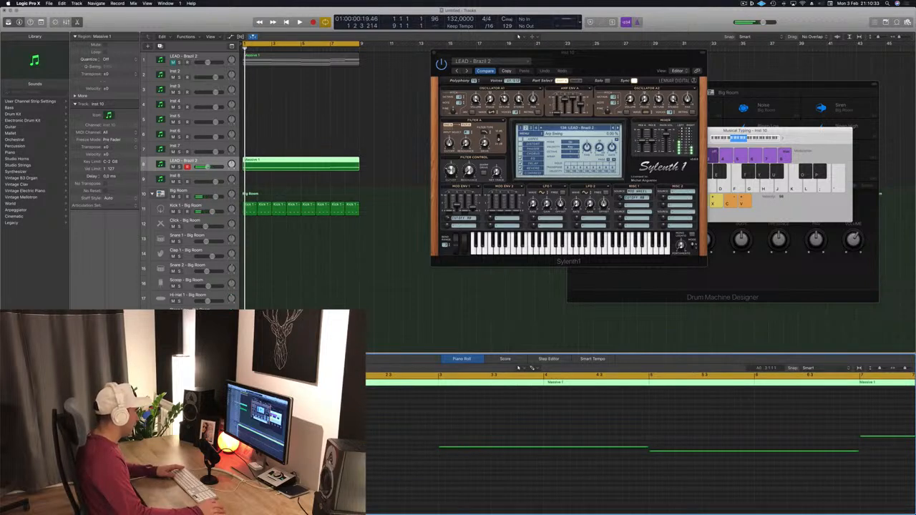
pyautogui.press('super+Right')
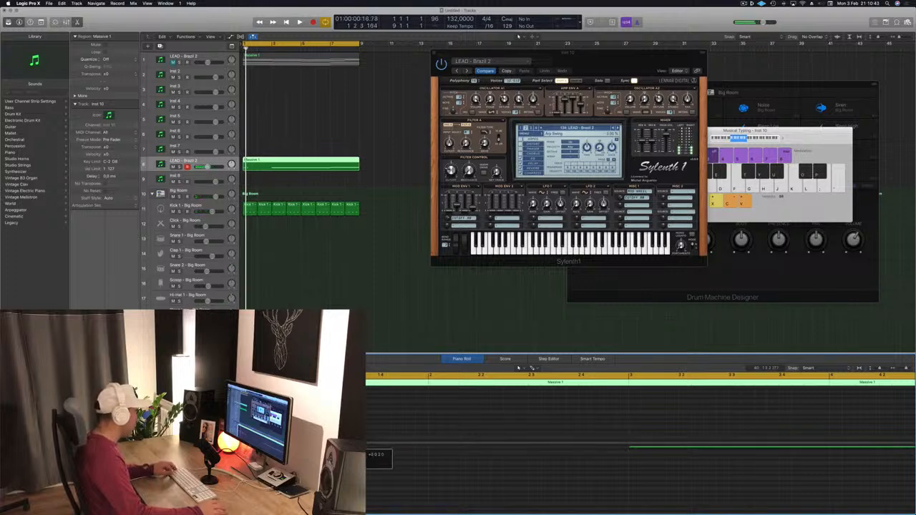
pyautogui.press('space')
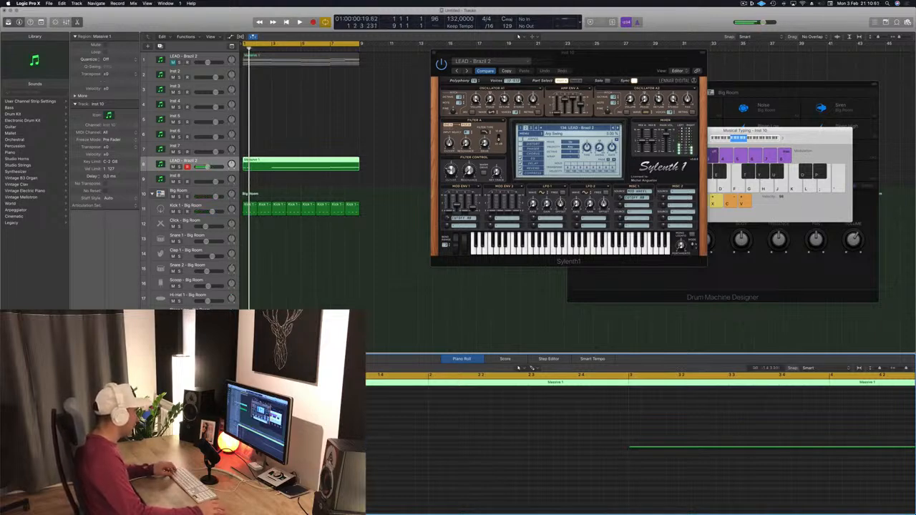
pyautogui.moveTo(262, 446); pyautogui.dragTo(358, 443)
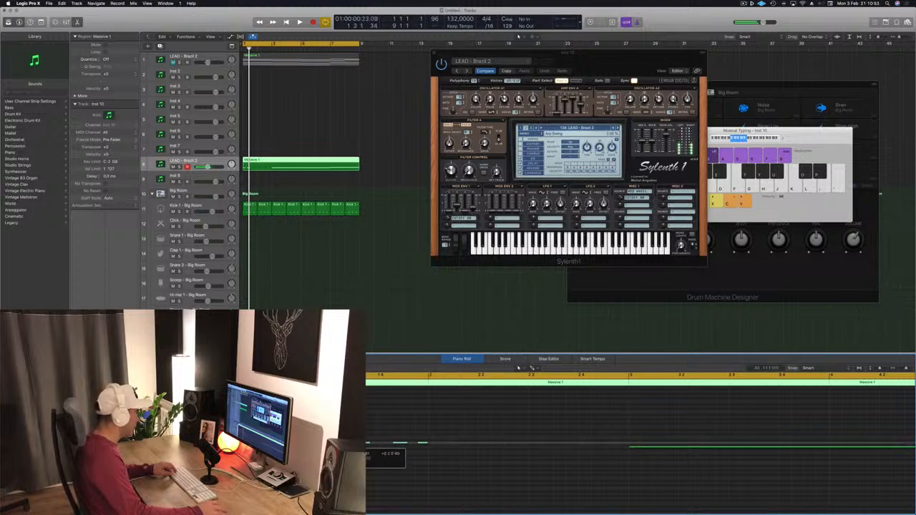
pyautogui.press('space')
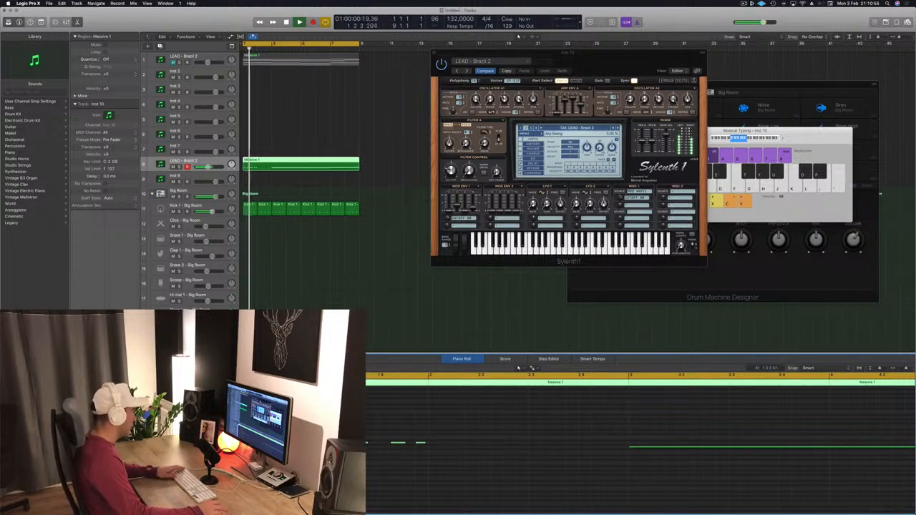
# Play back the short-note rhythm in bar 1 and repeat it through bar 2.
pyautogui.press('space')
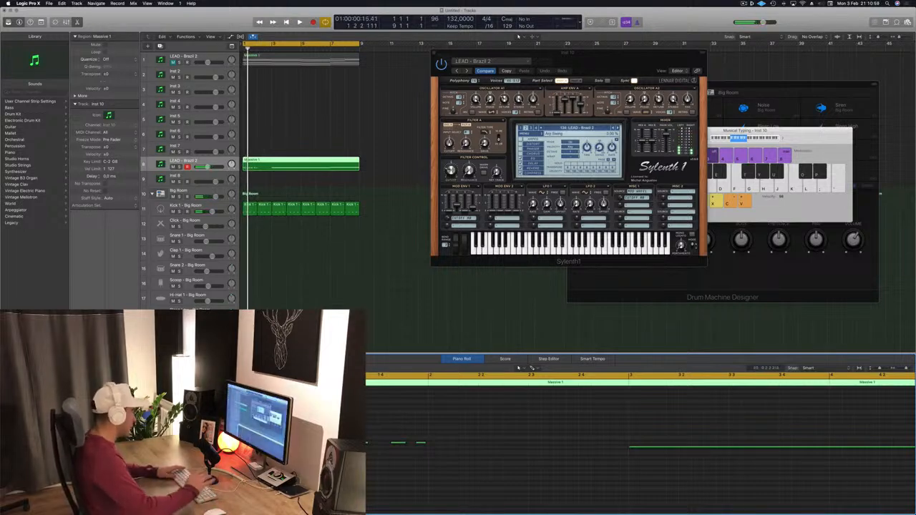
pyautogui.press('space')
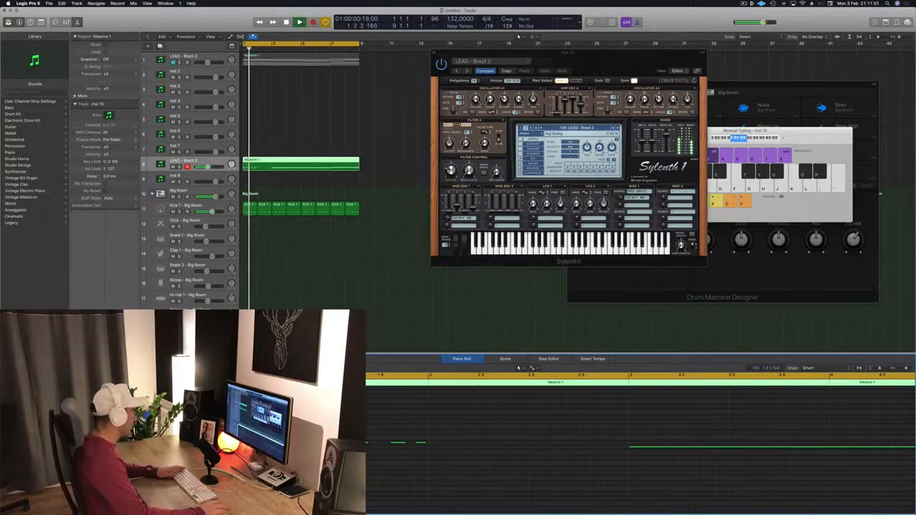
pyautogui.press('space')
pyautogui.press('space')
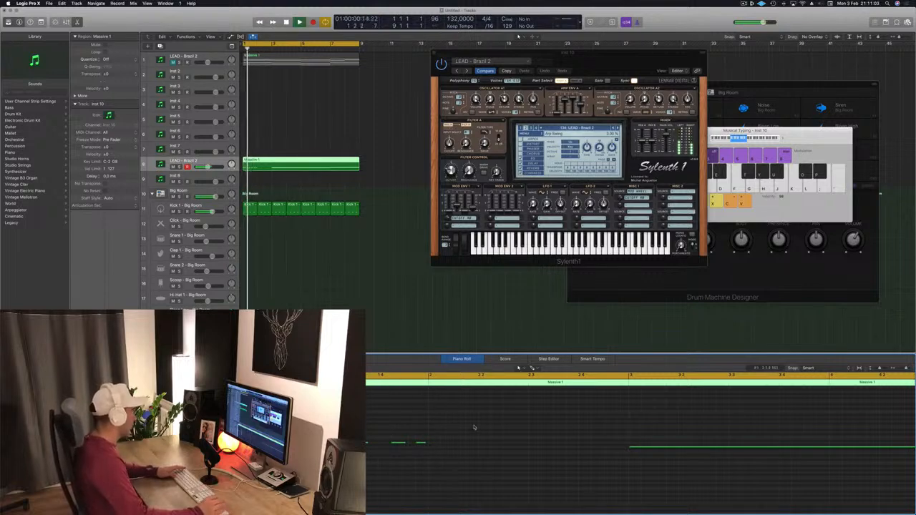
pyautogui.moveTo(509, 471); pyautogui.dragTo(433, 449)
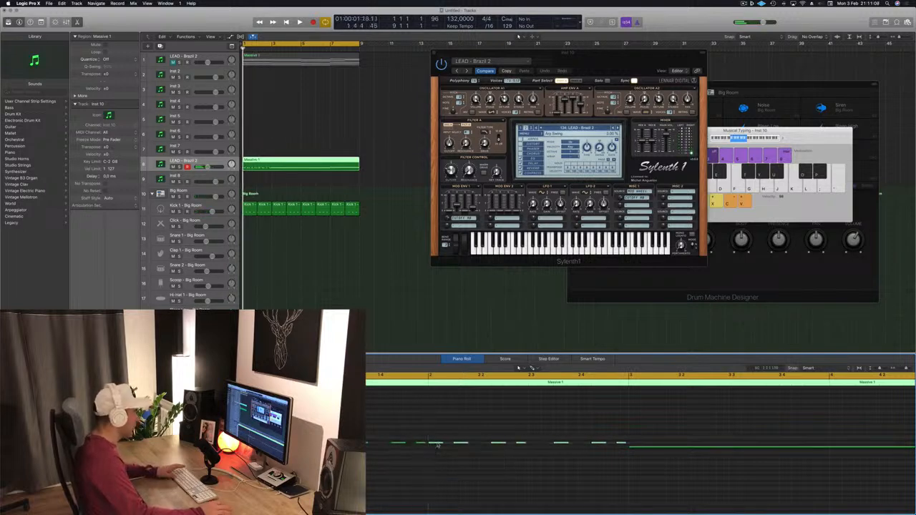
# Play the bass region from the start to check the rhythm in bars 1 and 2 against the kick.
pyautogui.press('space')
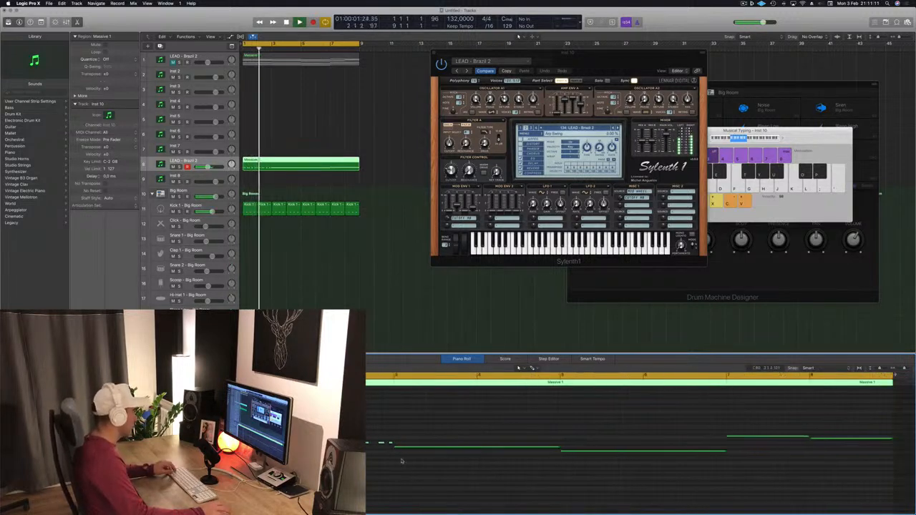
pyautogui.press('Return')
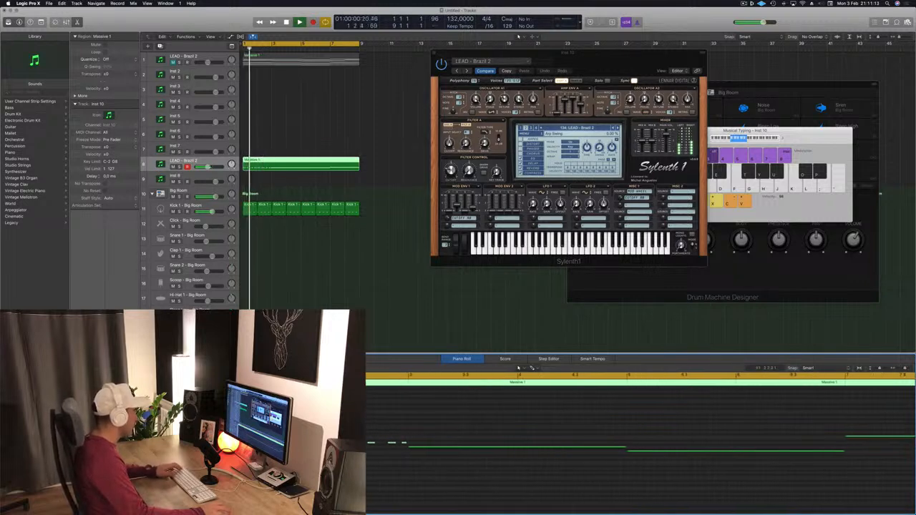
pyautogui.press('space')
pyautogui.press('space')
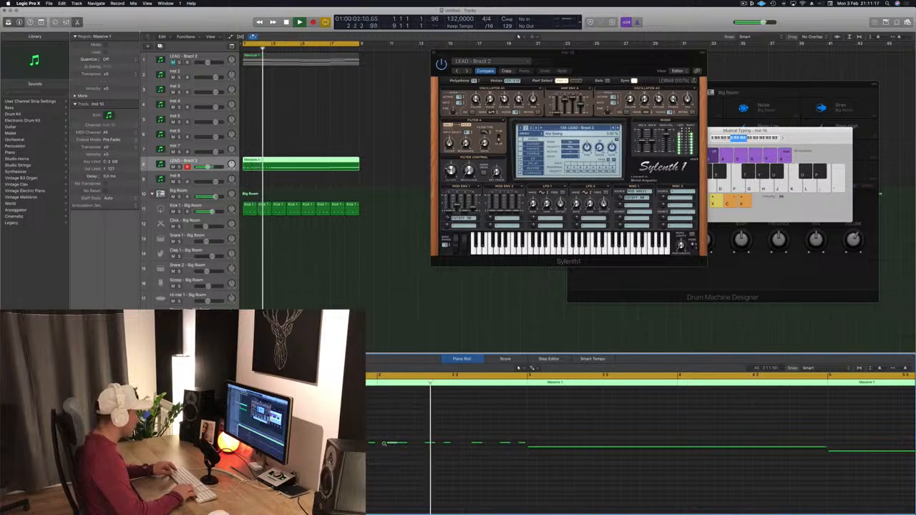
pyautogui.press('Return')
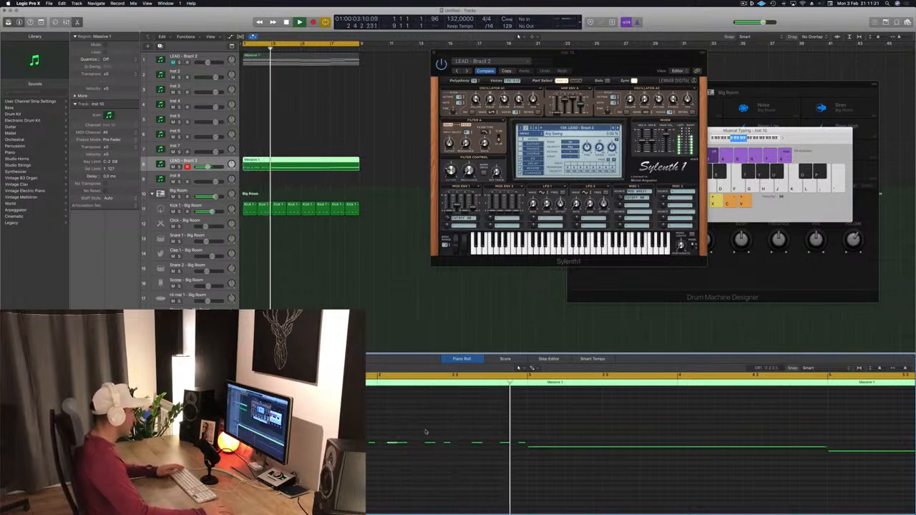
pyautogui.press('Return')
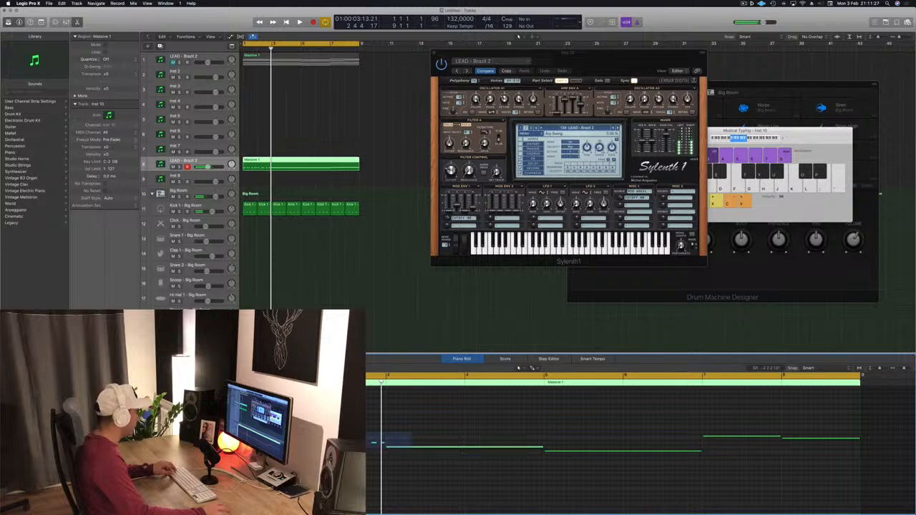
# Replace the long bass notes in bars 3–4 and 5–6 with copies of the short-note rhythm at the same pitches.
pyautogui.moveTo(387, 448); pyautogui.dragTo(388, 451)
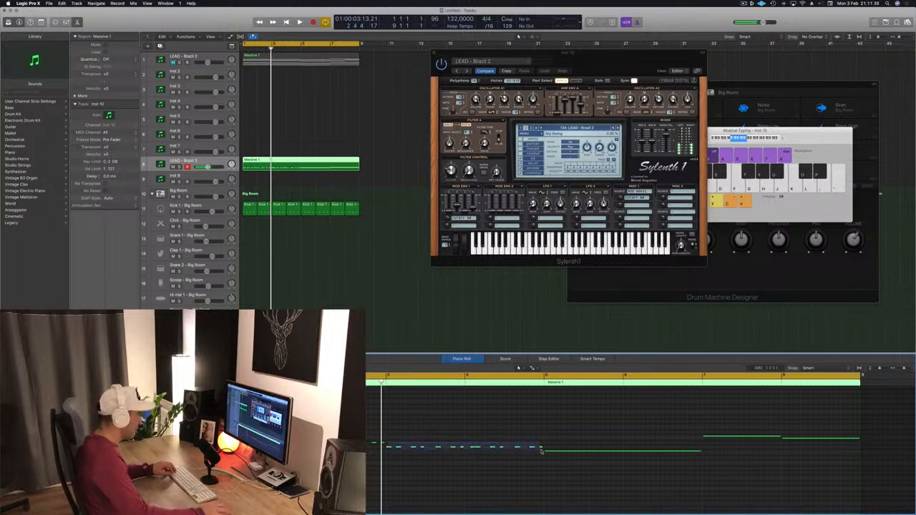
pyautogui.moveTo(545, 451); pyautogui.dragTo(559, 453)
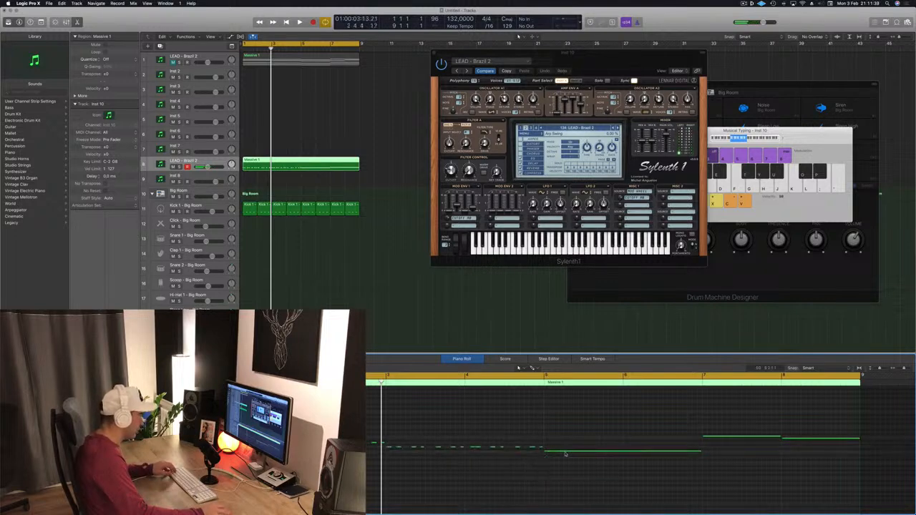
pyautogui.press('Delete')
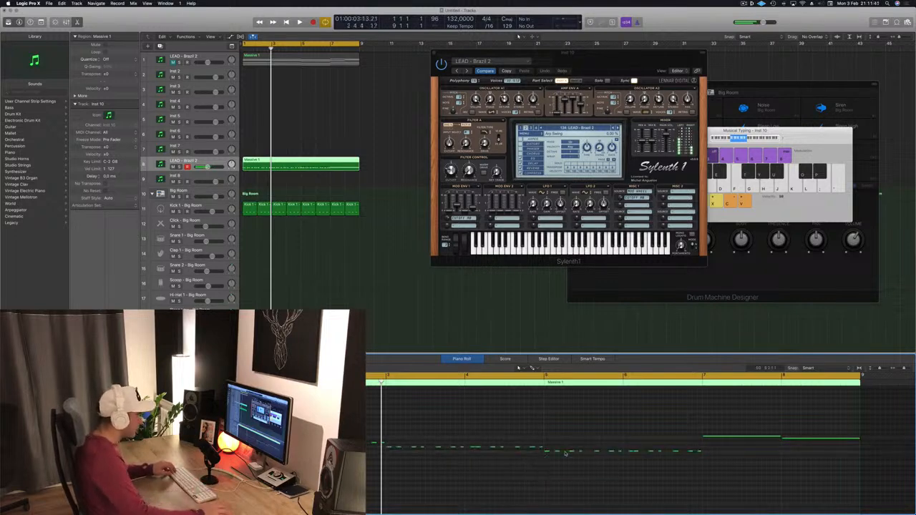
# Replace the long bass notes in bars 7 and 8 with copies of the short-note rhythm at the same pitches.
pyautogui.moveTo(642, 457); pyautogui.dragTo(733, 458)
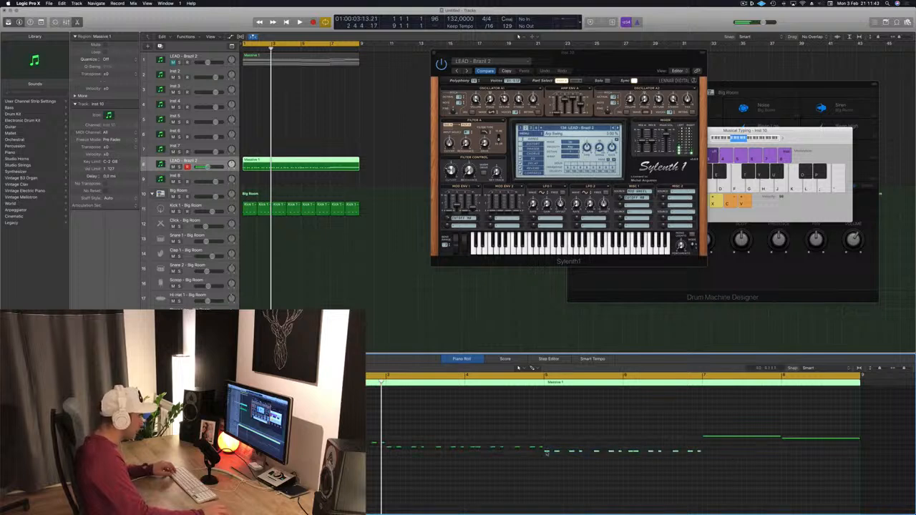
pyautogui.moveTo(546, 453); pyautogui.dragTo(709, 442)
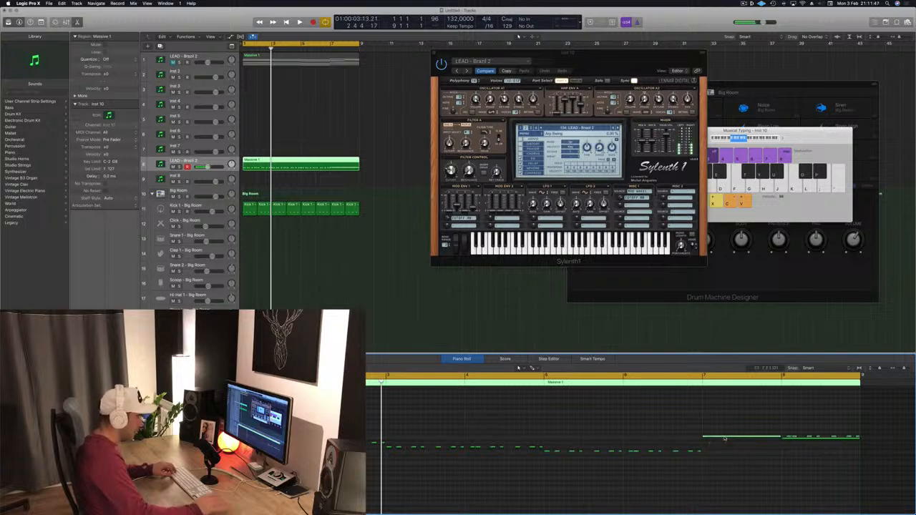
pyautogui.press('Delete')
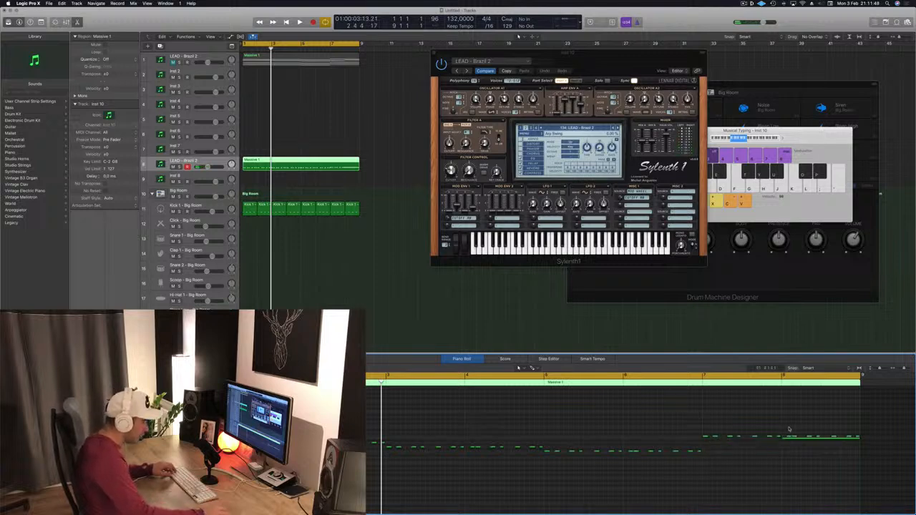
pyautogui.moveTo(860, 438); pyautogui.dragTo(860, 436)
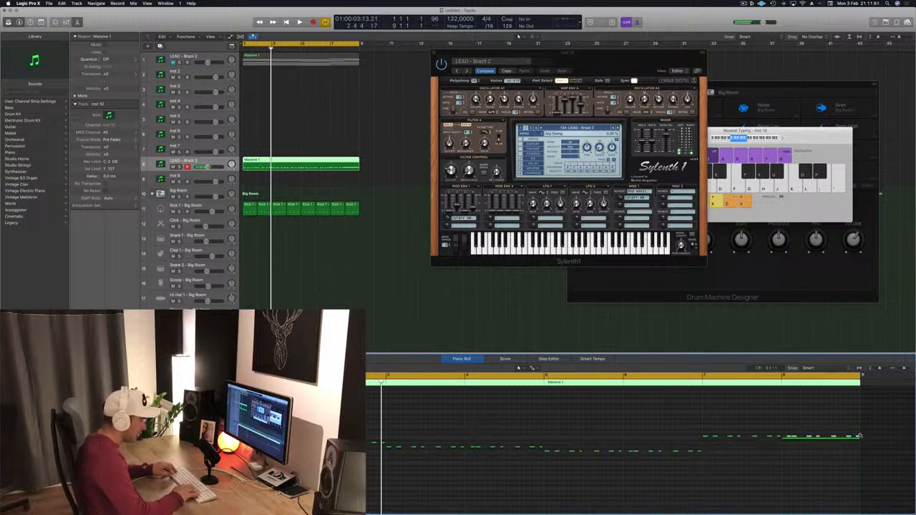
pyautogui.hotkey('alt', 'Down')
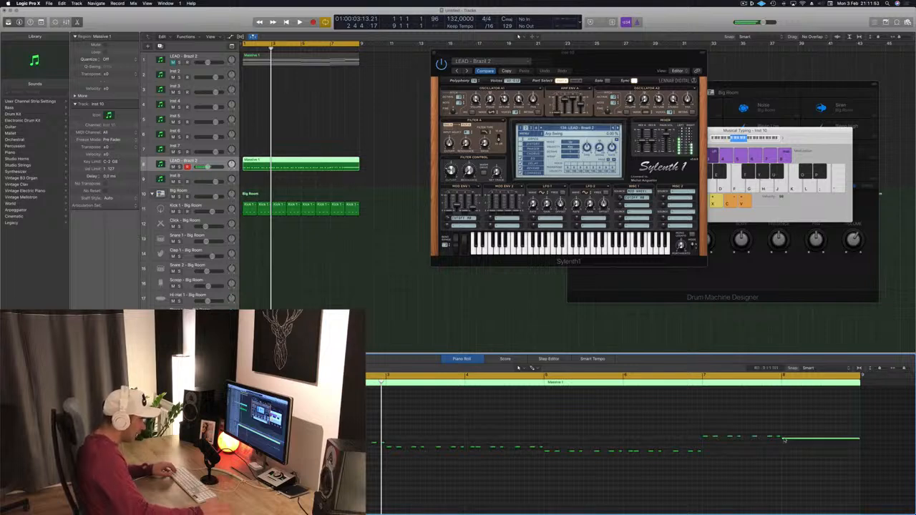
pyautogui.press('Delete')
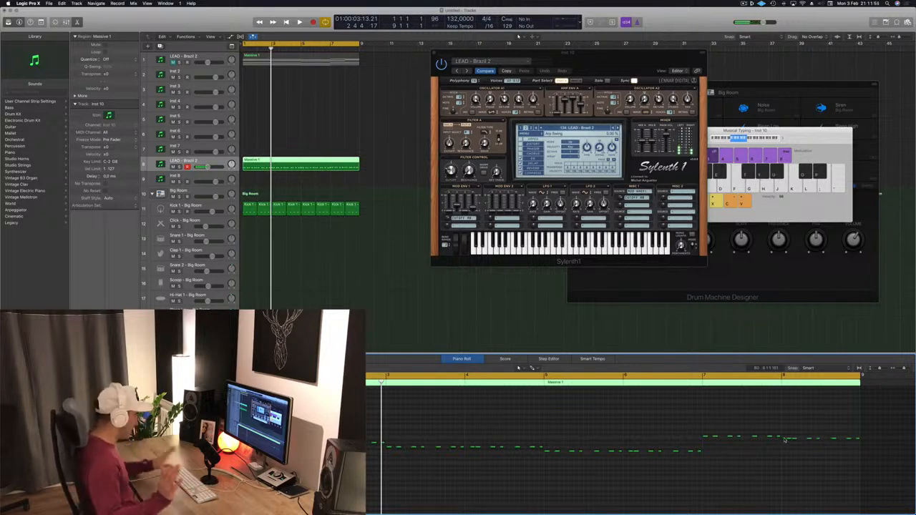
# Enlarge the bass track's height in the arrangement and play the full eight-bar bass line from the start.
pyautogui.press('space')
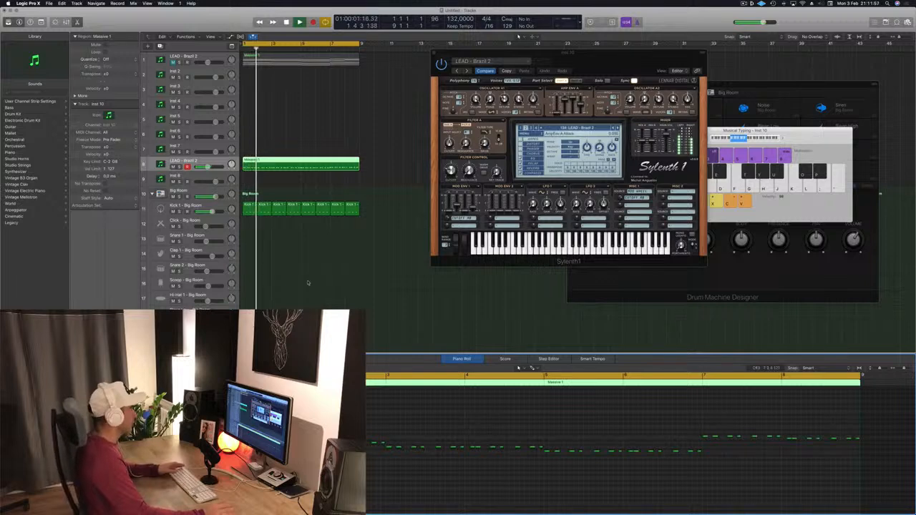
pyautogui.moveTo(597, 59); pyautogui.dragTo(590, 121)
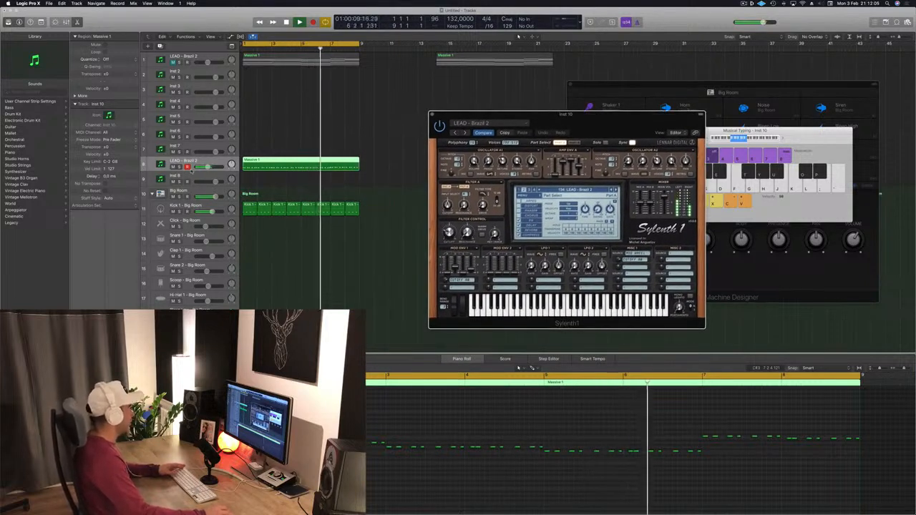
pyautogui.moveTo(192, 172); pyautogui.dragTo(193, 223)
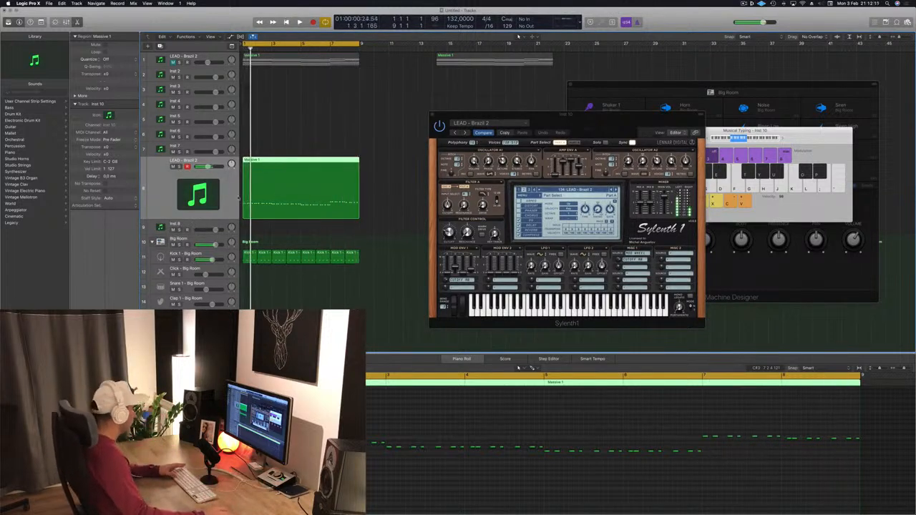
pyautogui.press('space')
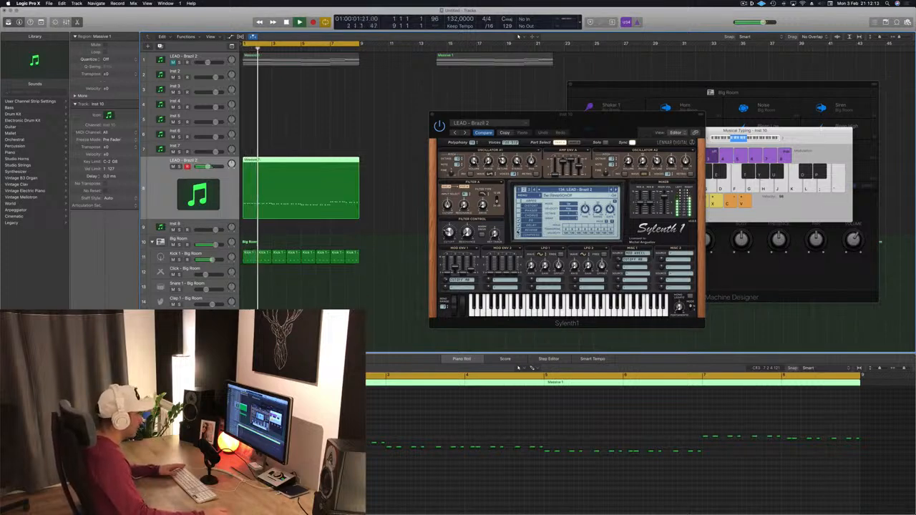
pyautogui.click(598, 124)
pyautogui.moveTo(597, 124); pyautogui.dragTo(604, 143)
pyautogui.press('Return')
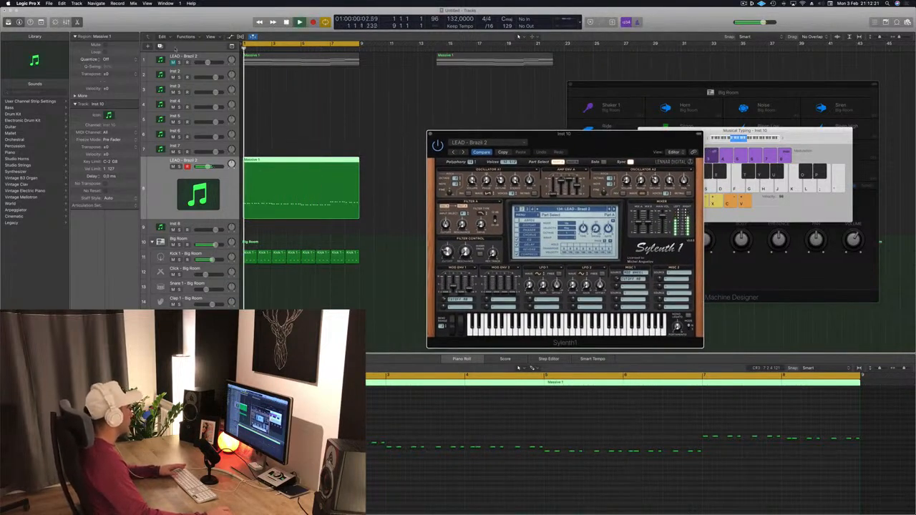
# Unmute the LEAD - Brazil 2 chord track and play it from the start together with the bass line.
pyautogui.click(173, 62)
pyautogui.press('Return')
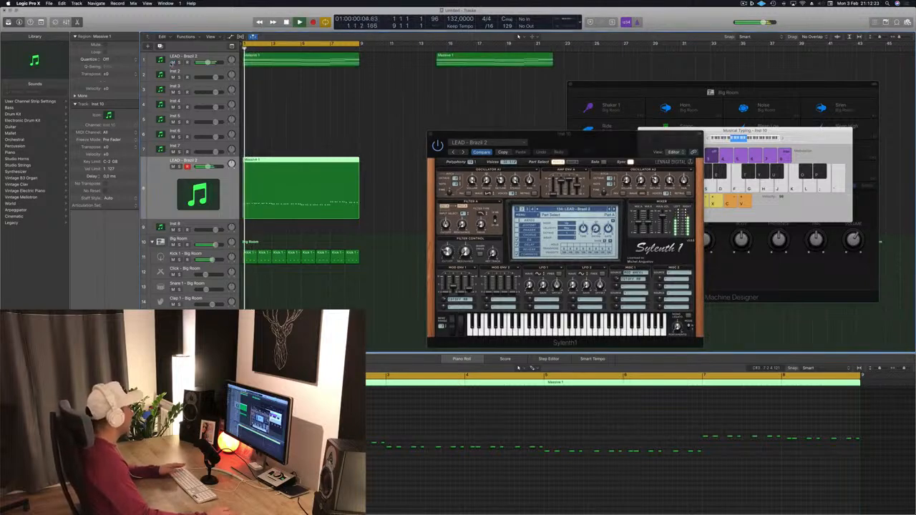
pyautogui.click(219, 57)
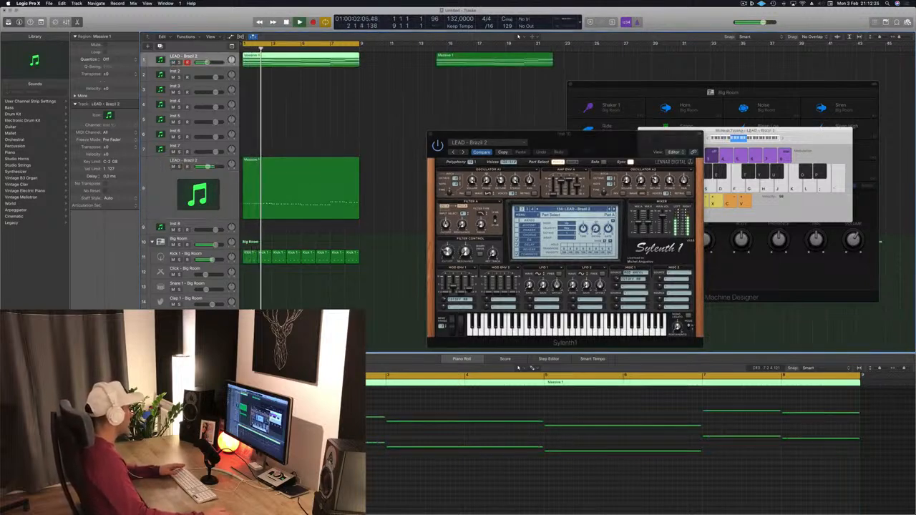
# Duplicate the bass track and copy its region onto the new track at bar 1.
pyautogui.moveTo(628, 135); pyautogui.dragTo(675, 56)
pyautogui.click(158, 174)
pyautogui.press('Return')
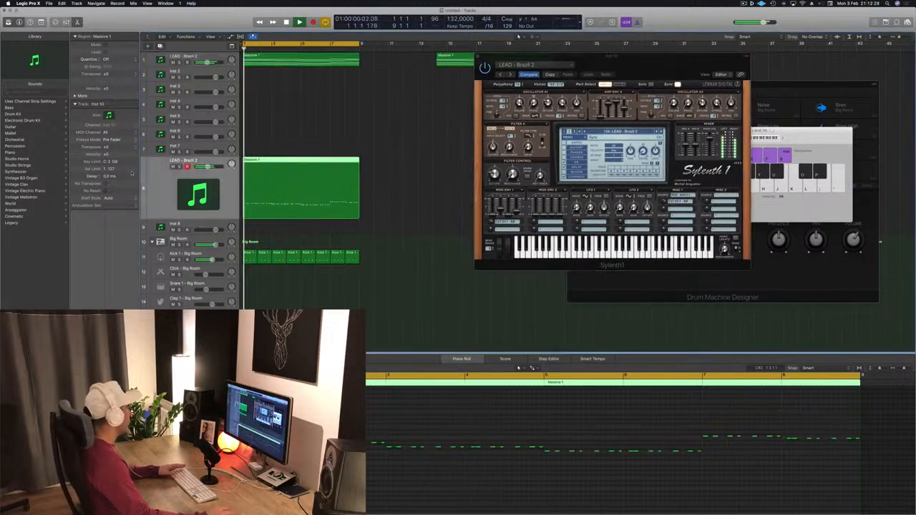
pyautogui.press('super+d')
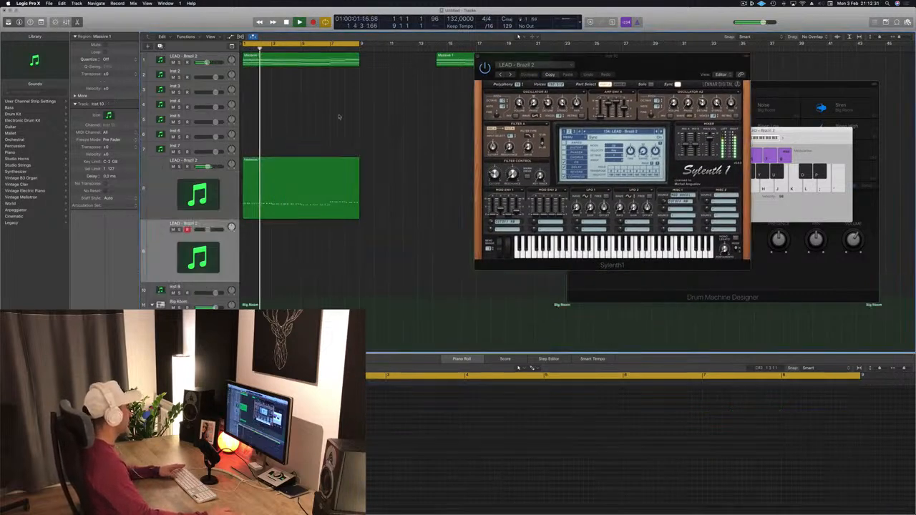
pyautogui.press('Return')
pyautogui.click(281, 184)
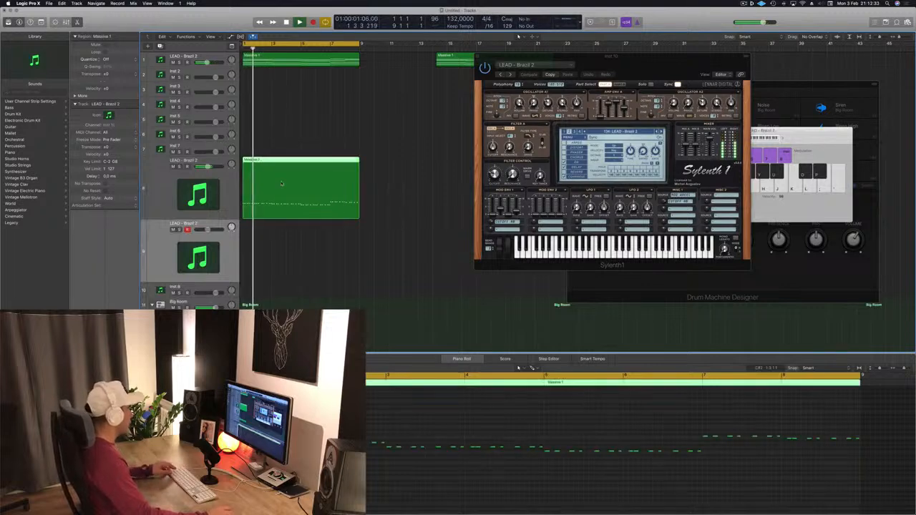
pyautogui.moveTo(282, 184); pyautogui.dragTo(267, 258)
pyautogui.press('space')
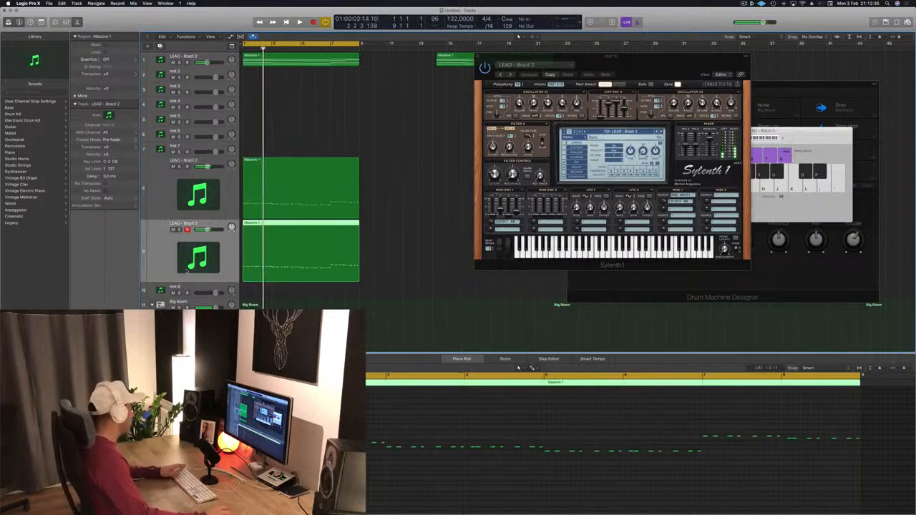
# Open the duplicated bass track's Sylenth1 instrument and play the project from the start.
pyautogui.click(89, 344)
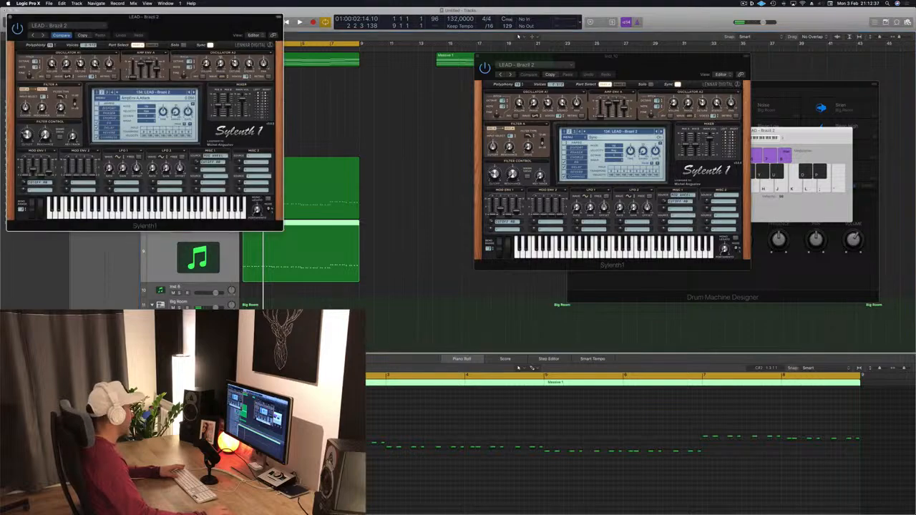
pyautogui.moveTo(206, 20); pyautogui.dragTo(636, 62)
pyautogui.press('space')
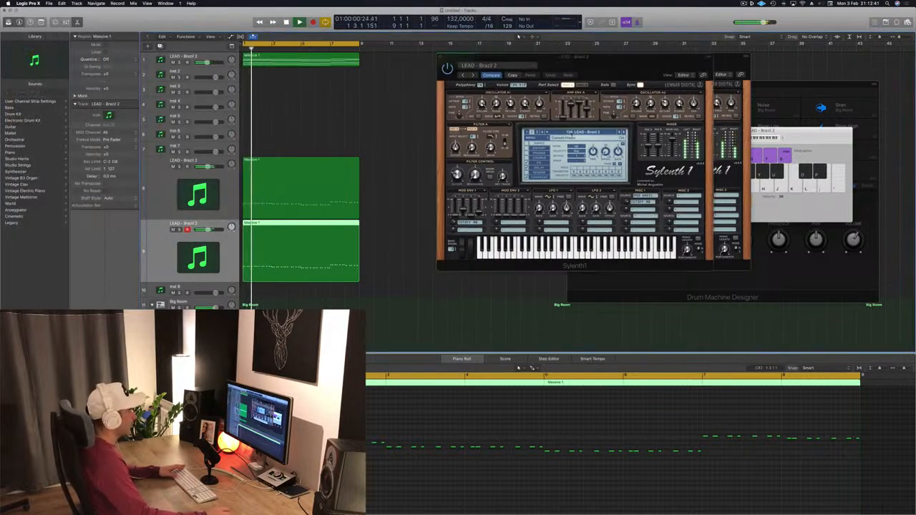
# Load the BASS - Acid Bass preset in the duplicated track's Sylenth1.
pyautogui.click(571, 133)
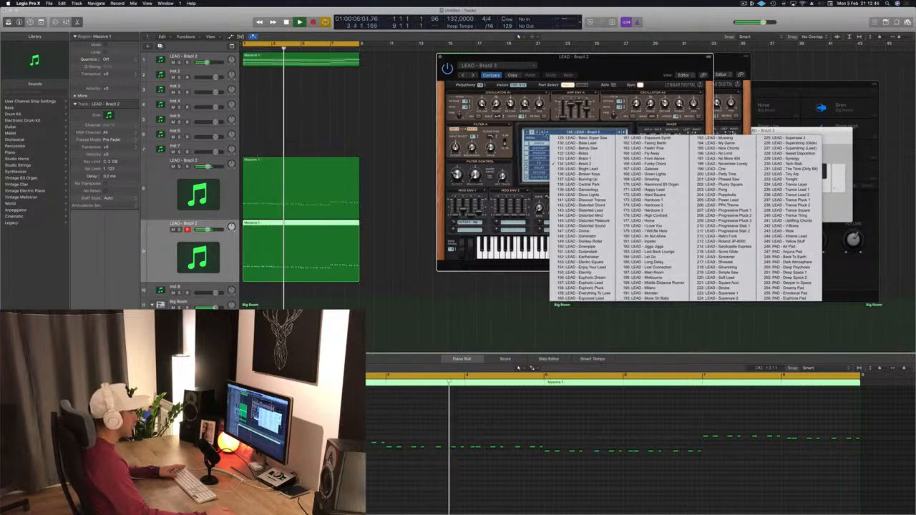
pyautogui.click(543, 133)
pyautogui.click(538, 132)
pyautogui.click(567, 133)
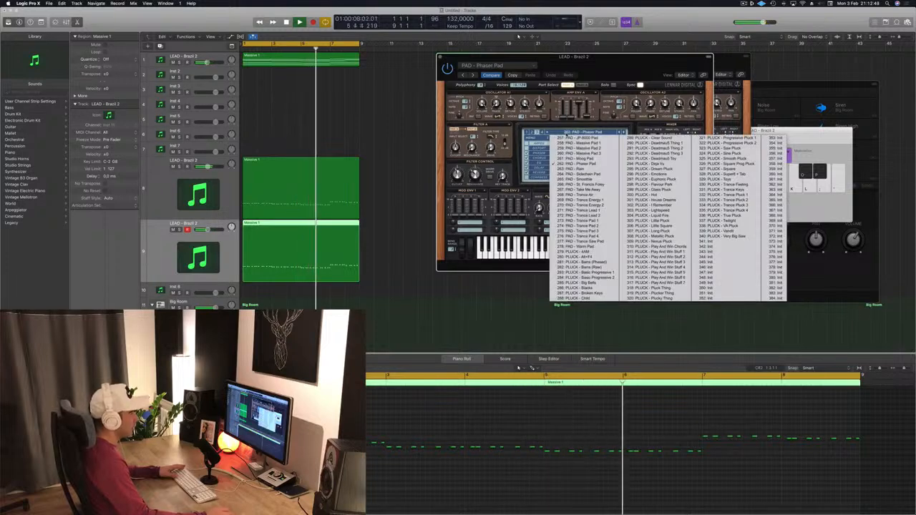
pyautogui.click(528, 132)
pyautogui.click(528, 132)
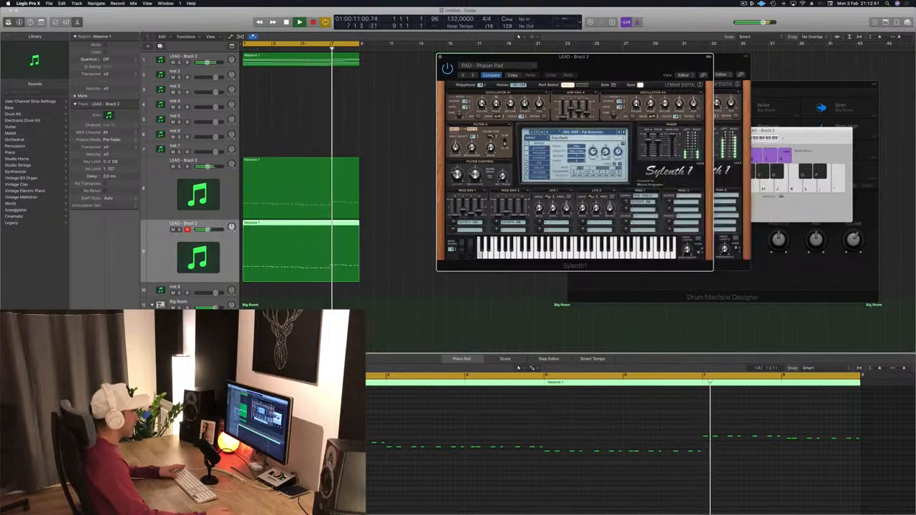
pyautogui.click(572, 133)
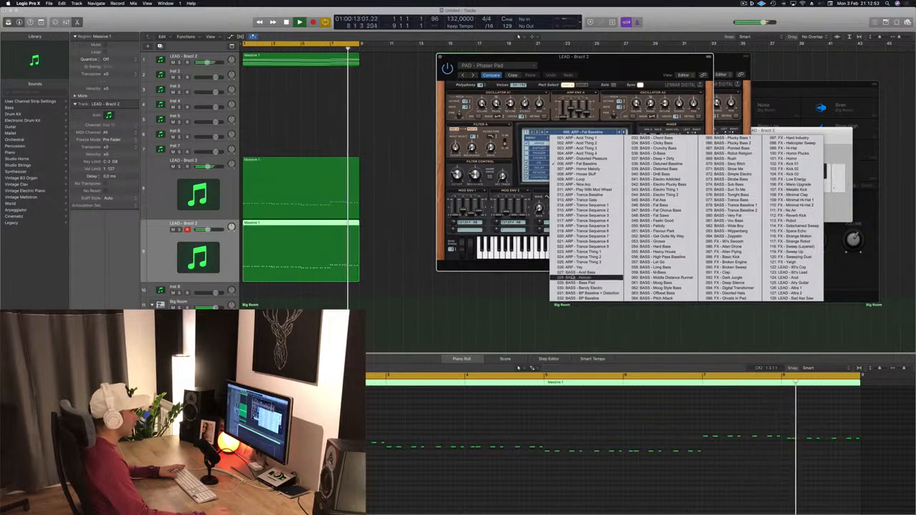
pyautogui.click(580, 272)
# Audition the following bass presets during playback and load BASS - BP Bassline + Distortion on the duplicated track.
pyautogui.moveTo(643, 61); pyautogui.dragTo(625, 55)
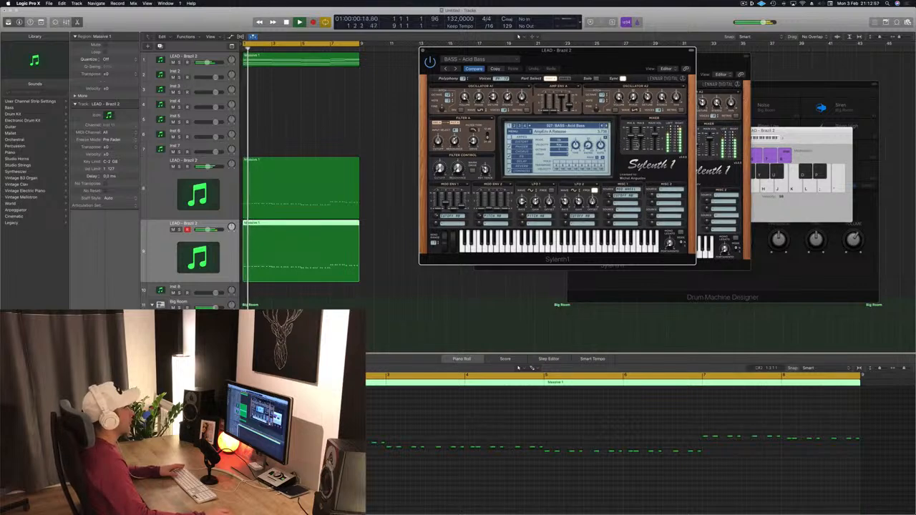
pyautogui.press('Return')
pyautogui.click(605, 126)
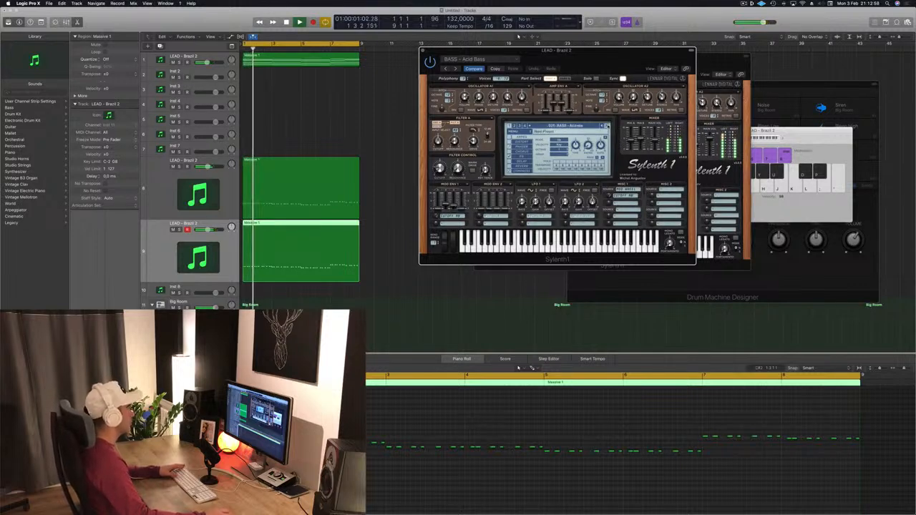
pyautogui.press('Return')
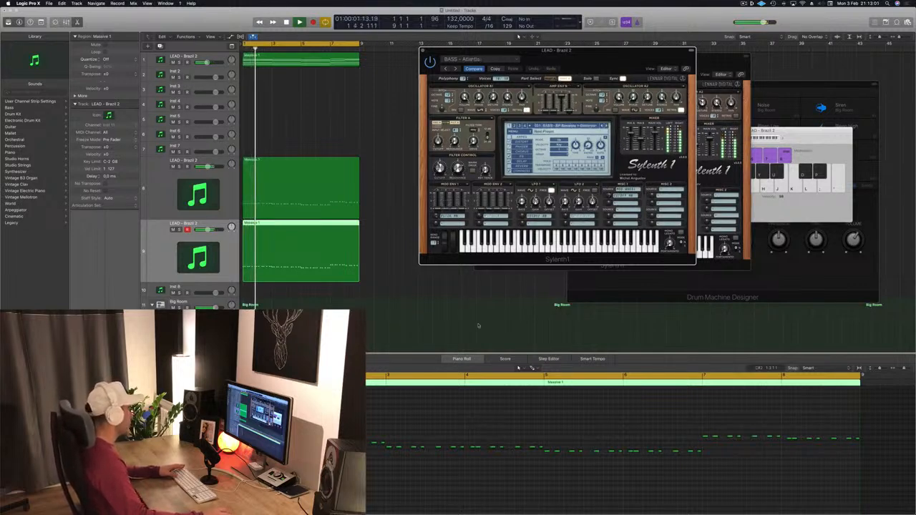
# Transpose all notes in the duplicated bass region up one octave and play it back.
pyautogui.click(425, 452)
pyautogui.press('space')
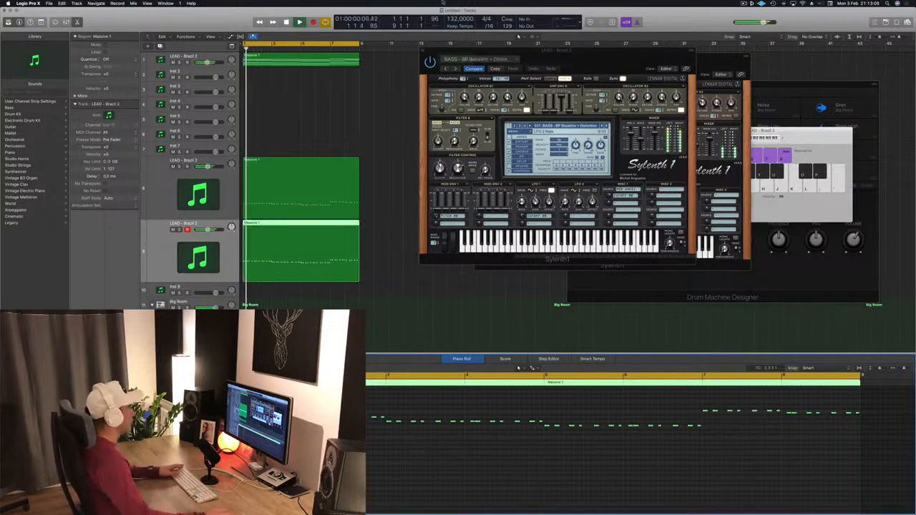
# Try the original bass region's notes one octave higher and play both bass tracks together.
pyautogui.click(289, 184)
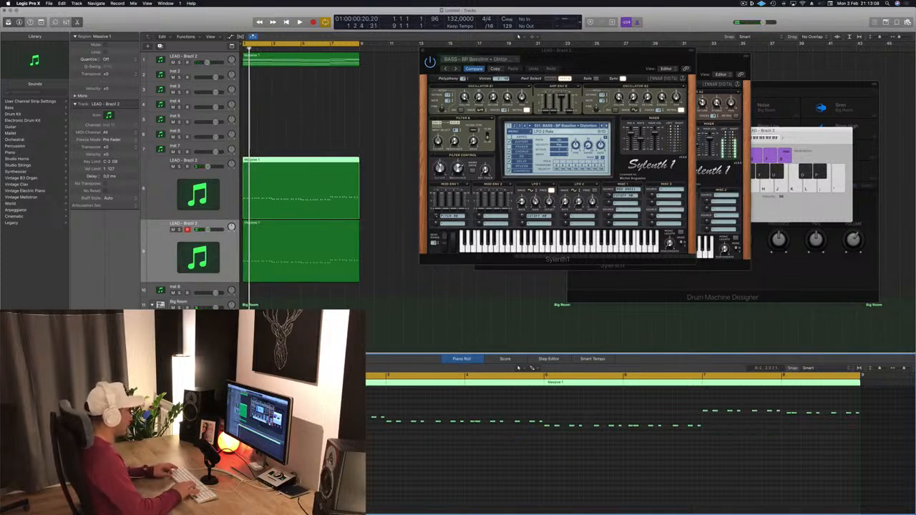
pyautogui.press('space')
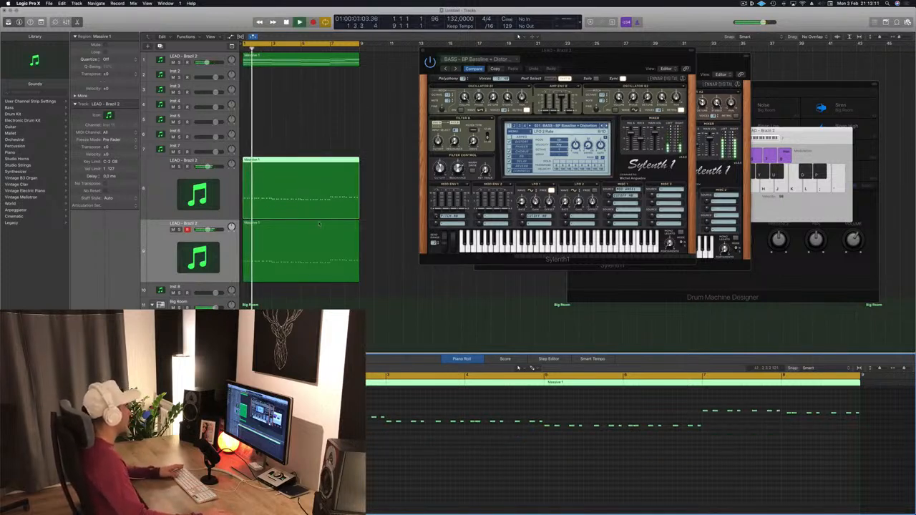
pyautogui.click(296, 258)
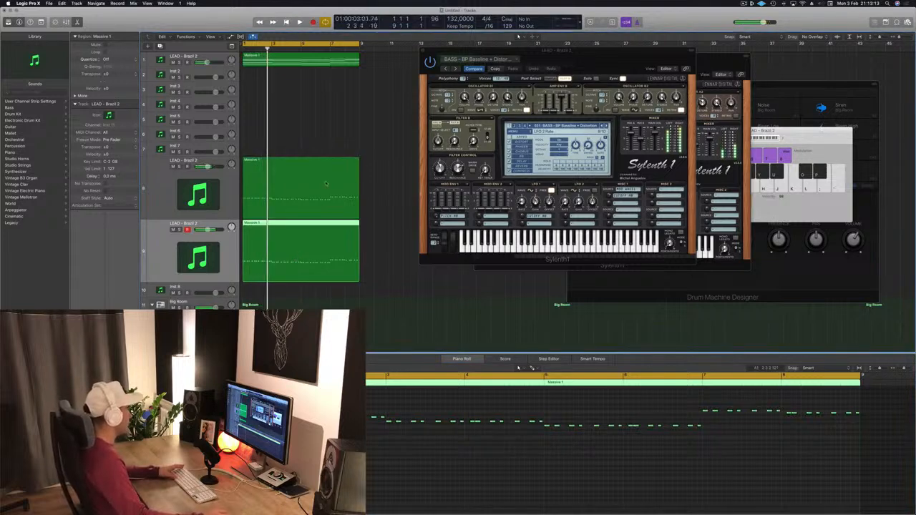
pyautogui.press('Return')
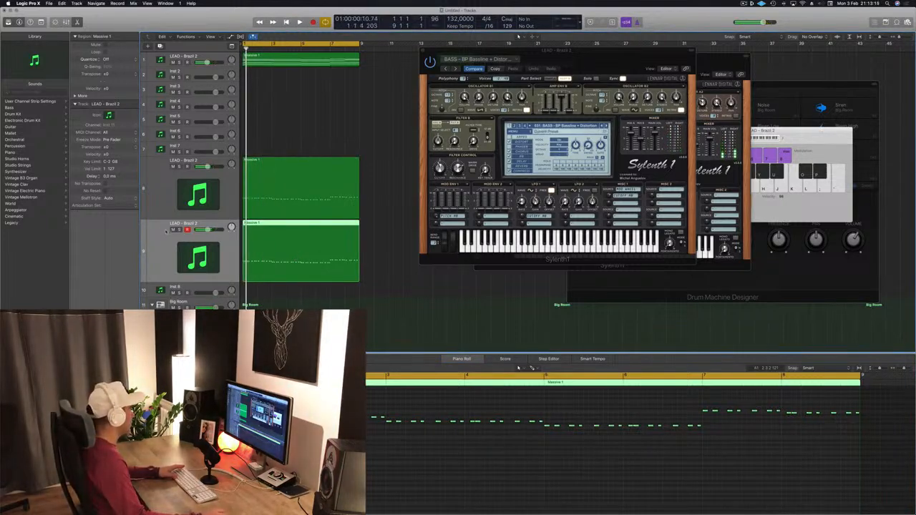
# Mute the duplicated bass track, transpose the original bass region's notes down one octave, and play from the start.
pyautogui.click(172, 229)
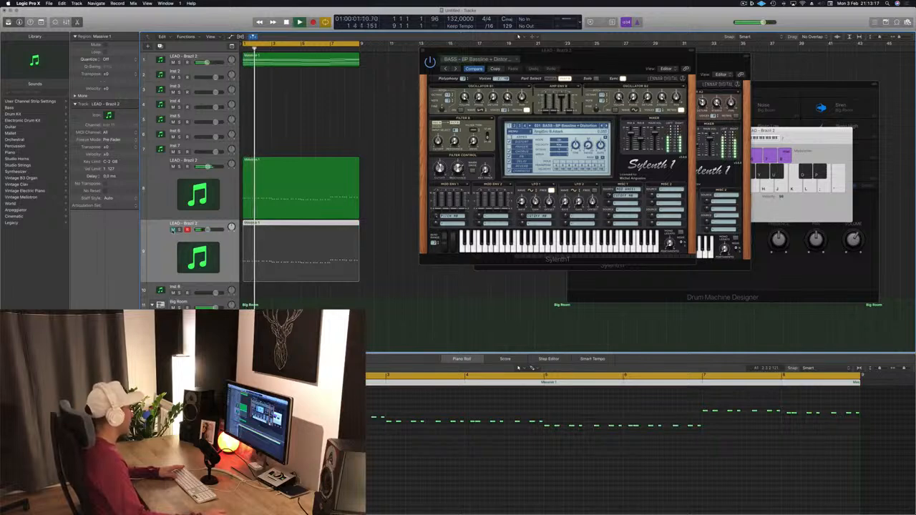
pyautogui.click(285, 213)
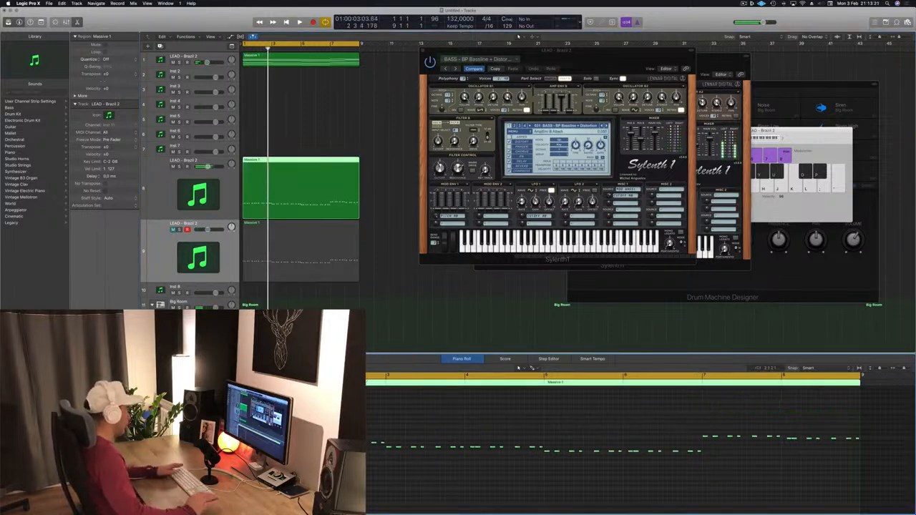
pyautogui.press('space')
pyautogui.click(312, 265)
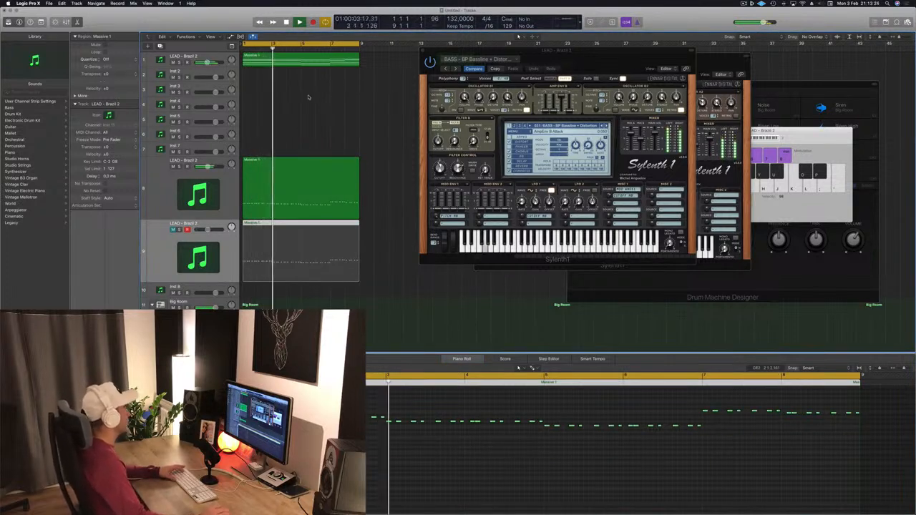
pyautogui.press('Return')
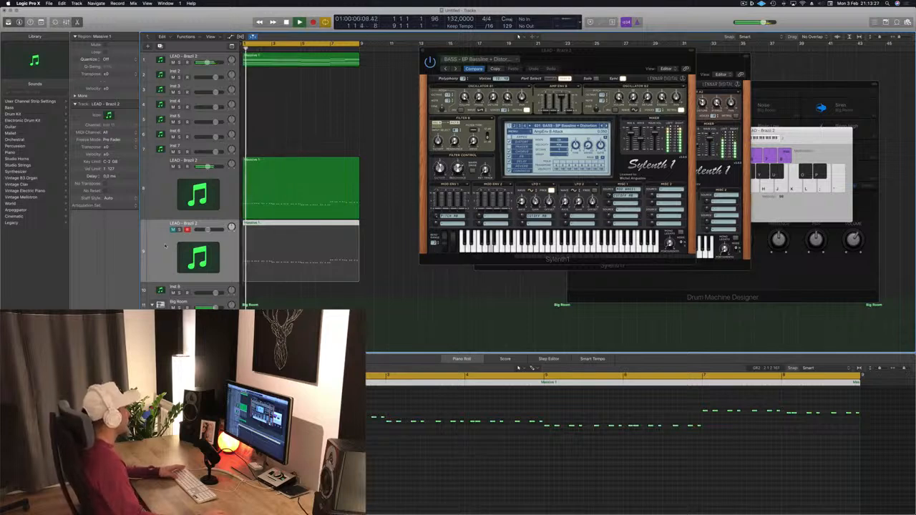
# Unmute the duplicated bass track, audition the following Sylenth1 bass presets during playback and load BASS - Feelin Good.
pyautogui.press('Return')
pyautogui.click(172, 230)
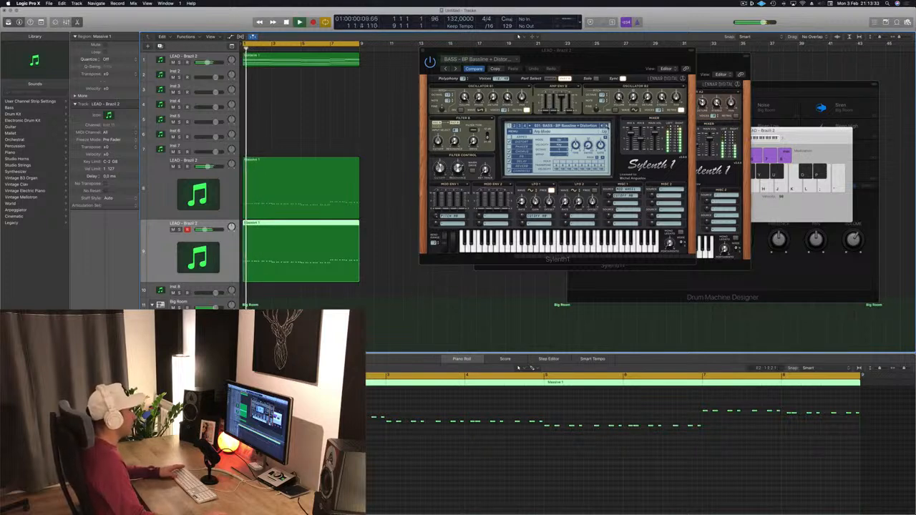
pyautogui.press(']')
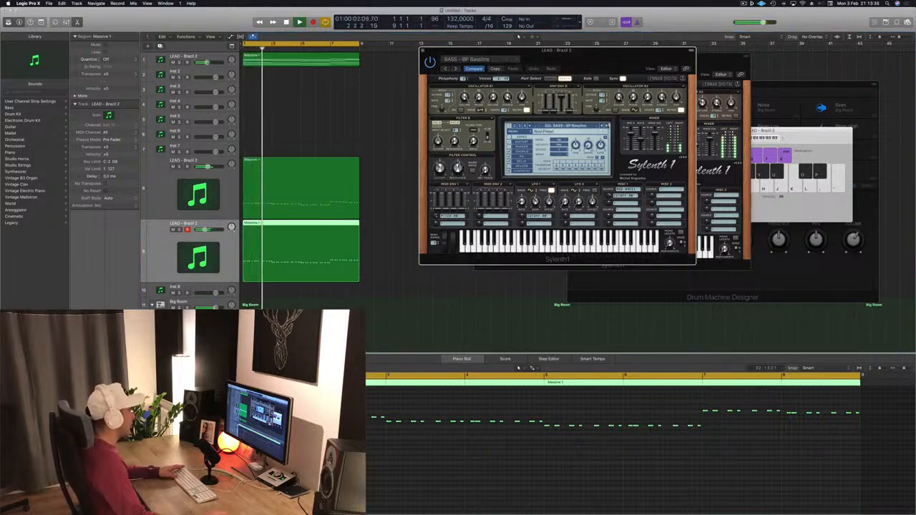
pyautogui.press(']')
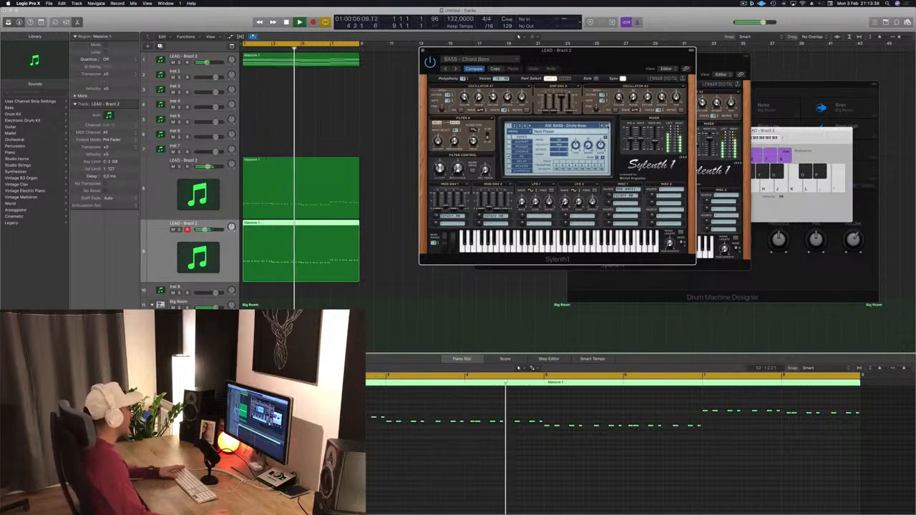
pyautogui.press(']')
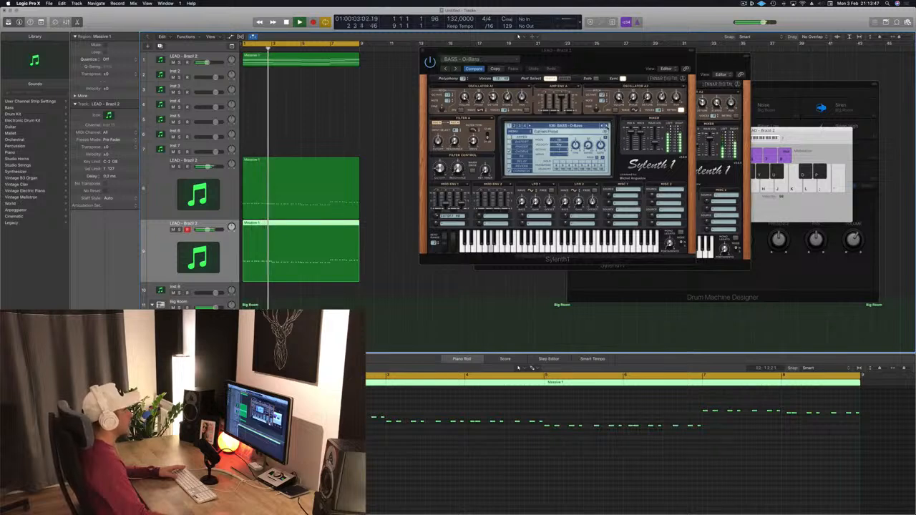
pyautogui.press(']')
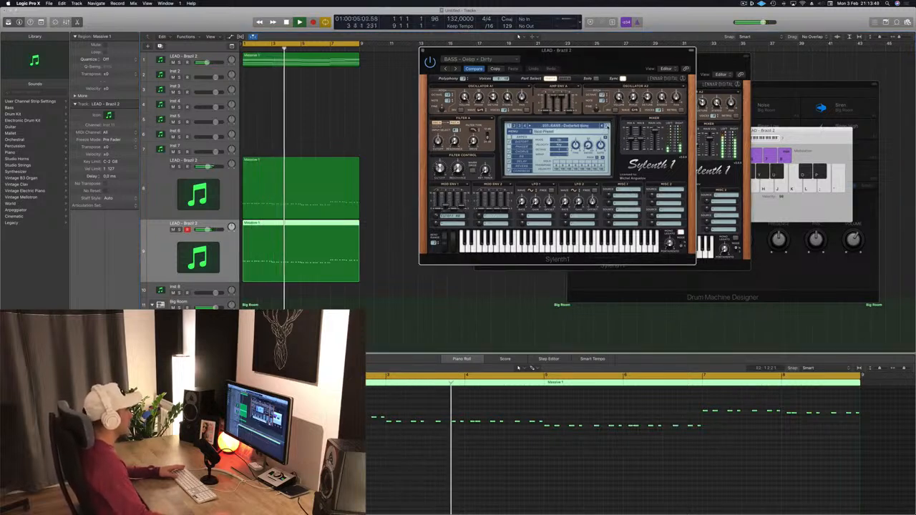
pyautogui.press(']')
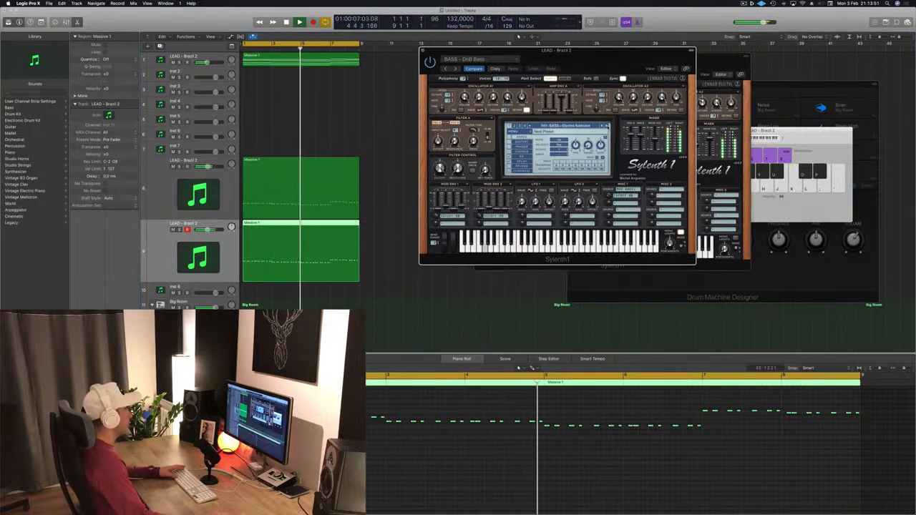
pyautogui.press(']')
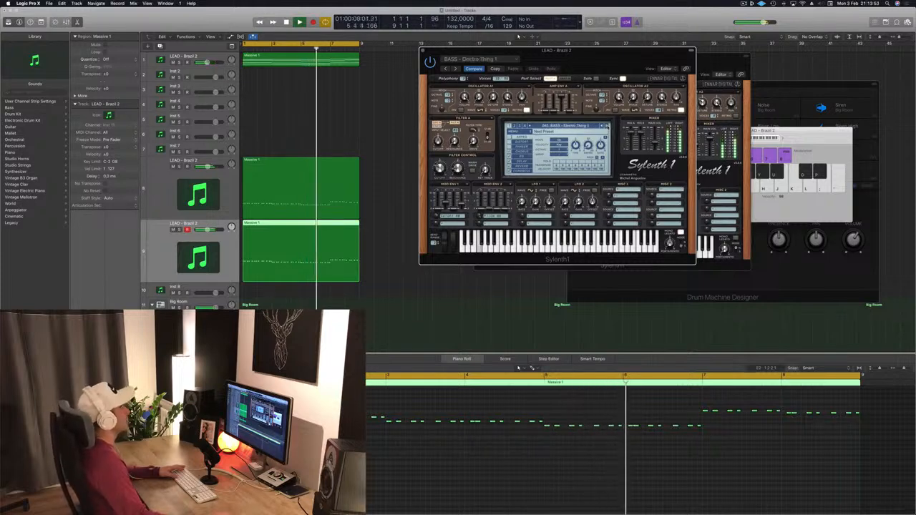
pyautogui.press(']')
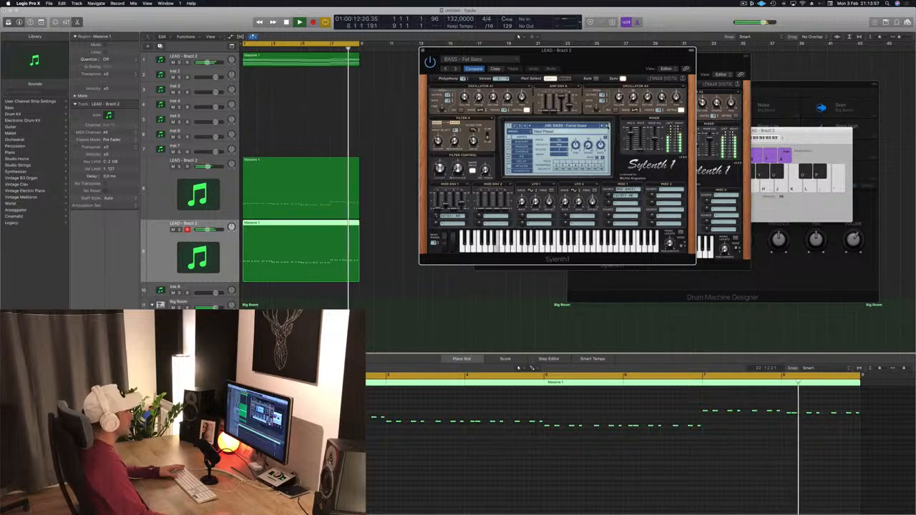
pyautogui.moveTo(600, 63); pyautogui.dragTo(657, 127)
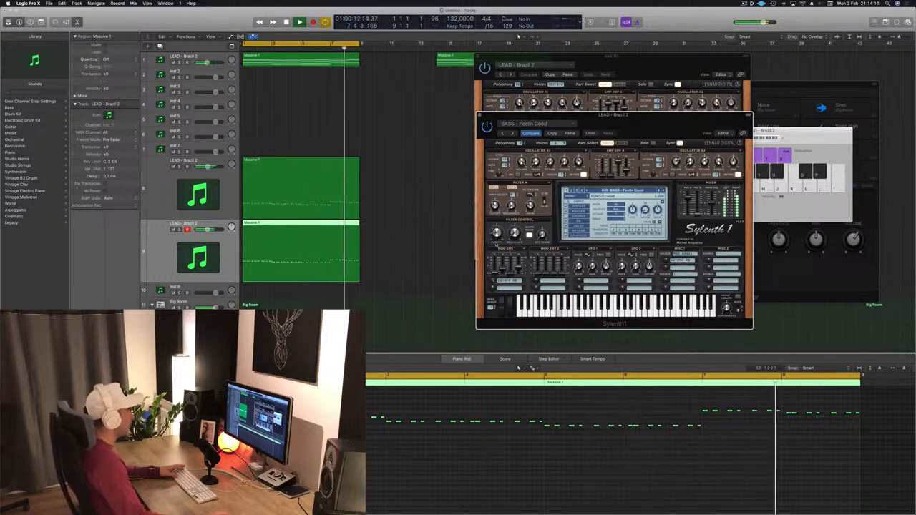
pyautogui.moveTo(544, 114); pyautogui.dragTo(495, 101)
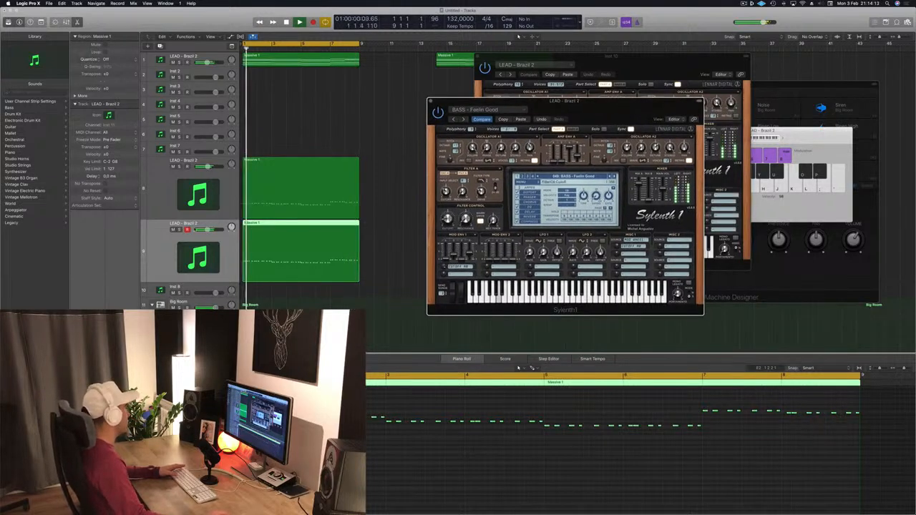
# Compare the two bass tracks by soloing the duplicate and briefly muting the original, and close the duplicate's synth window.
pyautogui.click(179, 230)
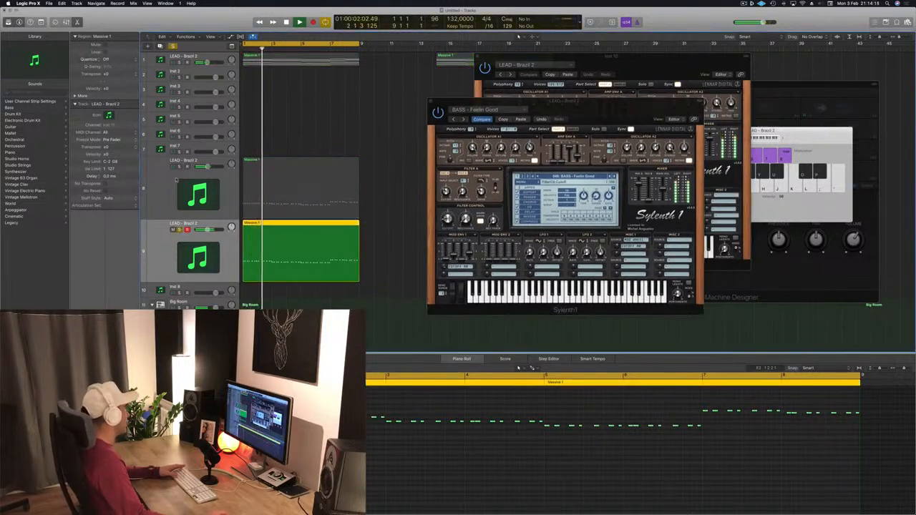
pyautogui.press('s')
pyautogui.press('s')
pyautogui.press('s')
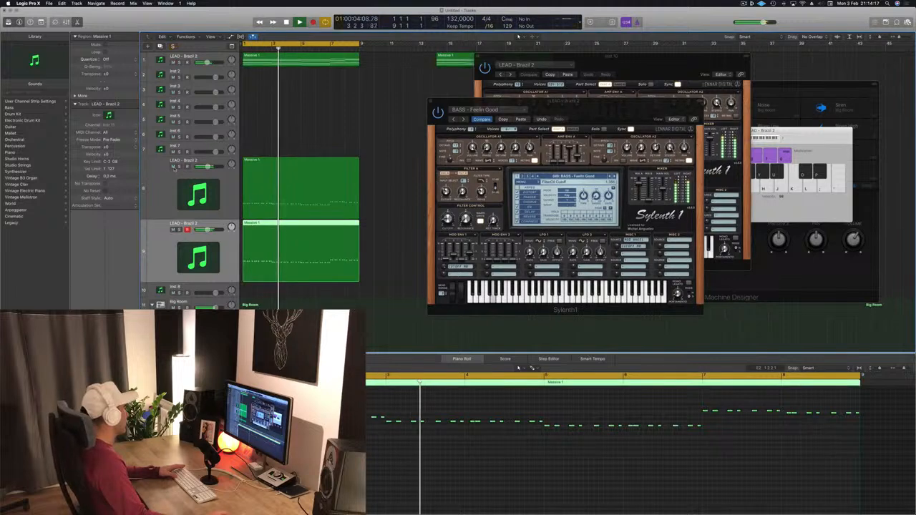
pyautogui.click(174, 167)
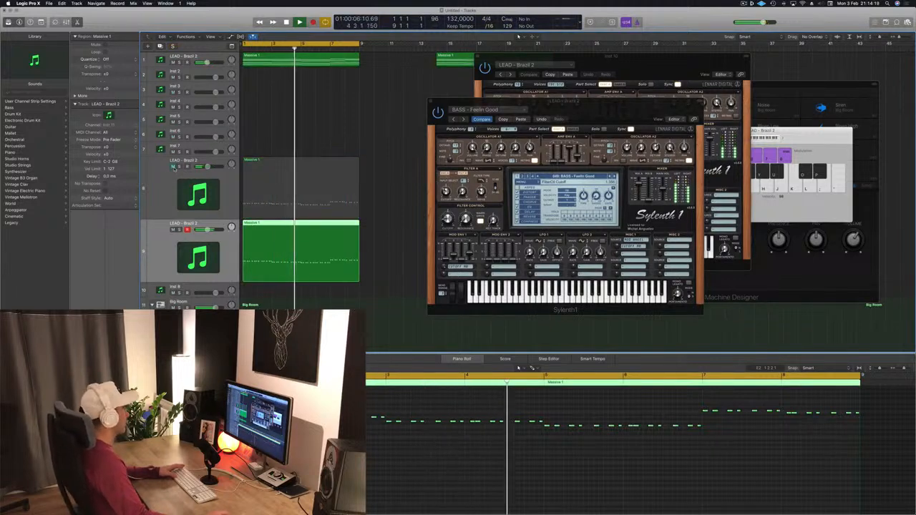
pyautogui.click(173, 166)
pyautogui.press('Return')
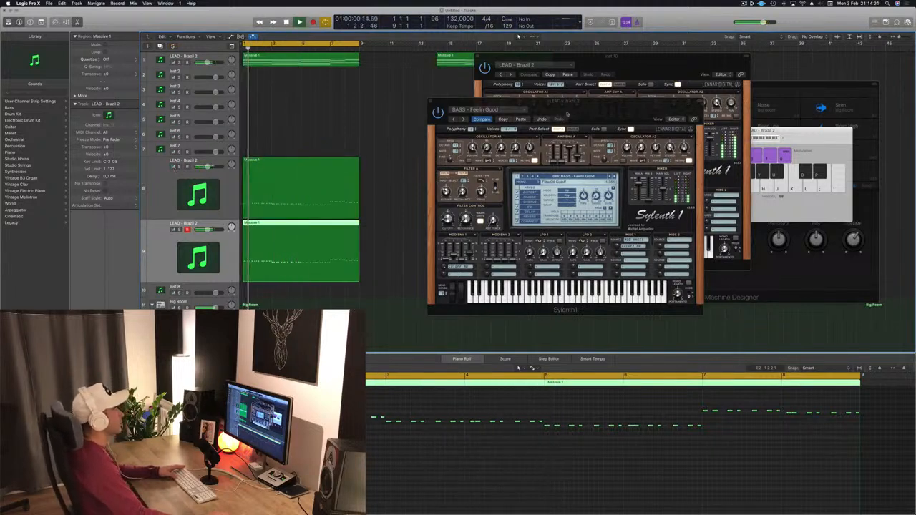
pyautogui.moveTo(566, 113); pyautogui.dragTo(444, 105)
pyautogui.click(399, 105)
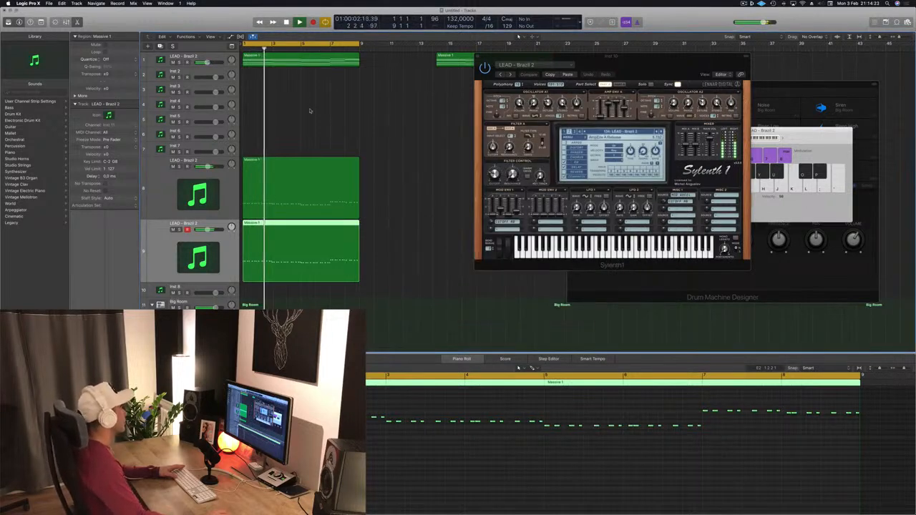
# Select the lead chord region, play it from the start, and open the lead track's Sylenth1 window.
pyautogui.click(296, 61)
pyautogui.moveTo(511, 57); pyautogui.dragTo(543, 56)
pyautogui.press('Return')
pyautogui.click(261, 81)
pyautogui.press('Return')
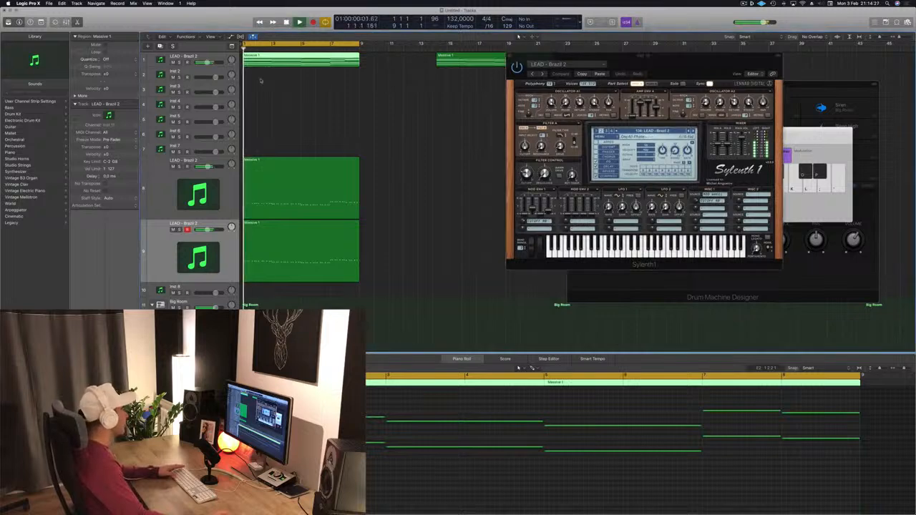
pyautogui.click(170, 60)
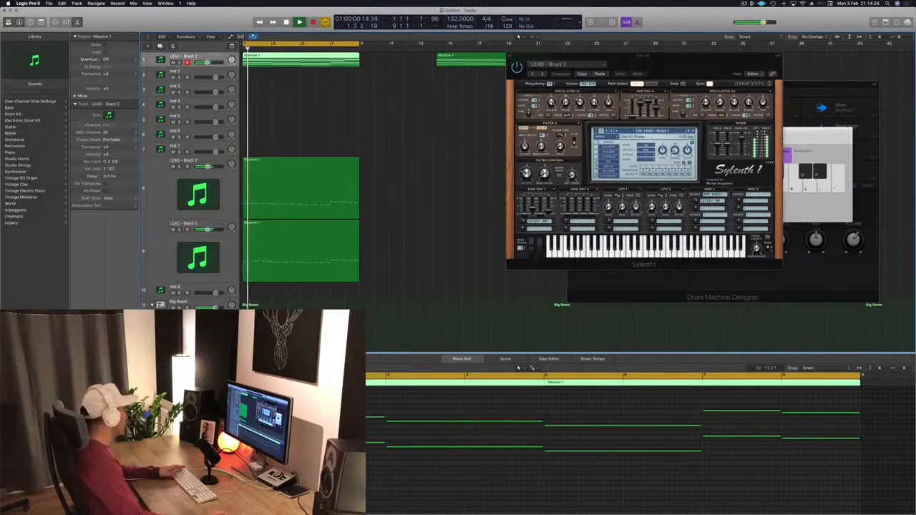
pyautogui.click(88, 348)
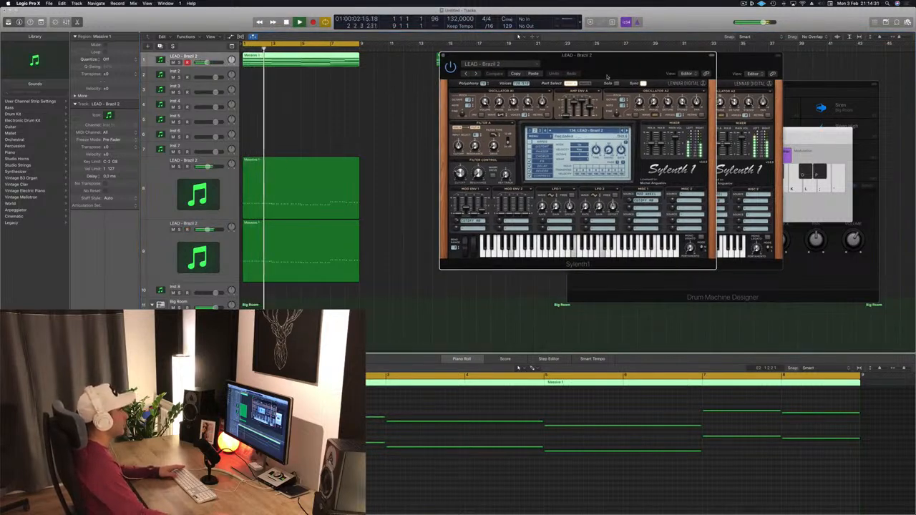
pyautogui.moveTo(607, 77); pyautogui.dragTo(661, 71)
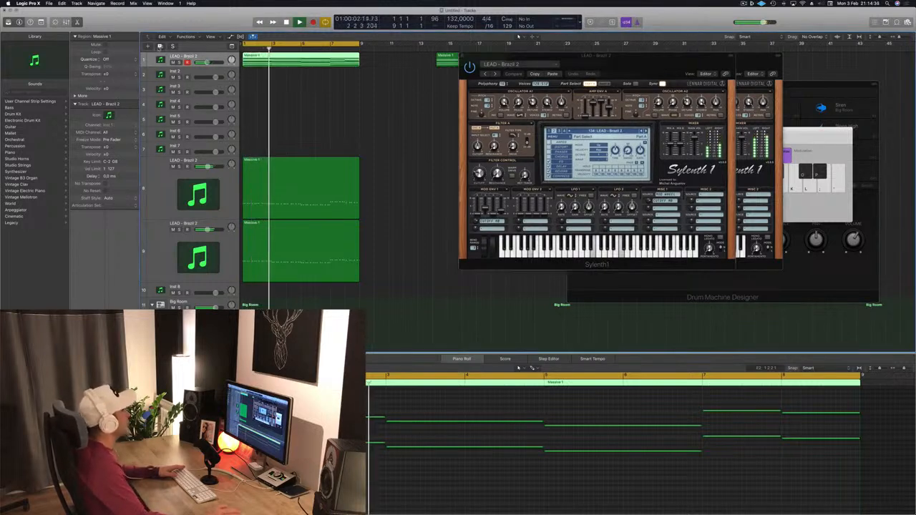
# Duplicate the lead track twice, copy the chord region onto the first duplicate, mute the original lead, and play the copy.
pyautogui.press('super+d')
pyautogui.press('super+d')
pyautogui.click(319, 65)
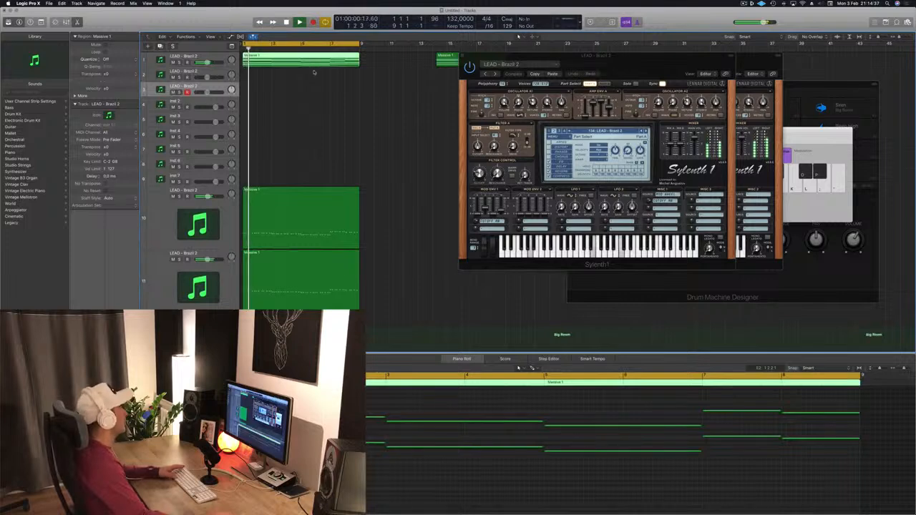
pyautogui.moveTo(290, 65); pyautogui.dragTo(267, 63)
pyautogui.press('space')
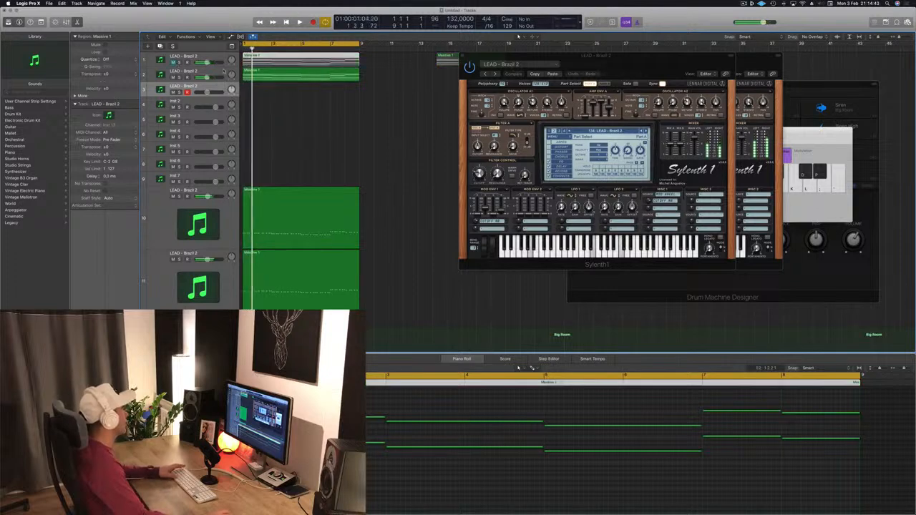
pyautogui.click(289, 78)
pyautogui.press('space')
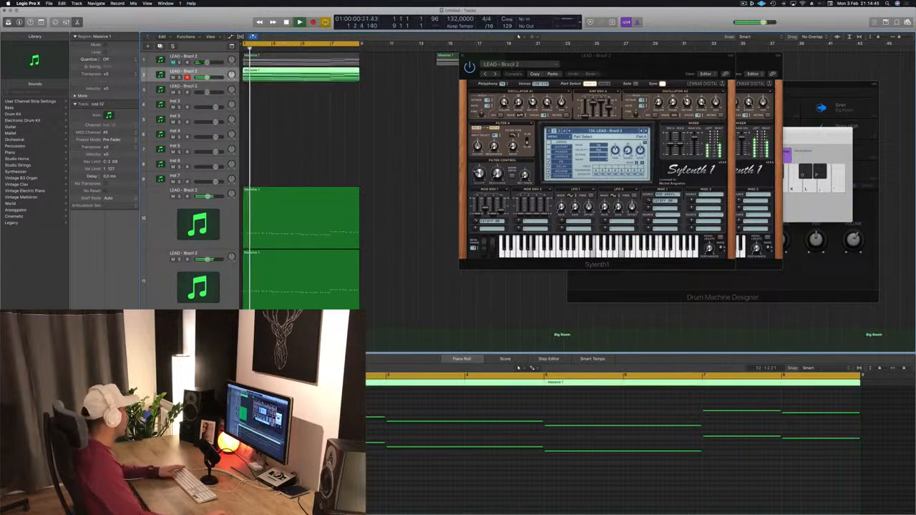
# Open Sylenth1 on the first duplicated lead track, audition other presets, and load PAD - Anjuna Pad.
pyautogui.press('v')
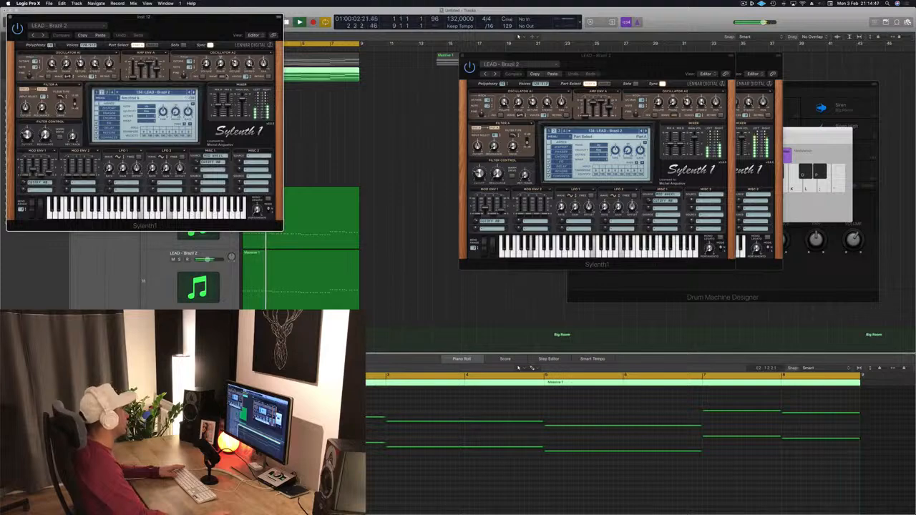
pyautogui.moveTo(181, 20); pyautogui.dragTo(460, 114)
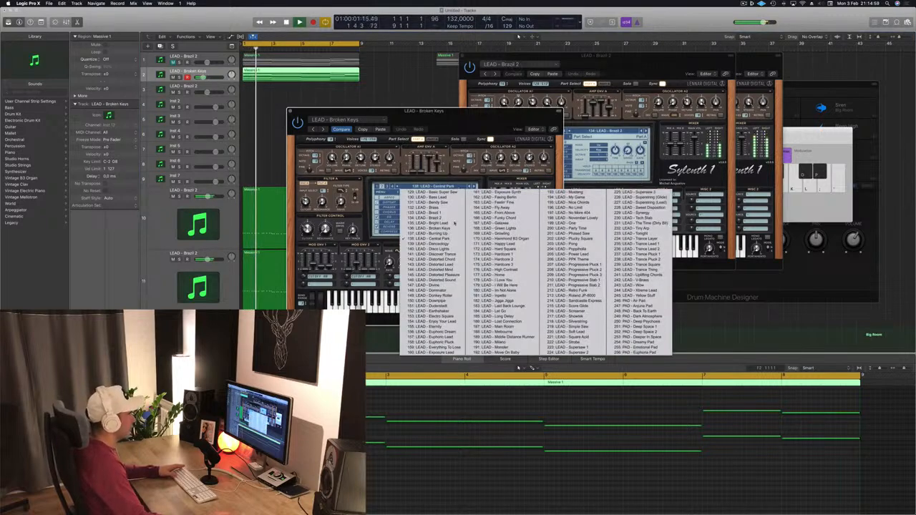
pyautogui.click(624, 308)
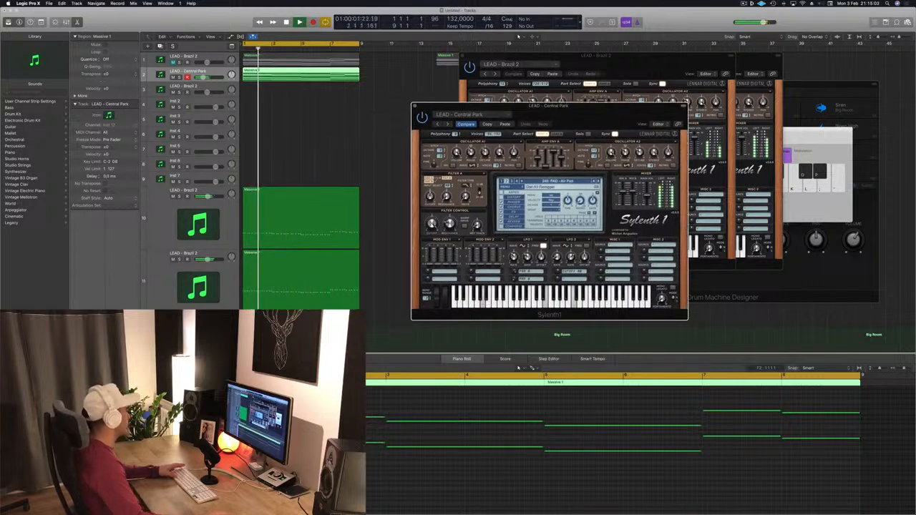
pyautogui.press('Return')
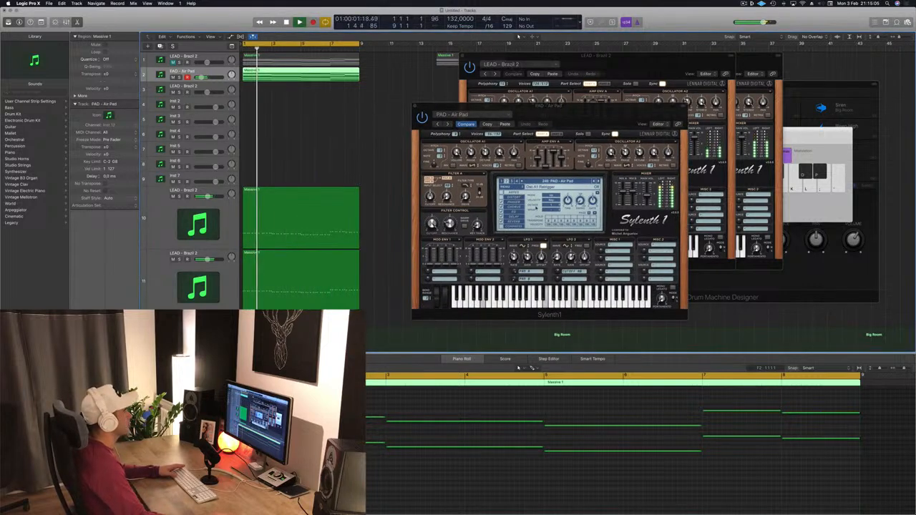
pyautogui.press('space')
pyautogui.click(598, 182)
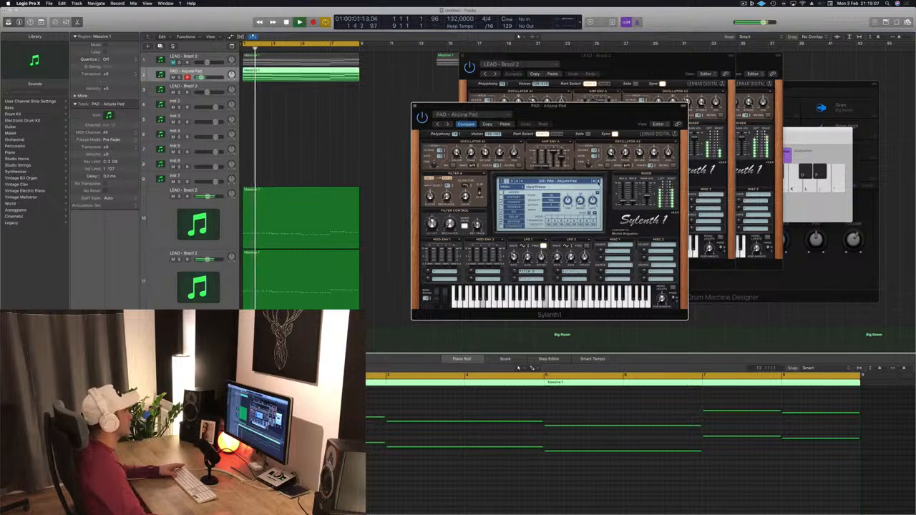
pyautogui.moveTo(593, 113); pyautogui.dragTo(634, 109)
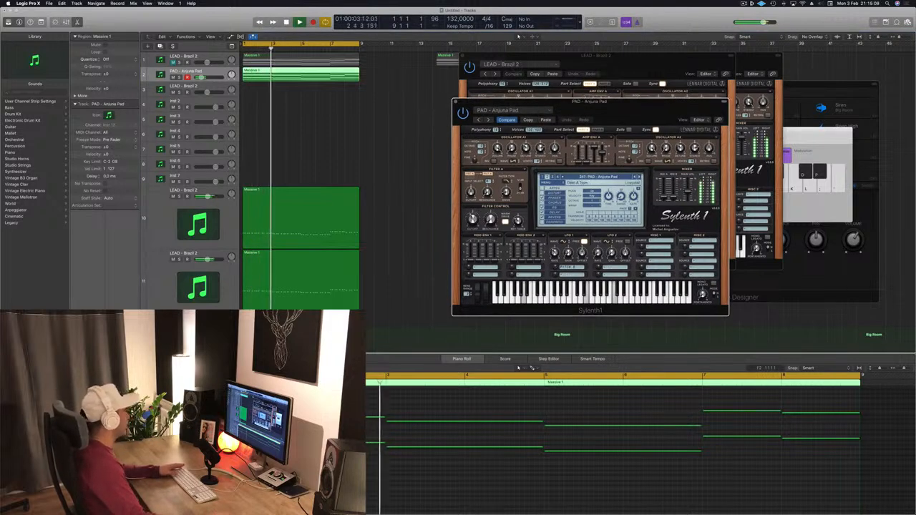
# Adjust the pad track's volume and close the pad and adjacent LEAD - Brazil 2 synth windows.
pyautogui.click(202, 77)
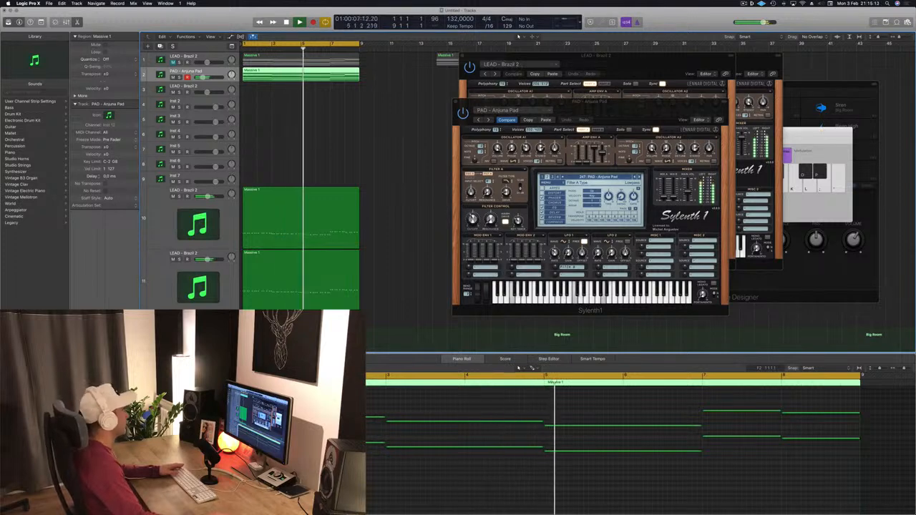
pyautogui.moveTo(455, 102); pyautogui.dragTo(409, 107)
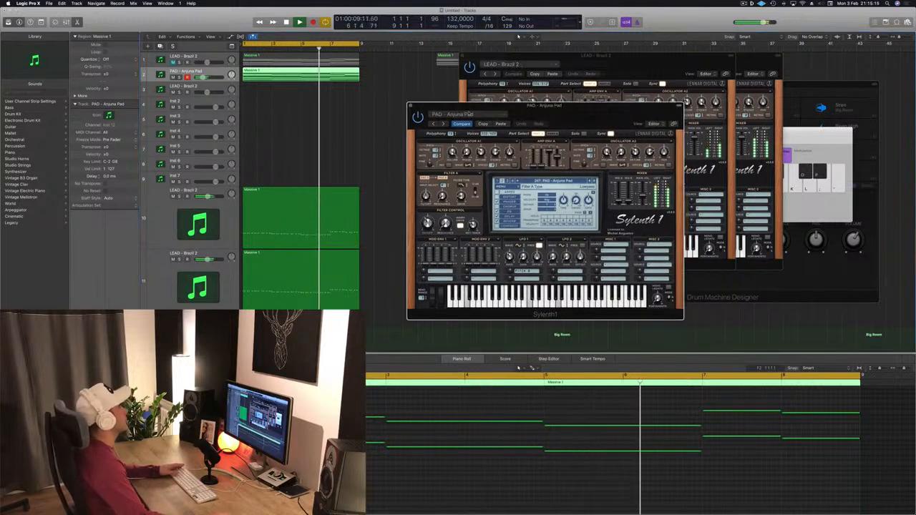
pyautogui.click(411, 106)
pyautogui.moveTo(502, 57); pyautogui.dragTo(351, 128)
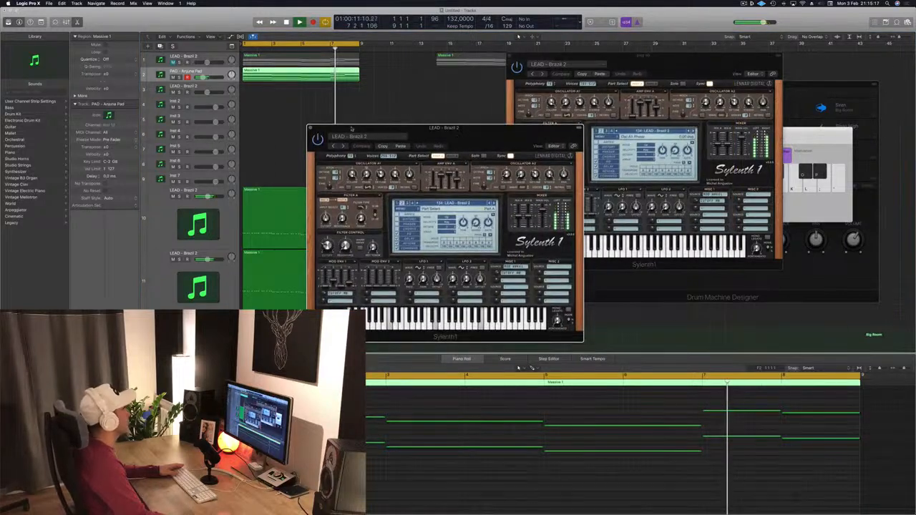
pyautogui.click(311, 129)
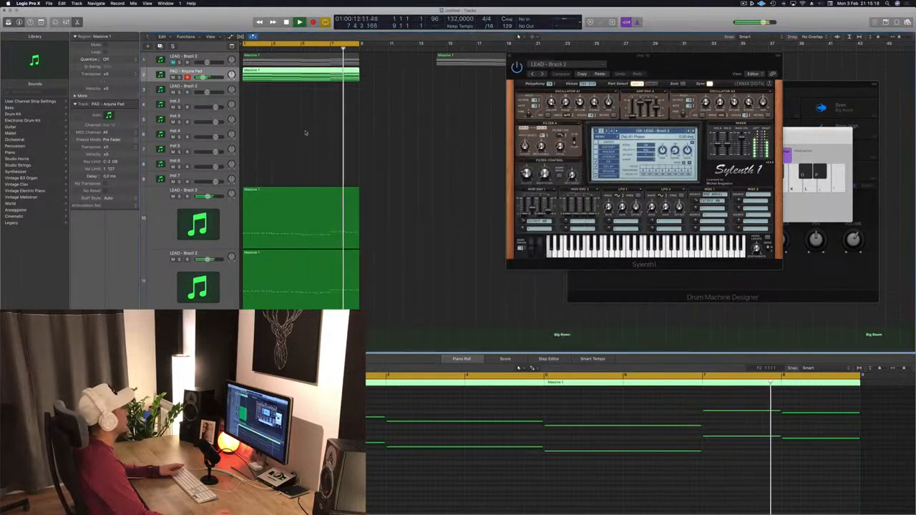
# Unmute the original lead track and play it together with the pad layer from the start.
pyautogui.click(218, 57)
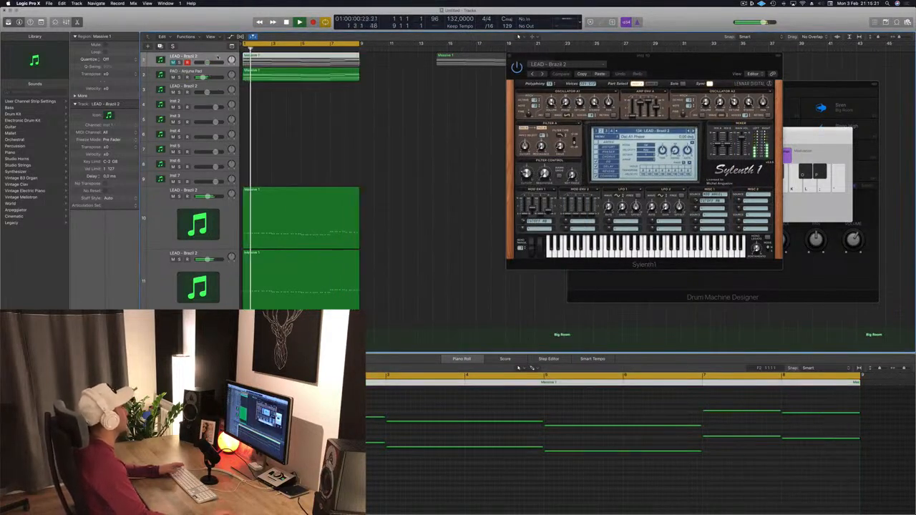
pyautogui.press('space')
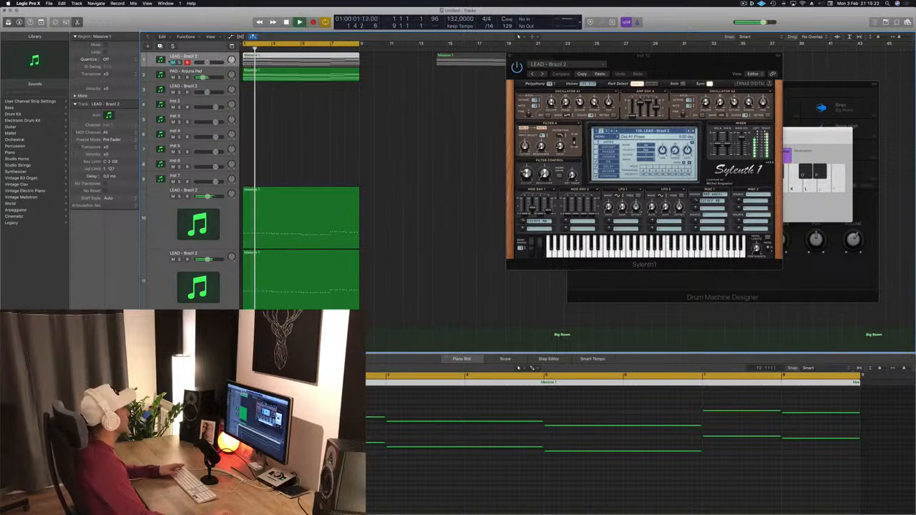
pyautogui.press('super+a')
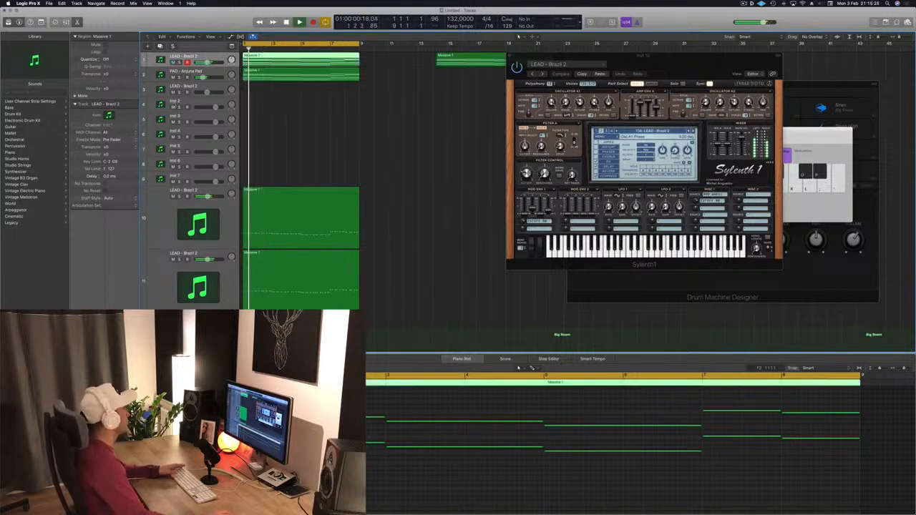
# Play the layered lead and pad from the start and open the LEAD - Brazil 2 track's Sylenth1 window.
pyautogui.press('space')
pyautogui.press('space')
pyautogui.click(87, 365)
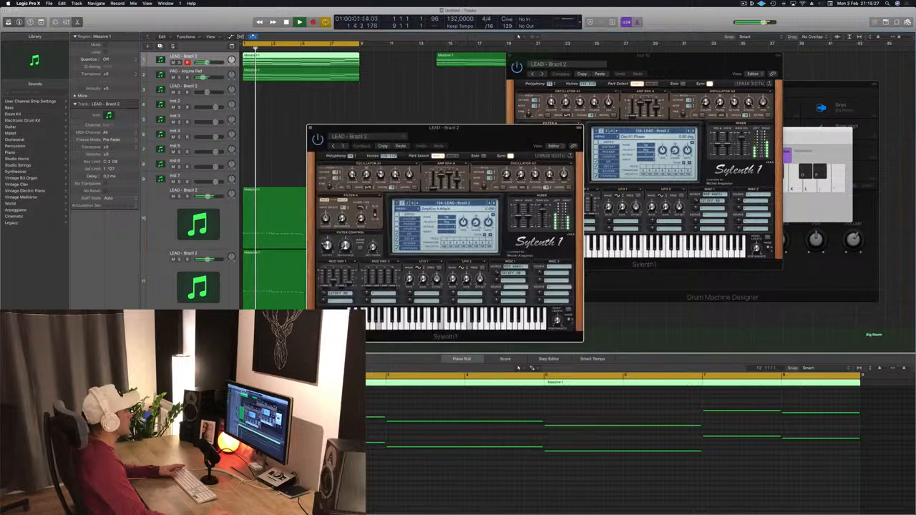
pyautogui.press('space')
pyautogui.press('space')
# Open the lead region in the Piano Roll and shorten its two-bar chords to one bar each.
pyautogui.doubleClick(319, 57)
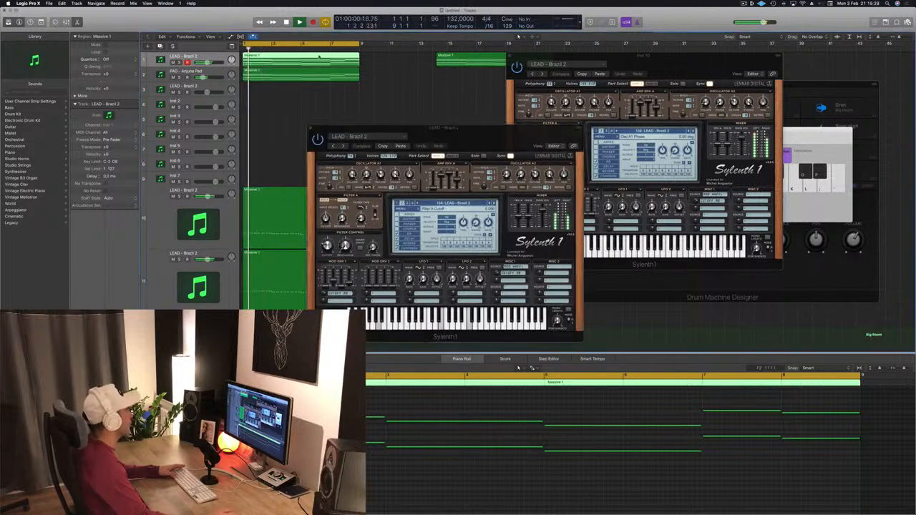
pyautogui.press('p')
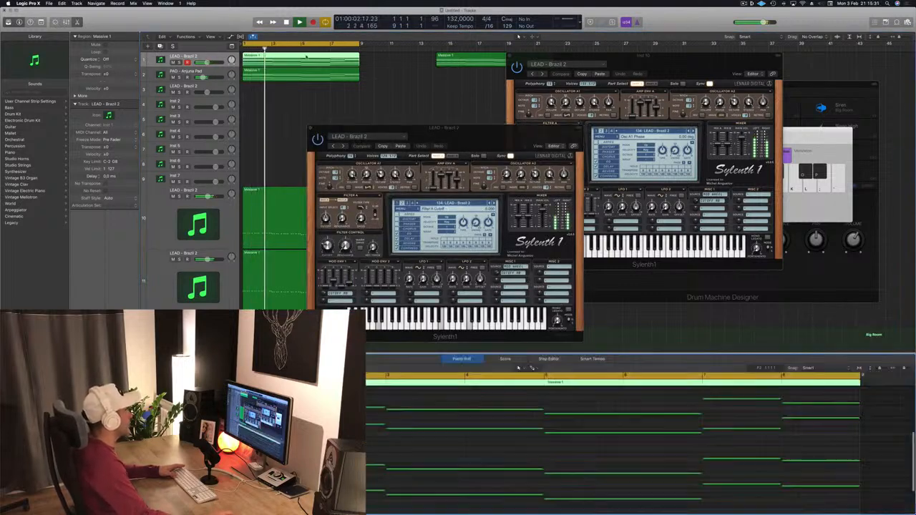
pyautogui.hscroll(-2, 315, 436)
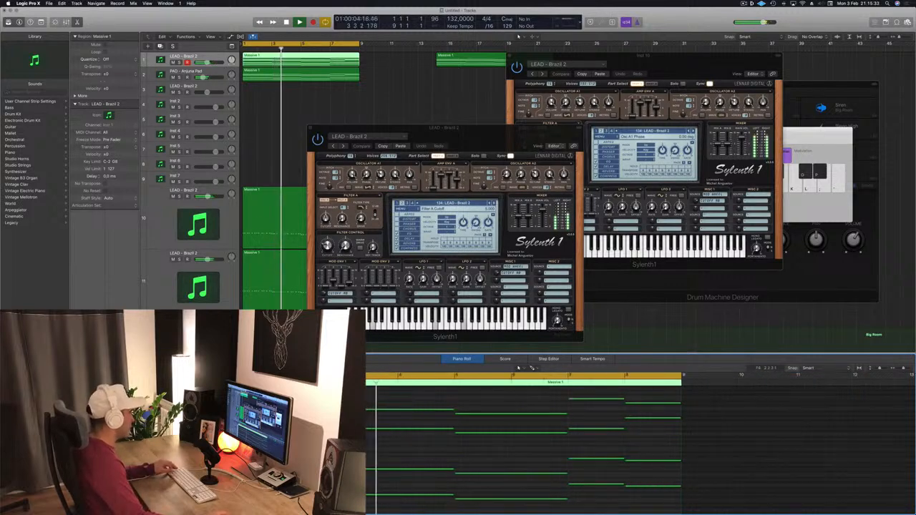
pyautogui.moveTo(265, 392); pyautogui.dragTo(512, 513)
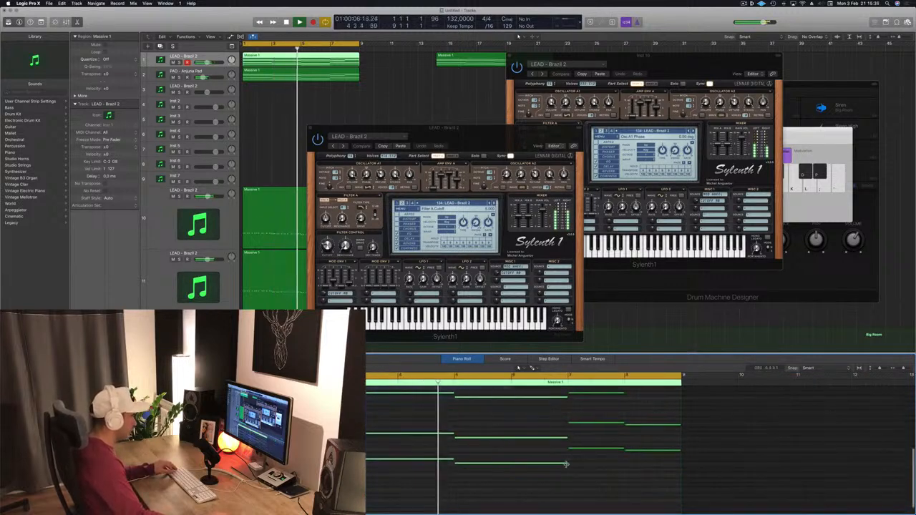
pyautogui.moveTo(567, 463); pyautogui.dragTo(511, 465)
pyautogui.scroll(3, 440, 472)
pyautogui.scroll(-2, 439, 473)
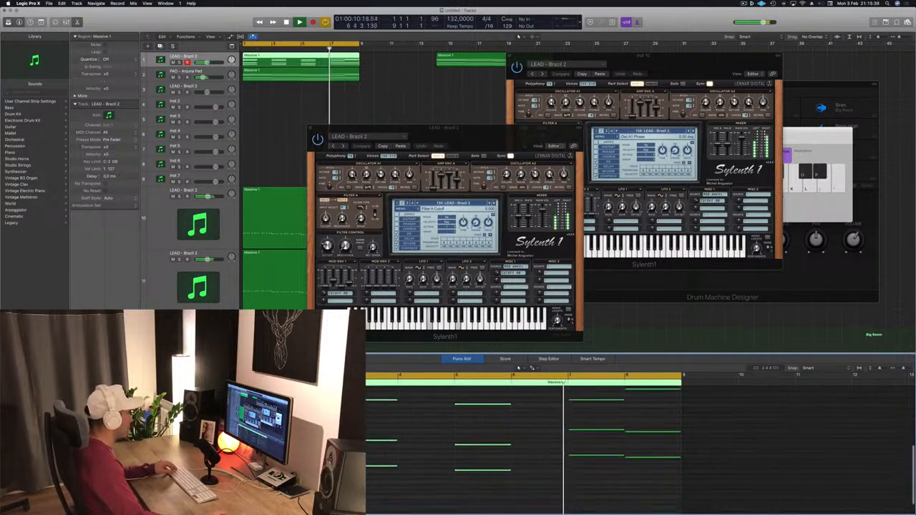
# Copy the shortened lead chords one bar further on to fill the gaps, and play the region from the start.
pyautogui.moveTo(361, 390); pyautogui.dragTo(566, 507)
pyautogui.moveTo(253, 479); pyautogui.dragTo(310, 481)
pyautogui.press('space')
pyautogui.press('space')
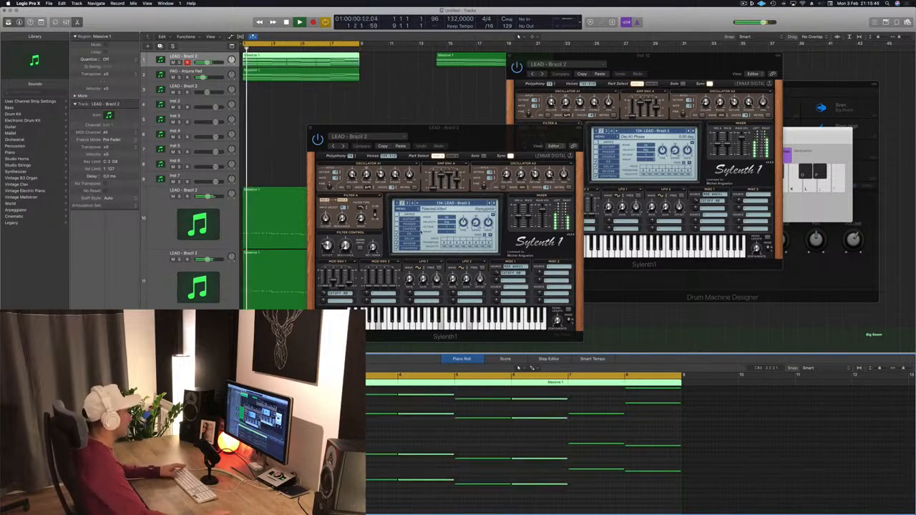
# Replay the split lead chords with the LEAD - Brazil 2 synth window moved aside, and close that window.
pyautogui.moveTo(484, 147); pyautogui.dragTo(543, 93)
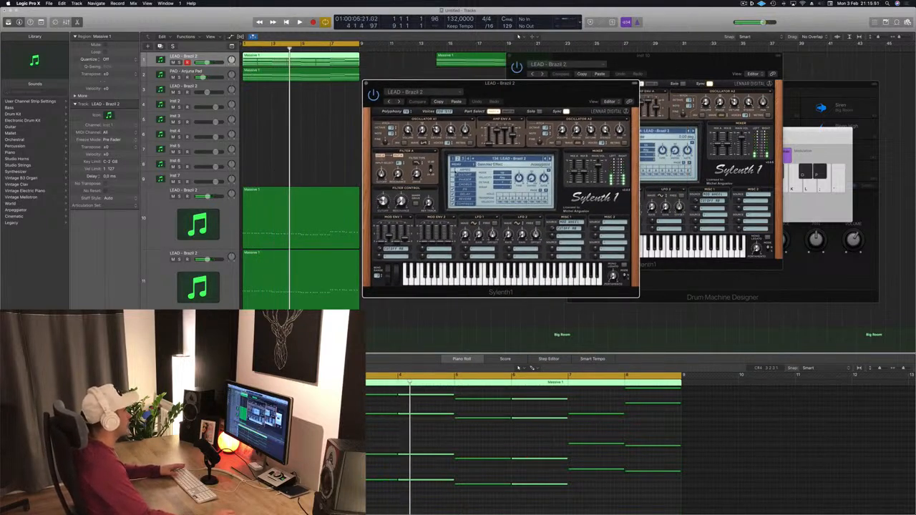
pyautogui.press('space')
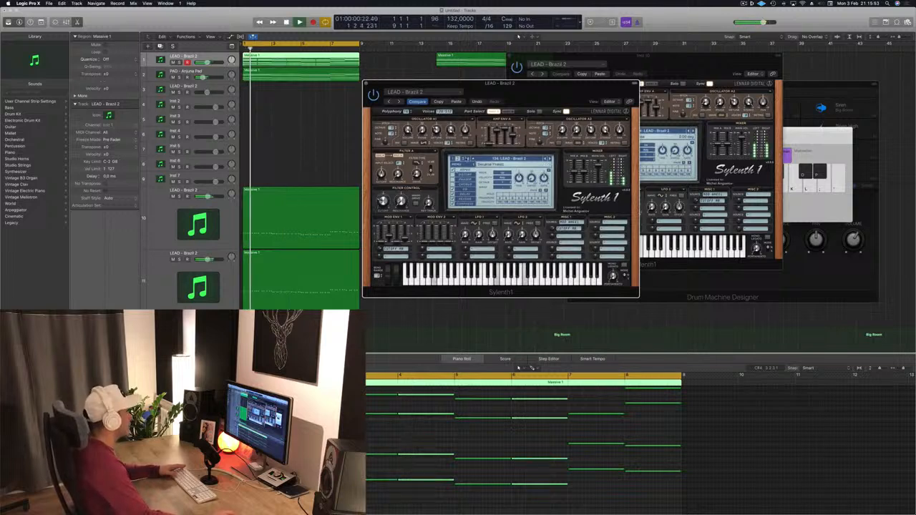
pyautogui.moveTo(535, 88); pyautogui.dragTo(552, 110)
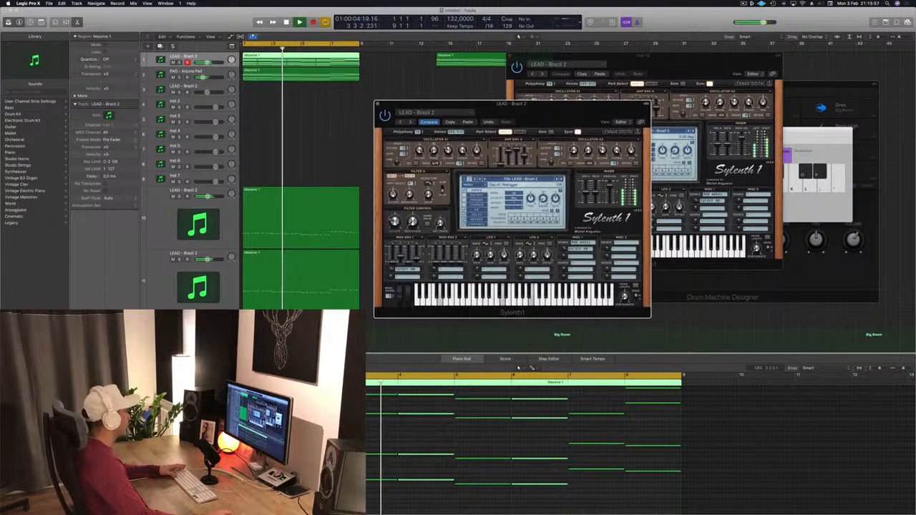
pyautogui.moveTo(587, 114); pyautogui.dragTo(575, 116)
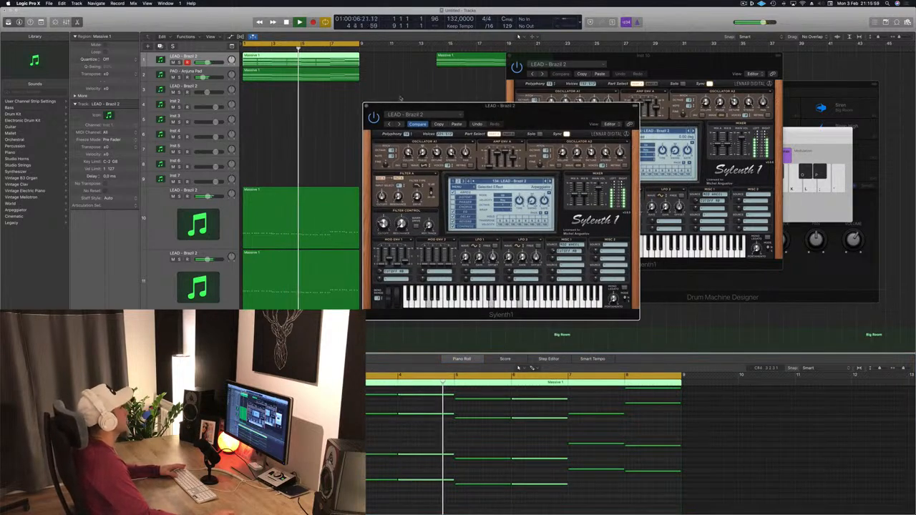
pyautogui.click(367, 105)
pyautogui.scroll(-1, 375, 134)
pyautogui.scroll(1, 374, 135)
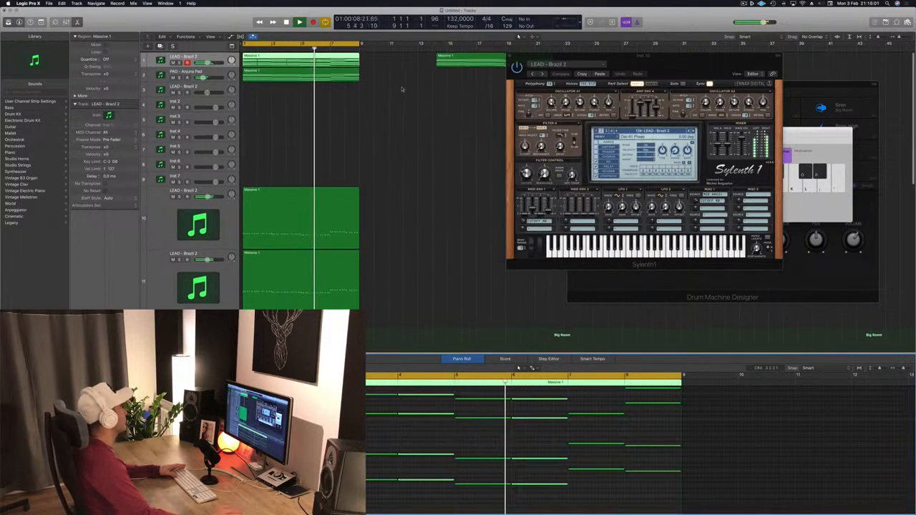
# Duplicate the PAD - Anjuna Pad track and copy its chord region onto the new track.
pyautogui.click(214, 74)
pyautogui.click(215, 75)
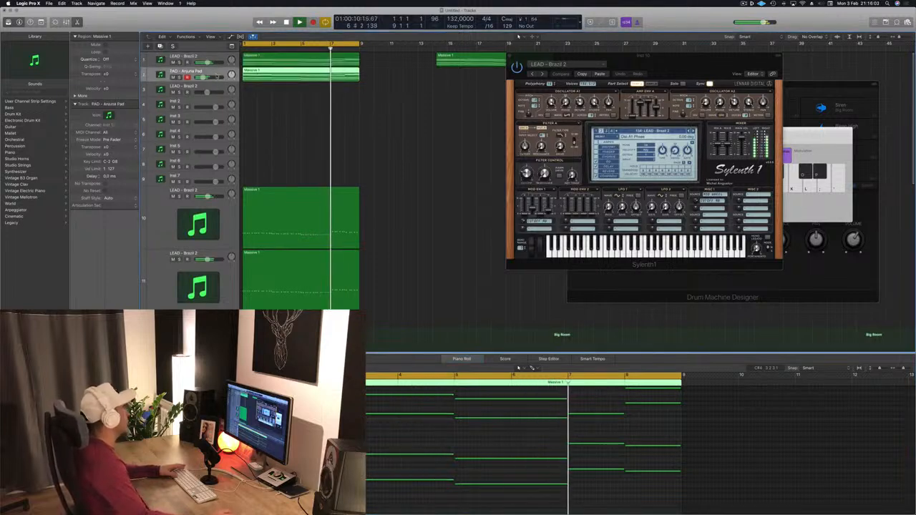
pyautogui.press('super+d')
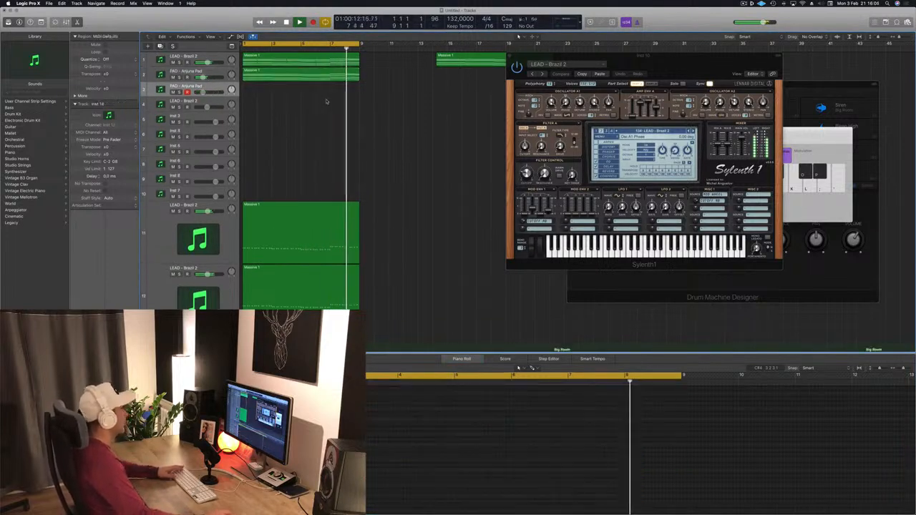
pyautogui.click(293, 76)
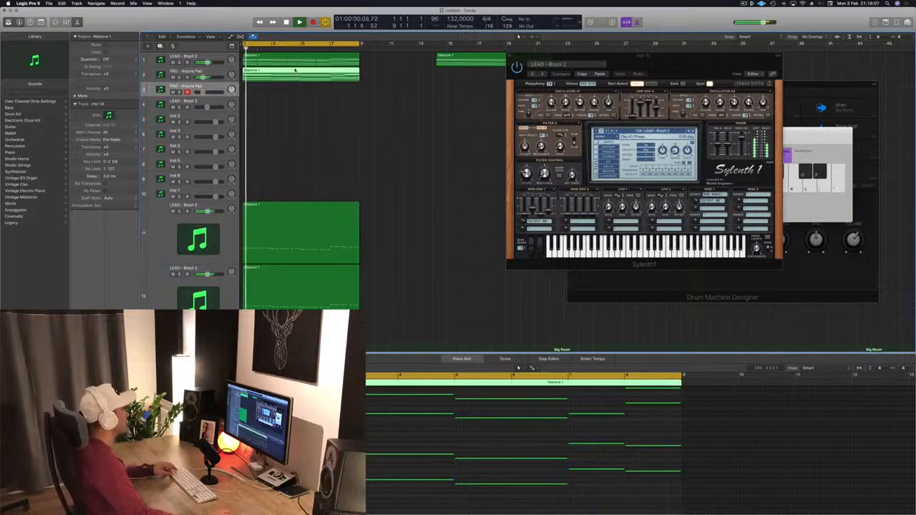
pyautogui.moveTo(300, 76); pyautogui.dragTo(299, 92)
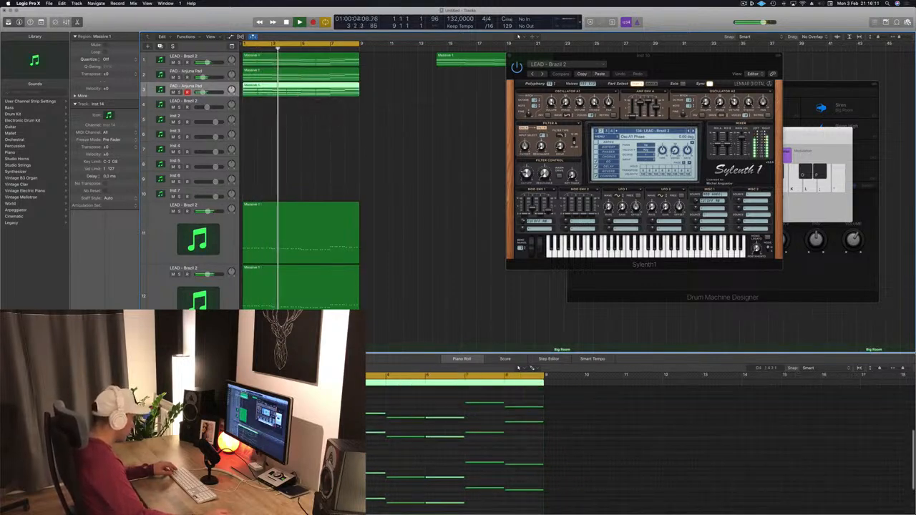
# Chop the copied region's long chords into short rhythmic stabs, about three per bar, and play them from the start.
pyautogui.moveTo(254, 395); pyautogui.dragTo(513, 488)
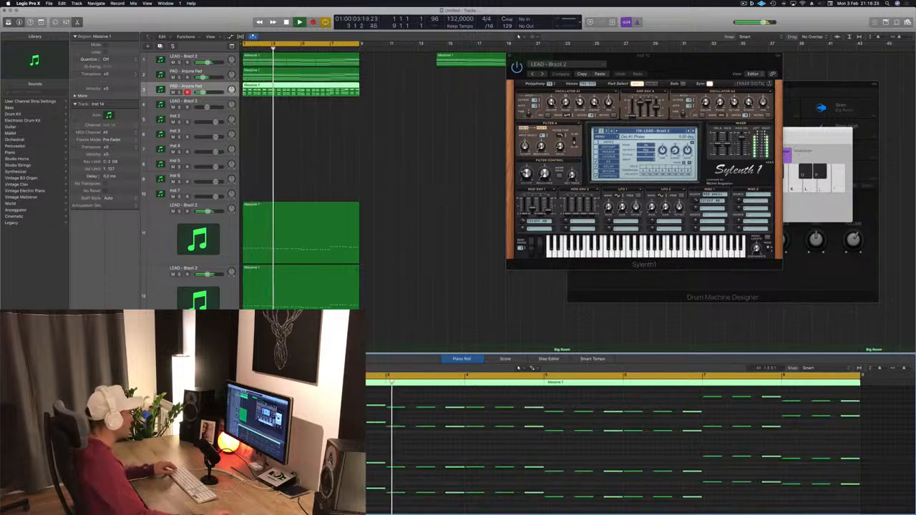
pyautogui.press('space')
pyautogui.click(205, 86)
pyautogui.press('space')
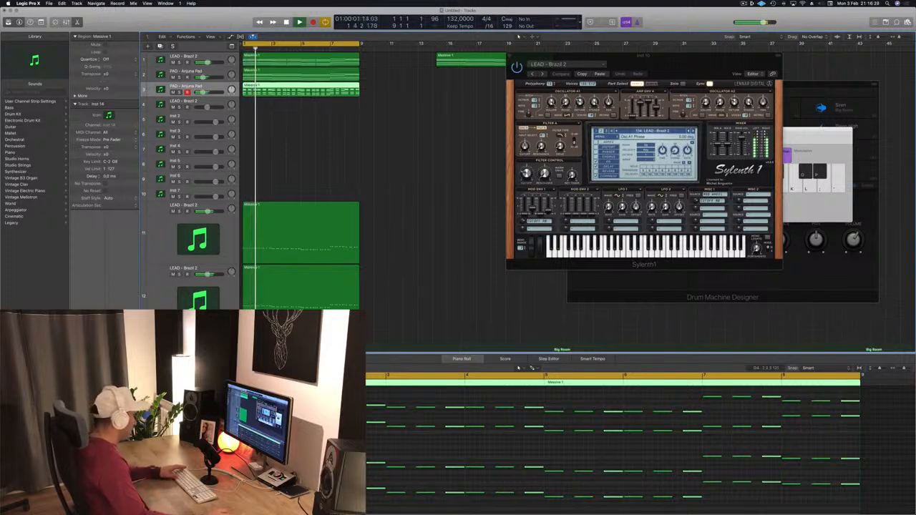
# Show the duplicated pad track's Sylenth1 window, move it clear of the tracks, and play the stabs.
pyautogui.press('v')
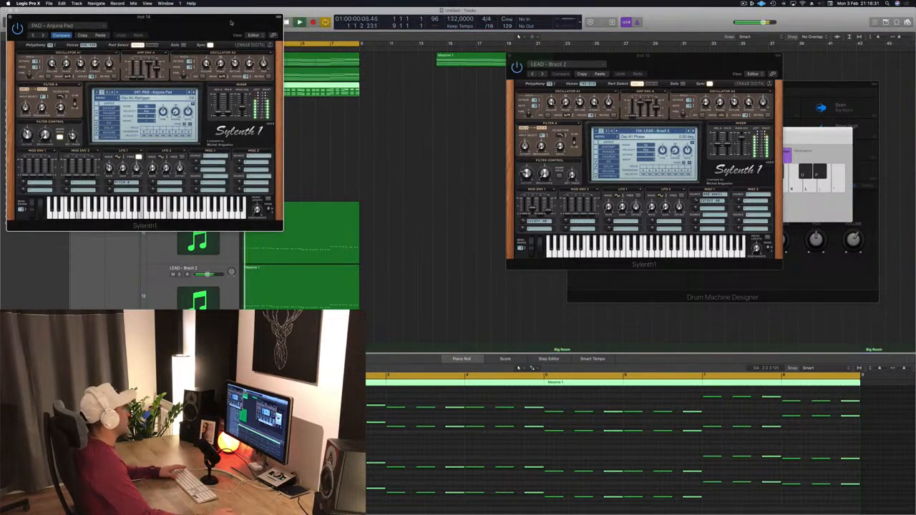
pyautogui.moveTo(231, 23); pyautogui.dragTo(650, 114)
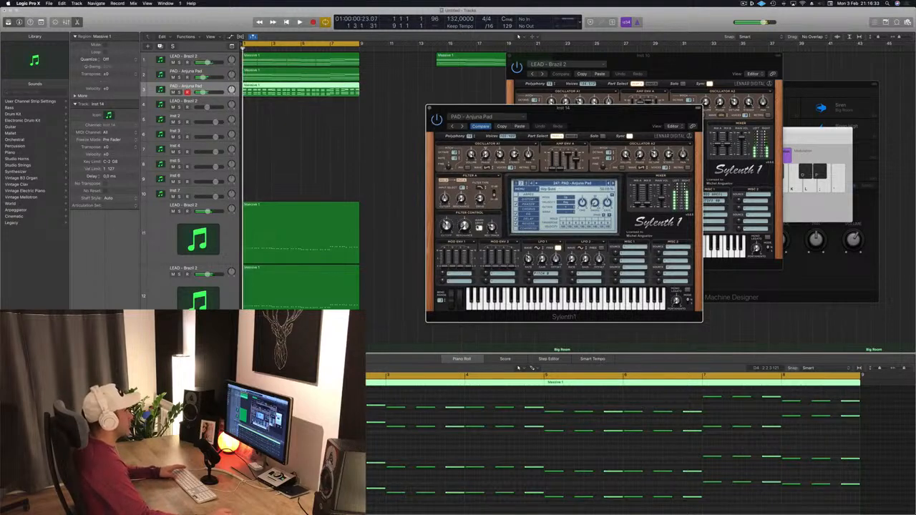
pyautogui.press('space')
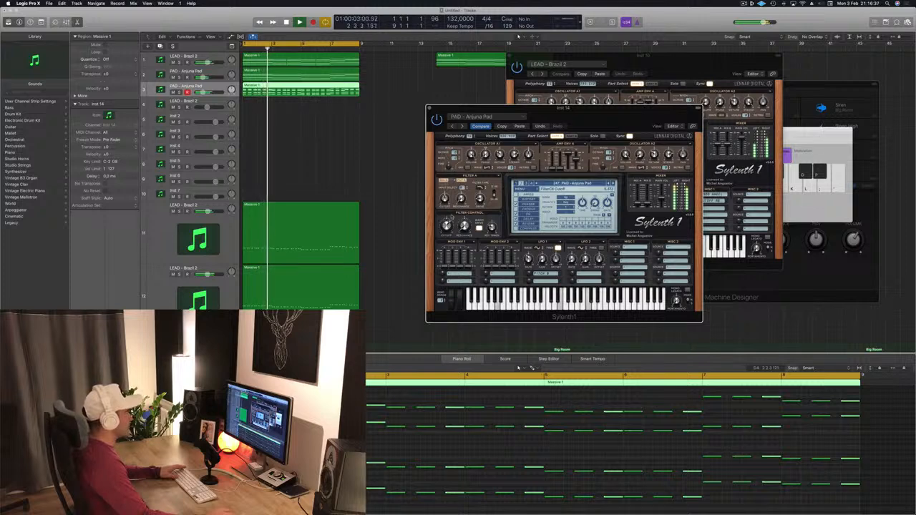
pyautogui.moveTo(593, 126); pyautogui.dragTo(515, 110)
pyautogui.press('Return')
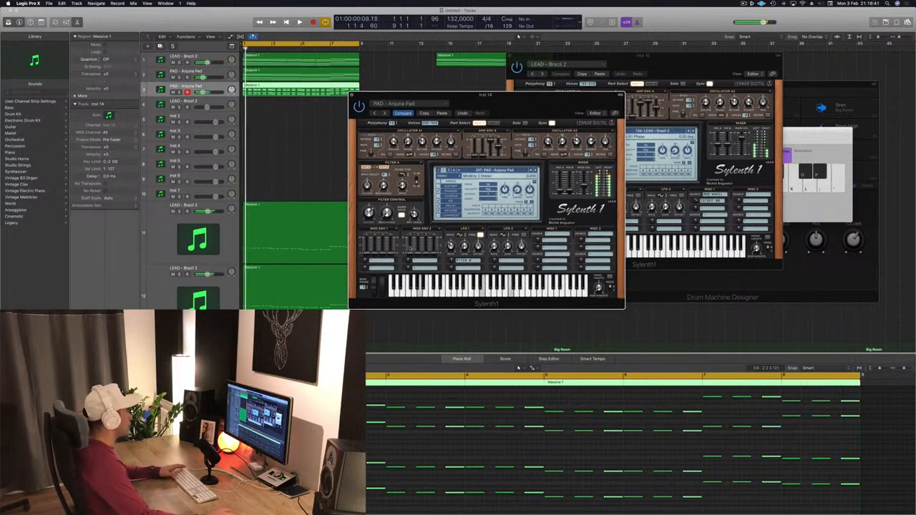
pyautogui.press('space')
# Load the LEAD - Basic Super Saw preset on the stab track and play it.
pyautogui.click(487, 170)
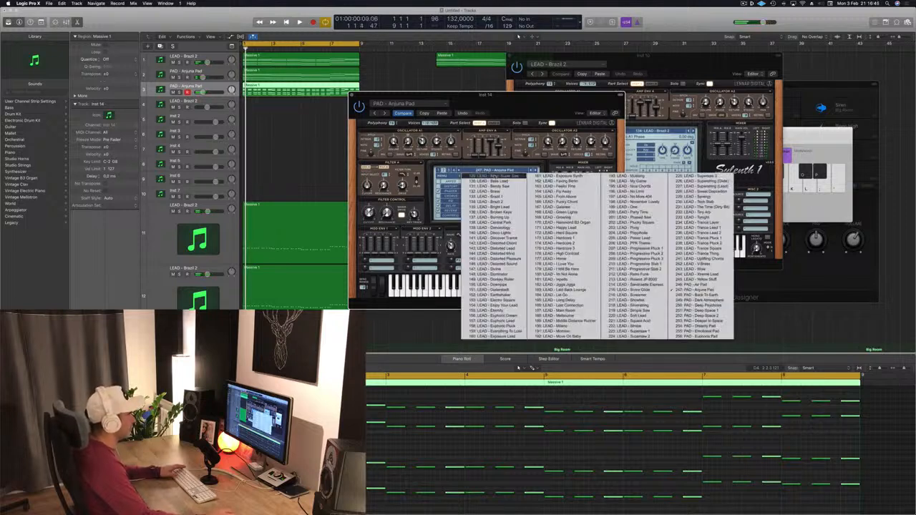
pyautogui.click(494, 176)
pyautogui.press('space')
pyautogui.moveTo(444, 104)
pyautogui.mouseDown()
pyautogui.moveTo(415, 104)
pyautogui.moveTo(436, 95)
pyautogui.mouseUp()
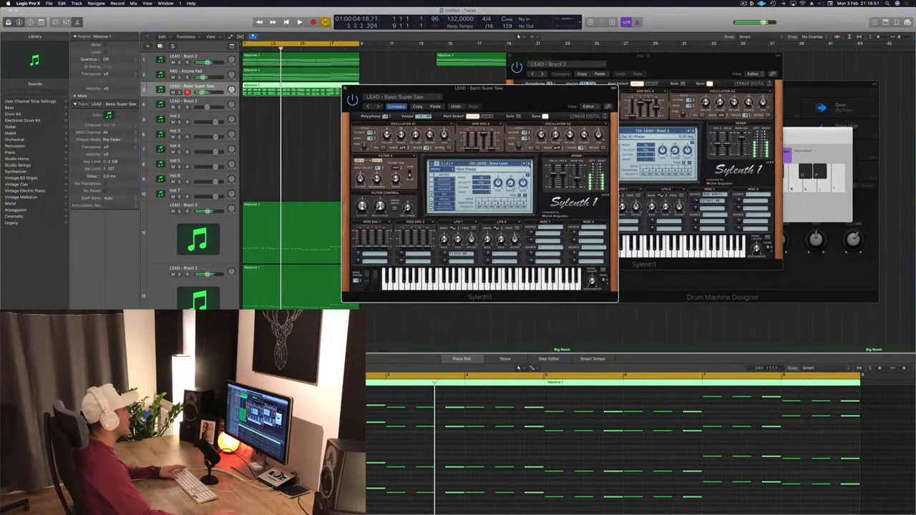
# Audition the following lead presets on the stab track, from LEAD - Bendy Saw through Distorted Sound, Divine and Dominator to Eternity.
pyautogui.press('Return')
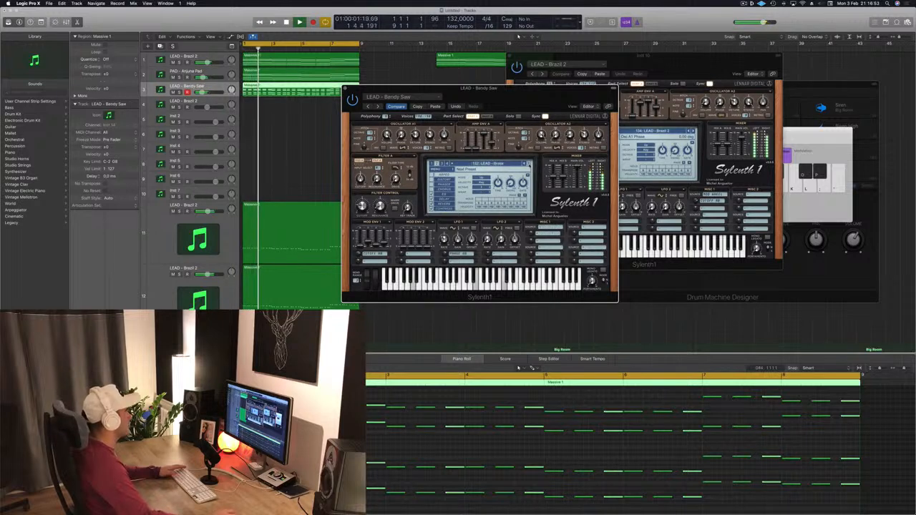
pyautogui.press('Return')
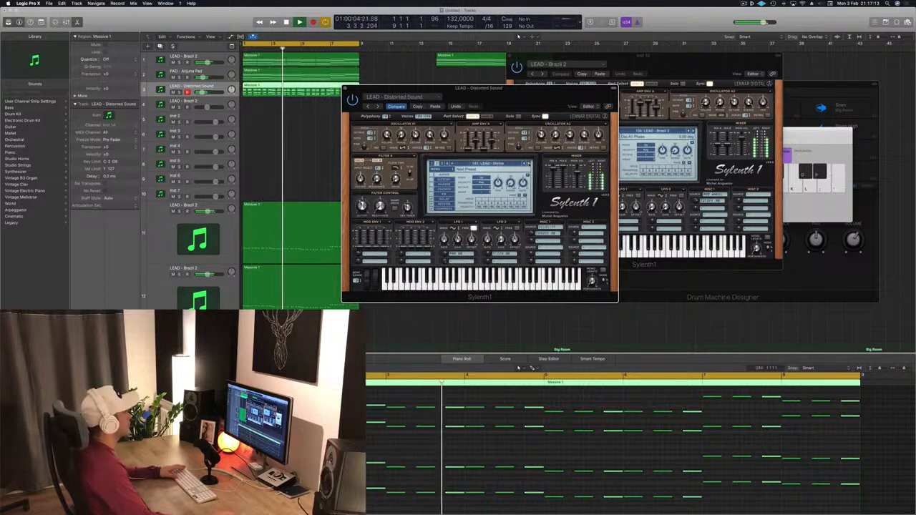
pyautogui.press('Return')
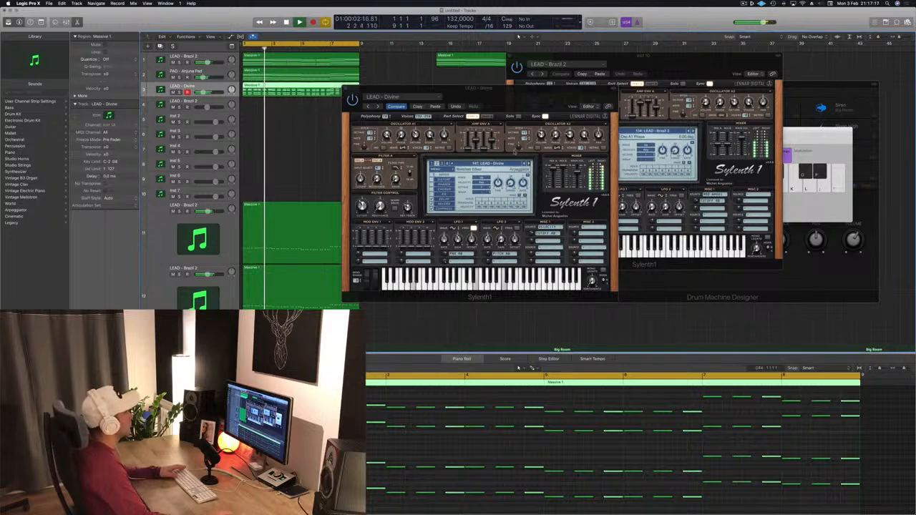
pyautogui.press(']')
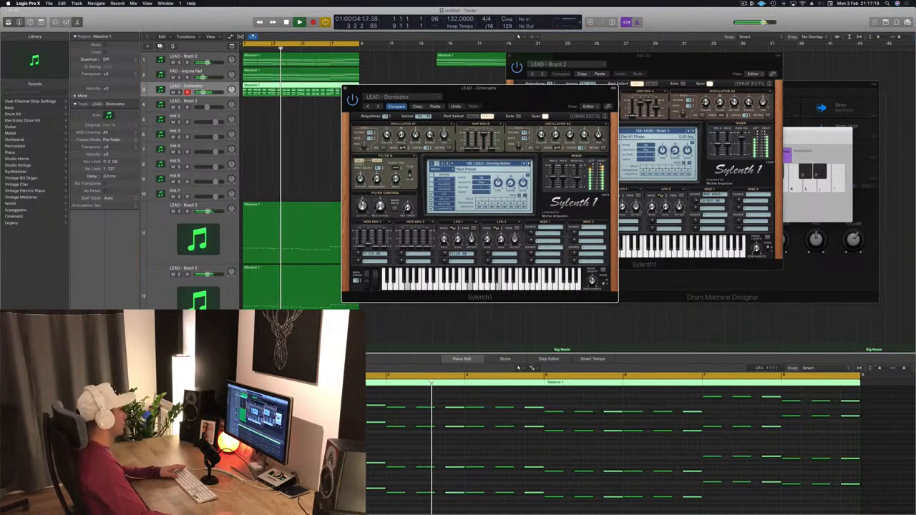
pyautogui.press(']')
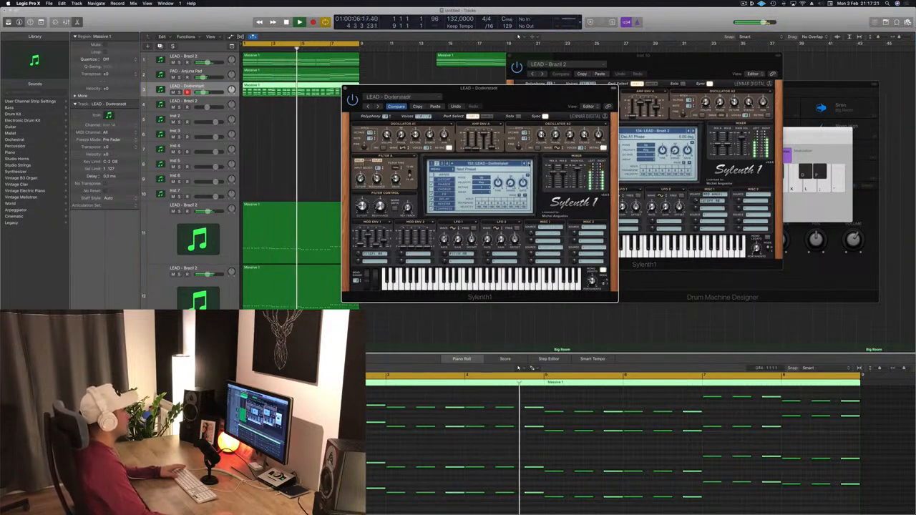
pyautogui.press(']')
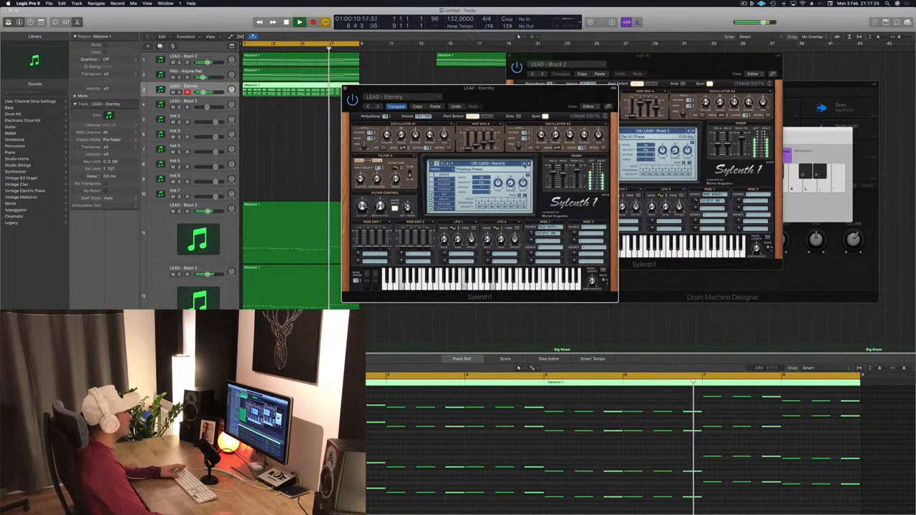
# Audition the lead presets following Eternity on the stab track, from LEAD - Euphoric Dream onward, and settle on LEAD - From Above.
pyautogui.moveTo(536, 113); pyautogui.dragTo(497, 111)
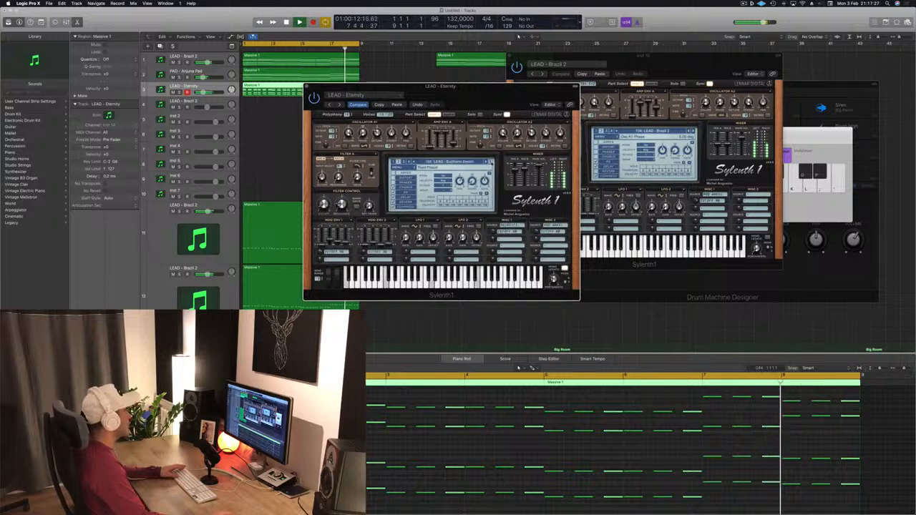
pyautogui.press(']')
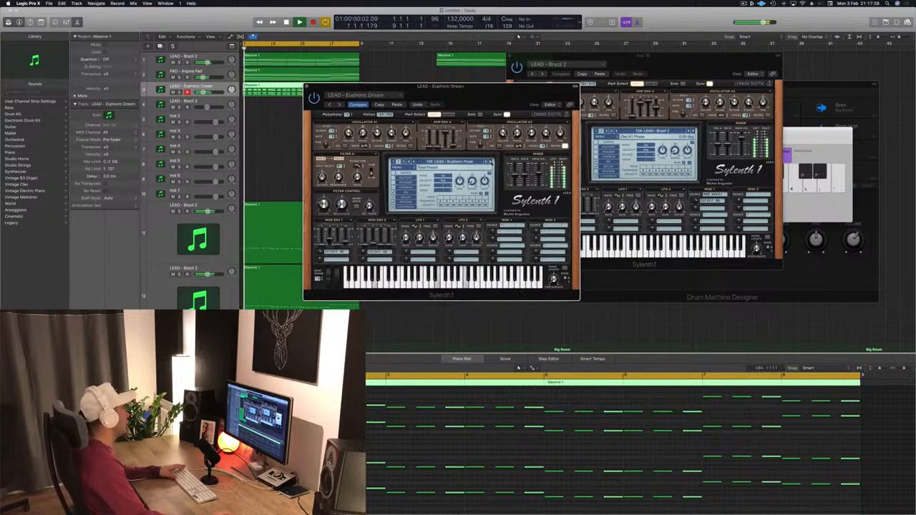
pyautogui.press(']')
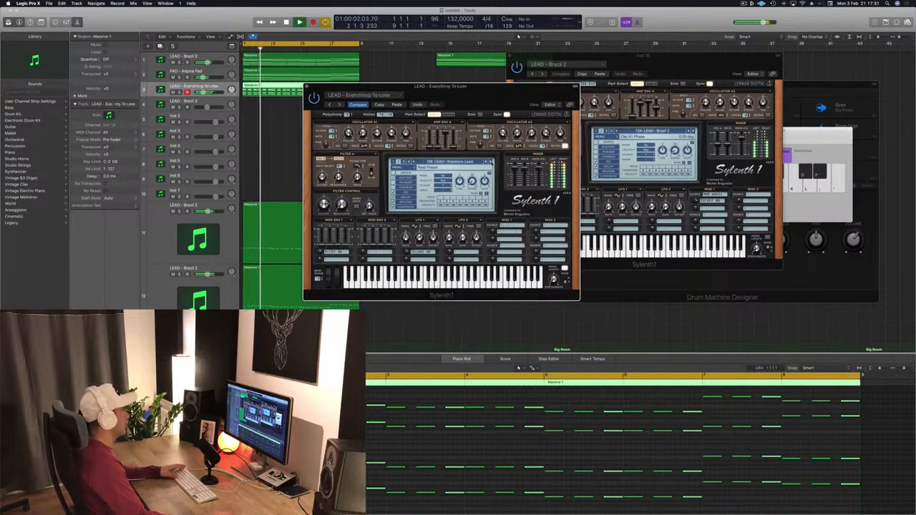
pyautogui.press(']')
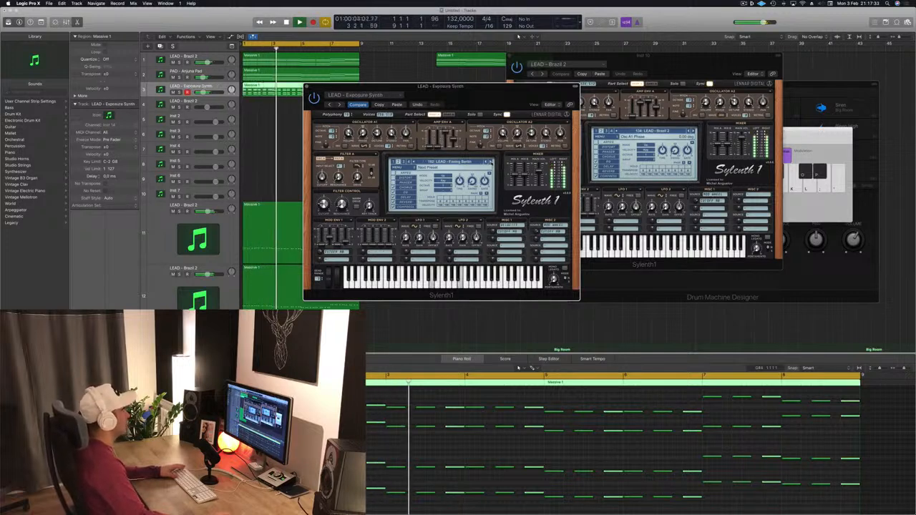
pyautogui.press(']')
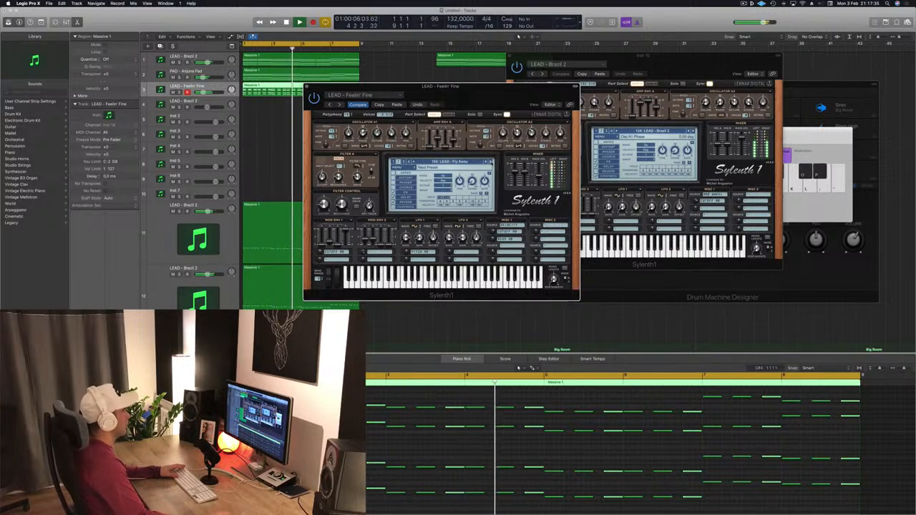
pyautogui.press(']')
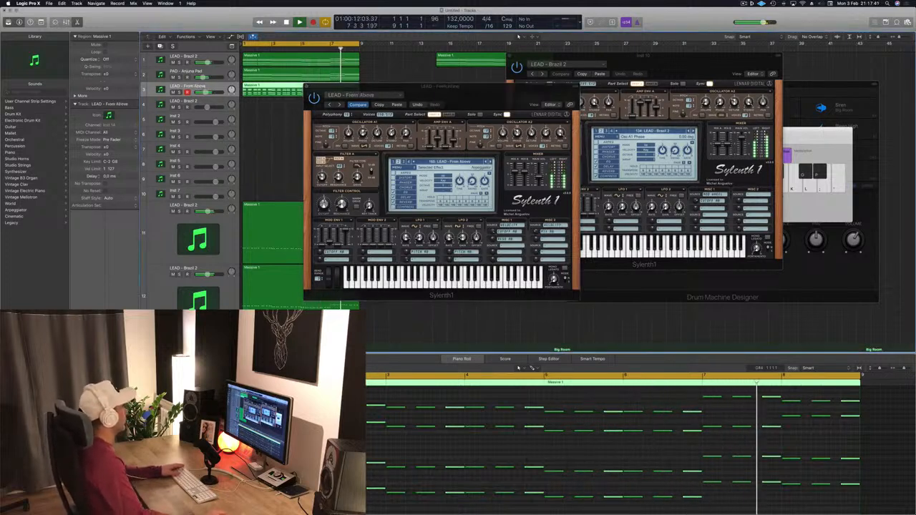
# Move the stab track's Sylenth1 window aside, close it and clear the region selection.
pyautogui.moveTo(344, 92); pyautogui.dragTo(317, 88)
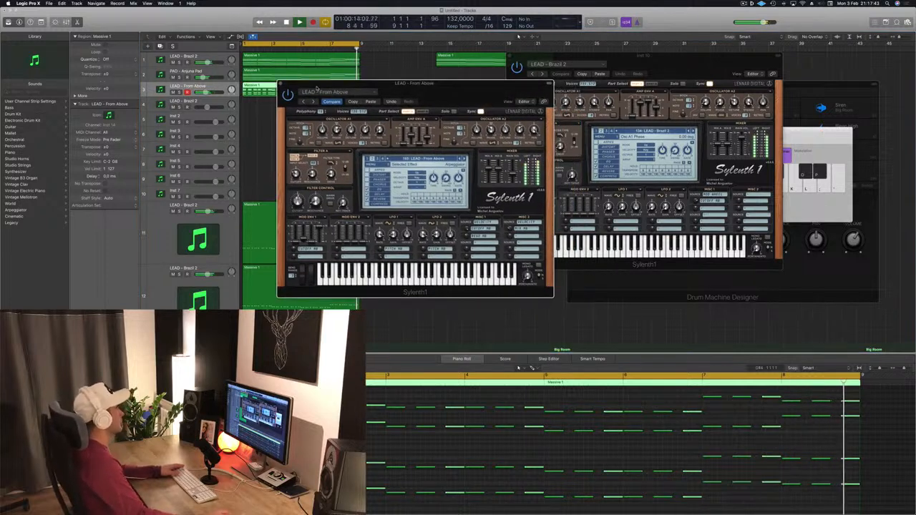
pyautogui.click(281, 84)
pyautogui.click(373, 136)
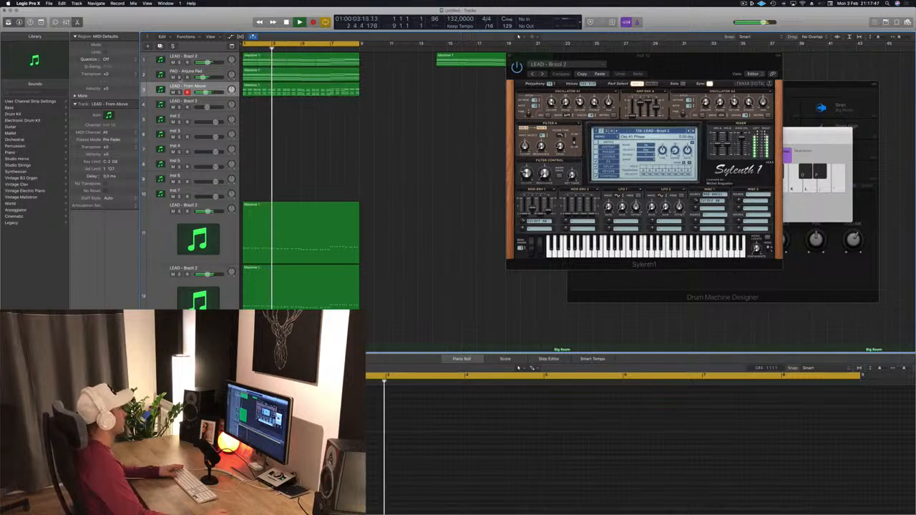
# Solo the pad and lead tracks briefly to compare the layers, and adjust the LEAD - From Above track's volume.
pyautogui.click(180, 77)
pyautogui.click(180, 77)
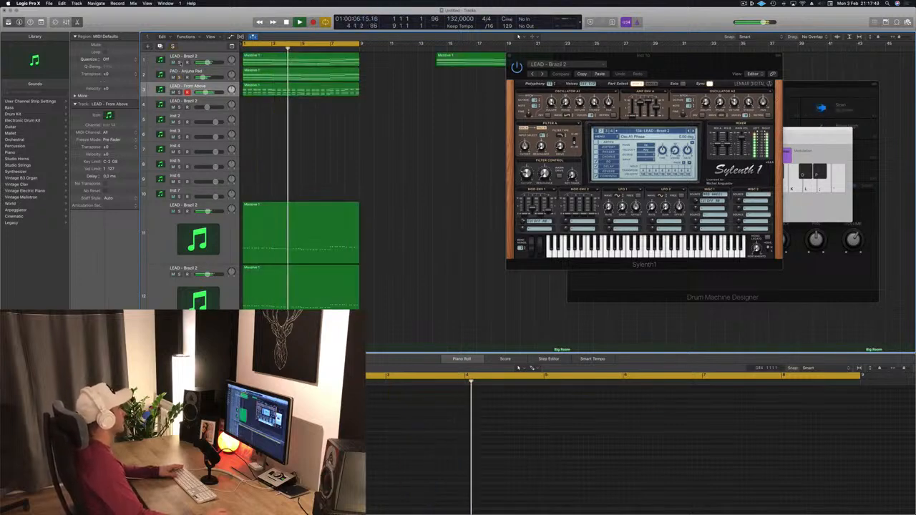
pyautogui.click(180, 63)
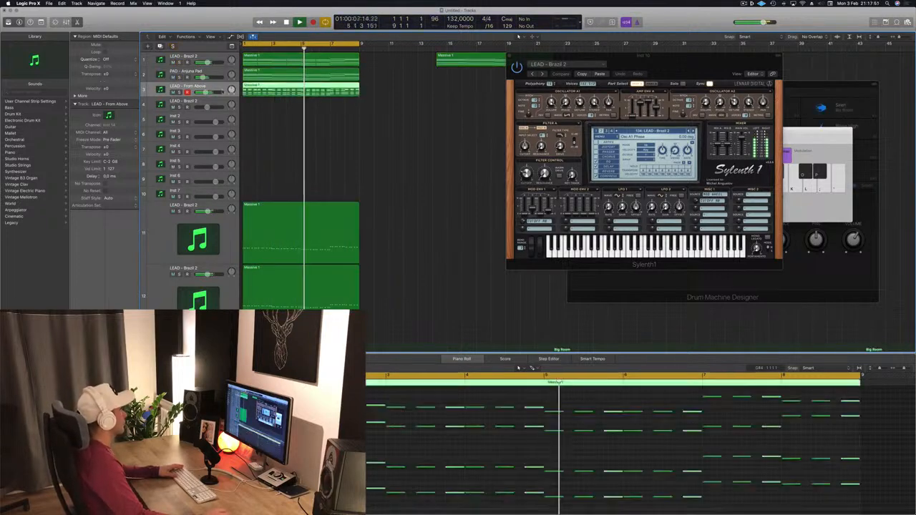
pyautogui.click(206, 94)
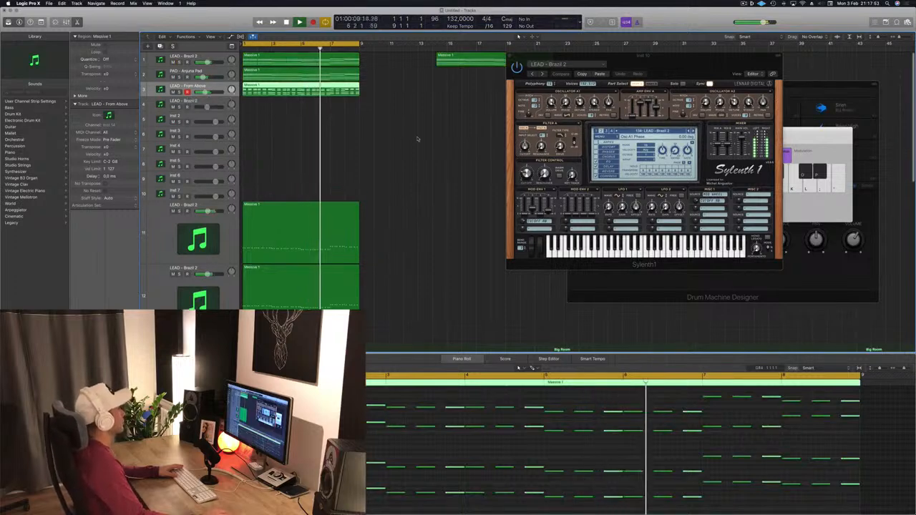
# Stop playback, copy the first Kick 1 region onto the Snare 3 track and reduce its notes to a single hit mid-bar.
pyautogui.scroll(-10, 458, 159)
pyautogui.scroll(-3, 459, 158)
pyautogui.press('space')
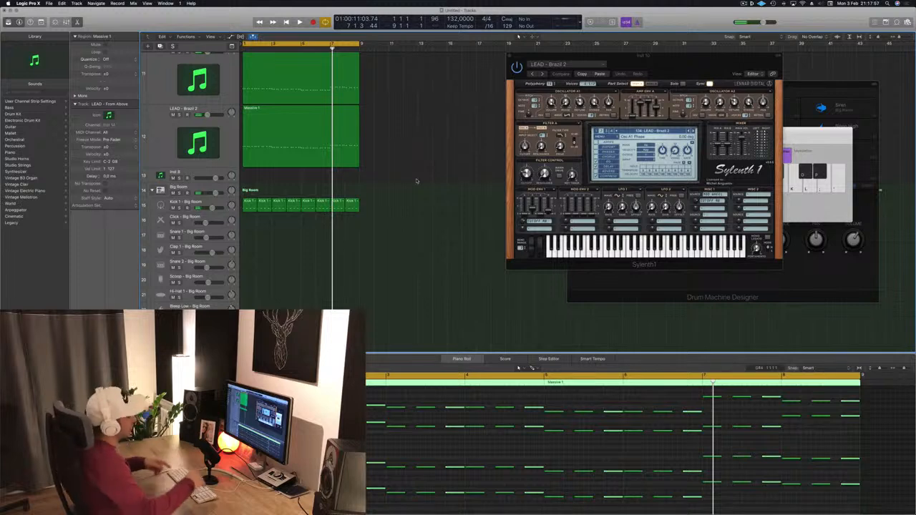
pyautogui.click(241, 280)
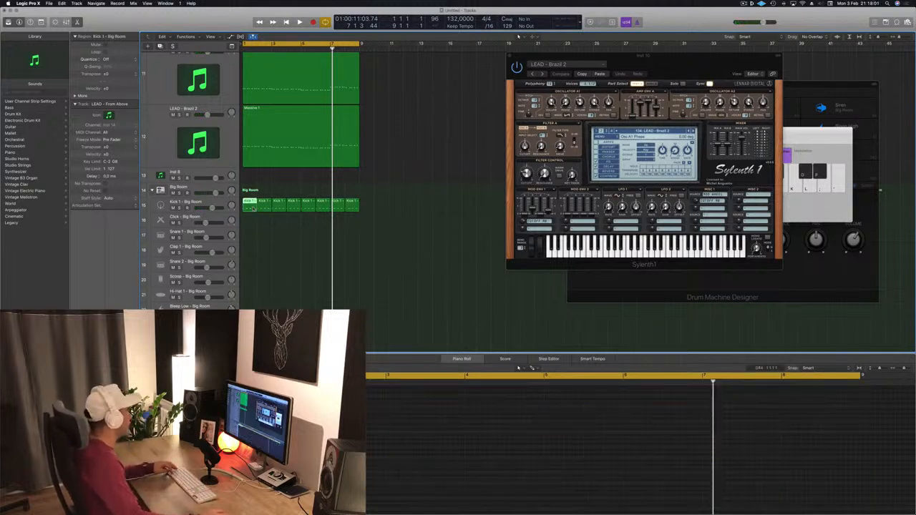
pyautogui.scroll(-3, 287, 267)
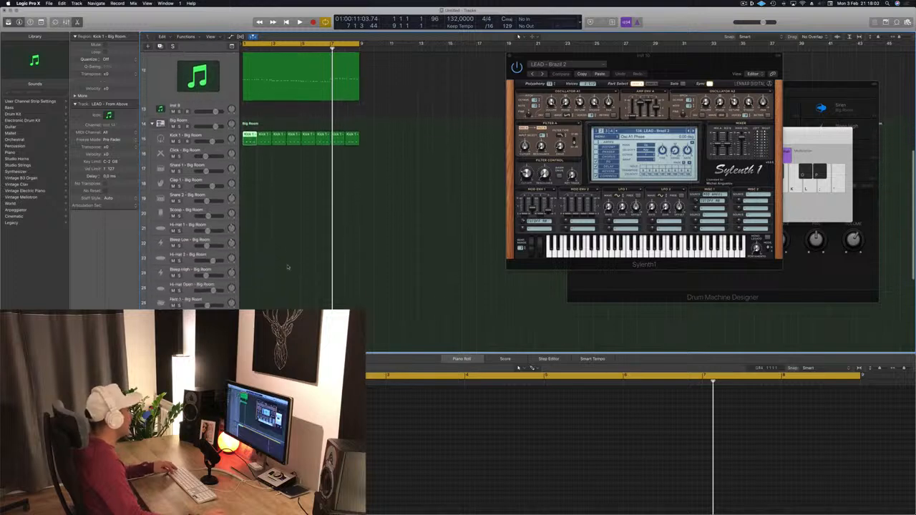
pyautogui.moveTo(249, 137); pyautogui.dragTo(249, 299)
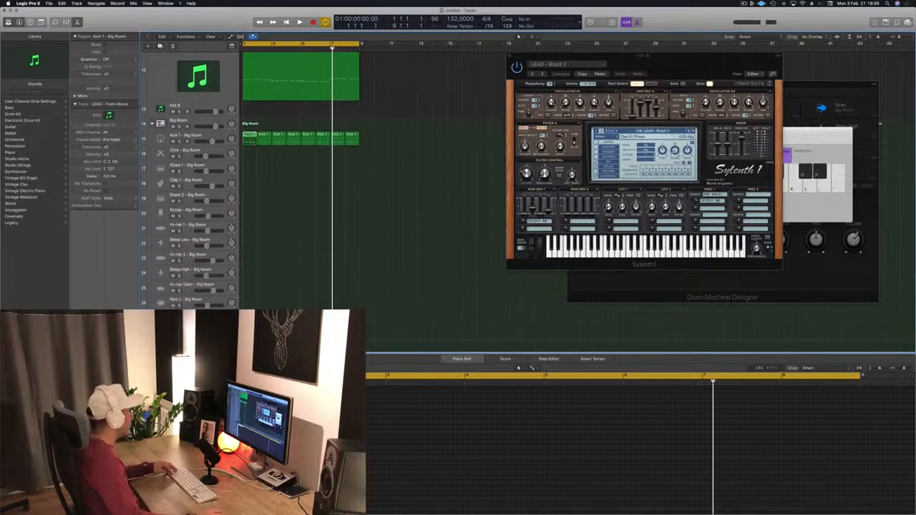
pyautogui.moveTo(249, 137); pyautogui.dragTo(247, 267)
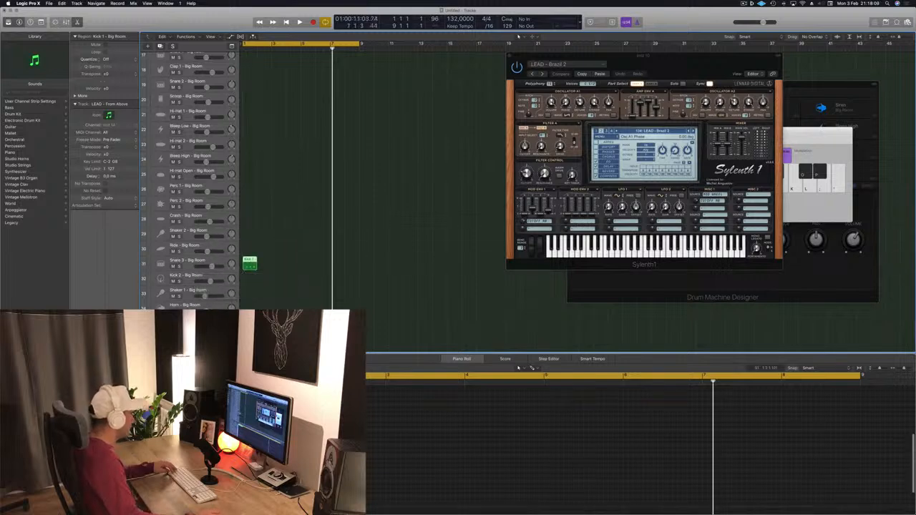
pyautogui.click(233, 444)
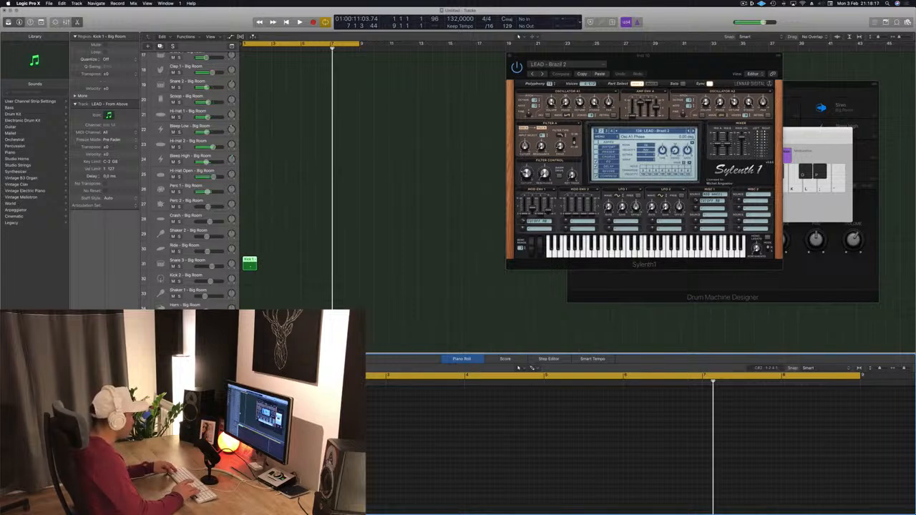
# Fill the eight-bar loop with copies of the snare region and lower the Snare 3 track's volume during playback.
pyautogui.press('space')
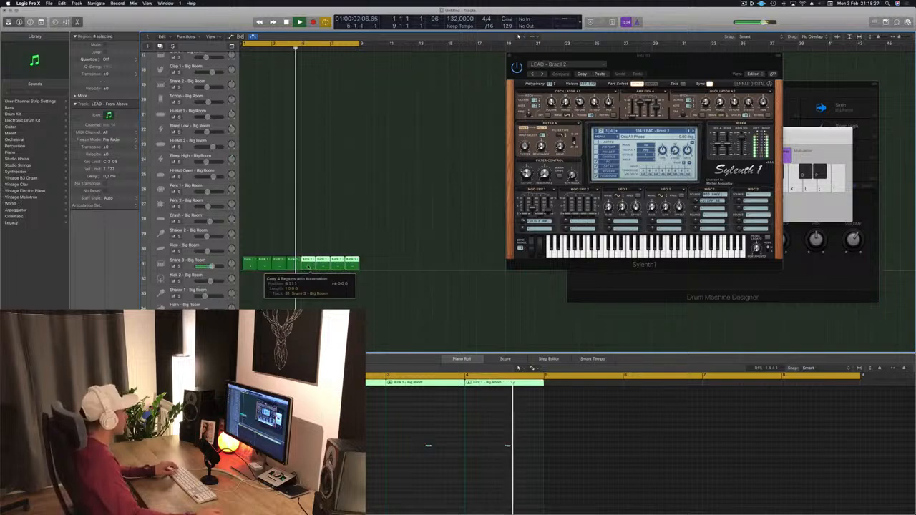
pyautogui.moveTo(211, 267); pyautogui.dragTo(207, 268)
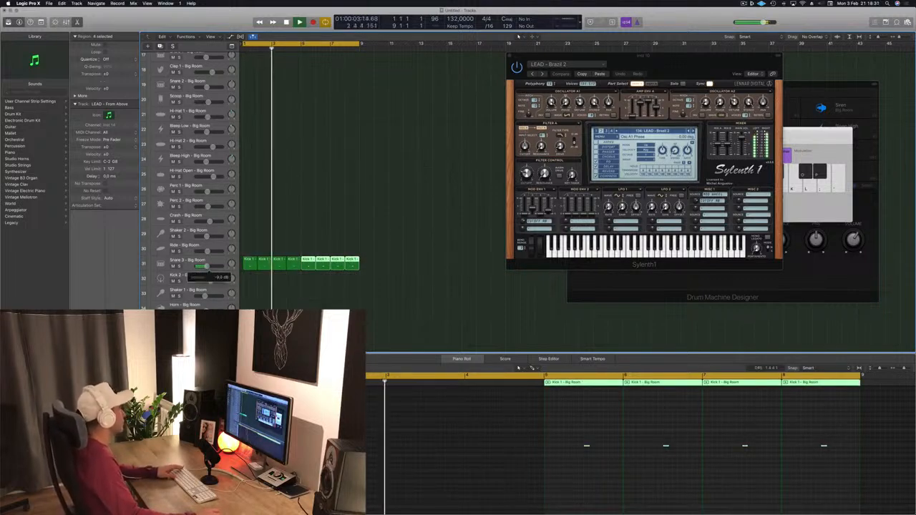
# Copy the first Kick 1 region onto the Hi-Hat 1 track and edit its notes into a one-hit-per-beat hi-hat pattern.
pyautogui.scroll(5, 204, 267)
pyautogui.click(249, 192)
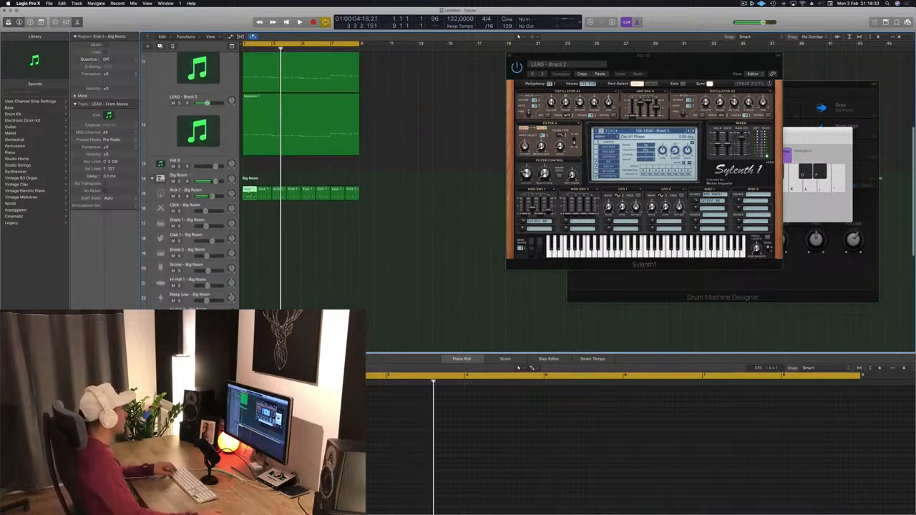
pyautogui.moveTo(247, 221); pyautogui.dragTo(244, 287)
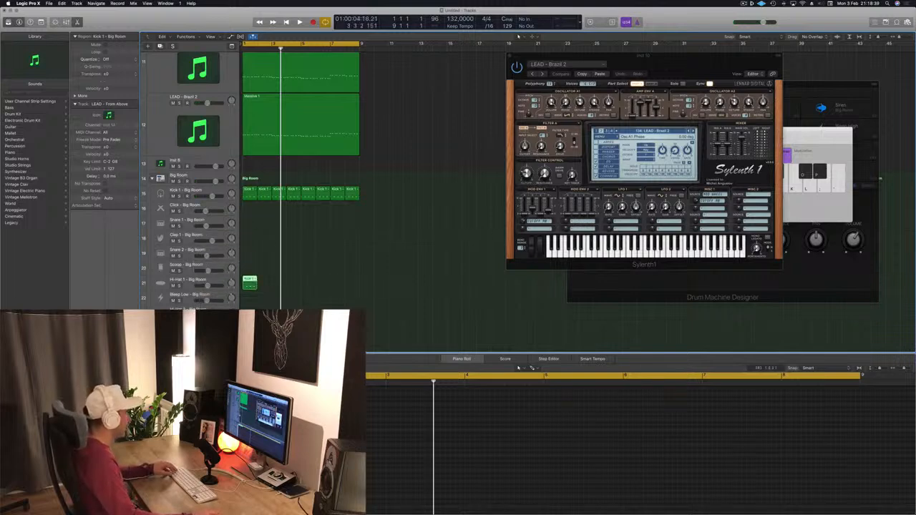
pyautogui.click(259, 440)
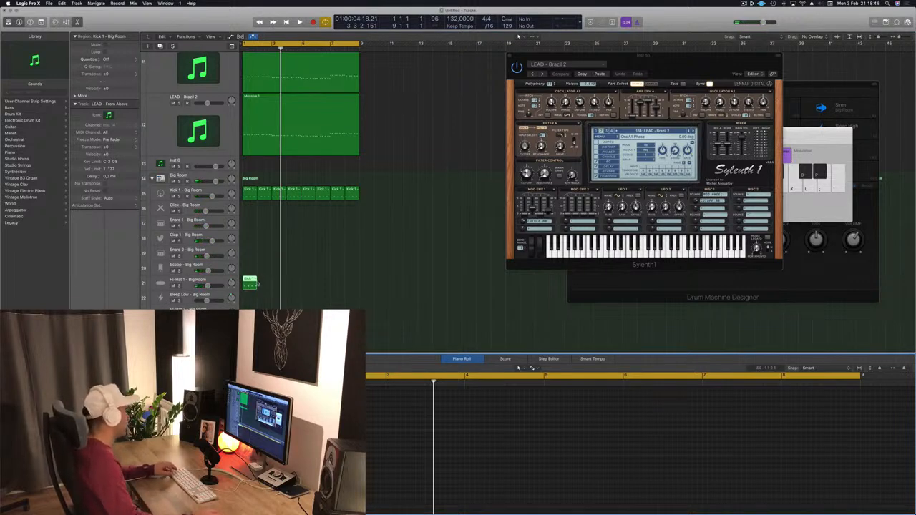
# Loop the hi-hat region through bar 8 and balance the Hi-Hat 1 and Snare 3 volumes during playback.
pyautogui.moveTo(256, 281); pyautogui.dragTo(355, 279)
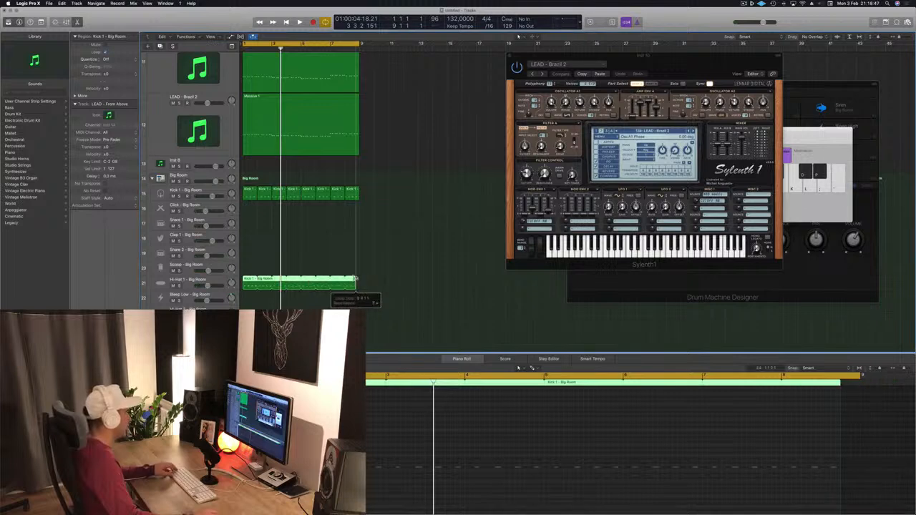
pyautogui.press('space')
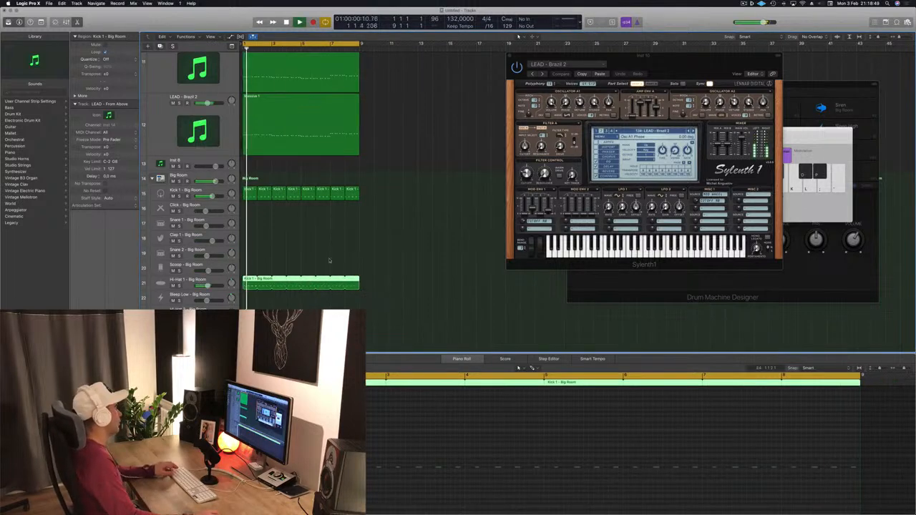
pyautogui.click(207, 285)
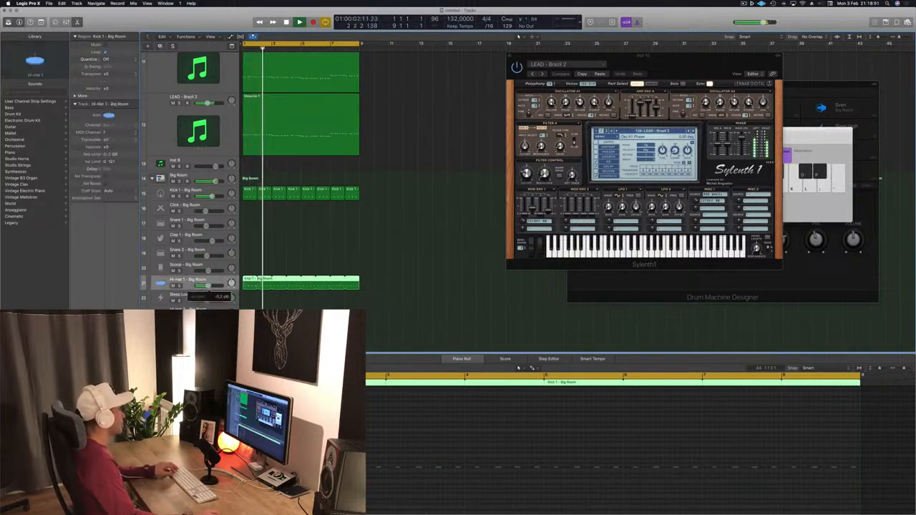
pyautogui.scroll(-10, 206, 286)
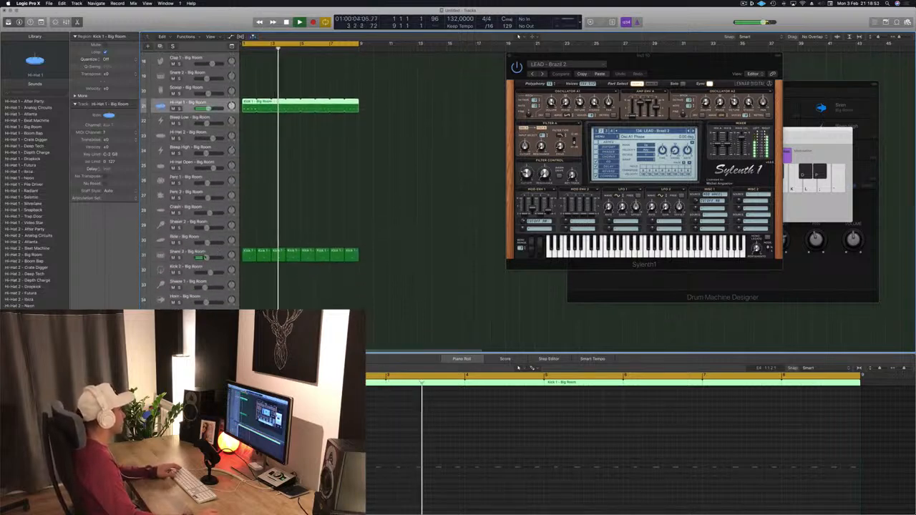
pyautogui.click(206, 257)
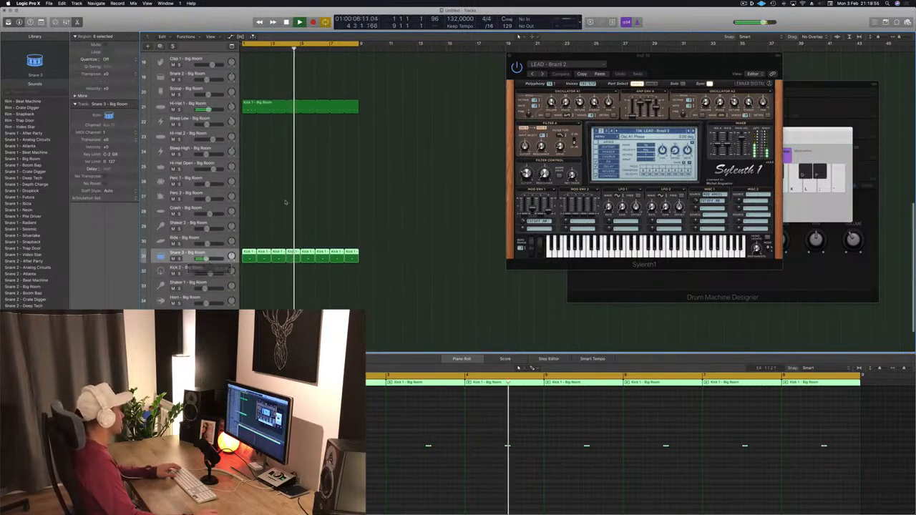
# Copy the first Kick 1 region onto the Shaker 2 track and edit it into a steady run of short shaker notes.
pyautogui.scroll(2, 266, 222)
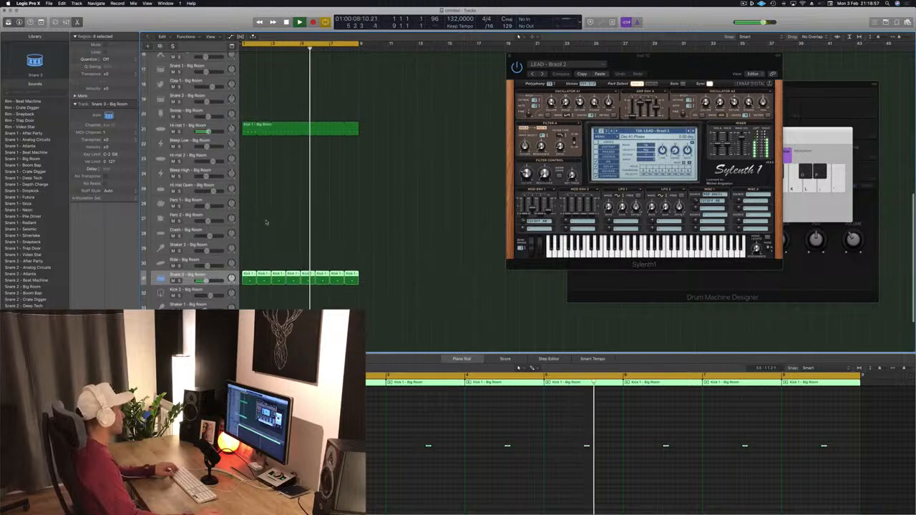
pyautogui.scroll(5, 266, 222)
pyautogui.click(247, 91)
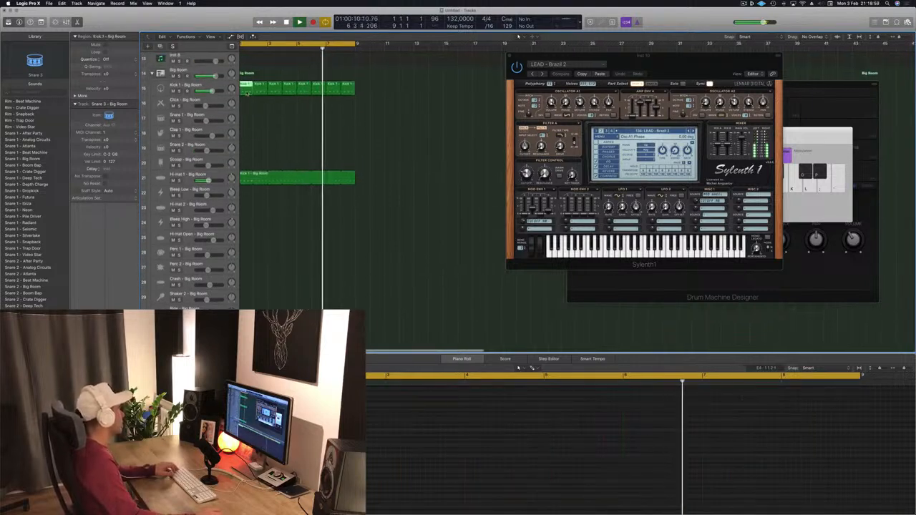
pyautogui.moveTo(246, 92); pyautogui.dragTo(244, 295)
pyautogui.moveTo(302, 436); pyautogui.dragTo(228, 473)
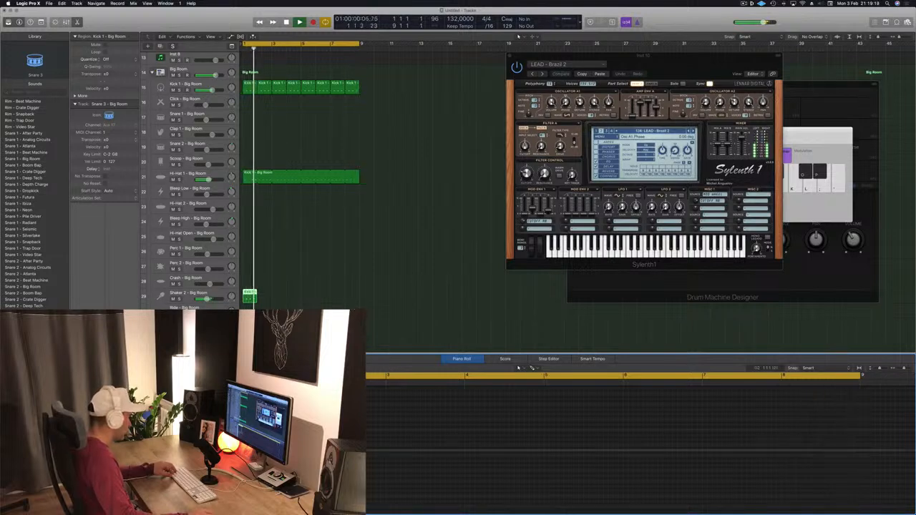
# Stop playback and repeat the shaker region in one-bar copies until it fills all eight bars.
pyautogui.moveTo(256, 300); pyautogui.dragTo(271, 299)
pyautogui.press('space')
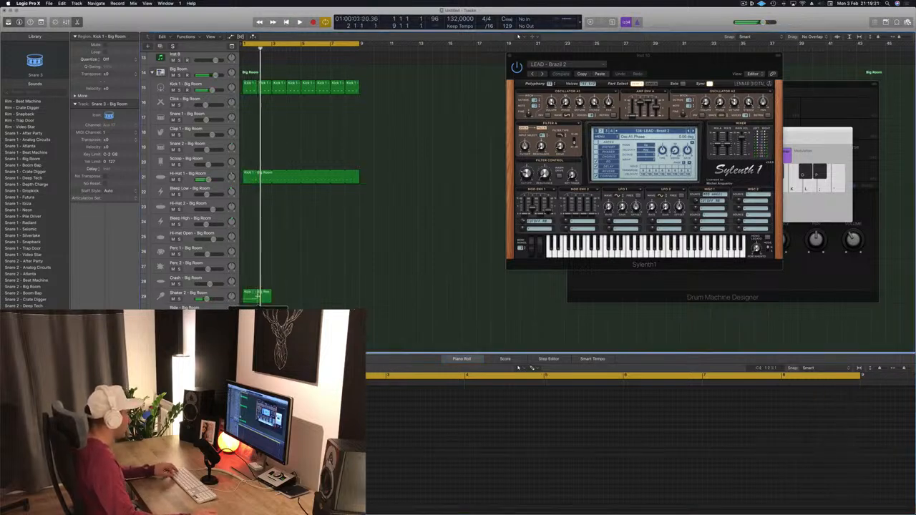
pyautogui.keyDown('super'); pyautogui.doubleClick(259, 296); pyautogui.keyUp('super')
pyautogui.click(496, 172)
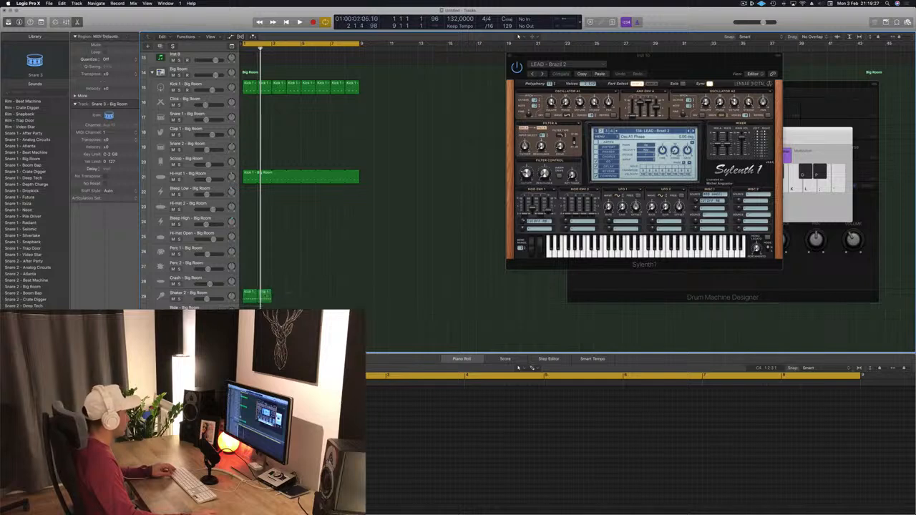
pyautogui.keyDown('alt'); pyautogui.moveTo(281, 296); pyautogui.dragTo(281, 296); pyautogui.keyUp('alt')
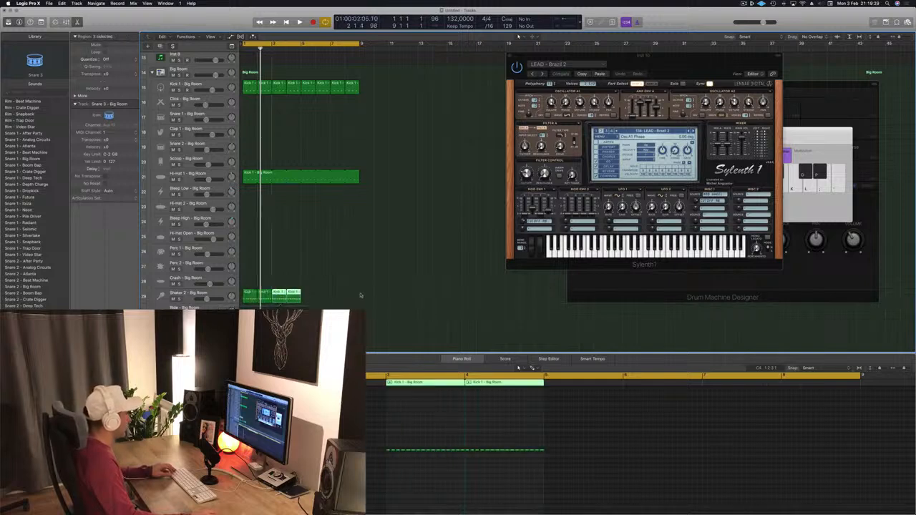
pyautogui.moveTo(361, 294); pyautogui.dragTo(313, 294)
# Lower the Shaker 2 track's volume and play the arrangement from the start.
pyautogui.click(218, 294)
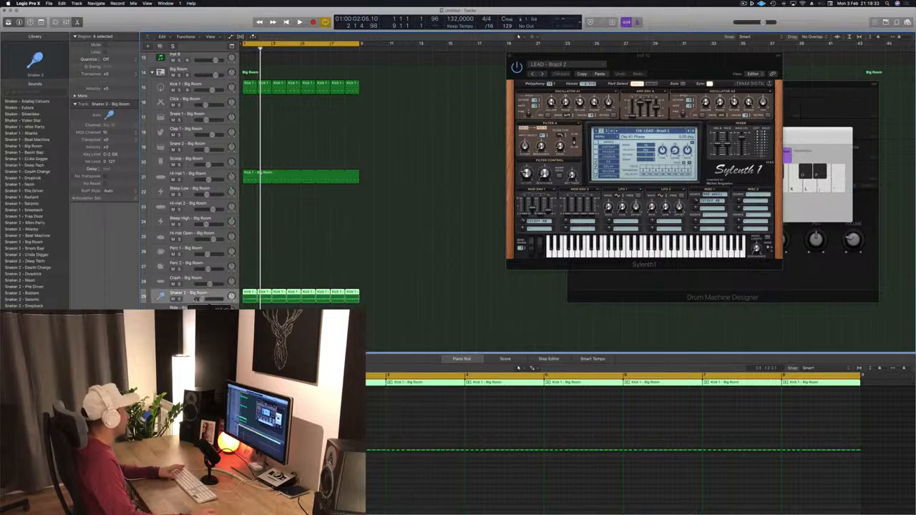
pyautogui.press('Return')
pyautogui.press('space')
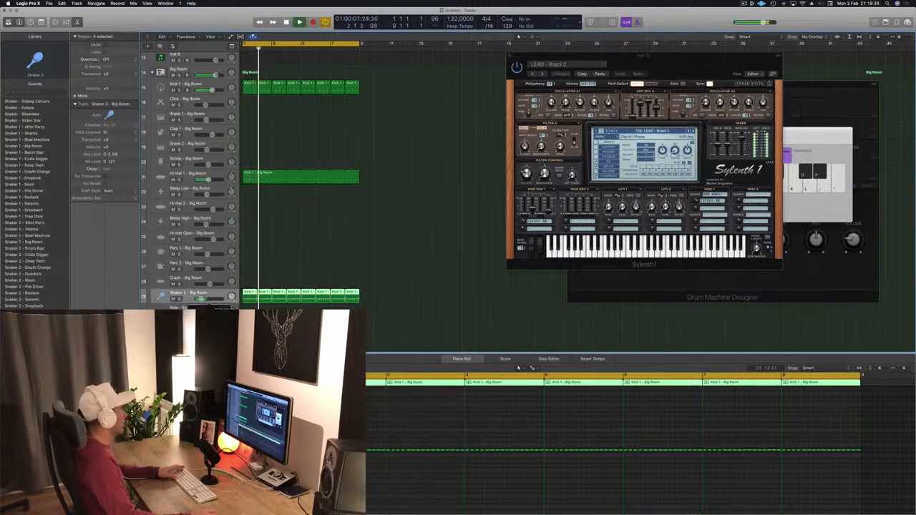
# Copy the first Kick 1 region onto the Clap 1 track and edit its notes down to a single clap.
pyautogui.scroll(10, 425, 180)
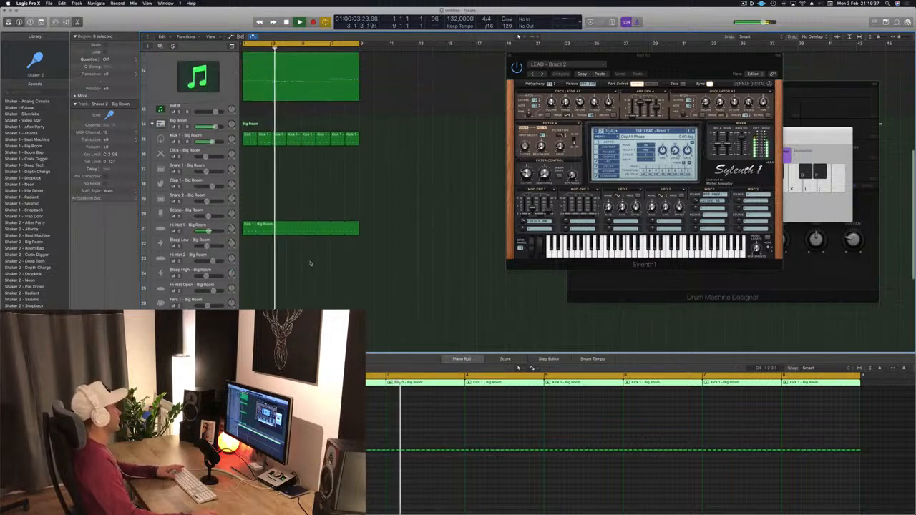
pyautogui.scroll(-10, 425, 180)
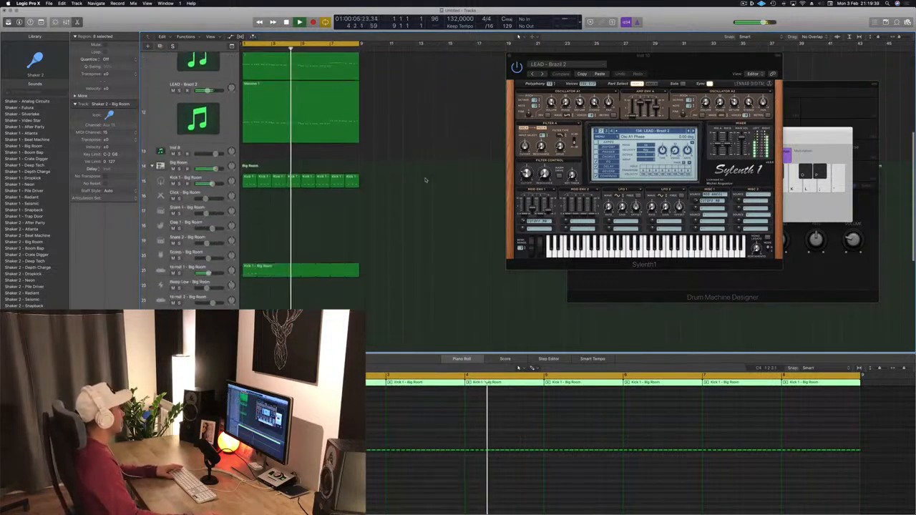
pyautogui.click(244, 132)
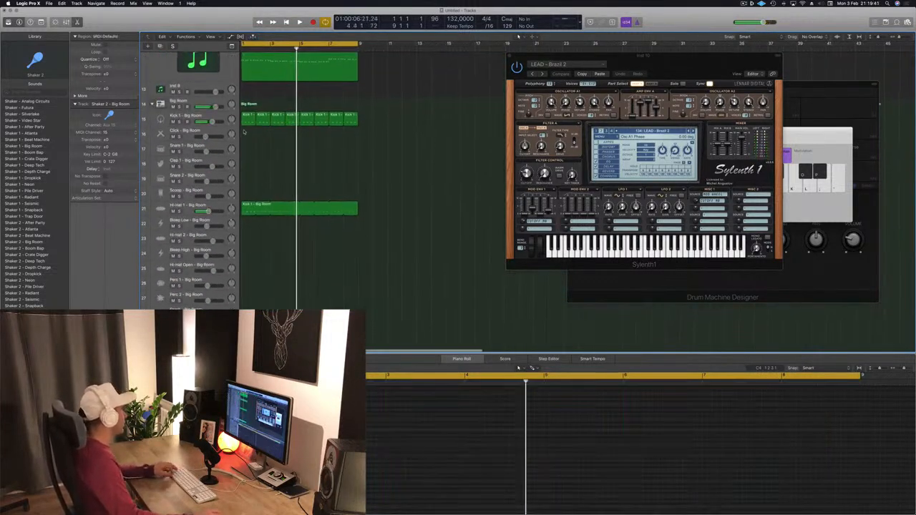
pyautogui.moveTo(246, 119); pyautogui.dragTo(250, 165)
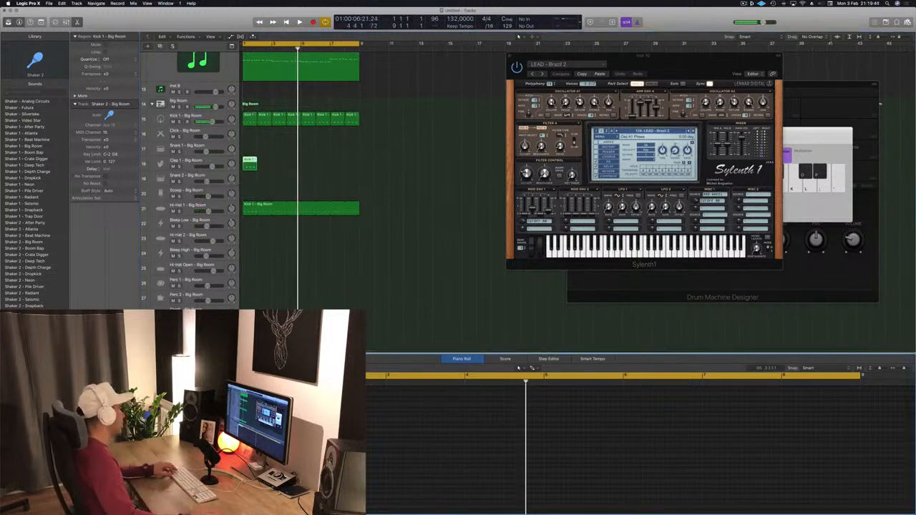
pyautogui.press('Up')
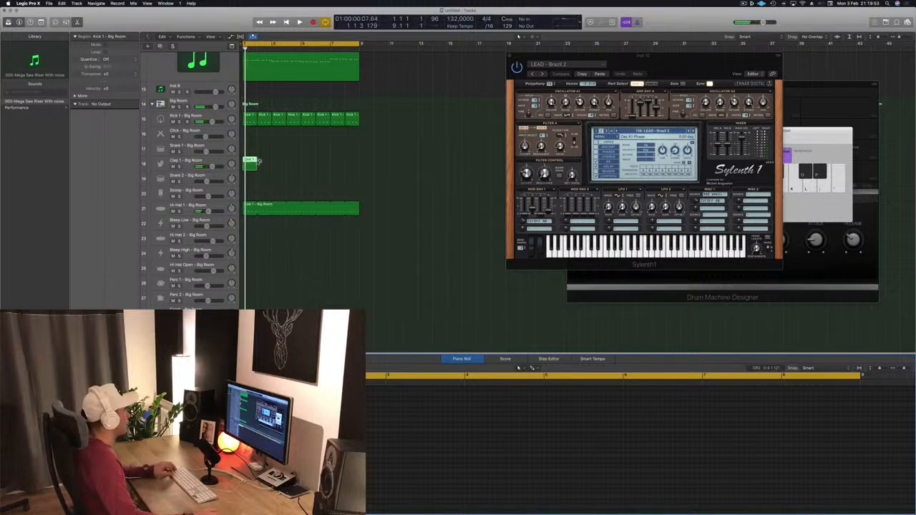
# Loop the clap region through bar 8 and lower the Clap 1 track's volume during playback.
pyautogui.moveTo(256, 161); pyautogui.dragTo(357, 165)
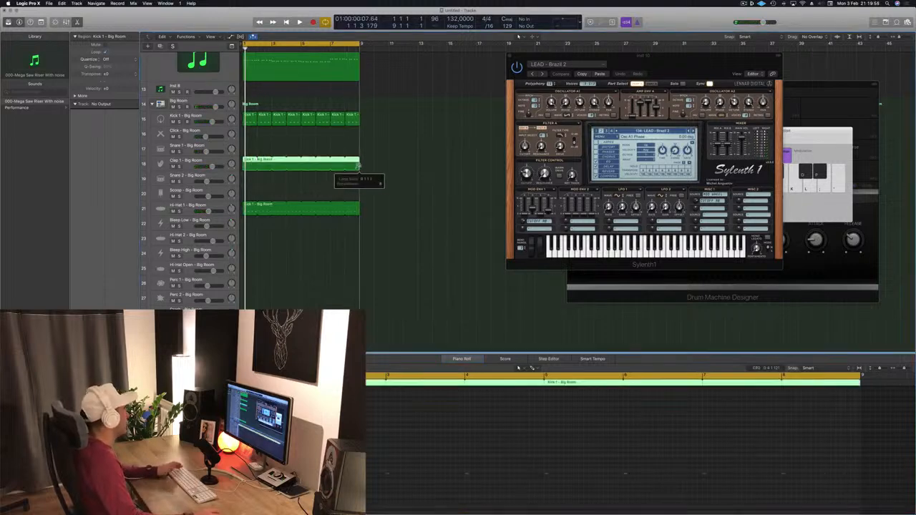
pyautogui.press('space')
pyautogui.moveTo(212, 166); pyautogui.dragTo(206, 166)
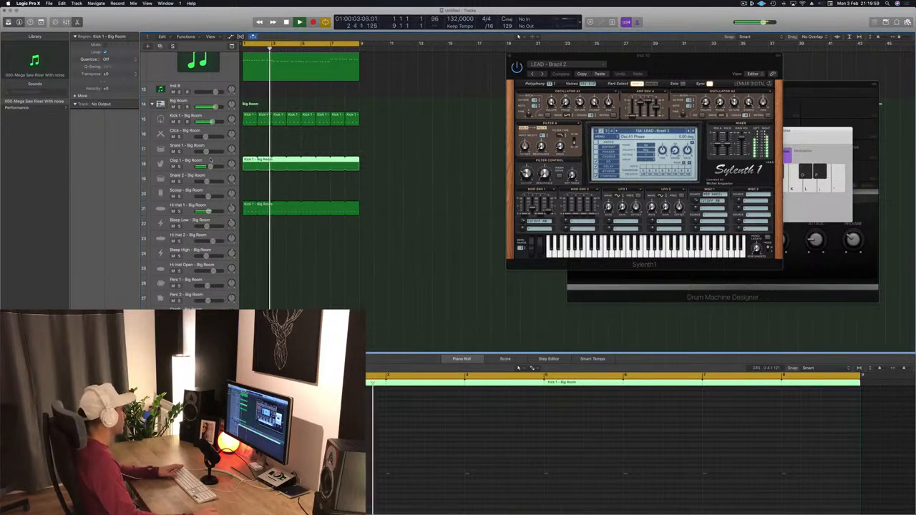
# Set the Clap 1 track's Stereo Delay to the Dual 1/8 Note Dotted preset and close the plug-in window.
pyautogui.click(210, 161)
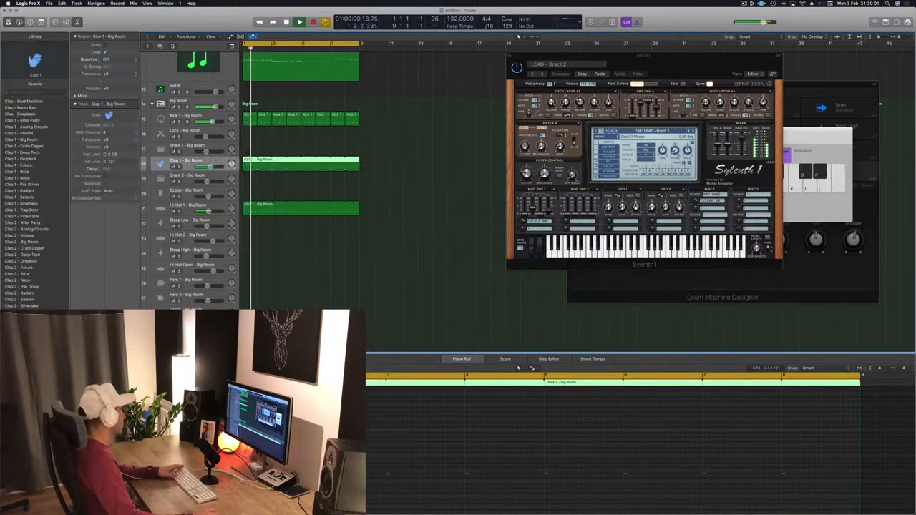
pyautogui.press('v')
pyautogui.click(33, 35)
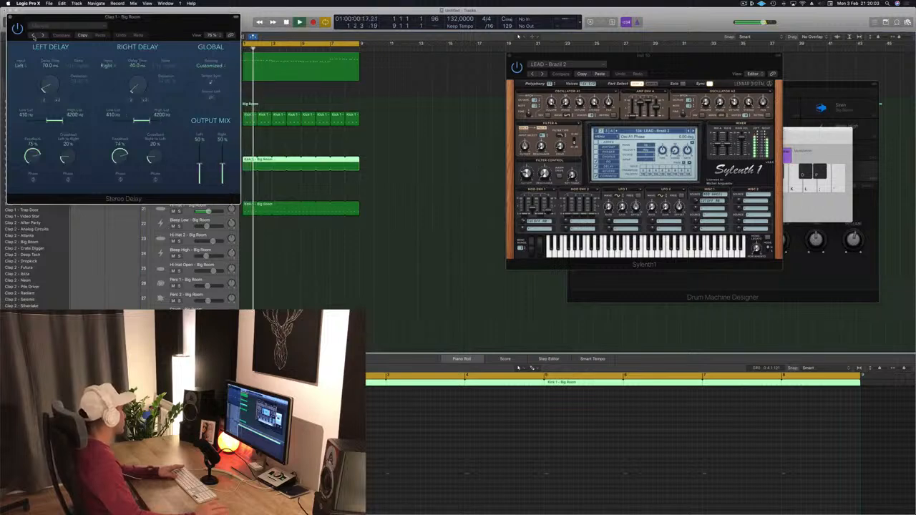
pyautogui.click(34, 35)
pyautogui.click(34, 35)
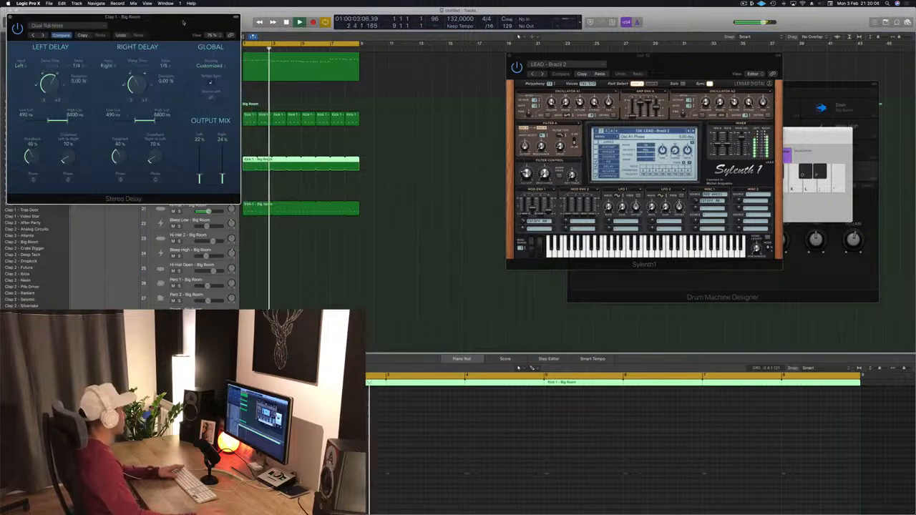
pyautogui.moveTo(122, 16); pyautogui.dragTo(497, 108)
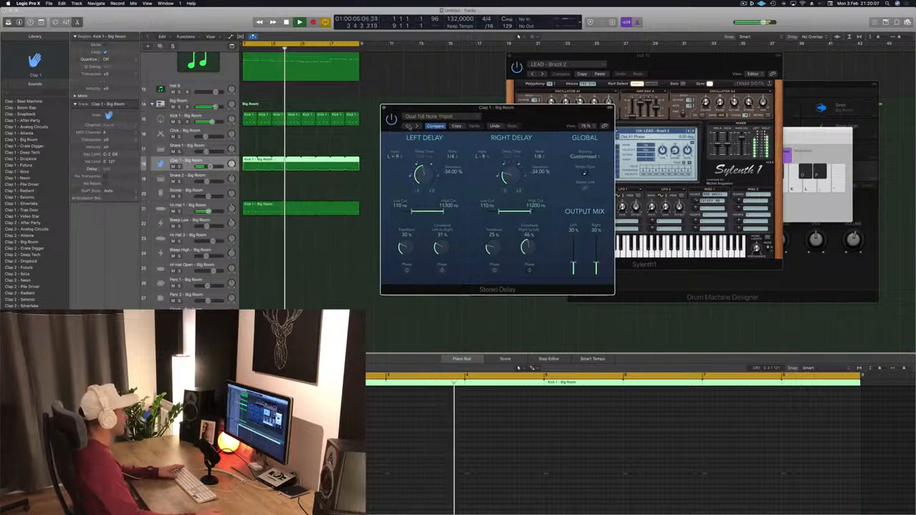
pyautogui.click(412, 125)
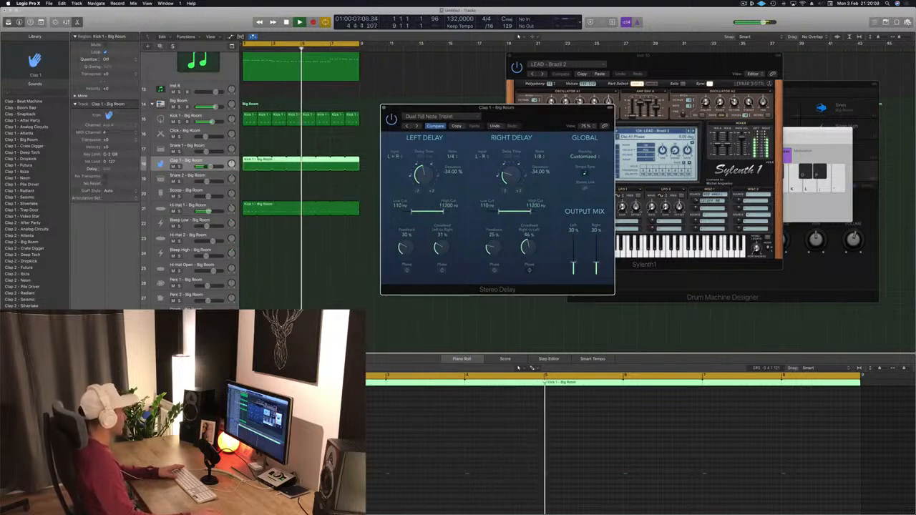
pyautogui.click(391, 119)
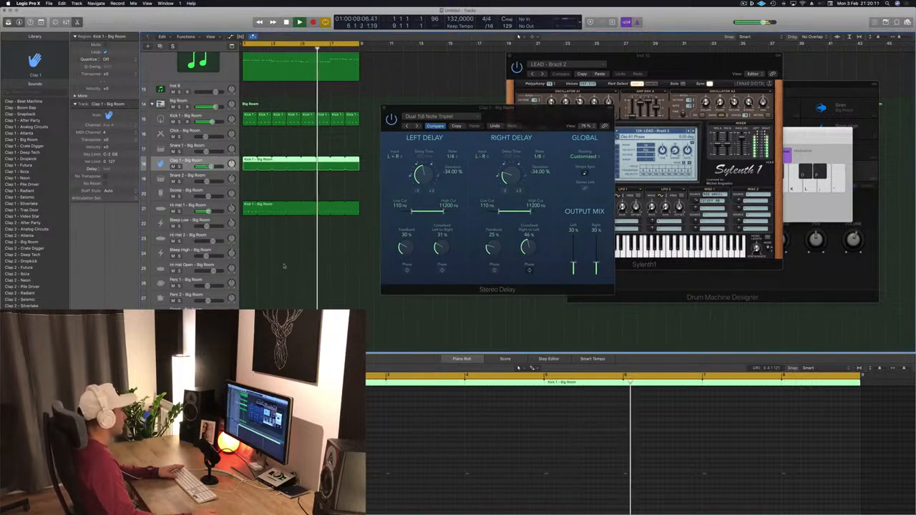
pyautogui.click(405, 126)
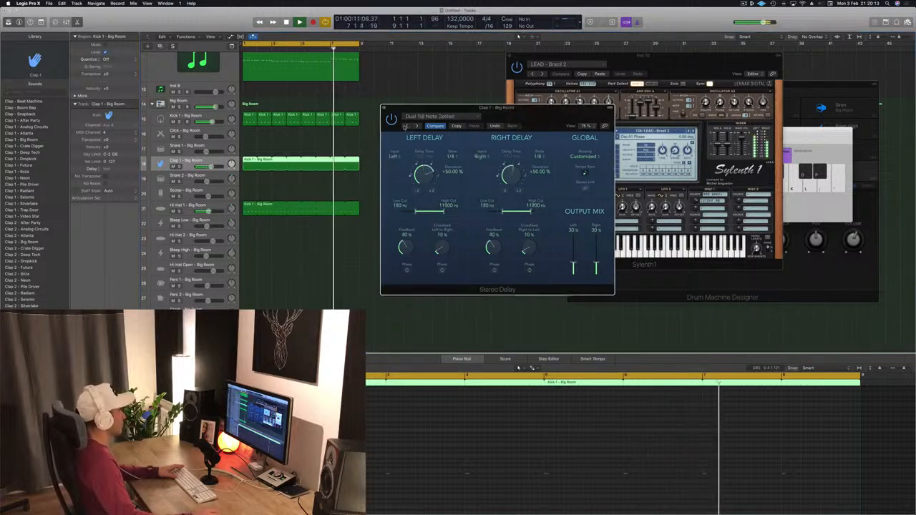
pyautogui.click(405, 126)
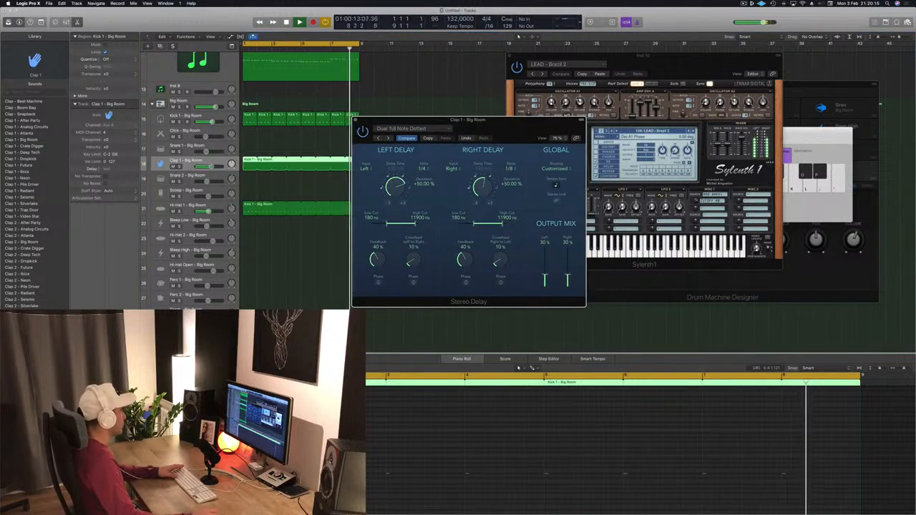
pyautogui.click(264, 306)
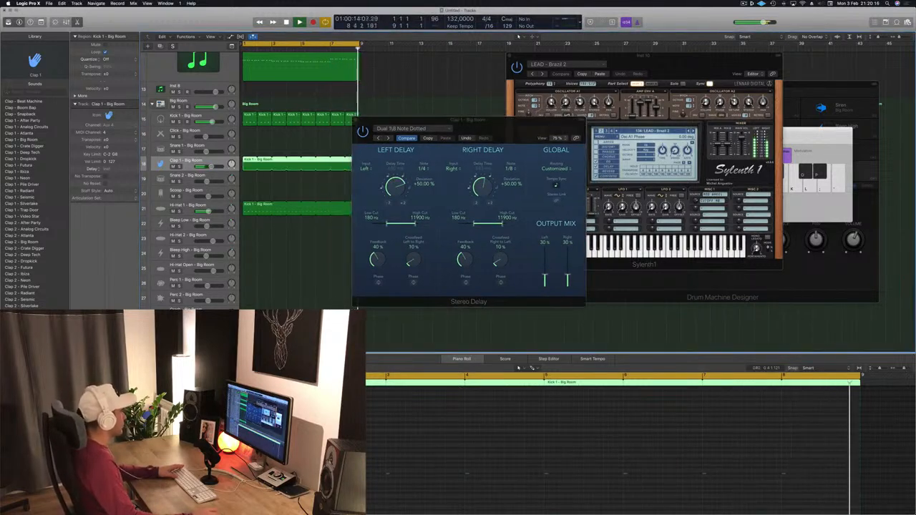
pyautogui.click(355, 122)
# Mute the first LEAD - Brazil 2 track during playback and shrink the track heights.
pyautogui.scroll(10, 209, 55)
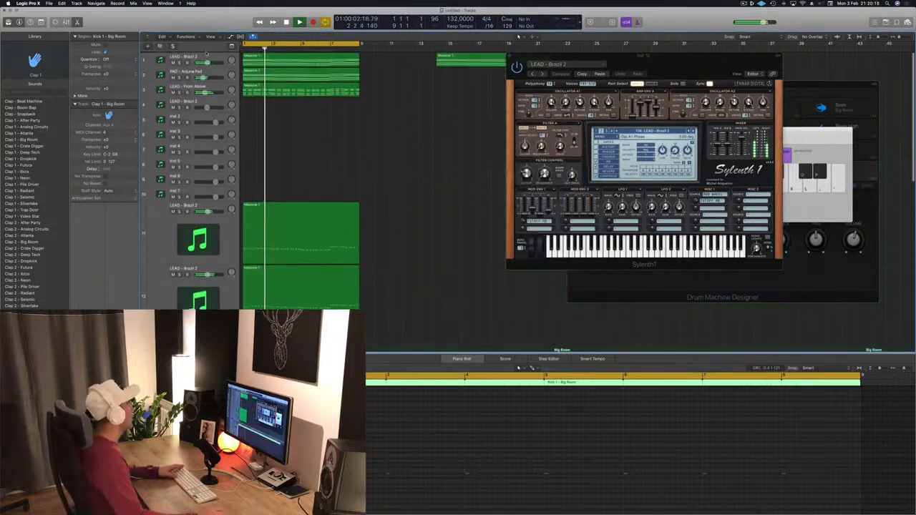
pyautogui.click(208, 55)
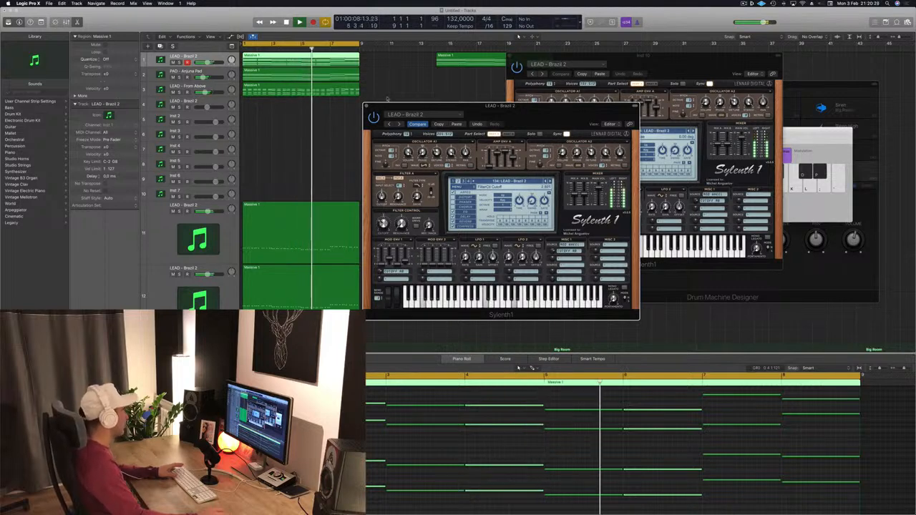
pyautogui.press('super+w')
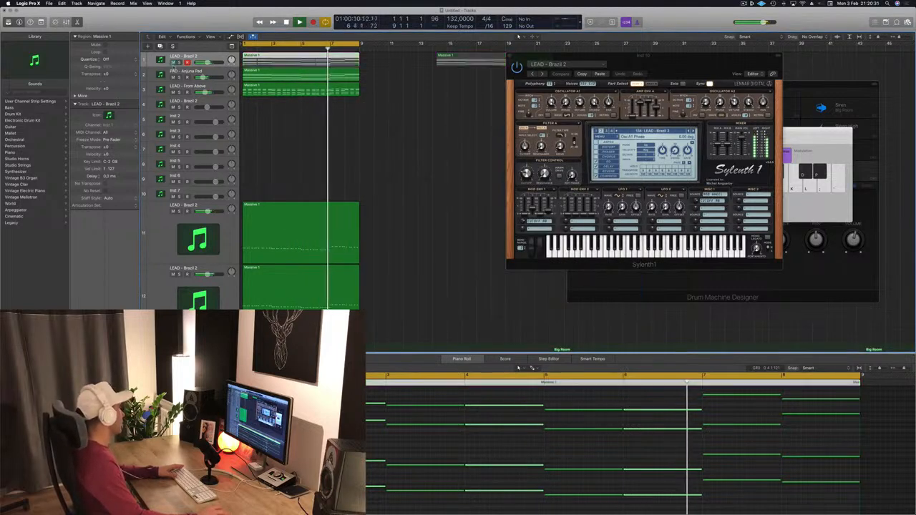
pyautogui.click(279, 140)
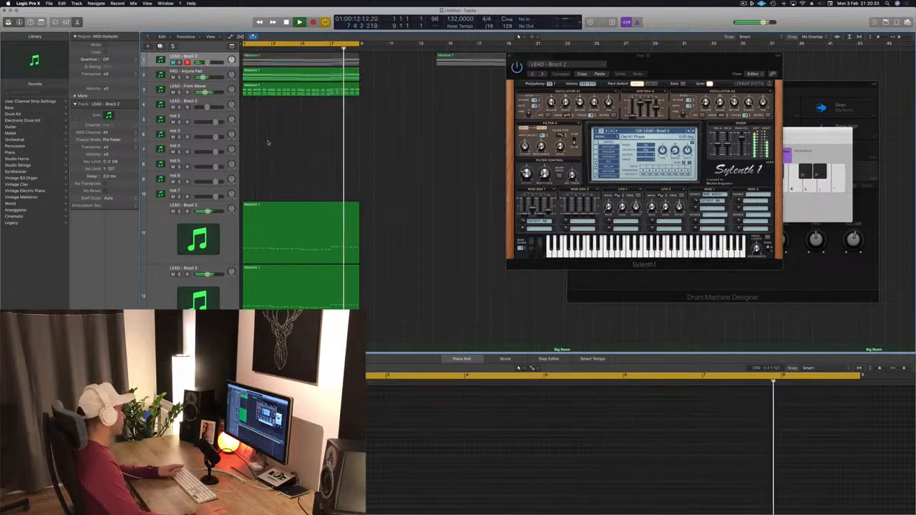
pyautogui.keyDown('ctrl'); pyautogui.keyDown('alt'); pyautogui.click(312, 144); pyautogui.keyUp('alt'); pyautogui.keyUp('ctrl')
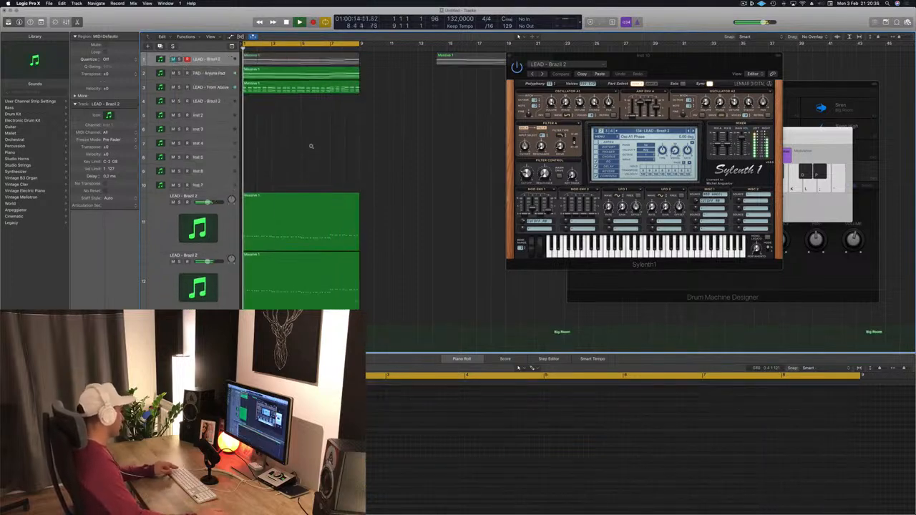
pyautogui.keyDown('ctrl'); pyautogui.keyDown('alt'); pyautogui.click(382, 137); pyautogui.keyUp('alt'); pyautogui.keyUp('ctrl')
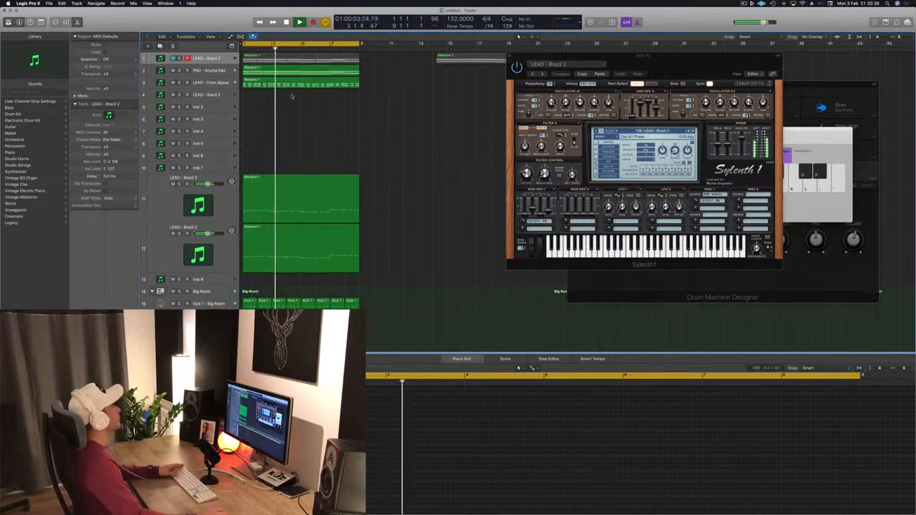
# Try copying the LEAD - From Above region onto the LEAD - Brazil 2 track below it, and remove the copy.
pyautogui.press('super+a')
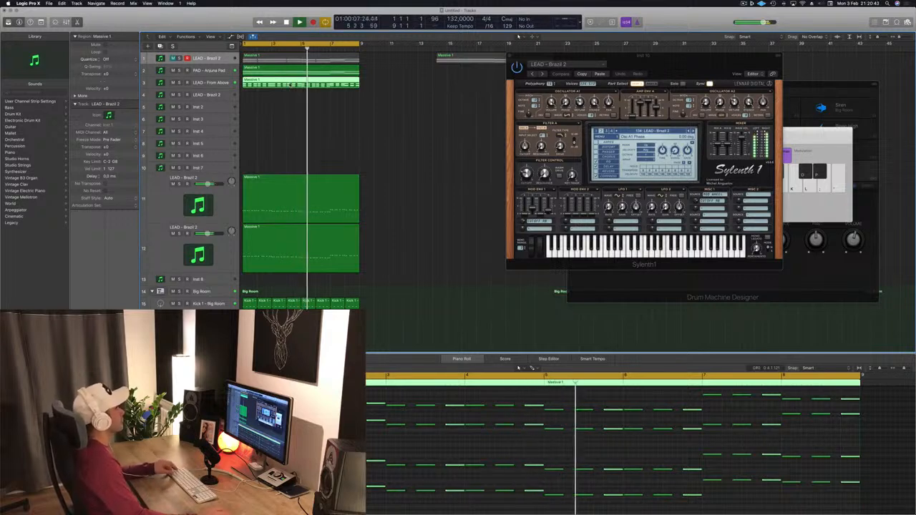
pyautogui.moveTo(290, 85); pyautogui.dragTo(288, 97)
pyautogui.press('Delete')
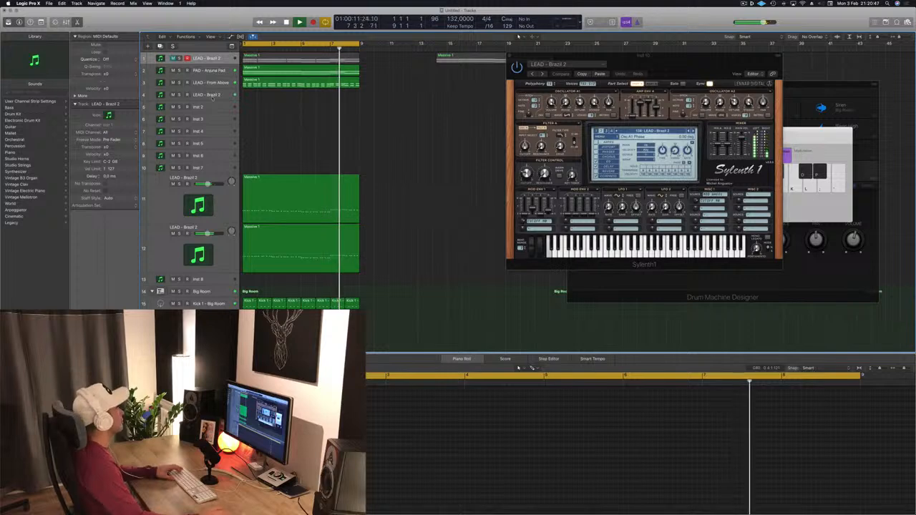
# Select track 4, LEAD - Brazil 2, and audition notes in a higher octave with Musical Typing.
pyautogui.click(212, 96)
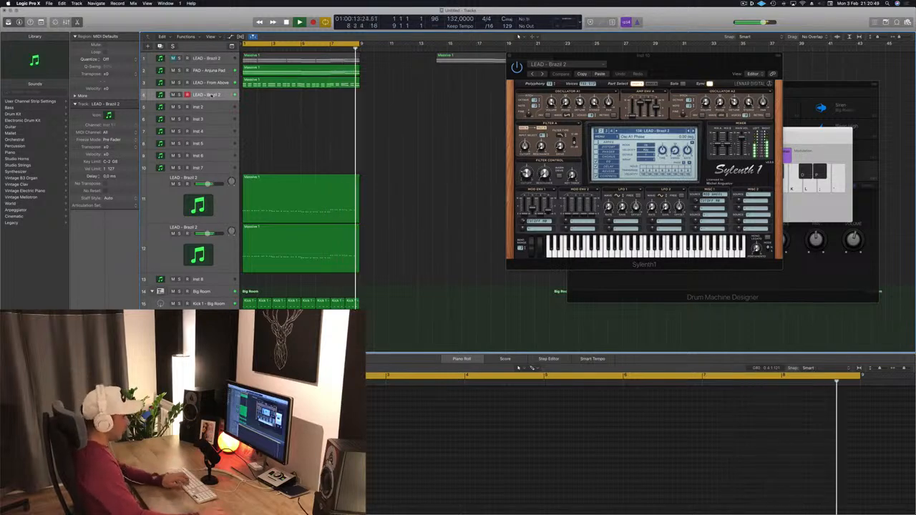
pyautogui.press('super+k')
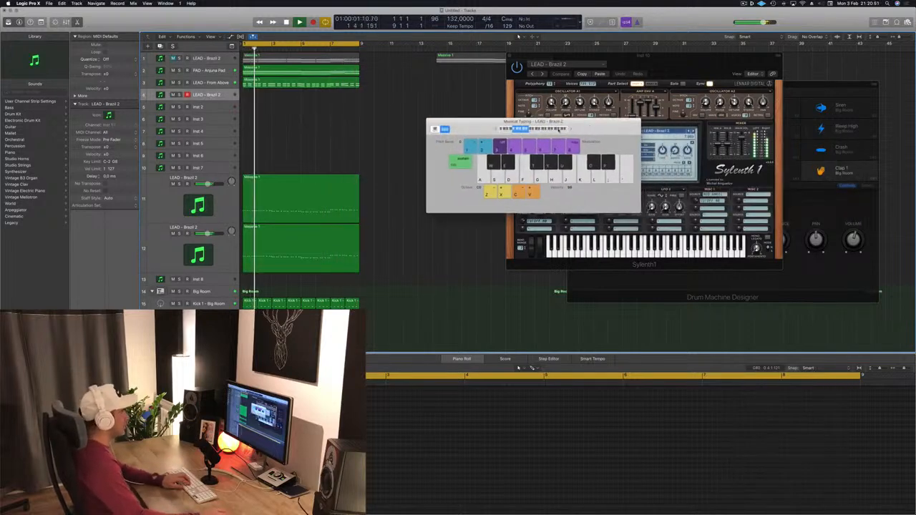
pyautogui.click(539, 130)
pyautogui.press('l')
pyautogui.press(';')
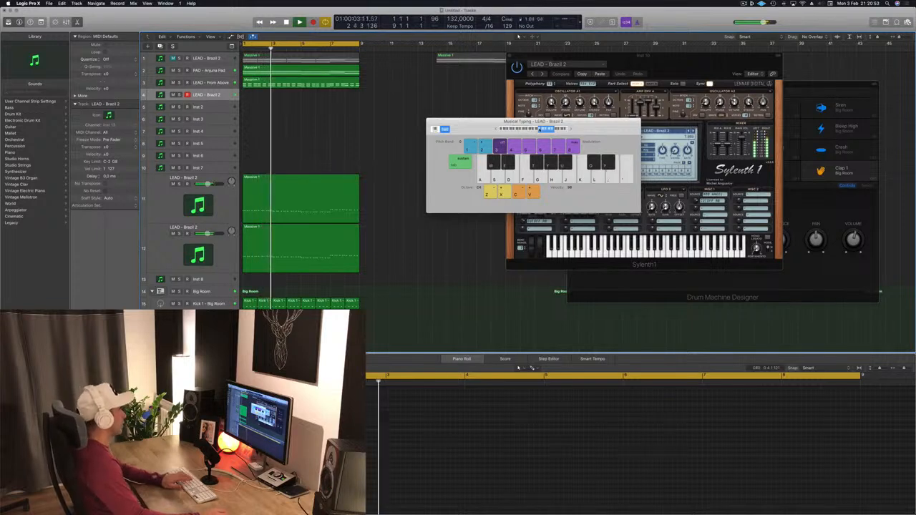
pyautogui.press(';')
pyautogui.moveTo(540, 122); pyautogui.dragTo(430, 175)
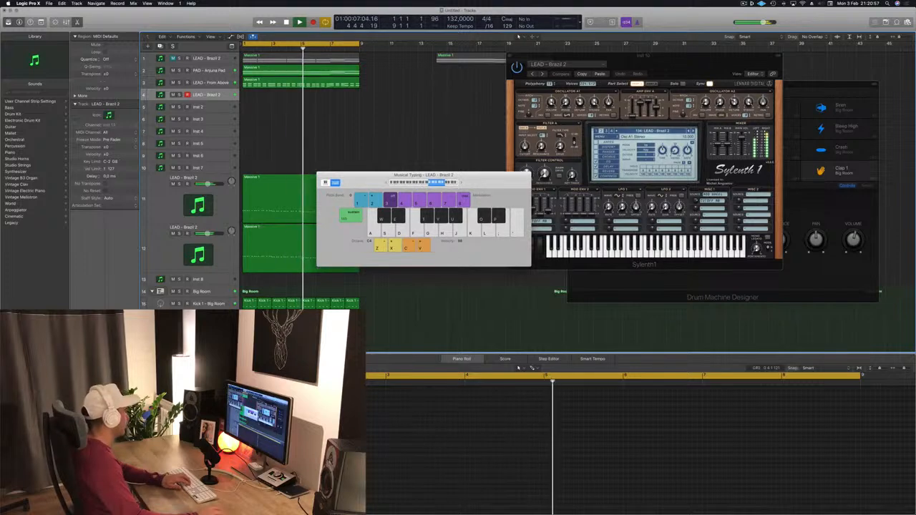
# Load the LEAD - Bright Lead preset in track 4's Sylenth1 and move its window clear of the Musical Typing keyboard.
pyautogui.click(219, 95)
pyautogui.moveTo(143, 15); pyautogui.dragTo(461, 114)
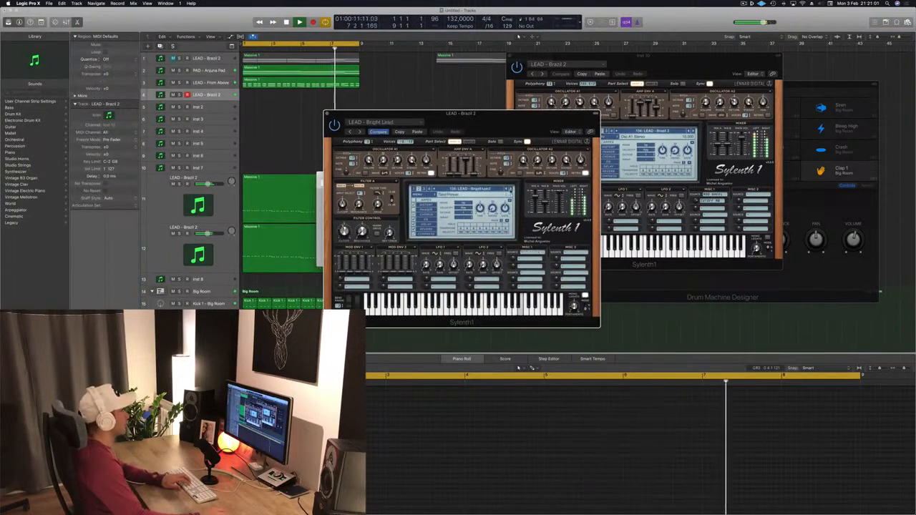
pyautogui.moveTo(566, 120); pyautogui.dragTo(797, 106)
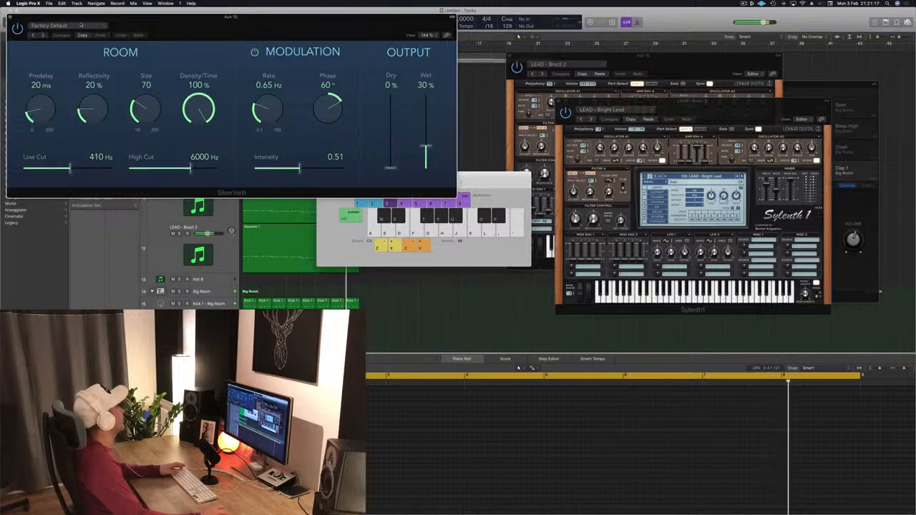
# Load the grandiose preset in the SilverVerb on the lead's reverb aux and close the plug-in window.
pyautogui.click(82, 25)
pyautogui.click(79, 141)
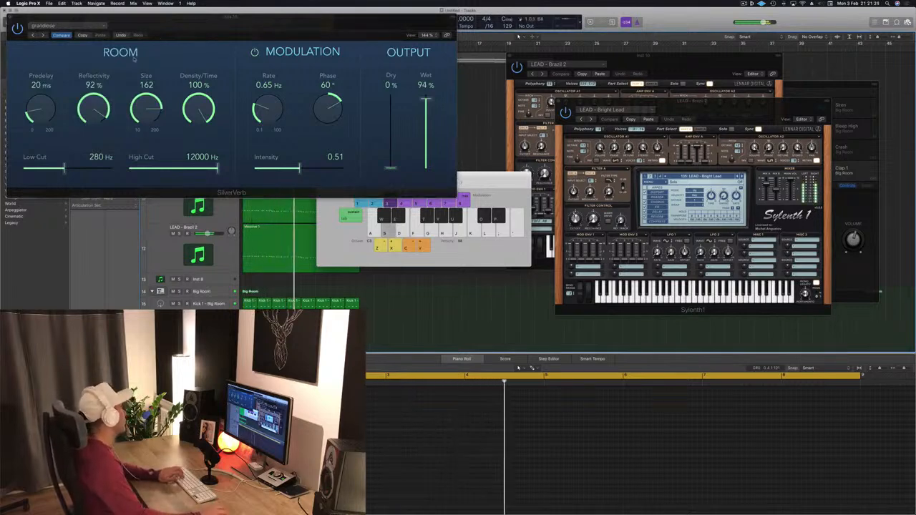
pyautogui.press('super+w')
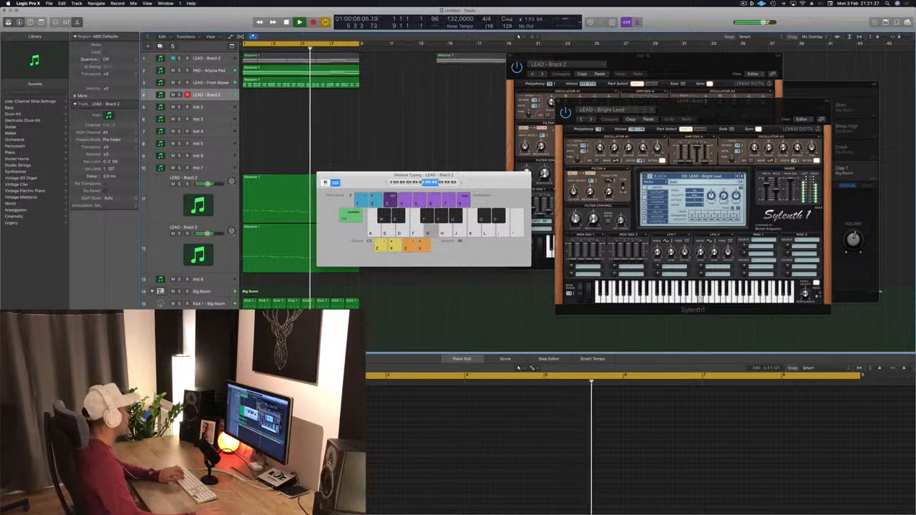
# Audition a melody for the Bright Lead sound with Musical Typing over the playing loop.
pyautogui.press('f')
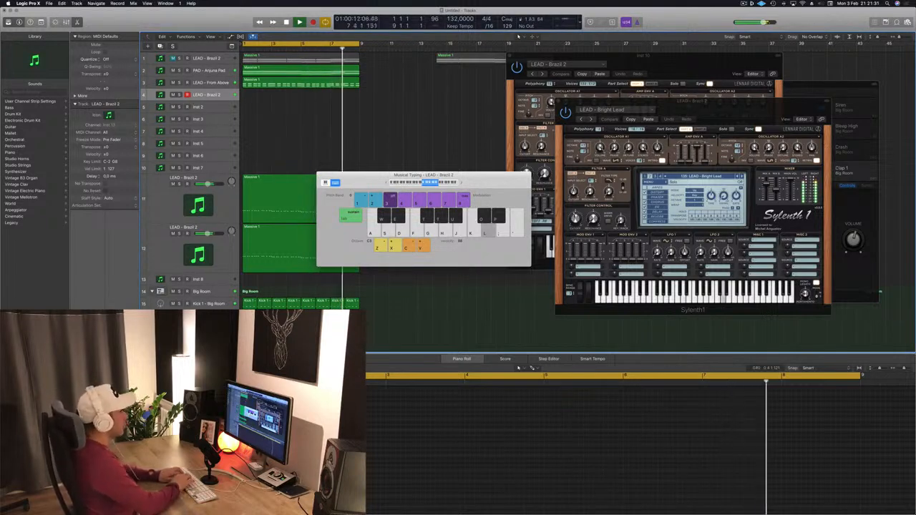
pyautogui.press('h')
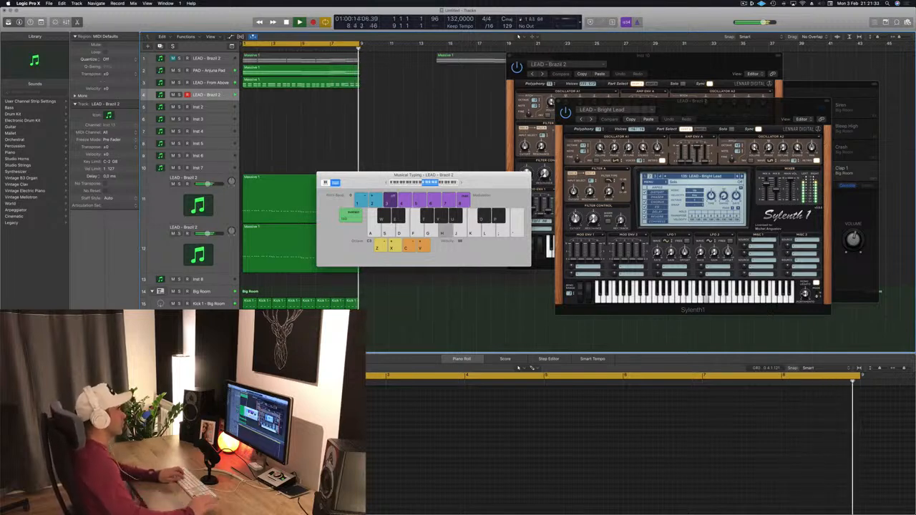
pyautogui.press('f')
pyautogui.press('f')
pyautogui.press('s')
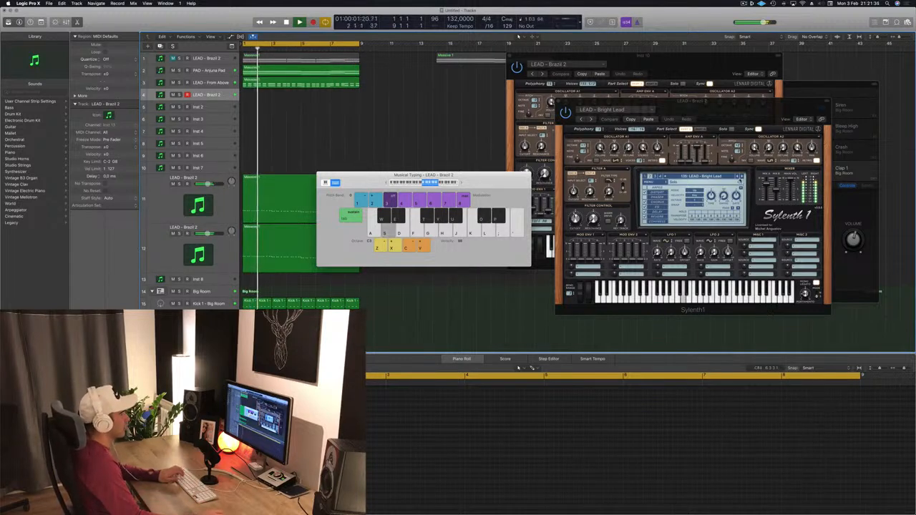
# Browse forward through track 4's Sylenth1 lead presets while auditioning notes, and settle on LEAD - Danceology.
pyautogui.click(742, 178)
pyautogui.press('s')
pyautogui.press('f')
pyautogui.press('g')
pyautogui.press('h')
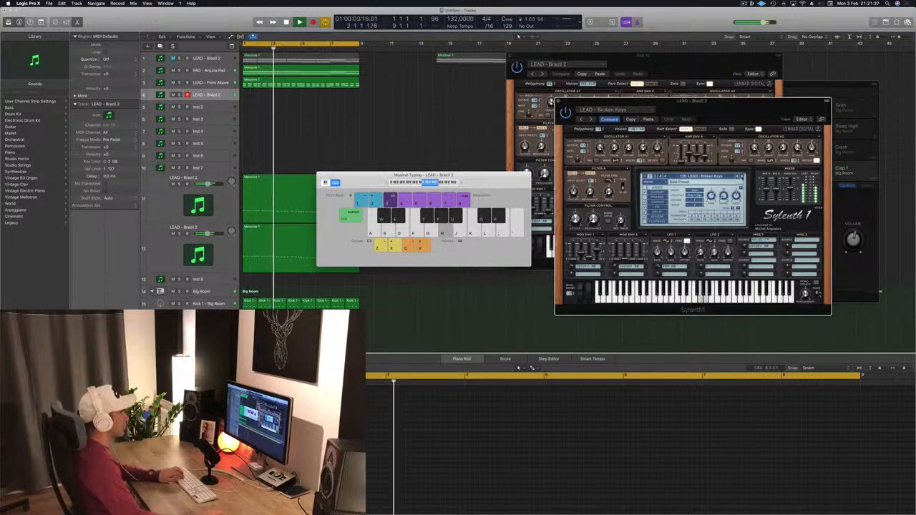
pyautogui.click(742, 178)
pyautogui.press('g')
pyautogui.press('h')
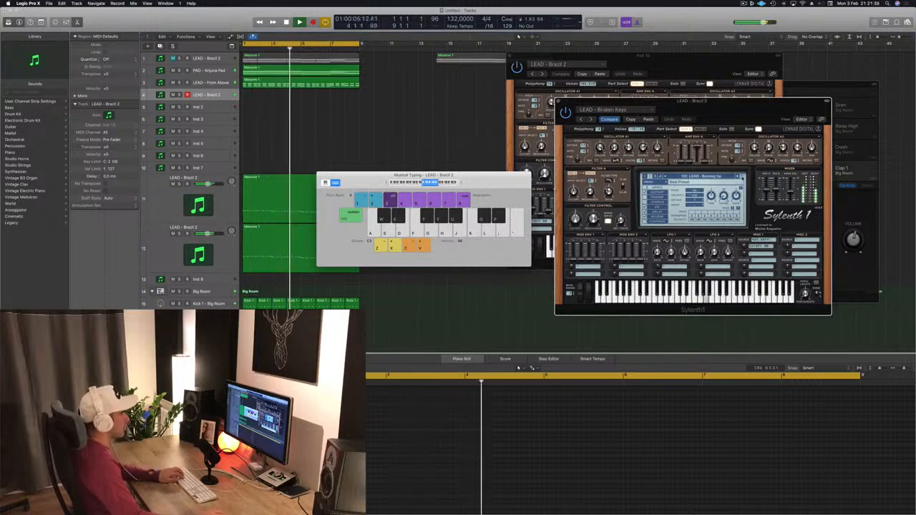
pyautogui.click(743, 177)
pyautogui.press('h')
pyautogui.click(742, 177)
pyautogui.press('h')
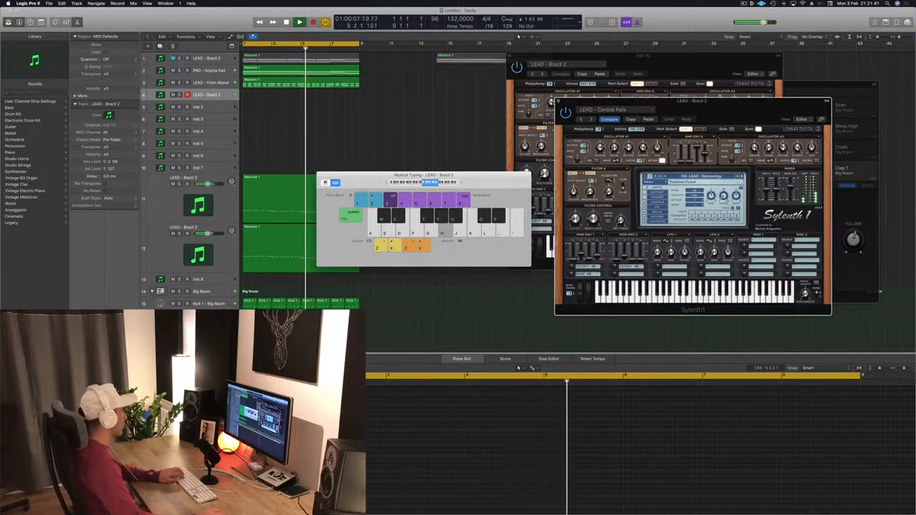
pyautogui.click(741, 334)
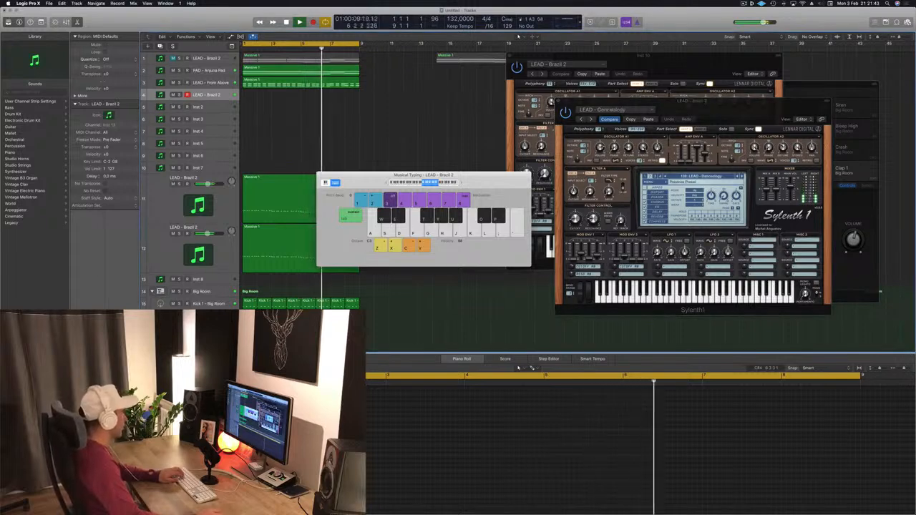
# Audition a melody for the Danceology sound with Musical Typing over the playing loop.
pyautogui.press('h')
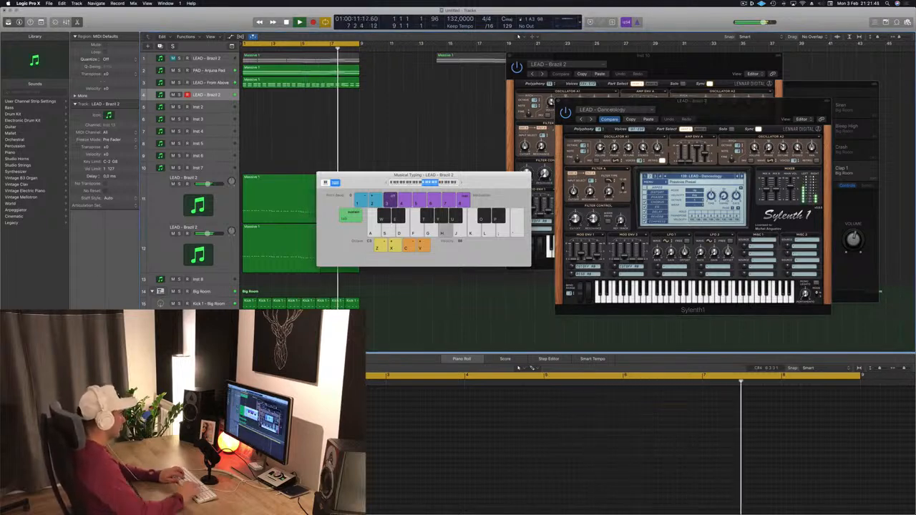
pyautogui.press('j')
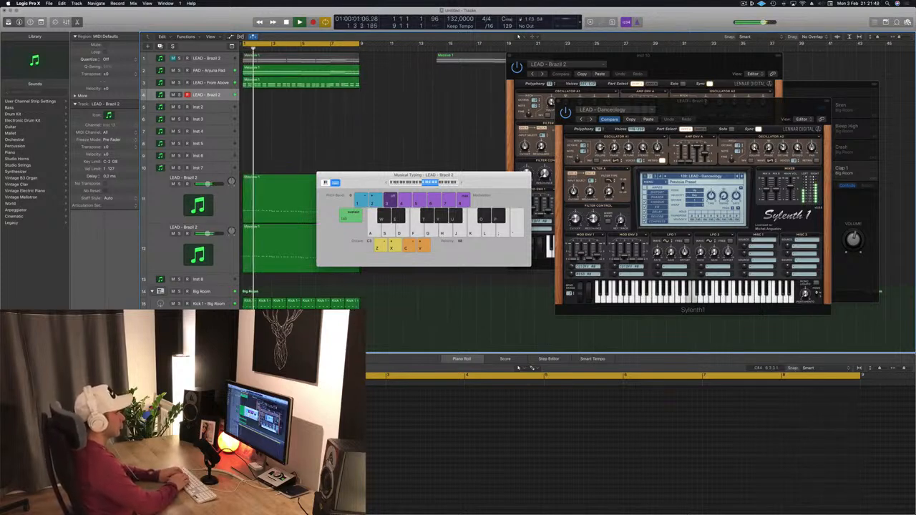
pyautogui.press(';')
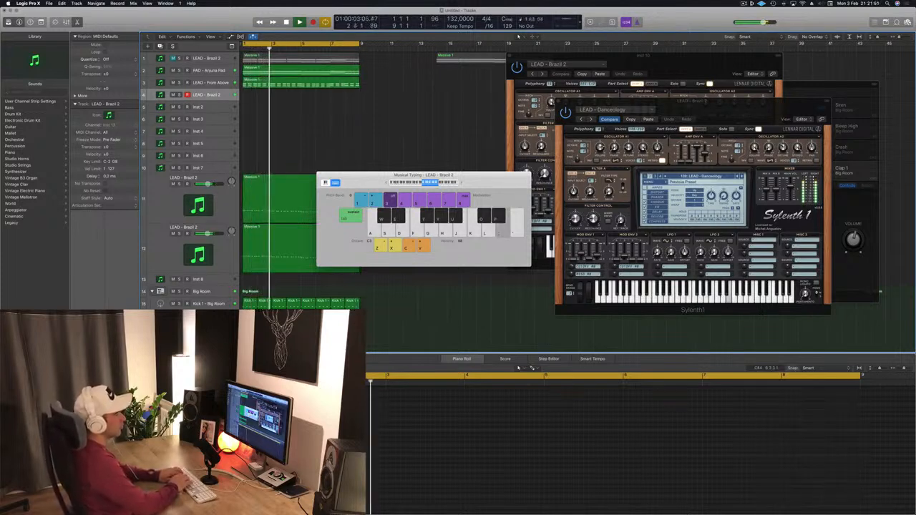
pyautogui.press('l')
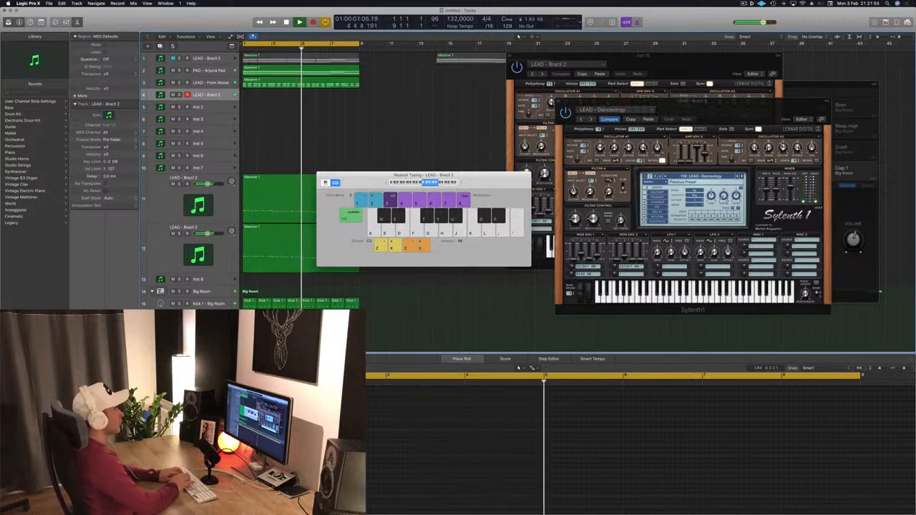
pyautogui.press('k')
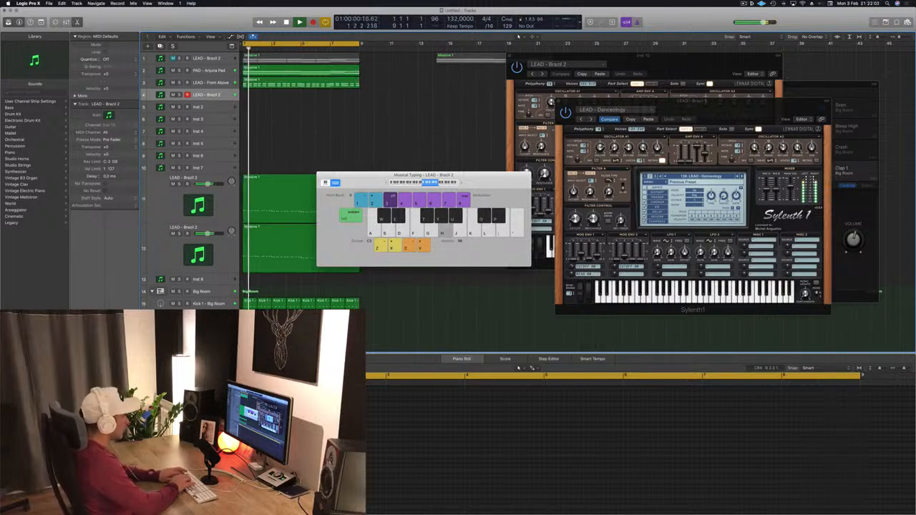
# Record the lead melody onto track 4 with Musical Typing over the eight-bar loop.
pyautogui.press('r')
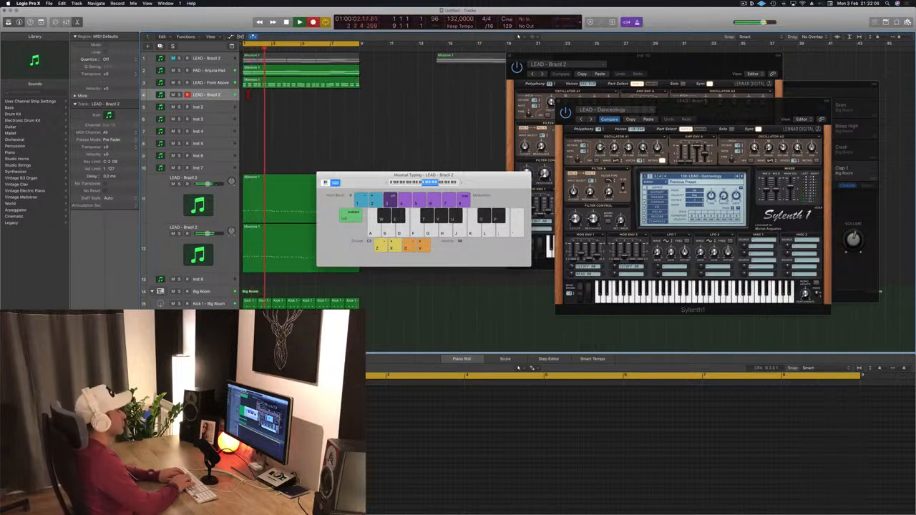
pyautogui.press(';')
pyautogui.press(';')
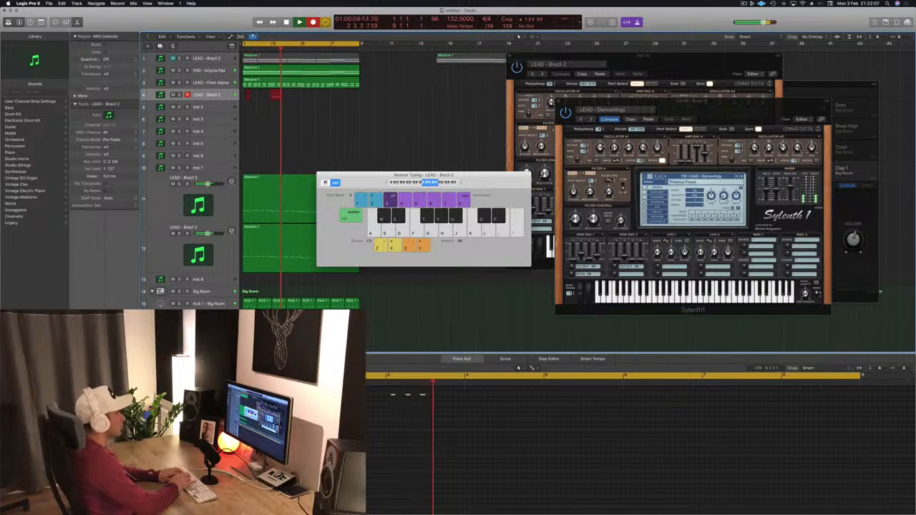
pyautogui.press('l')
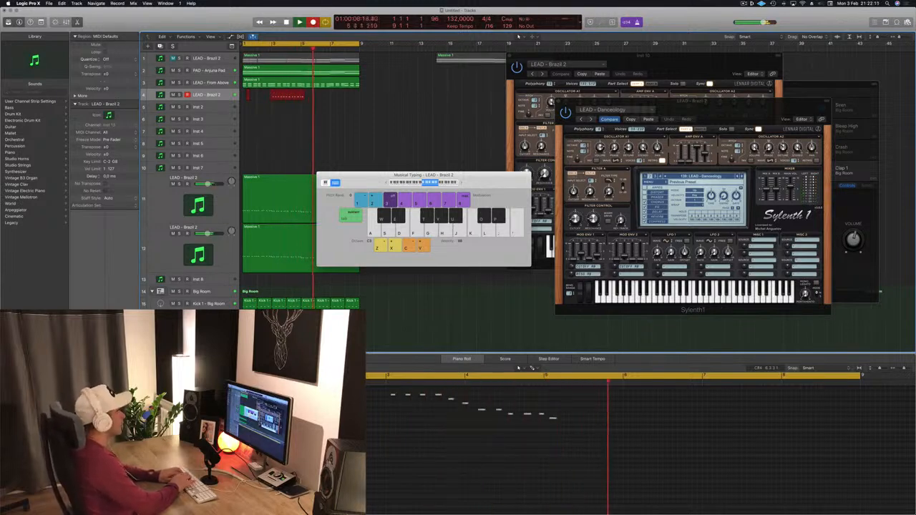
pyautogui.press('k')
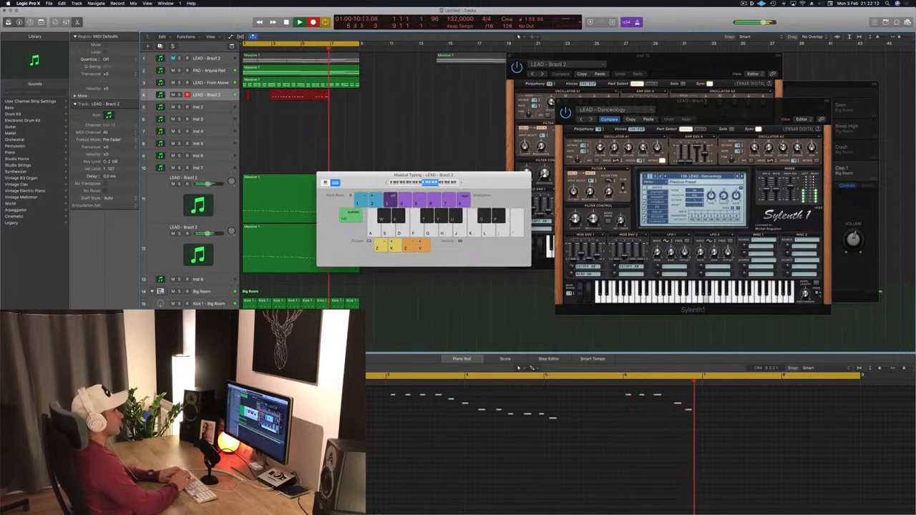
pyautogui.press('k')
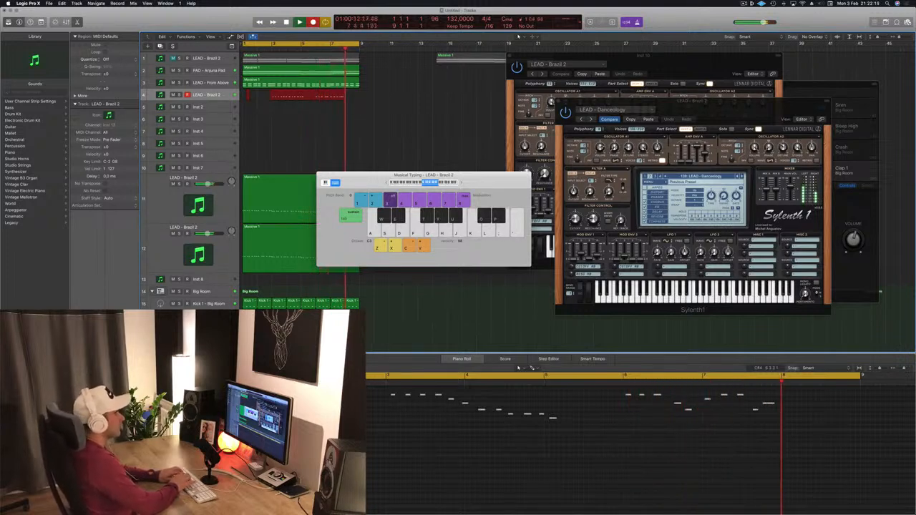
pyautogui.press('k')
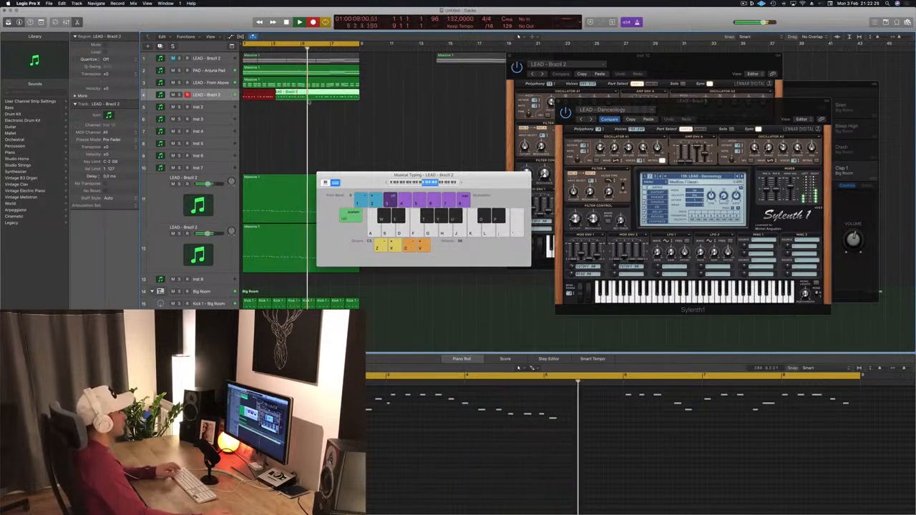
# Split off and delete the first part of the recorded lead, move the remaining region to bar 1, and play it back from the start.
pyautogui.press('space')
pyautogui.keyDown('super'); pyautogui.doubleClick(316, 95); pyautogui.keyUp('super')
pyautogui.click(298, 98)
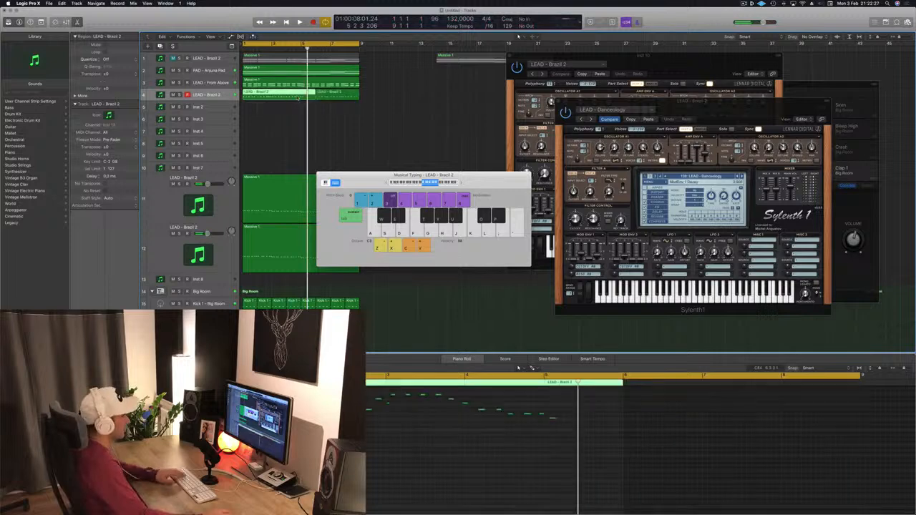
pyautogui.press('Delete')
pyautogui.moveTo(323, 98); pyautogui.dragTo(249, 100)
pyautogui.press('space')
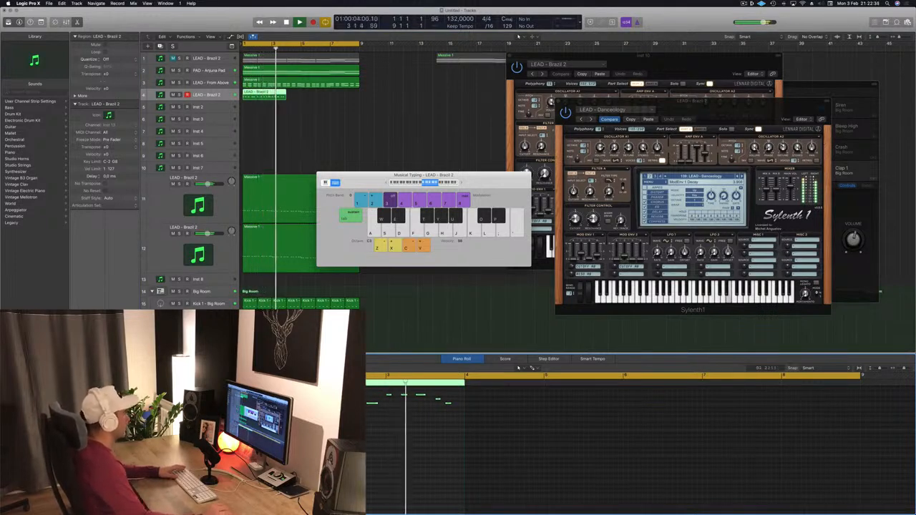
pyautogui.press('Return')
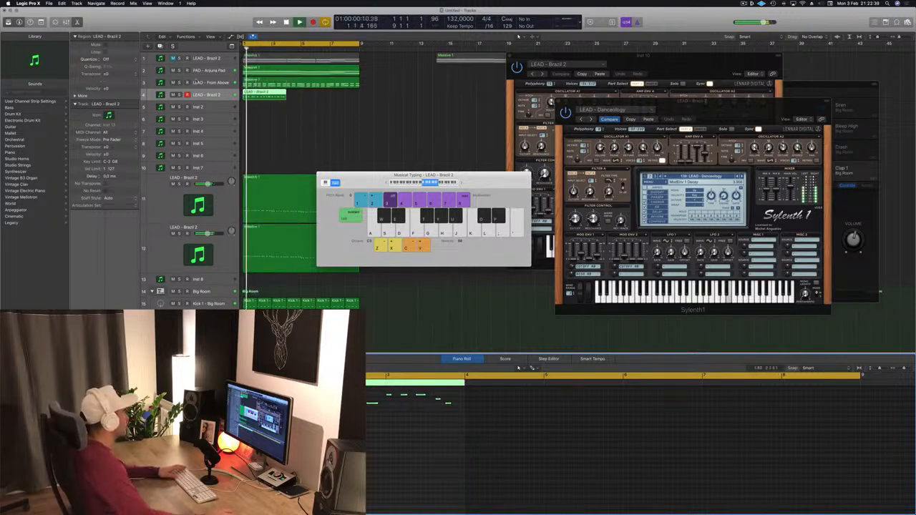
# Inspect the Sylenth1 plug-in of track 3, LEAD - From Above, and close its window.
pyautogui.click(226, 83)
pyautogui.press('space')
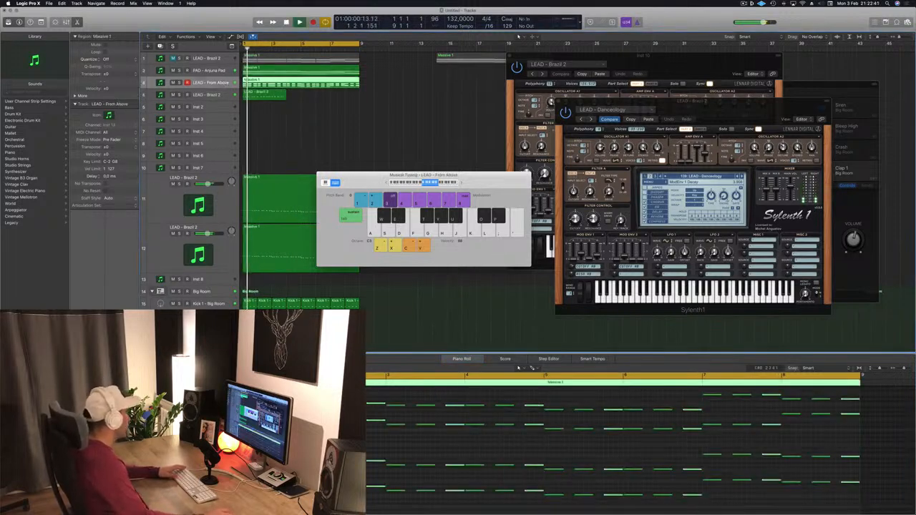
pyautogui.click(87, 348)
pyautogui.press('Return')
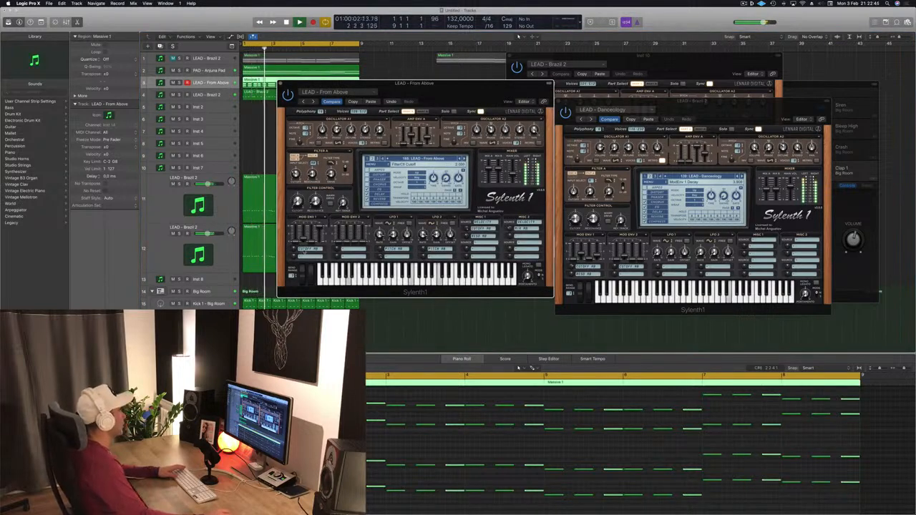
pyautogui.moveTo(315, 84); pyautogui.dragTo(426, 94)
pyautogui.click(392, 96)
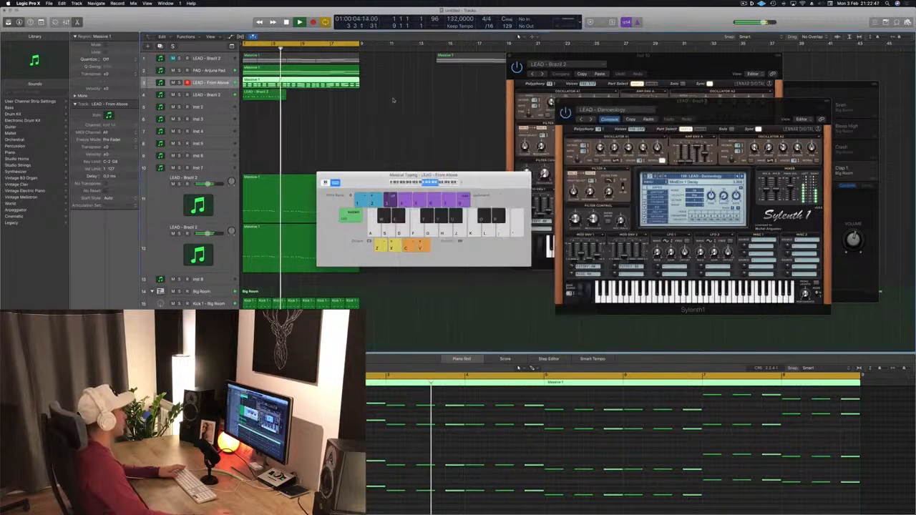
# Check the PAD - Anjuna Pad track and the track 4 lead in solo, and return to the full mix.
pyautogui.click(195, 70)
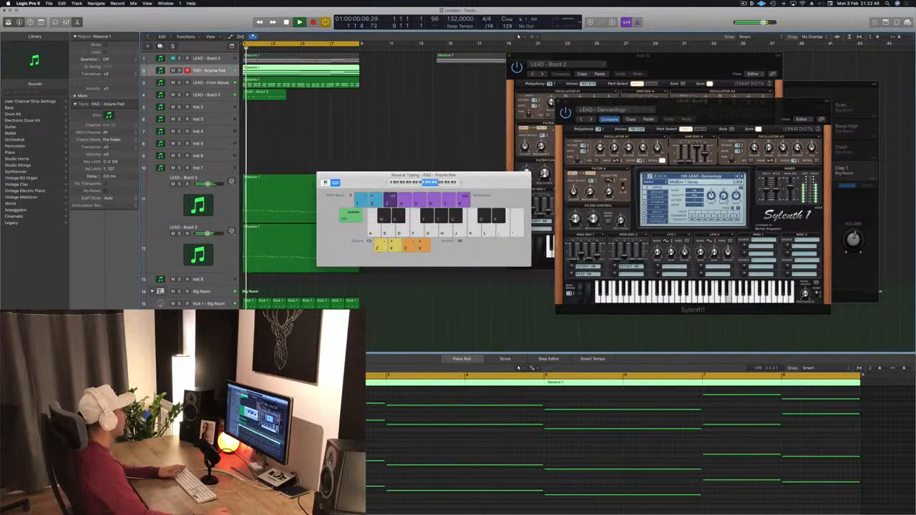
pyautogui.click(179, 71)
pyautogui.press('space')
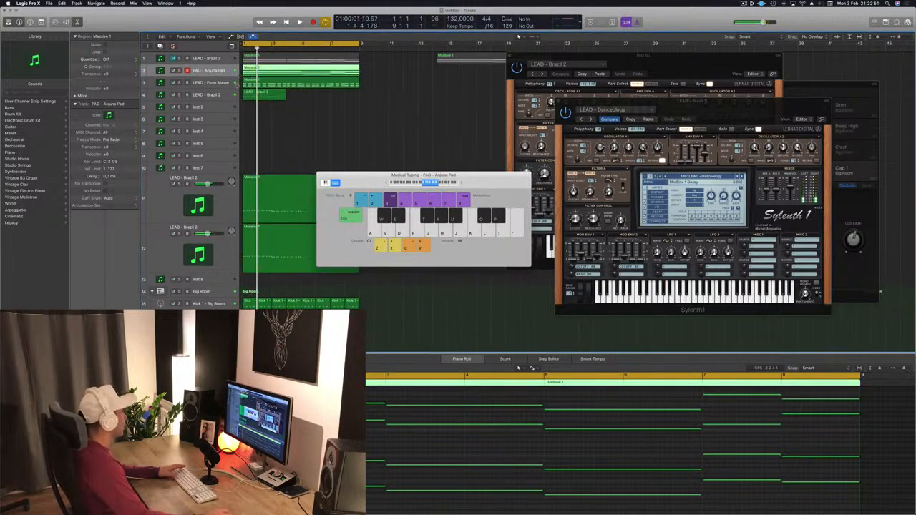
pyautogui.click(205, 95)
pyautogui.click(180, 94)
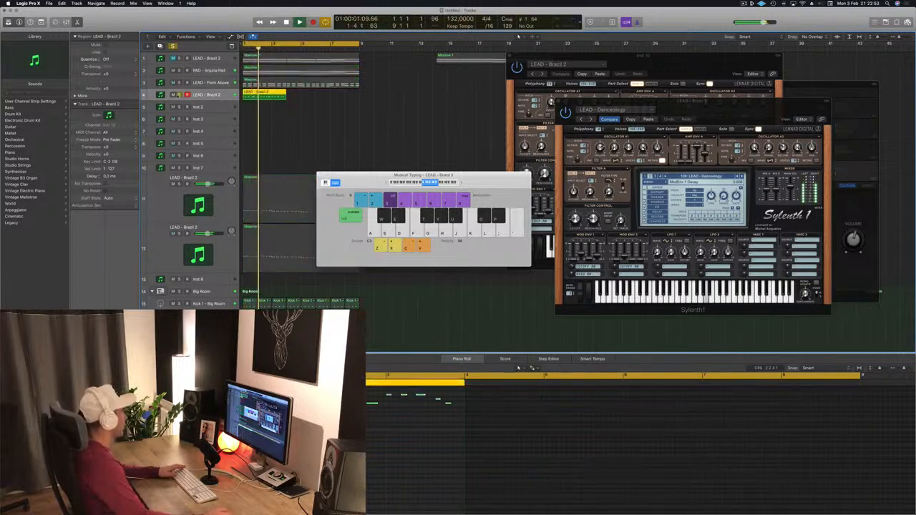
pyautogui.press('s')
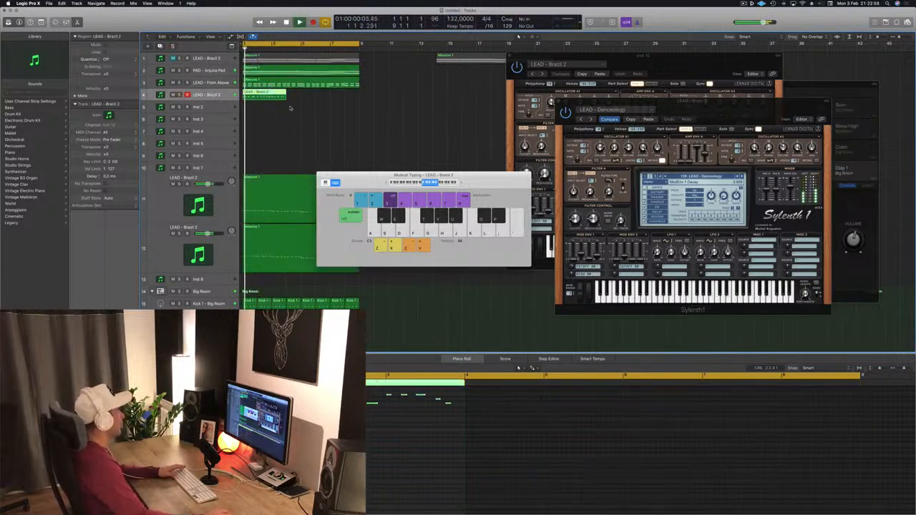
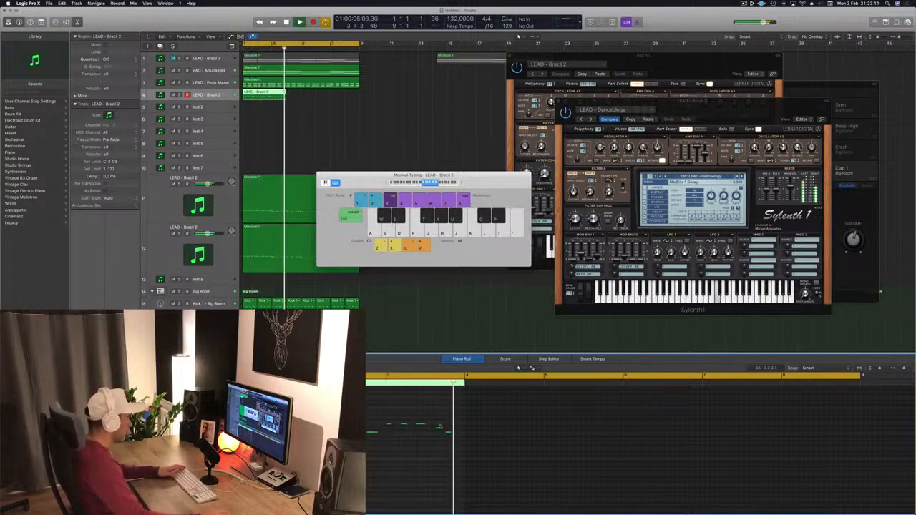
# Extend the lead region on track 4 to a length of four bars and replay the loop from the start.
pyautogui.press('Return')
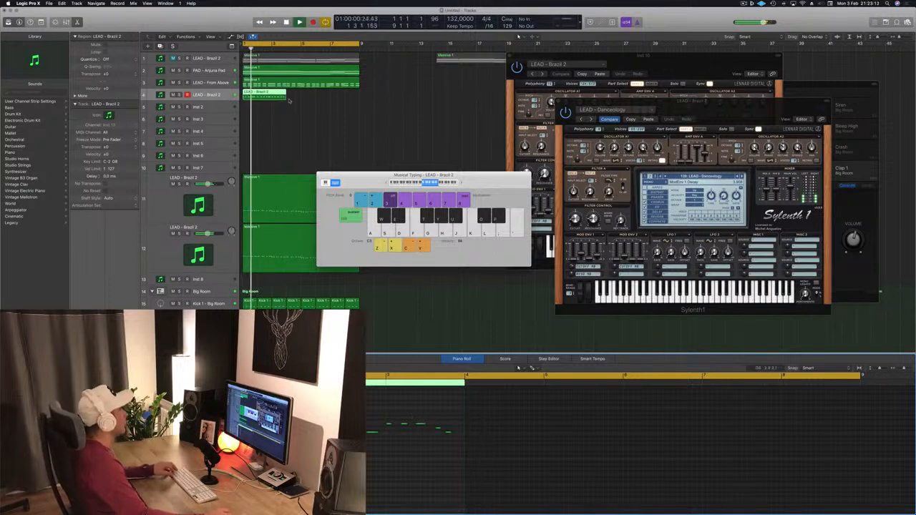
pyautogui.moveTo(285, 97); pyautogui.dragTo(301, 97)
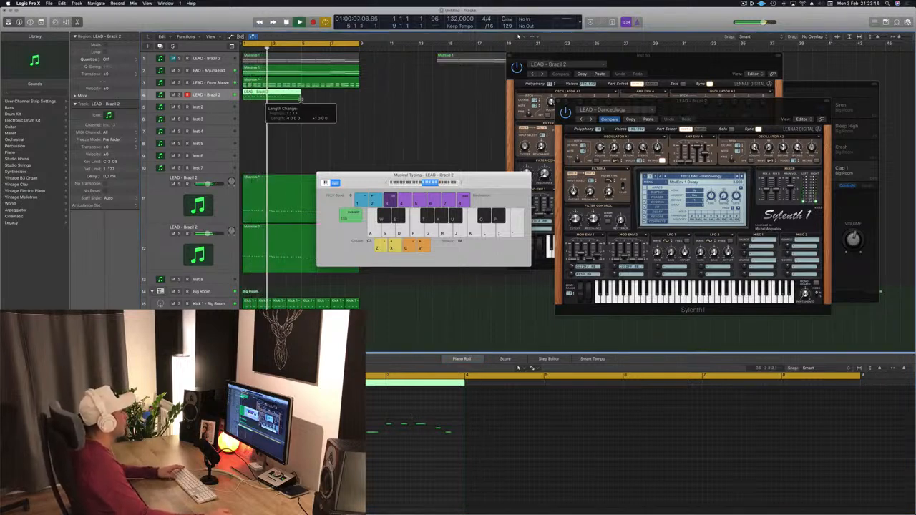
pyautogui.press('Return')
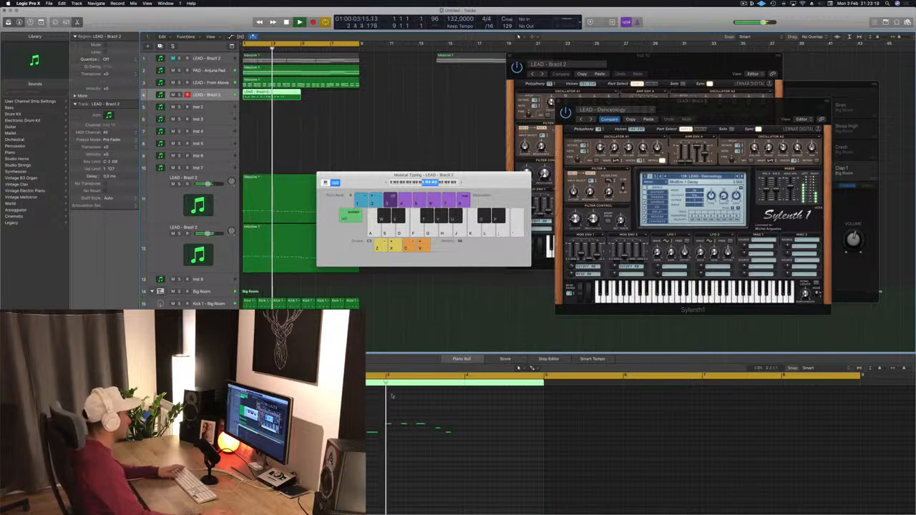
# Copy the lead region's bar 3 notes into bar 4 and lower the phrase's last note to A3.
pyautogui.press('space')
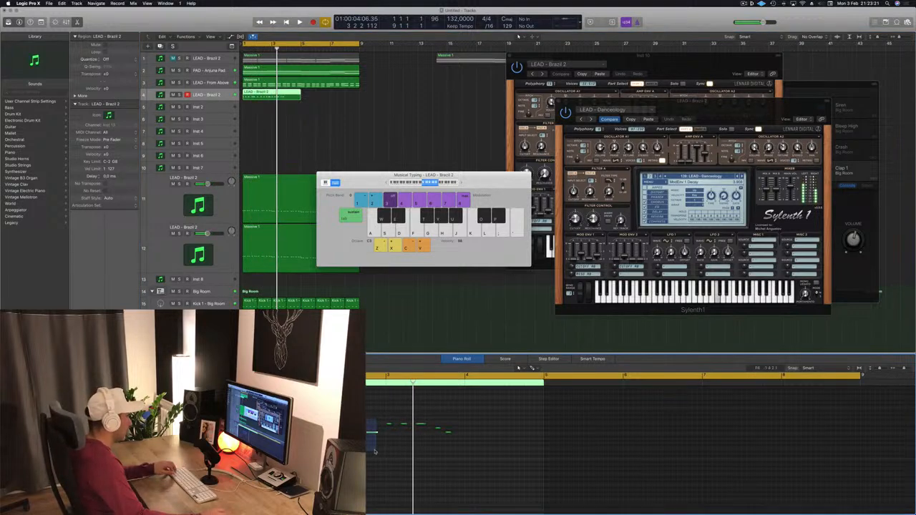
pyautogui.moveTo(430, 427); pyautogui.dragTo(470, 427)
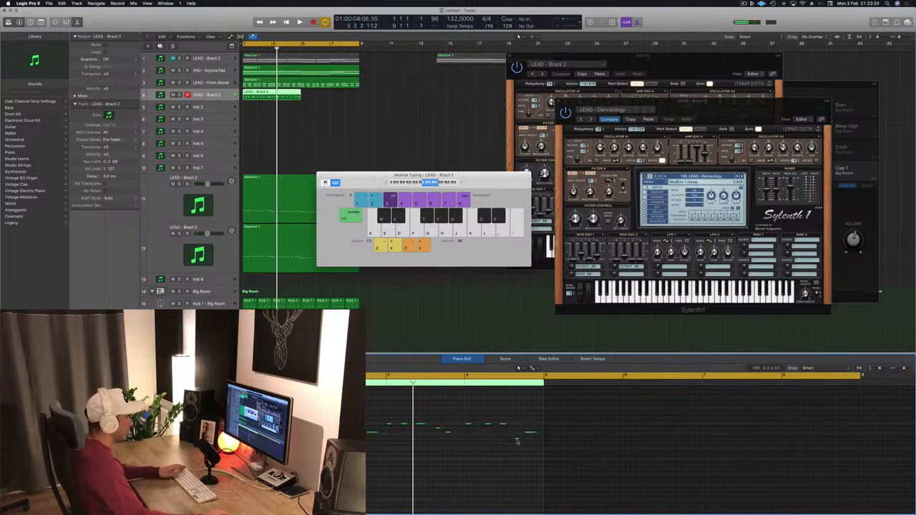
pyautogui.click(517, 432)
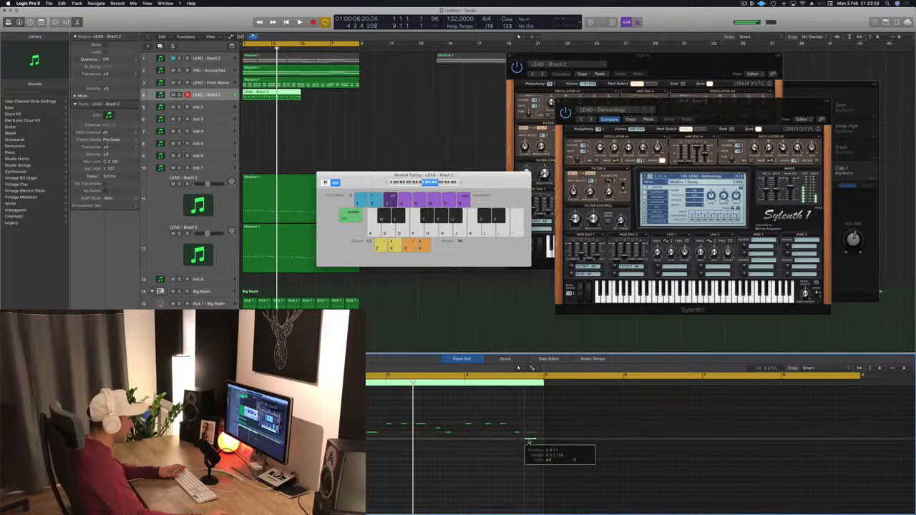
pyautogui.moveTo(529, 432); pyautogui.dragTo(528, 439)
# Copy the four-bar lead region to bar 5 during playback and select both lead regions.
pyautogui.press('space')
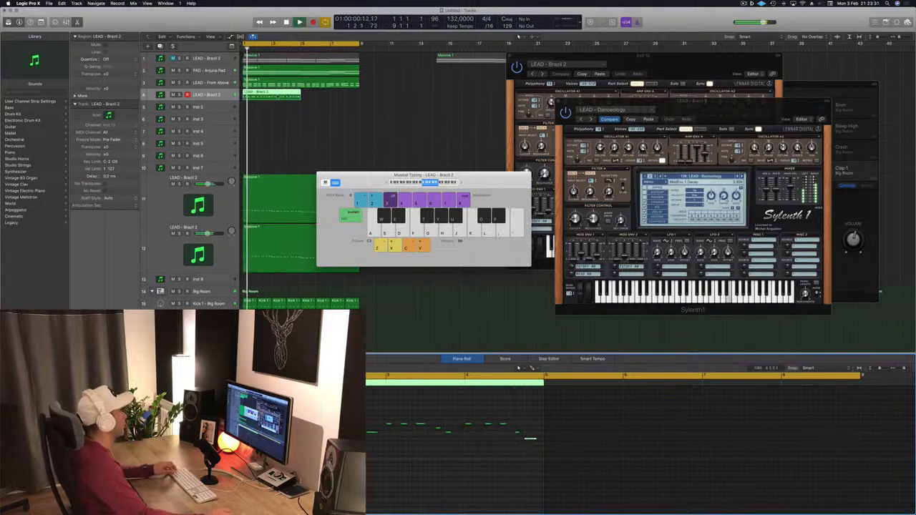
pyautogui.moveTo(279, 95); pyautogui.dragTo(341, 102)
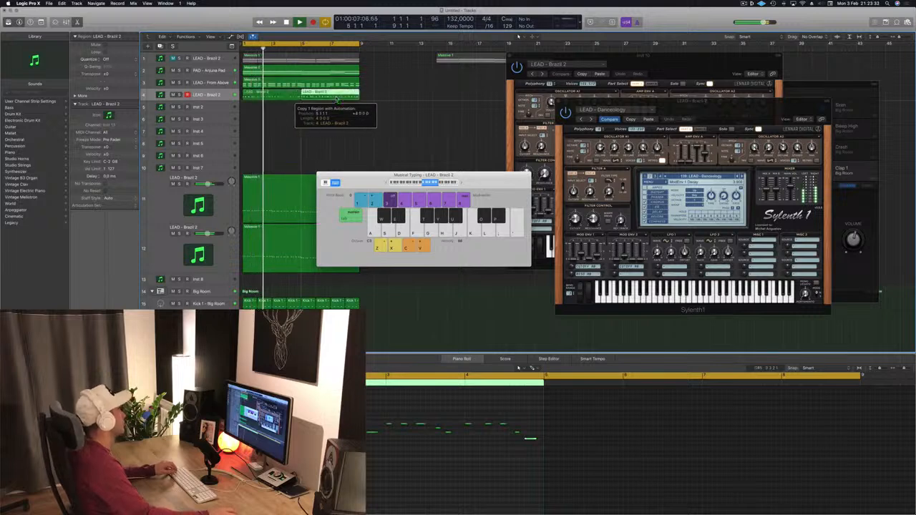
pyautogui.keyDown('shift'); pyautogui.click(265, 96); pyautogui.keyUp('shift')
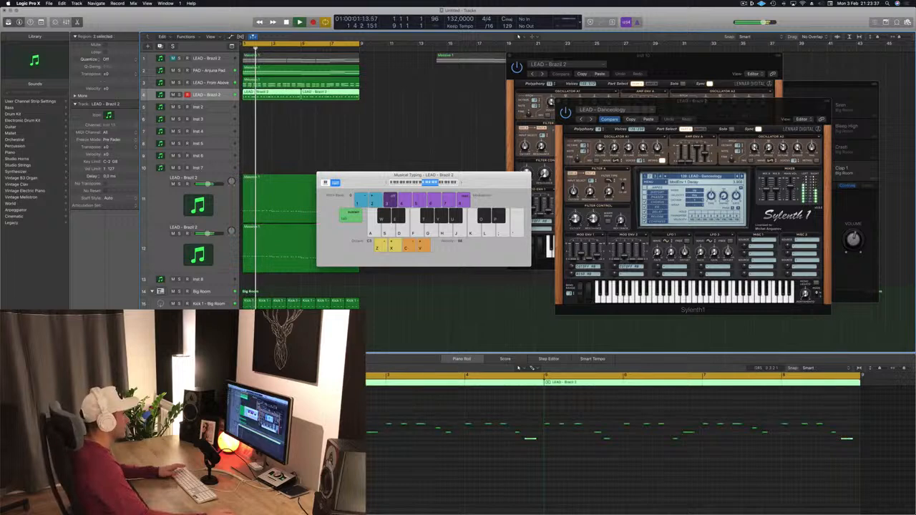
# Reposition the track 4 Sylenth1 window and audition lead presets from Disco Lights through Discover Trance and Distorted Pleasure to Divine, replaying the loop from the start.
pyautogui.moveTo(747, 105); pyautogui.dragTo(637, 110)
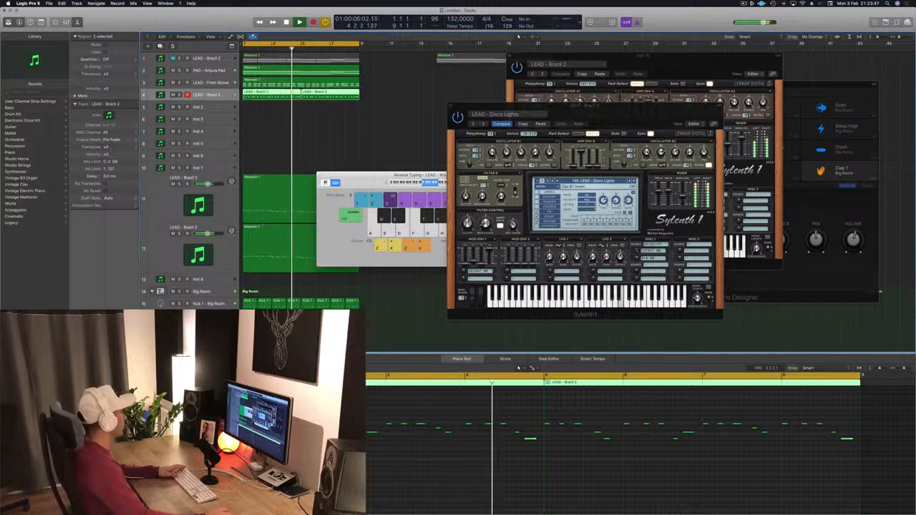
pyautogui.press('Return')
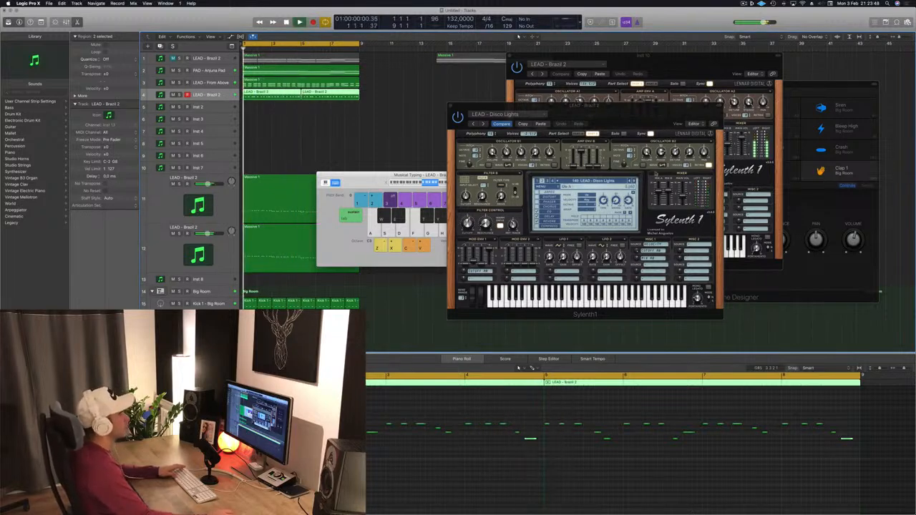
pyautogui.press(']')
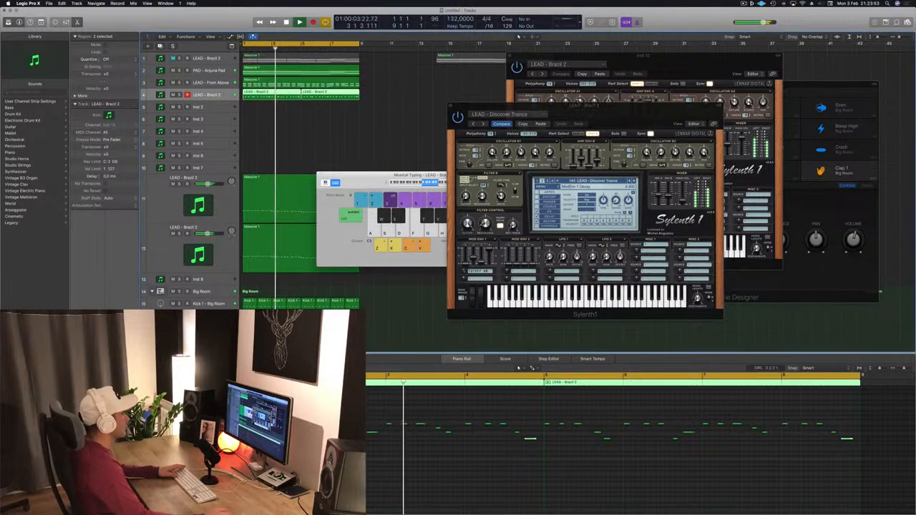
pyautogui.press(']')
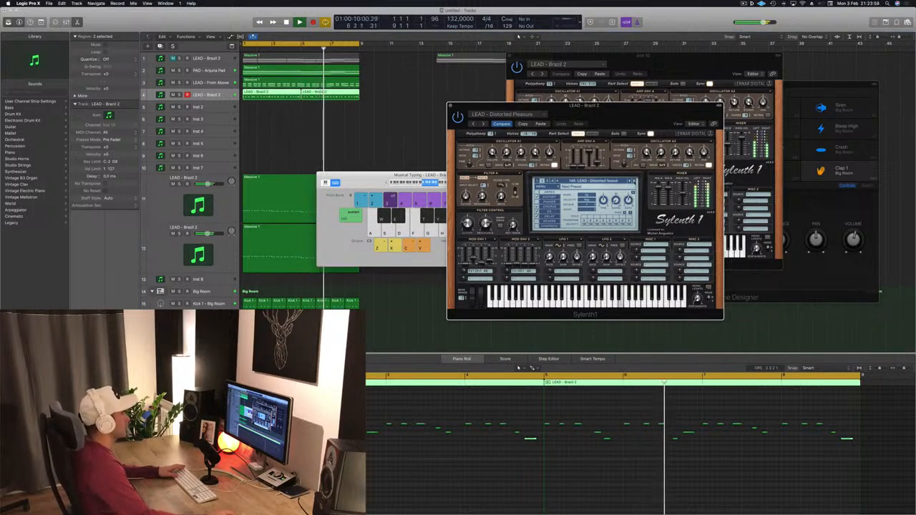
pyautogui.press(']')
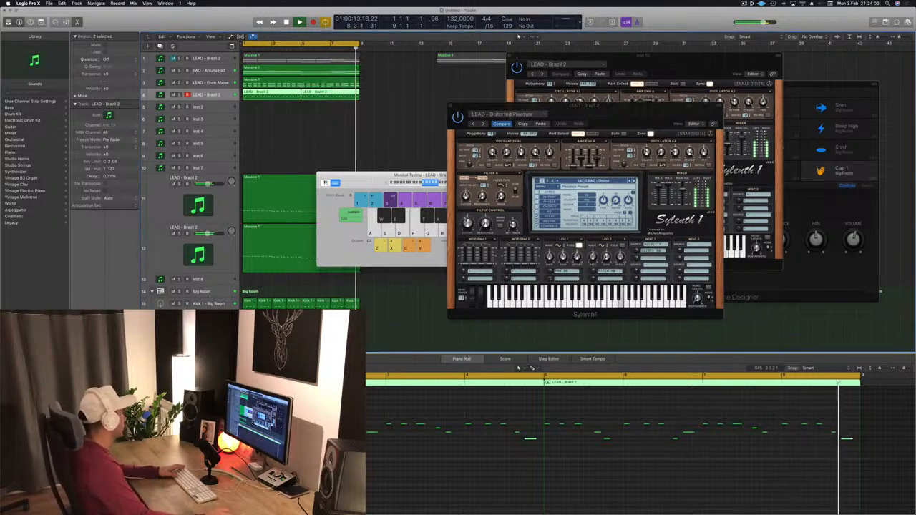
pyautogui.press('Return')
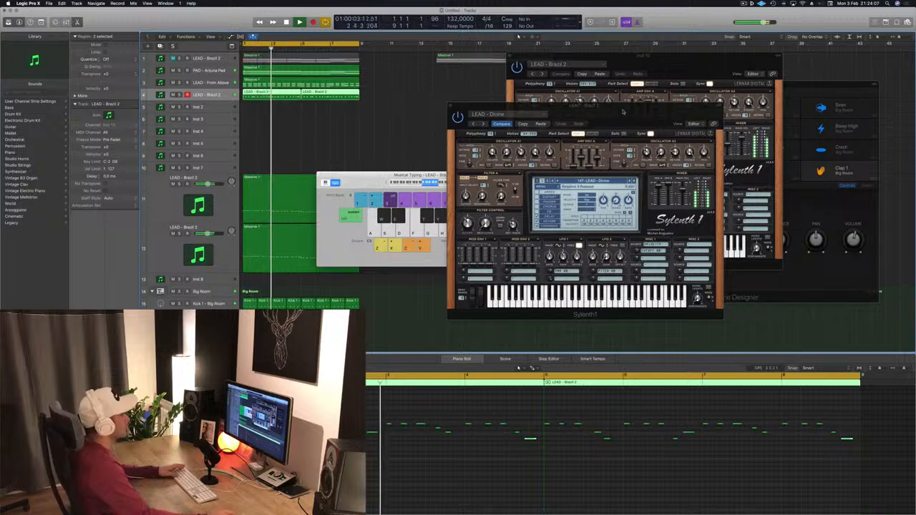
# Close the Sylenth1 window with the LEAD - Divine preset and play the lead melody from the start of the loop.
pyautogui.moveTo(451, 112); pyautogui.dragTo(417, 113)
pyautogui.click(416, 113)
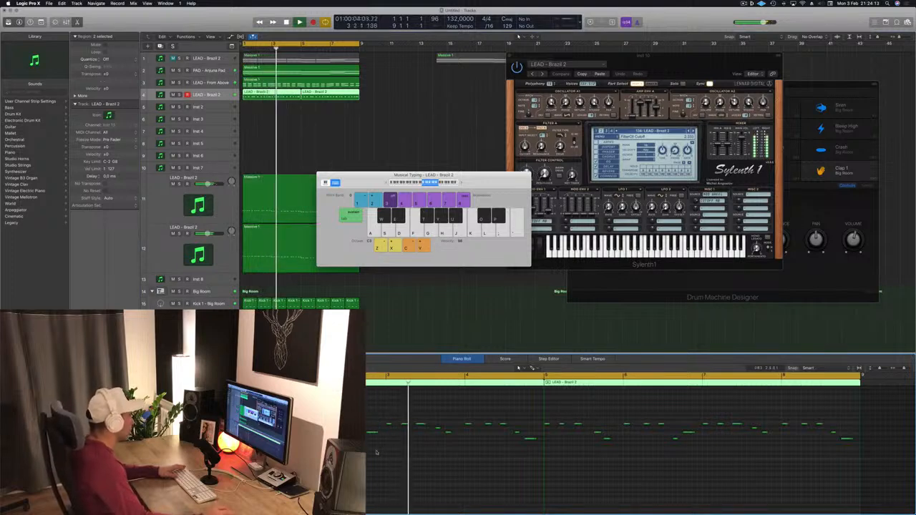
pyautogui.press('space')
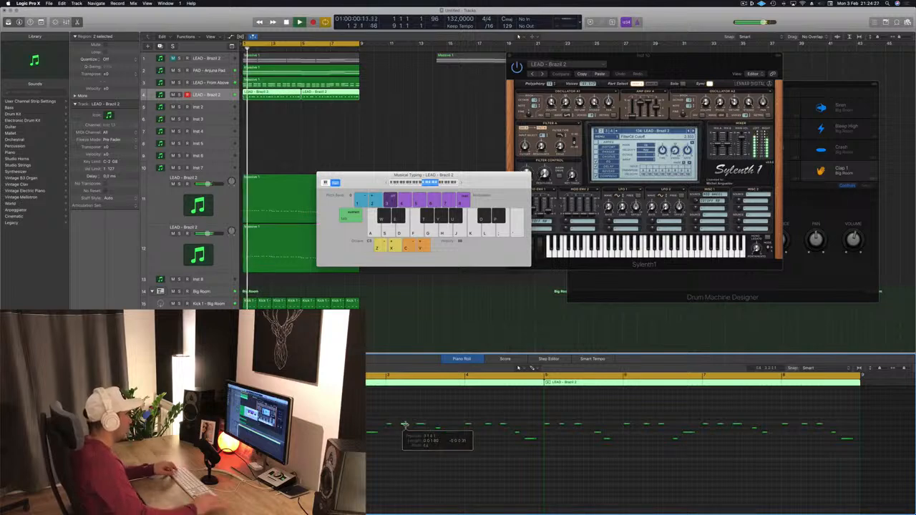
pyautogui.press('Return')
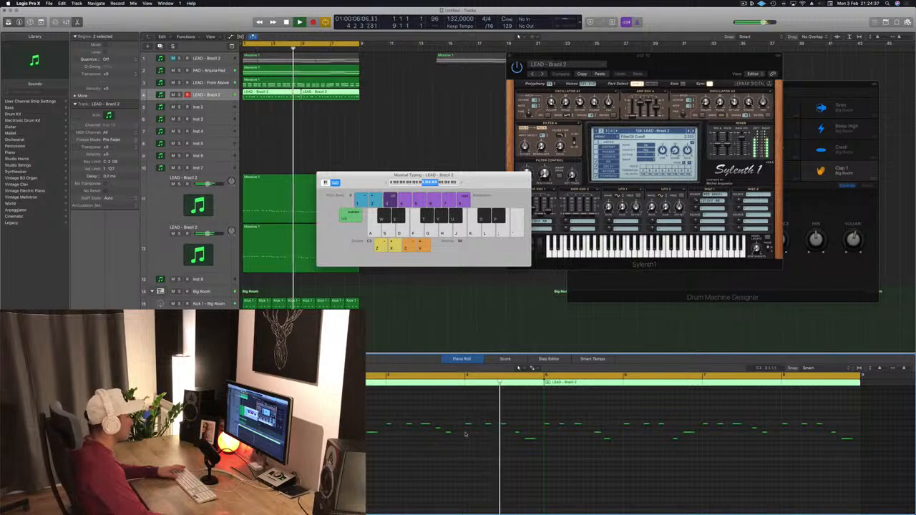
pyautogui.press('Return')
pyautogui.press('space')
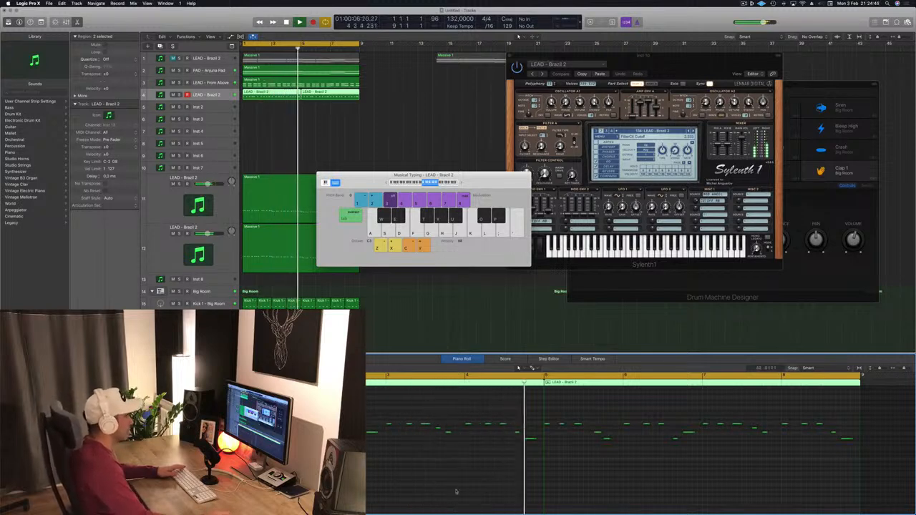
pyautogui.press('Return')
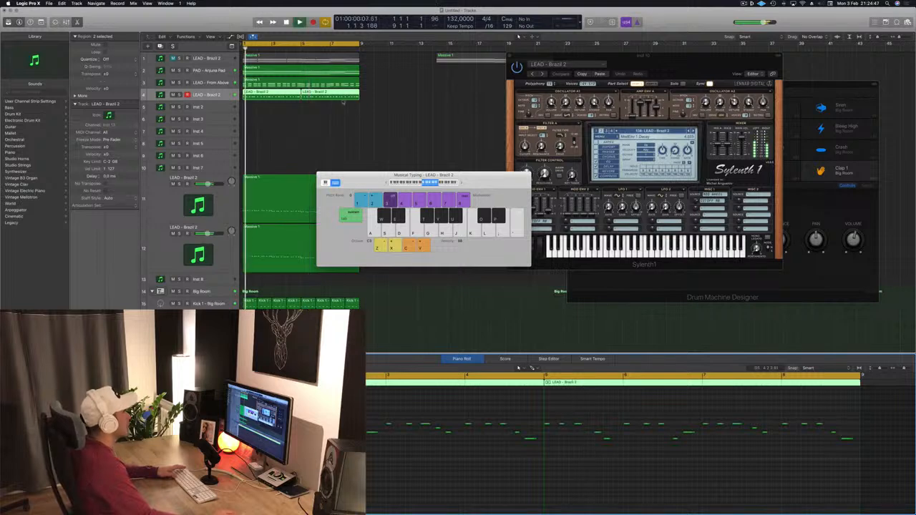
# Replace the second region on the LEAD - Brazil 2 track with a copy of the first region at bar 5.
pyautogui.press('r')
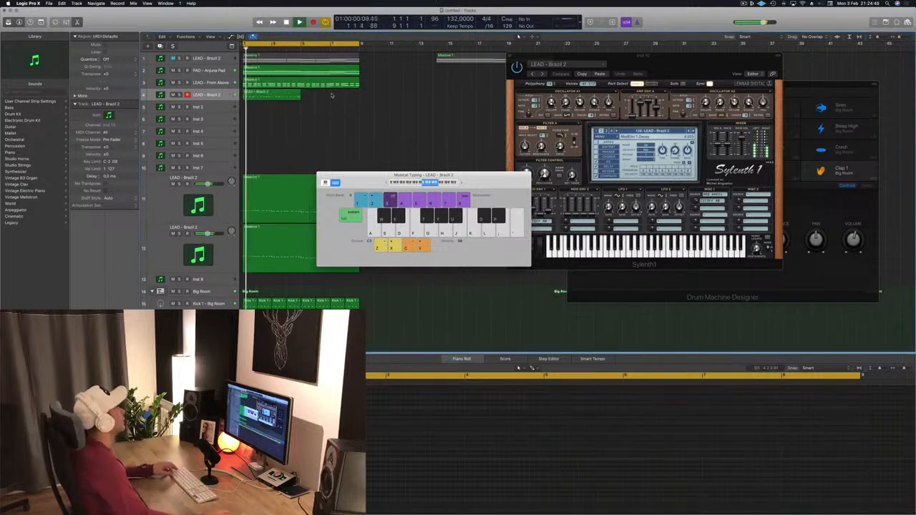
pyautogui.moveTo(268, 95); pyautogui.dragTo(328, 99)
pyautogui.press('space')
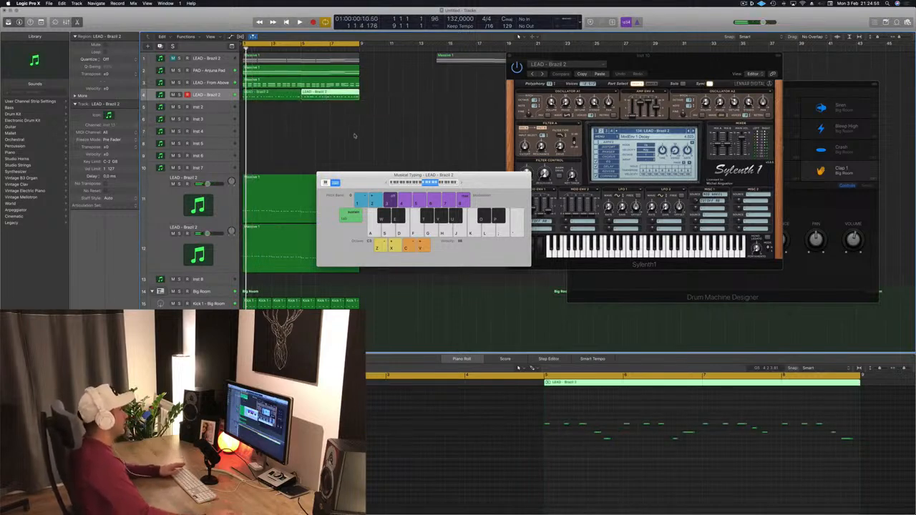
# Select both LEAD - Brazil 2 regions during playback and move the Musical Typing window clear of the Sylenth1 window.
pyautogui.moveTo(372, 171); pyautogui.dragTo(407, 165)
pyautogui.click(743, 3)
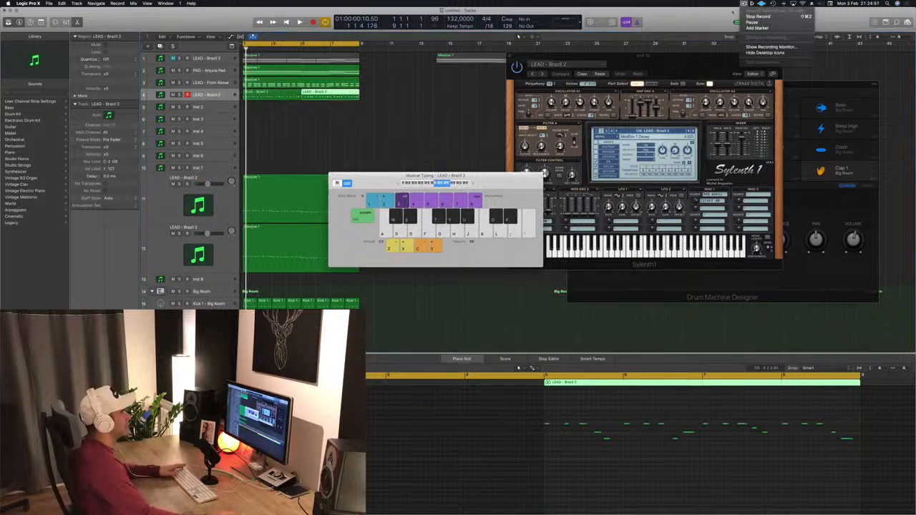
pyautogui.click(714, 24)
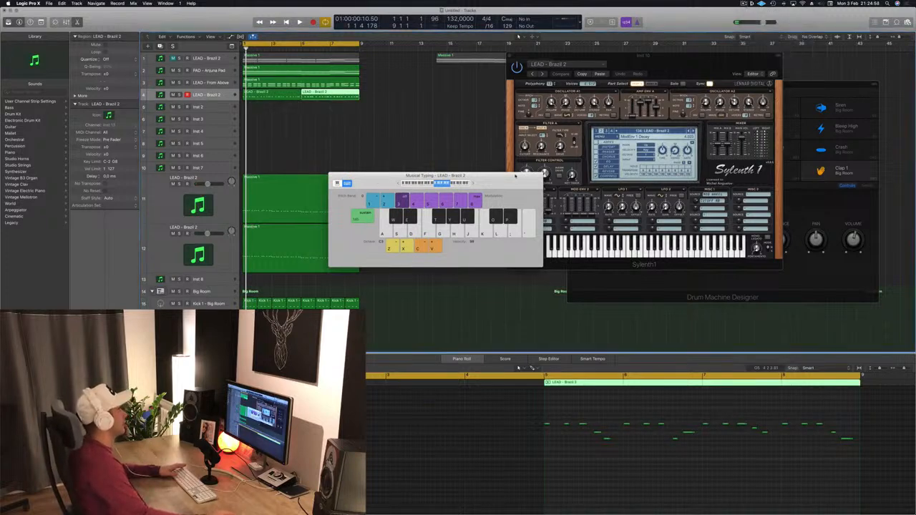
pyautogui.moveTo(515, 175); pyautogui.dragTo(682, 142)
pyautogui.press('space')
pyautogui.click(358, 131)
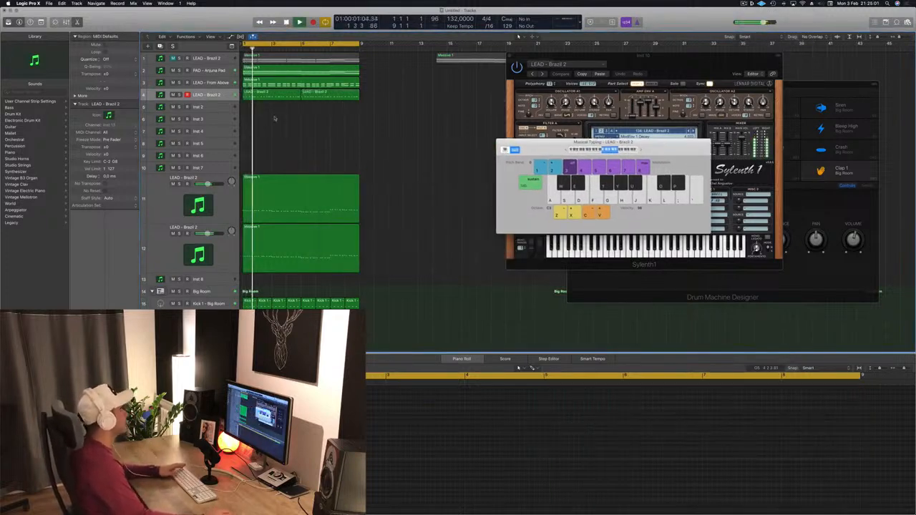
pyautogui.press('super+a')
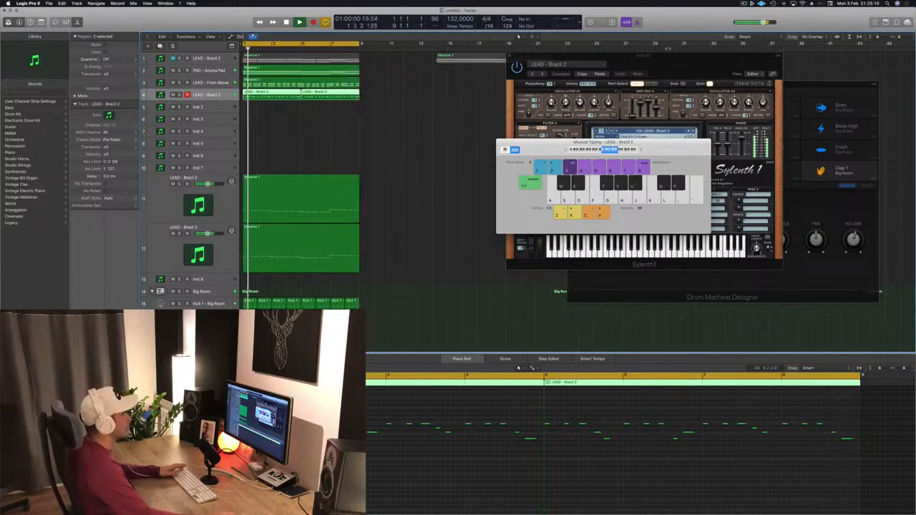
pyautogui.moveTo(664, 151); pyautogui.dragTo(886, 172)
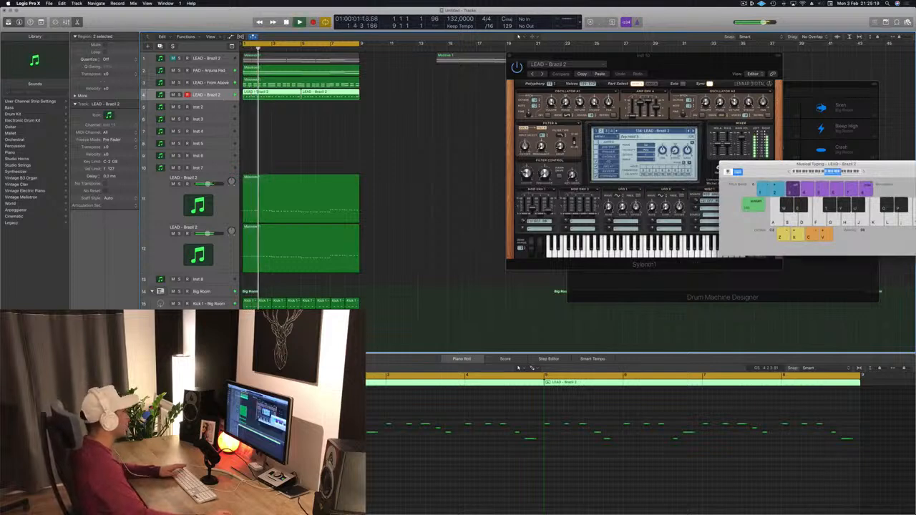
# Open the LEAD - Brazil 2 track's Sylenth1 with the LEAD - Divine preset and restart playback from bar 1.
pyautogui.moveTo(585, 123); pyautogui.dragTo(553, 118)
pyautogui.press('space')
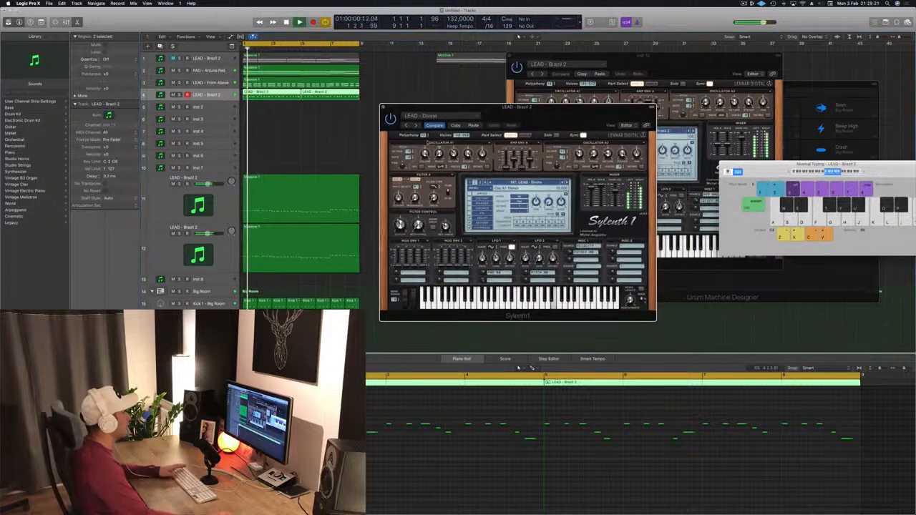
pyautogui.press('space')
pyautogui.press('space')
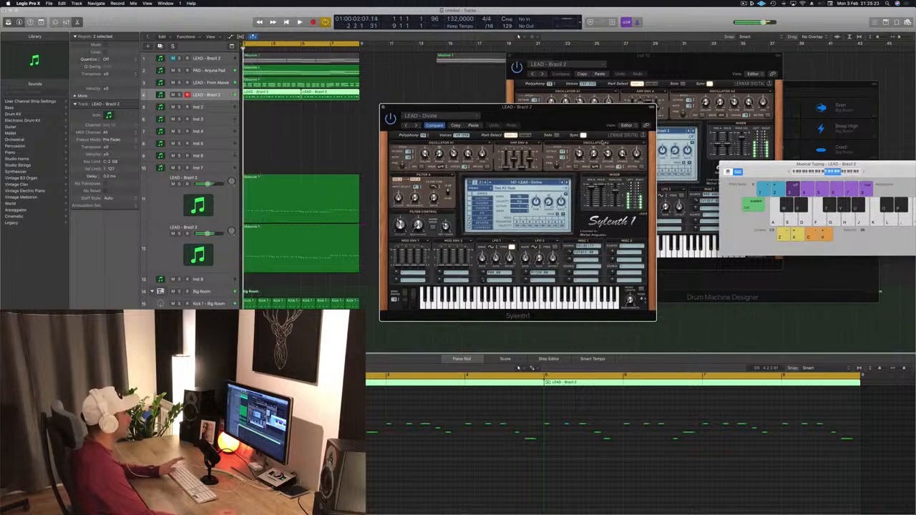
pyautogui.press('space')
pyautogui.press('space')
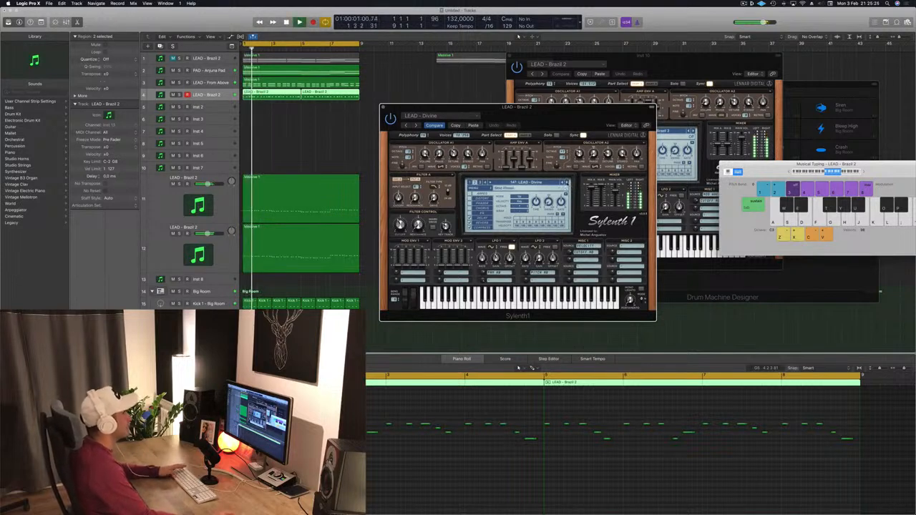
# Audition successive Sylenth1 lead presets over the playing loop, advancing from LEAD - Divine to LEAD - Let Go.
pyautogui.click(568, 183)
pyautogui.press('space')
pyautogui.press('space')
pyautogui.click(567, 183)
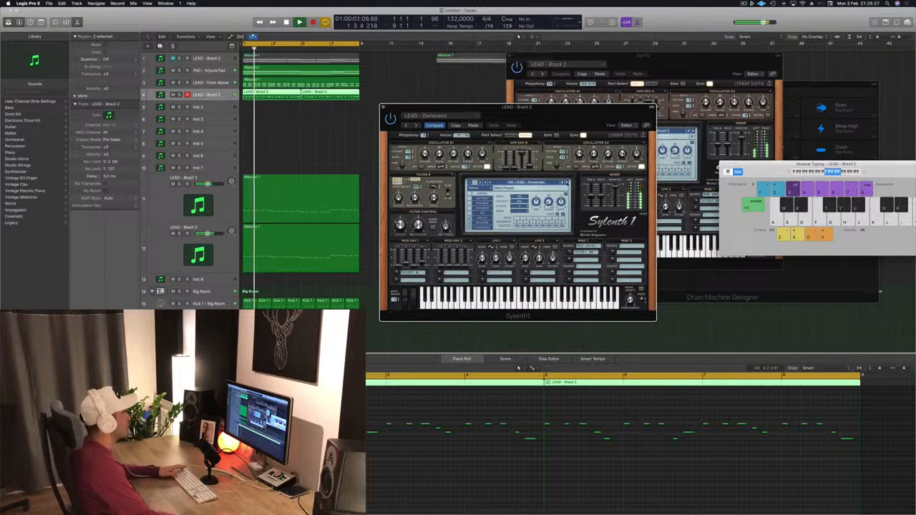
pyautogui.click(565, 183)
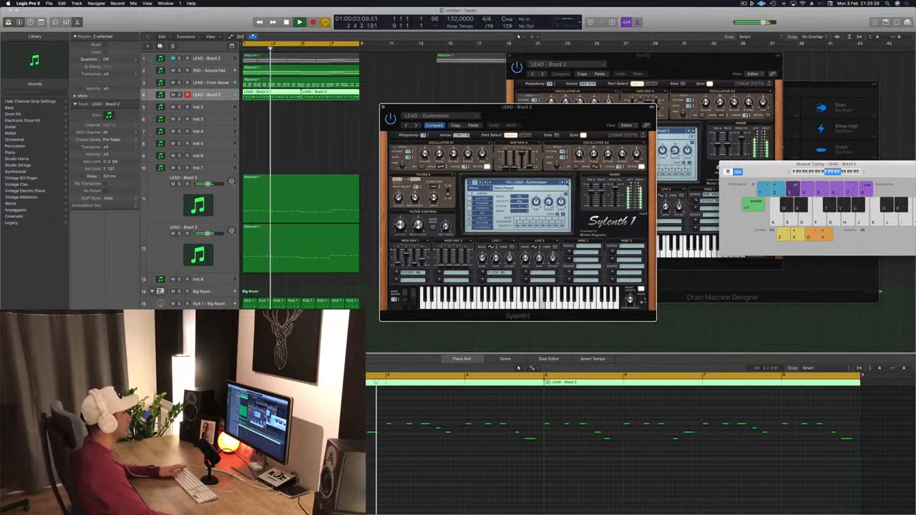
pyautogui.click(567, 184)
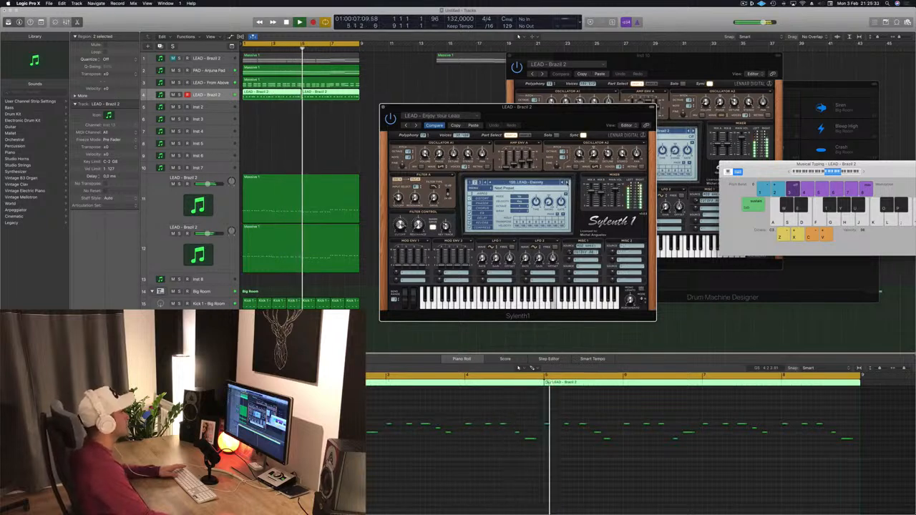
pyautogui.click(566, 183)
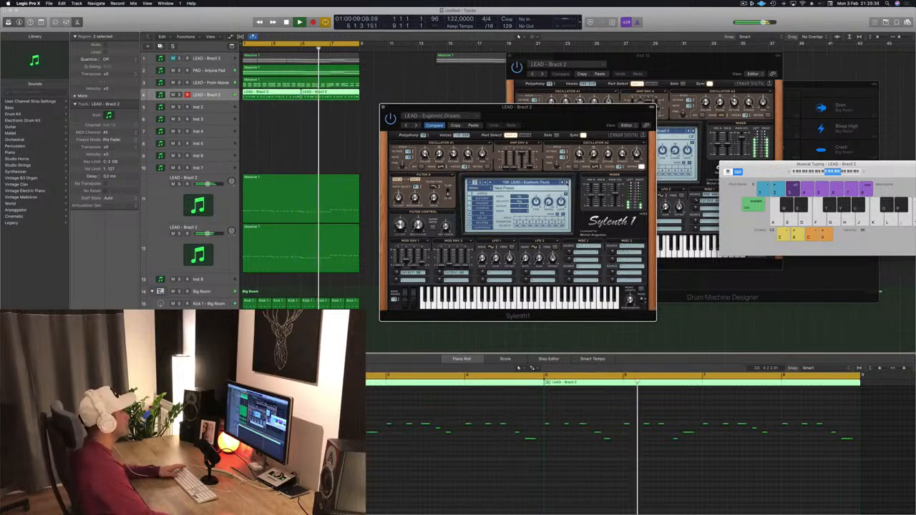
pyautogui.click(566, 183)
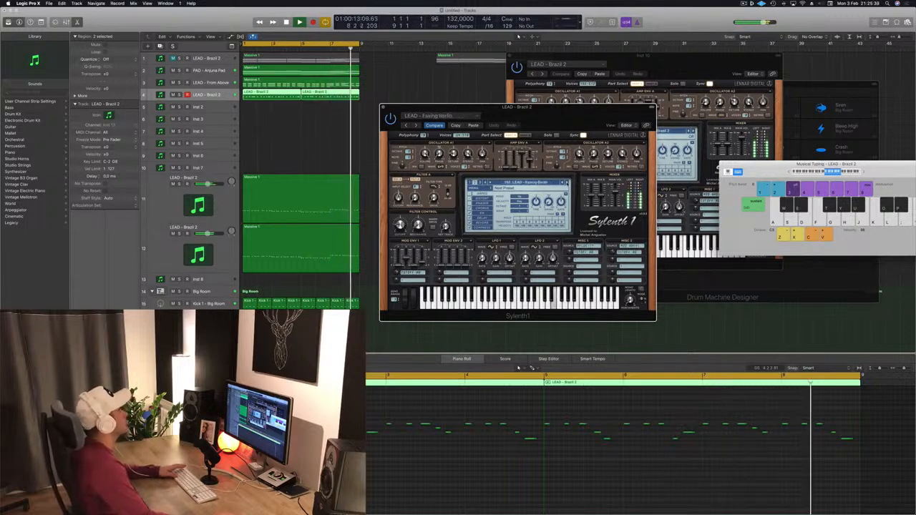
pyautogui.click(567, 183)
pyautogui.click(566, 183)
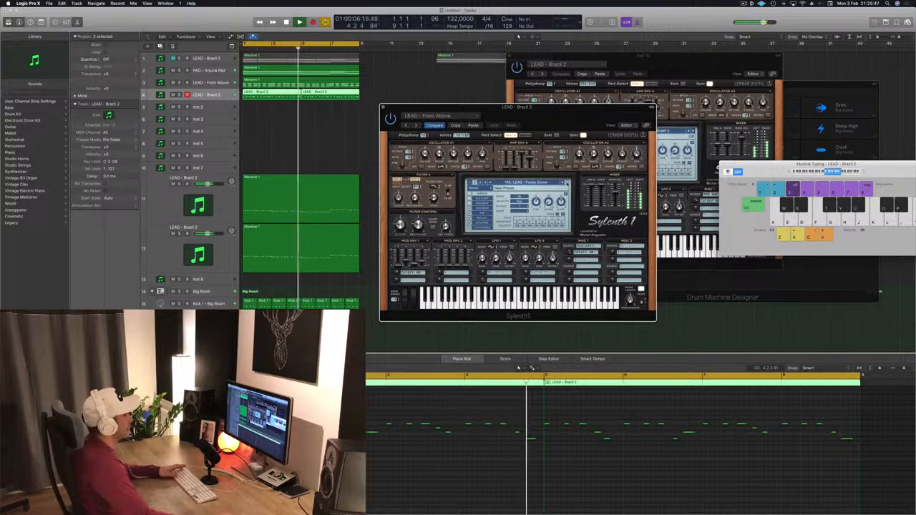
pyautogui.click(566, 183)
pyautogui.click(566, 183)
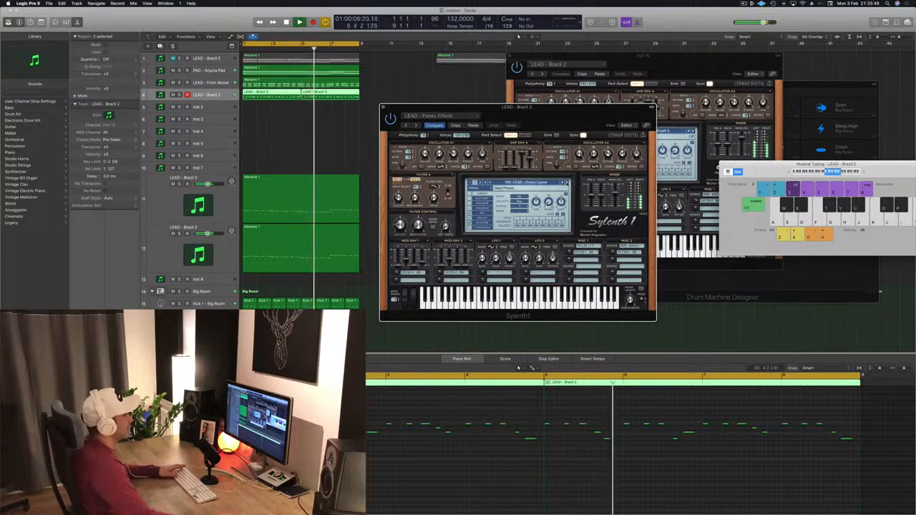
pyautogui.click(566, 183)
pyautogui.click(566, 183)
pyautogui.click(567, 184)
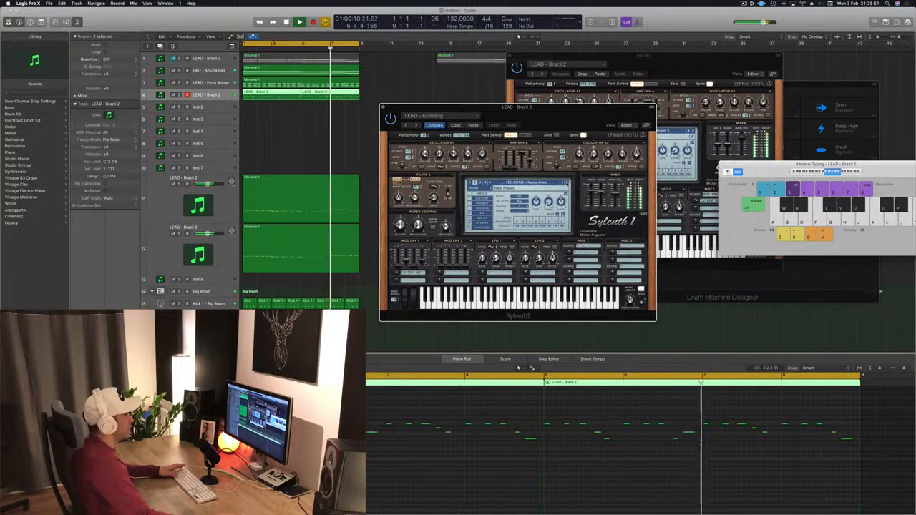
pyautogui.click(566, 183)
pyautogui.click(566, 183)
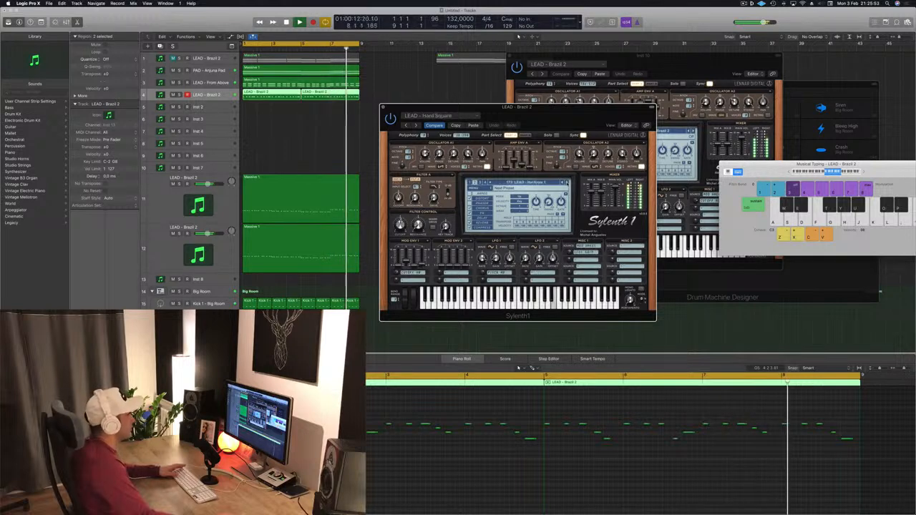
pyautogui.click(566, 183)
pyautogui.click(566, 183)
pyautogui.click(566, 183)
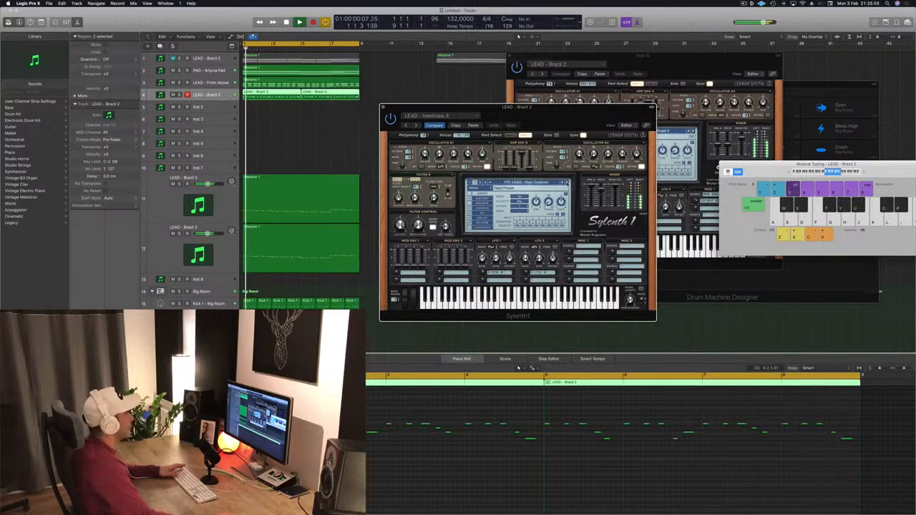
pyautogui.click(566, 184)
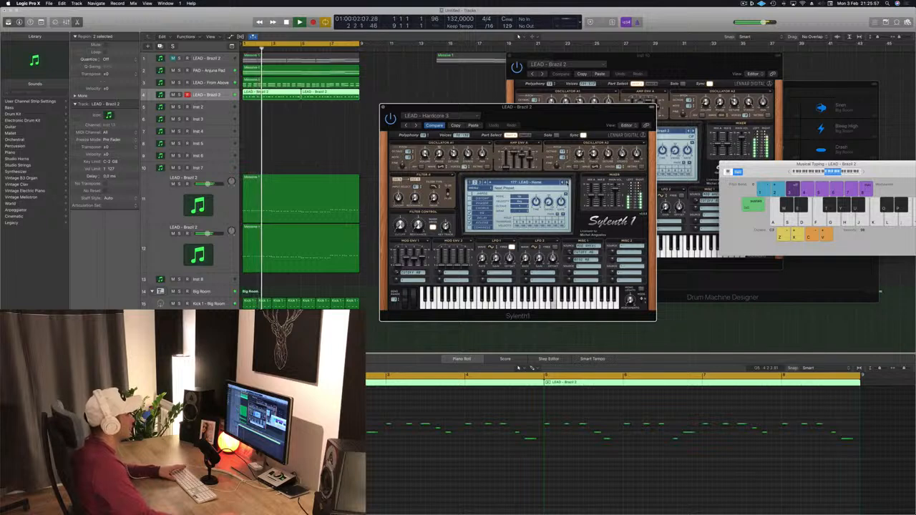
pyautogui.click(566, 183)
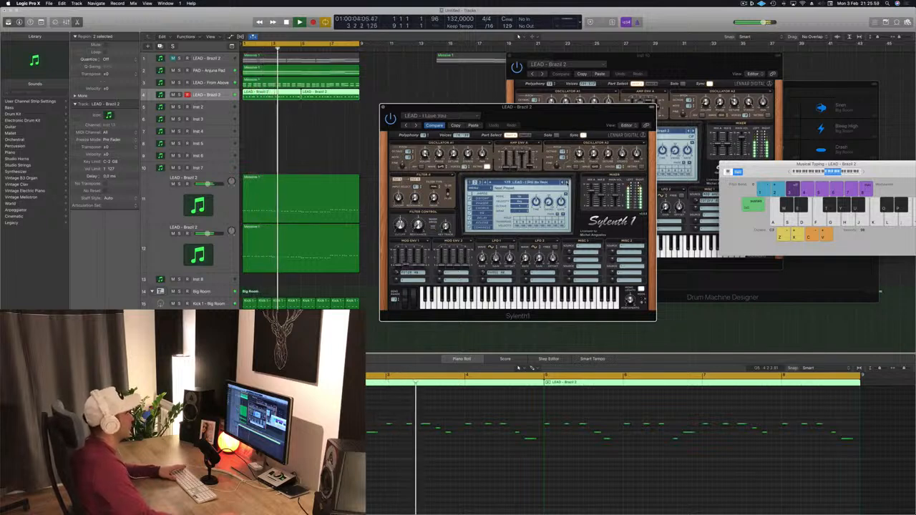
pyautogui.click(566, 183)
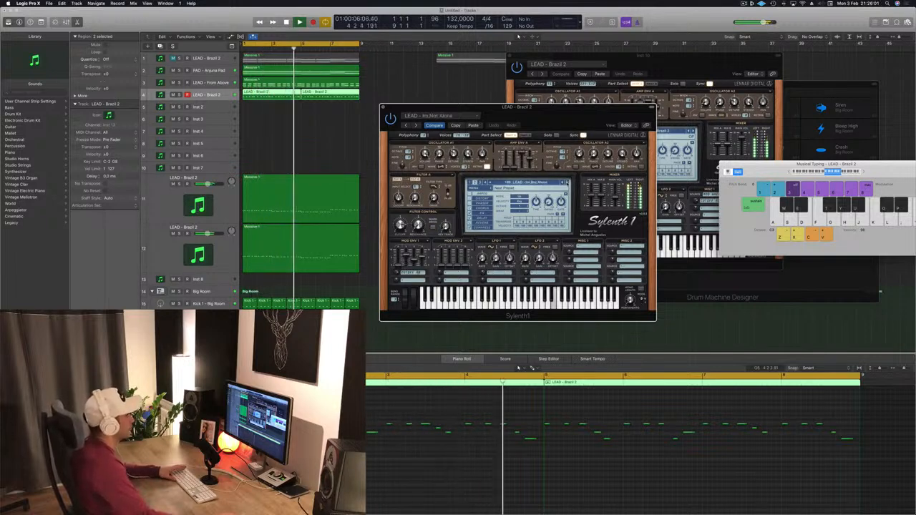
pyautogui.click(566, 183)
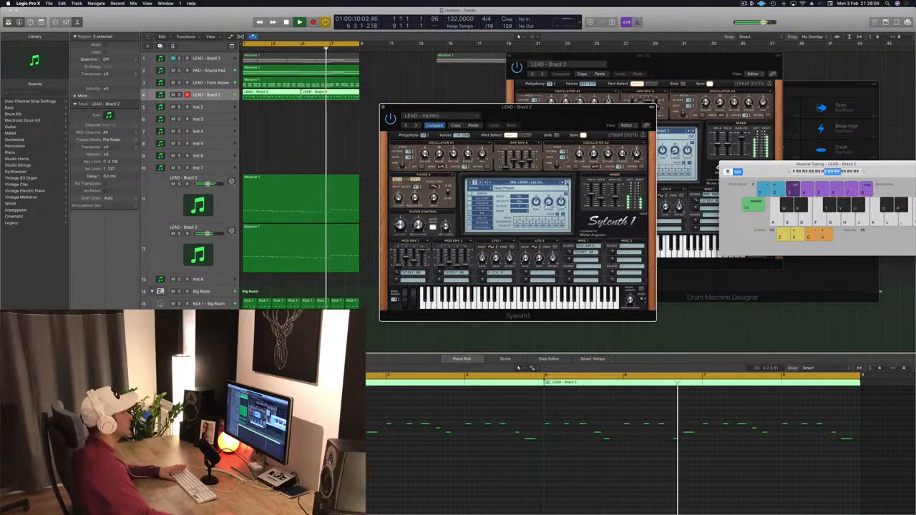
# Reposition the LEAD - Let Go Sylenth1 window beside the arrangement while listening to the loop.
pyautogui.moveTo(567, 115); pyautogui.dragTo(650, 103)
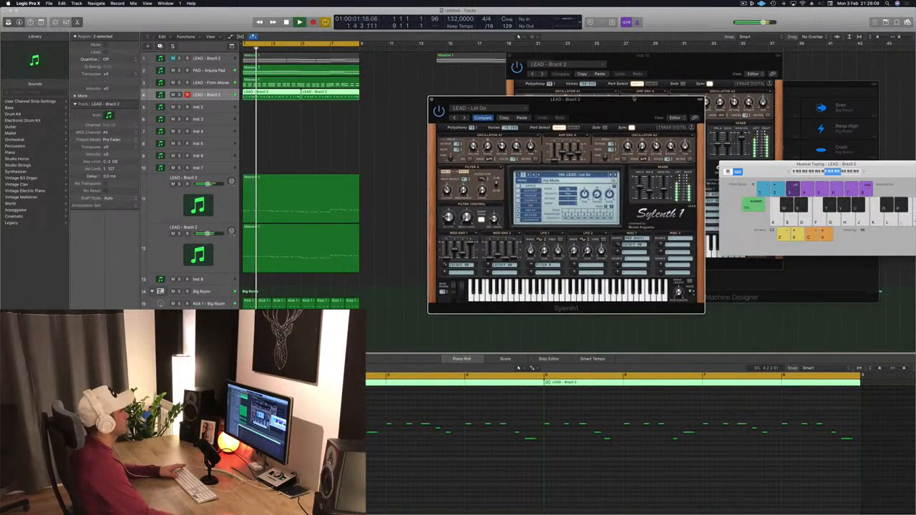
pyautogui.click(209, 98)
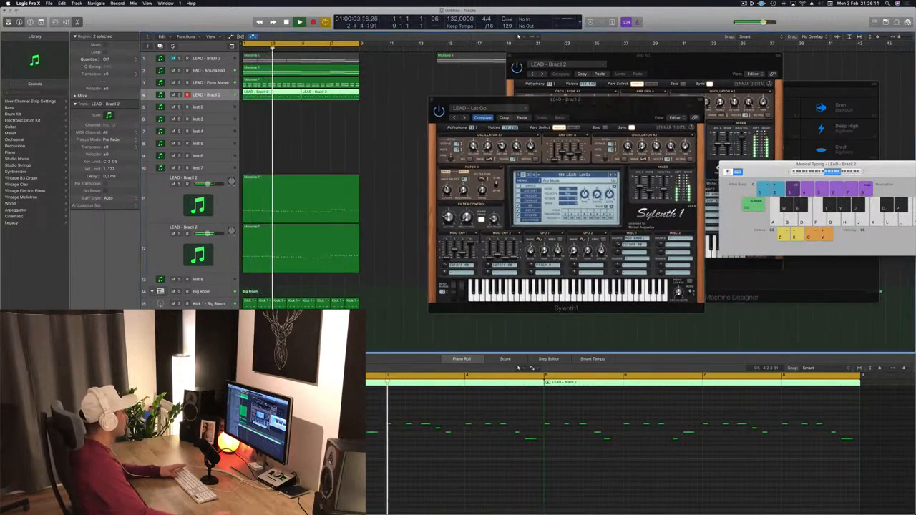
pyautogui.moveTo(566, 102); pyautogui.dragTo(531, 105)
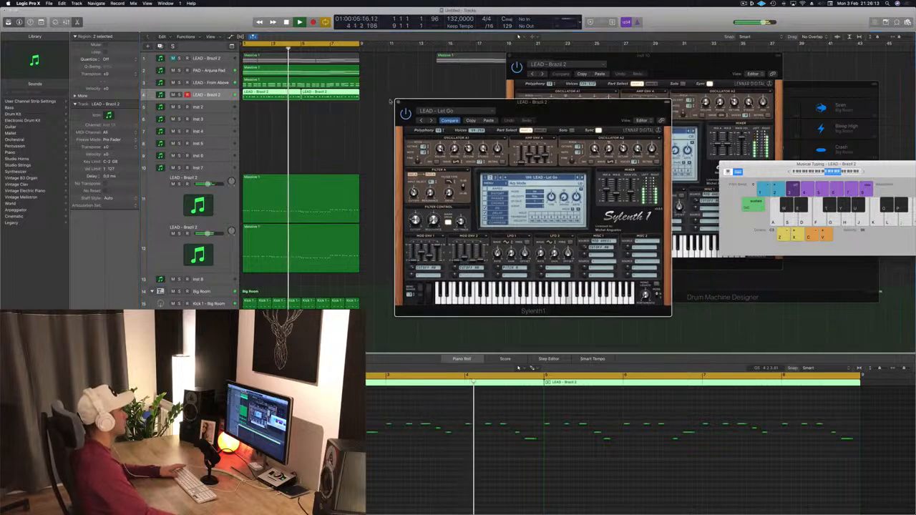
# Review the PAD - Anjuna Pad track's Sylenth1 settings during playback, and close its window to return to the LEAD - Let Go instrument.
pyautogui.click(209, 71)
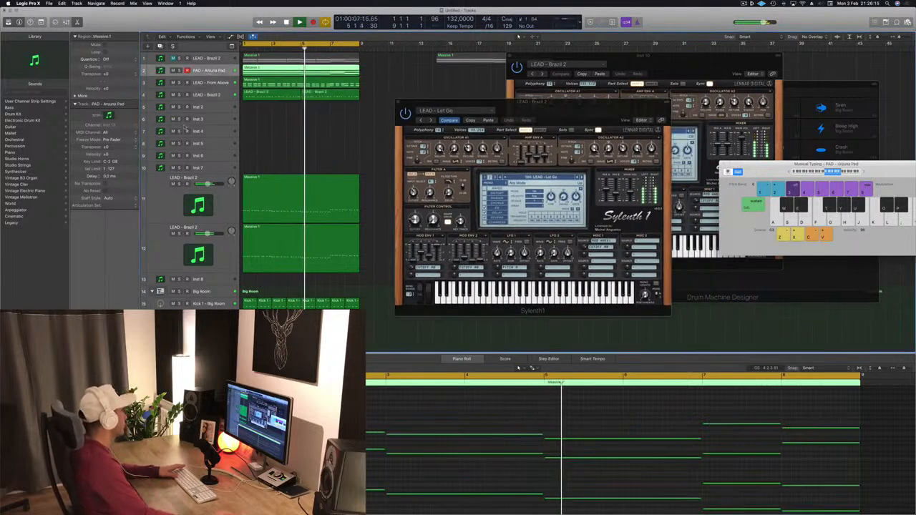
pyautogui.press('Return')
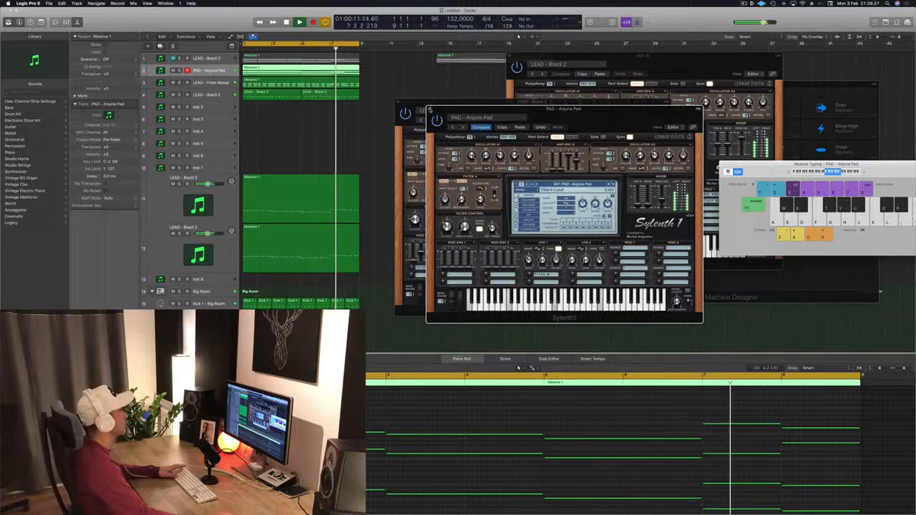
pyautogui.click(429, 108)
pyautogui.moveTo(423, 110); pyautogui.dragTo(437, 108)
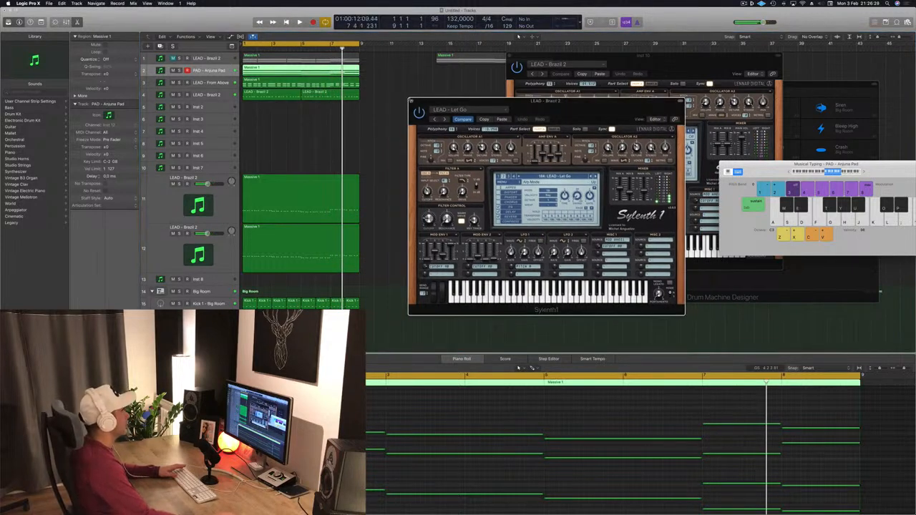
# Close the LEAD - Let Go and LEAD - Brazil 2 Sylenth1 windows and select the LEAD - From Above track.
pyautogui.click(413, 102)
pyautogui.moveTo(642, 61); pyautogui.dragTo(646, 58)
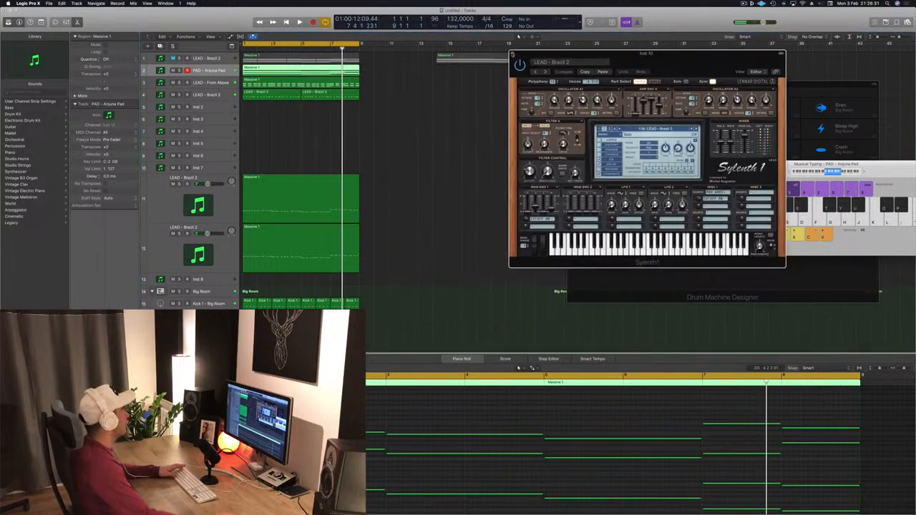
pyautogui.click(512, 54)
pyautogui.press('Down')
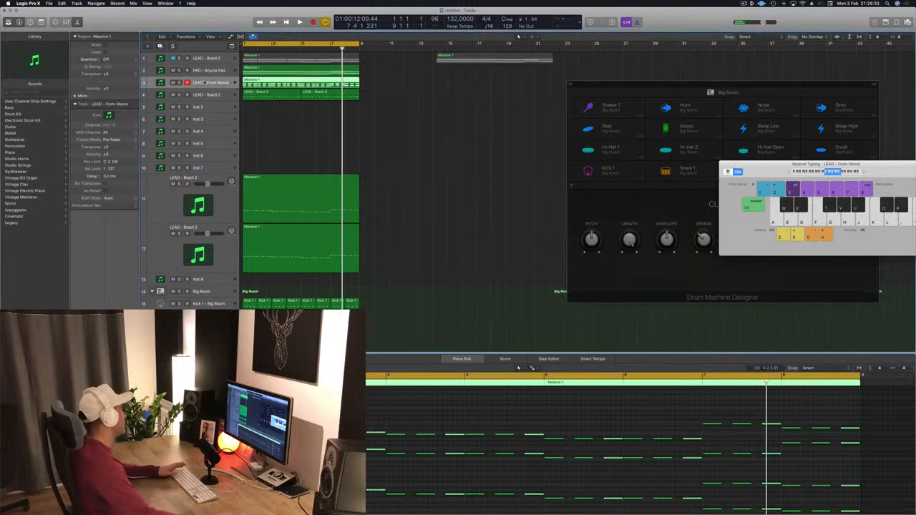
# Solo the LEAD - From Above track during playback and open its Sylenth1 window beside the track list.
pyautogui.press('space')
pyautogui.press('s')
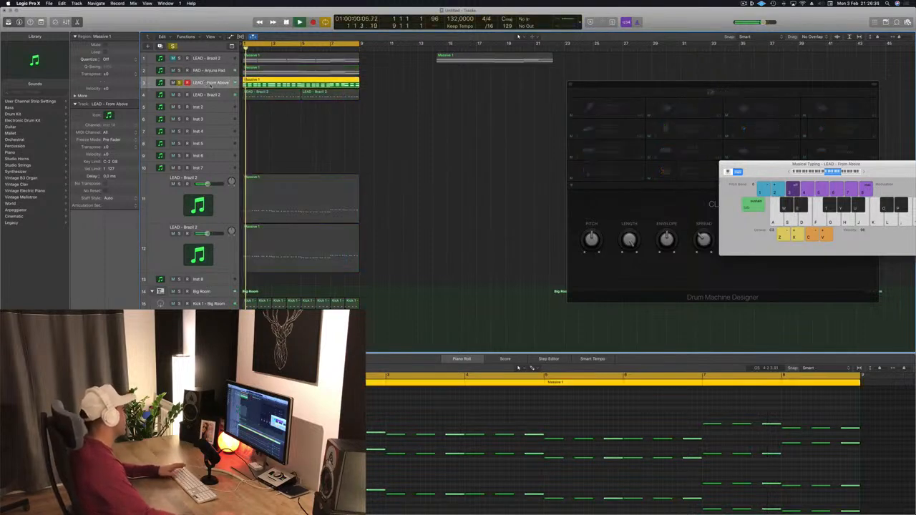
pyautogui.press('v')
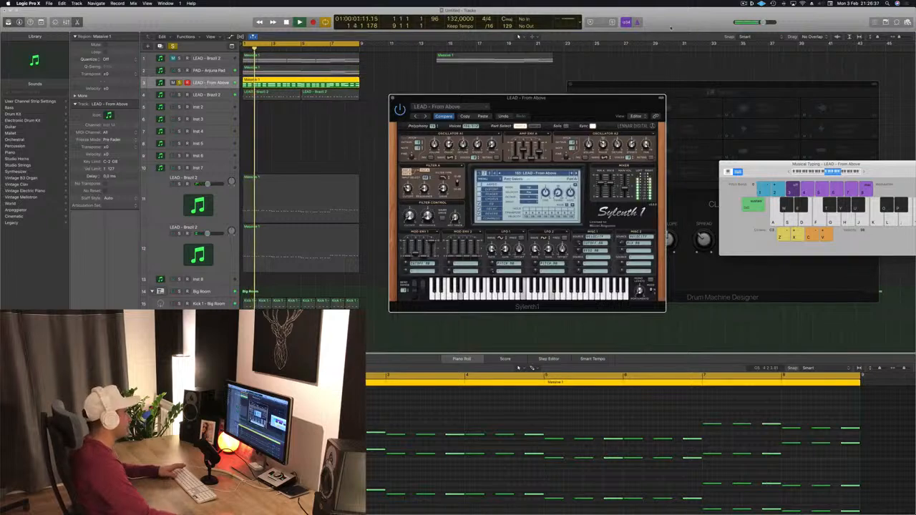
pyautogui.moveTo(558, 107); pyautogui.dragTo(465, 96)
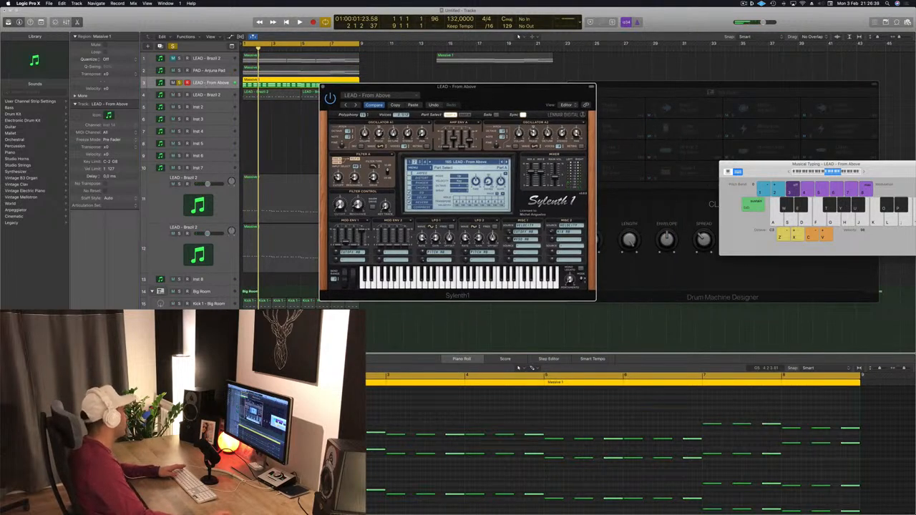
# Add a Channel EQ to the LEAD - From Above track and cut the 100 Hz band to -6.0 dB.
pyautogui.press('e')
pyautogui.moveTo(283, 18); pyautogui.dragTo(544, 24)
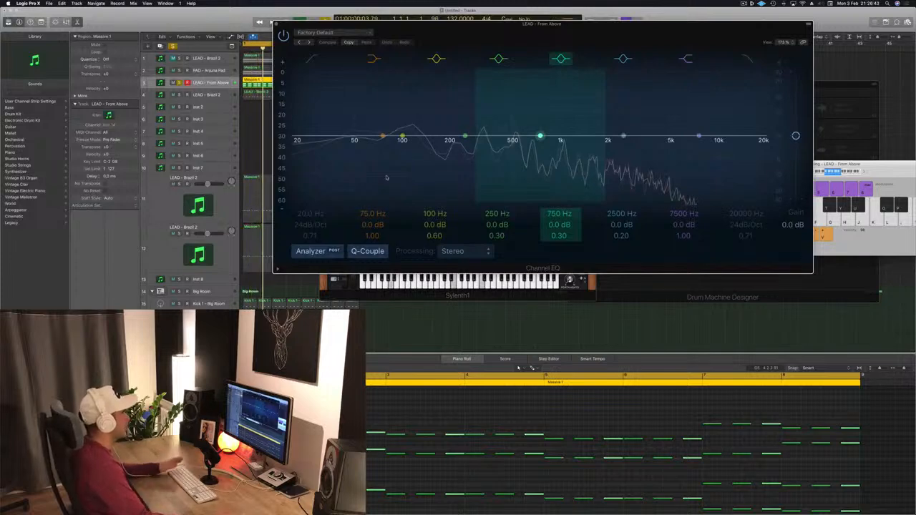
pyautogui.moveTo(386, 177); pyautogui.dragTo(386, 205)
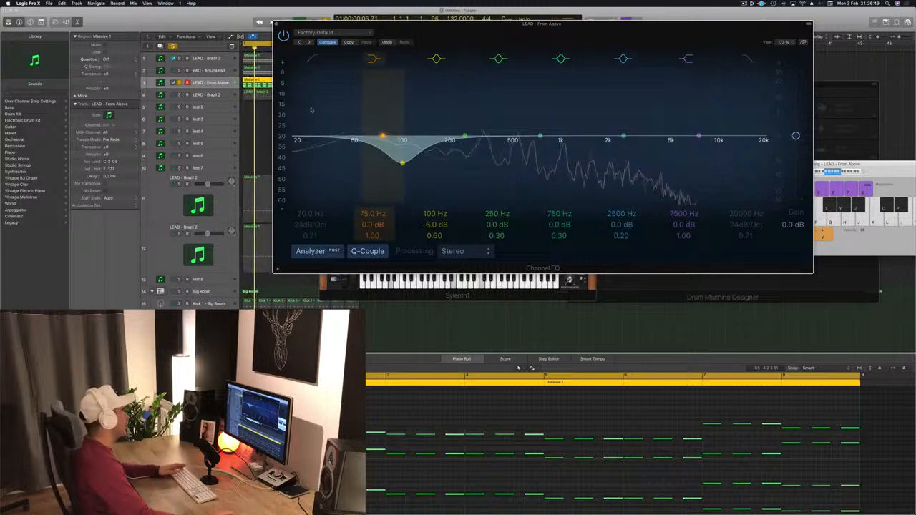
# Enable the low-cut band on the LEAD - From Above EQ and set its low shelf to -1.5 dB at 164 Hz.
pyautogui.click(312, 58)
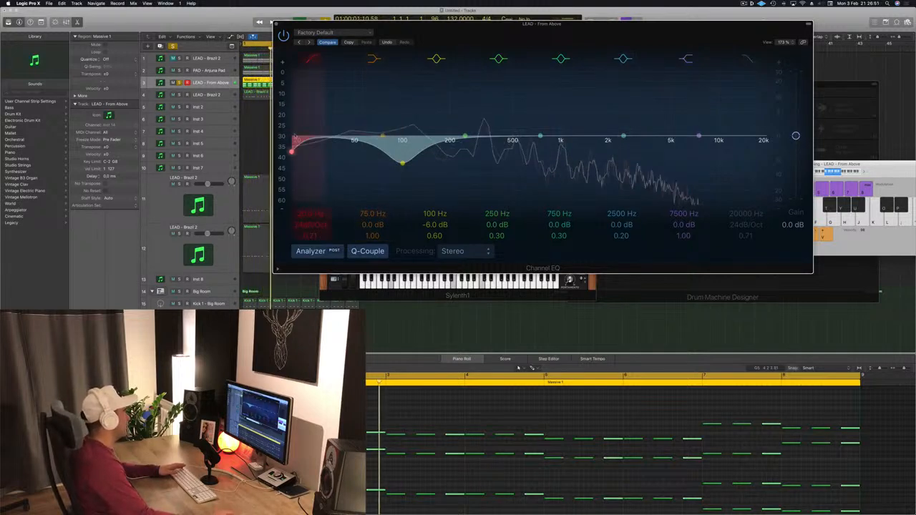
pyautogui.doubleClick(291, 152)
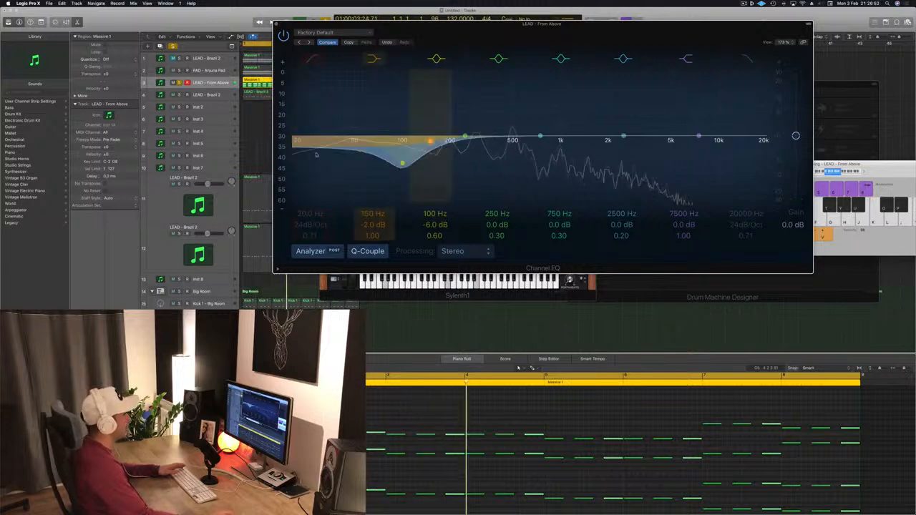
pyautogui.moveTo(316, 155); pyautogui.dragTo(339, 129)
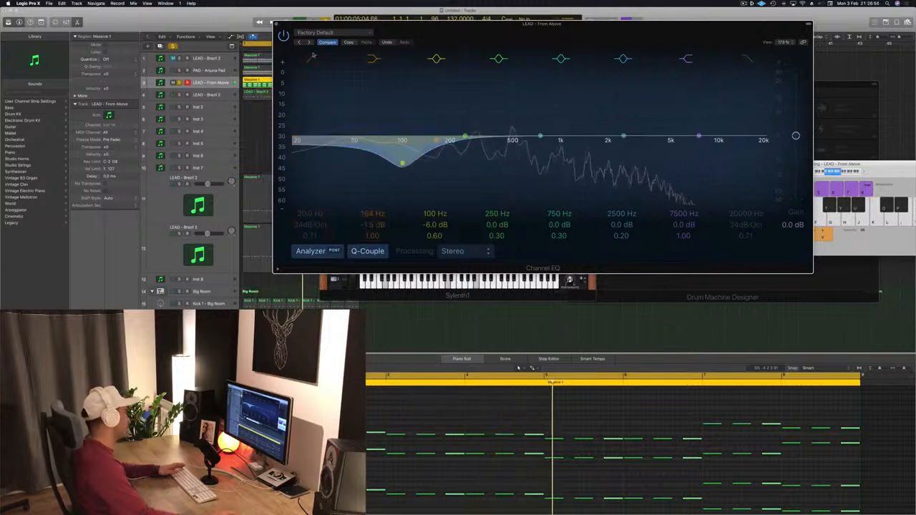
pyautogui.doubleClick(292, 154)
# Raise the LEAD - From Above low cut to 82 Hz, close the EQ, and restart playback from bar 1.
pyautogui.moveTo(401, 24); pyautogui.dragTo(351, 56)
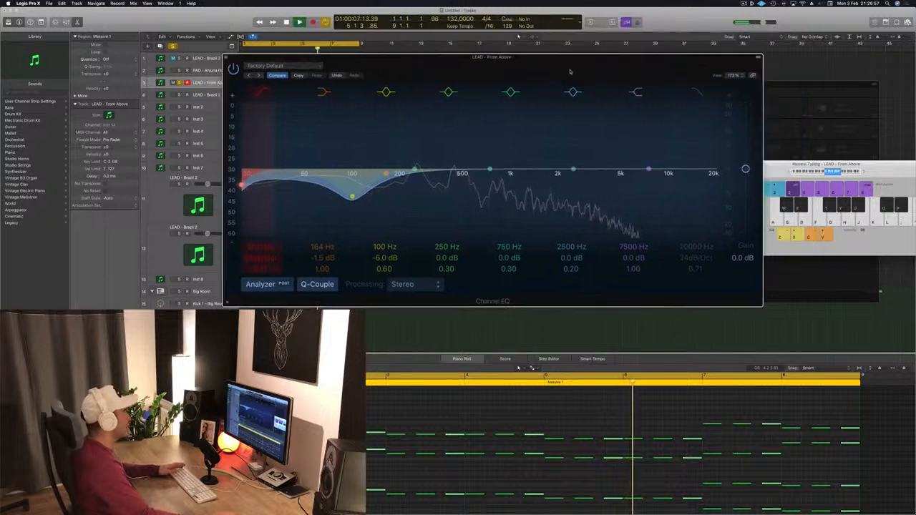
pyautogui.moveTo(242, 186); pyautogui.dragTo(346, 190)
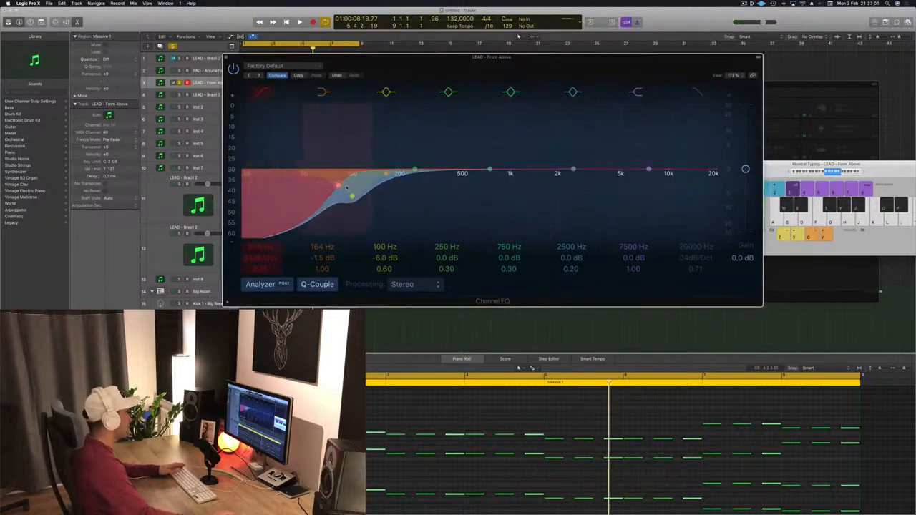
pyautogui.press('space')
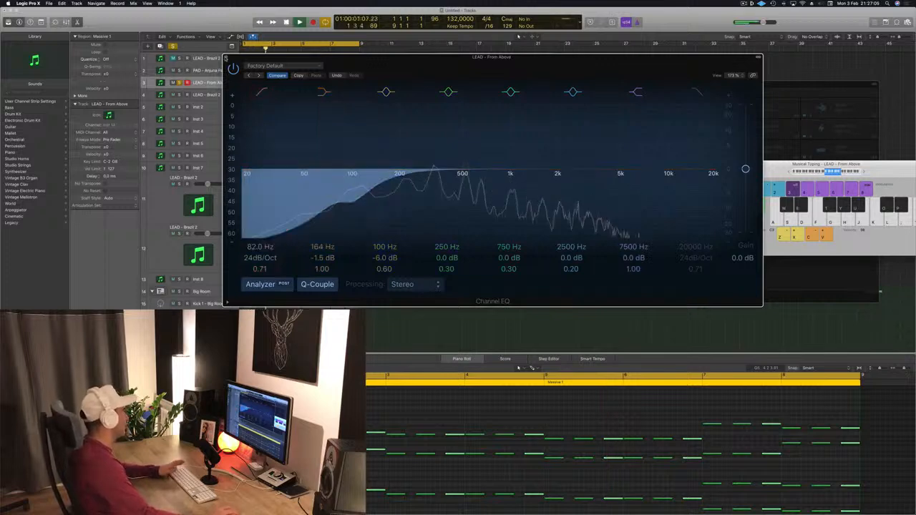
pyautogui.press('super+w')
pyautogui.press('space')
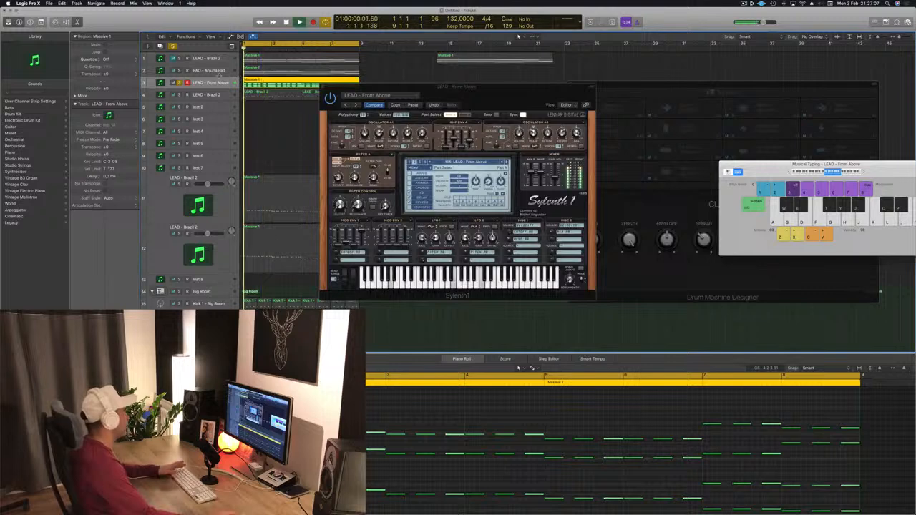
# Solo and select the LEAD - Brazil 2 melody on track 12, and close the LEAD - From Above Sylenth1 window.
pyautogui.press('space')
pyautogui.scroll(-1, 184, 132)
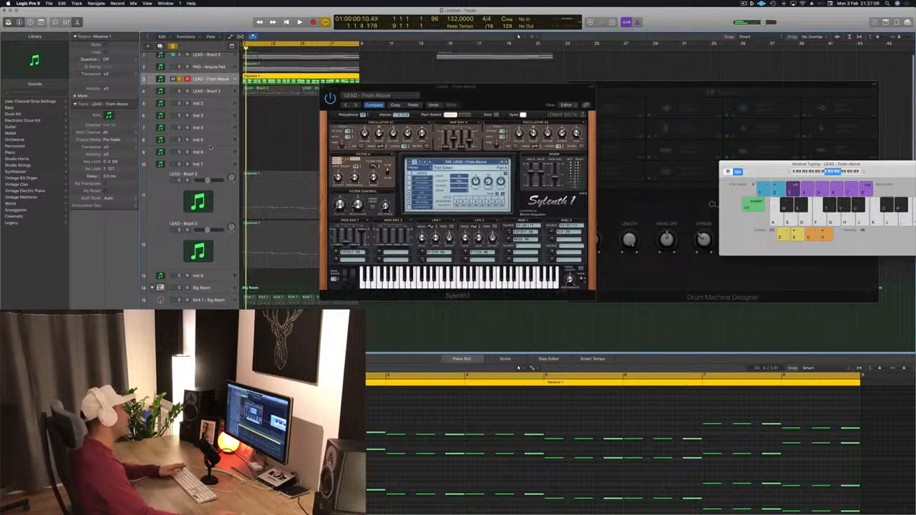
pyautogui.press('space')
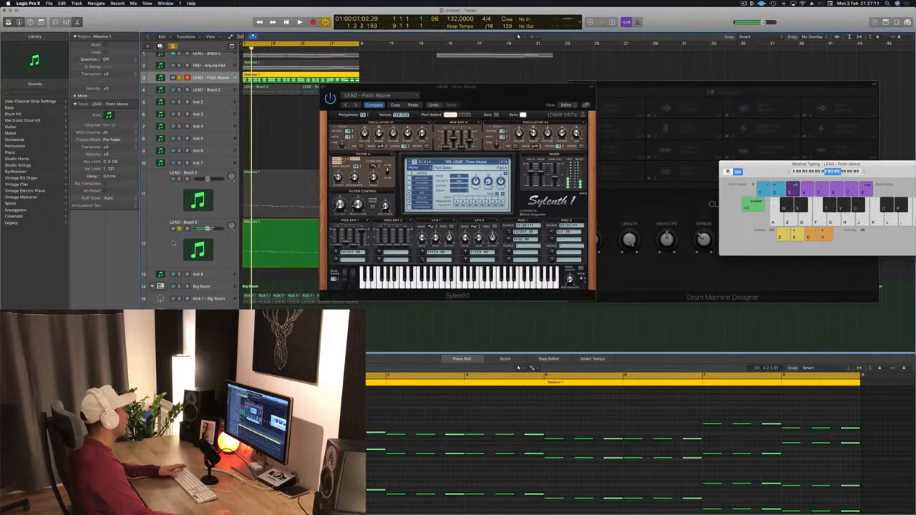
pyautogui.click(170, 247)
pyautogui.press('space')
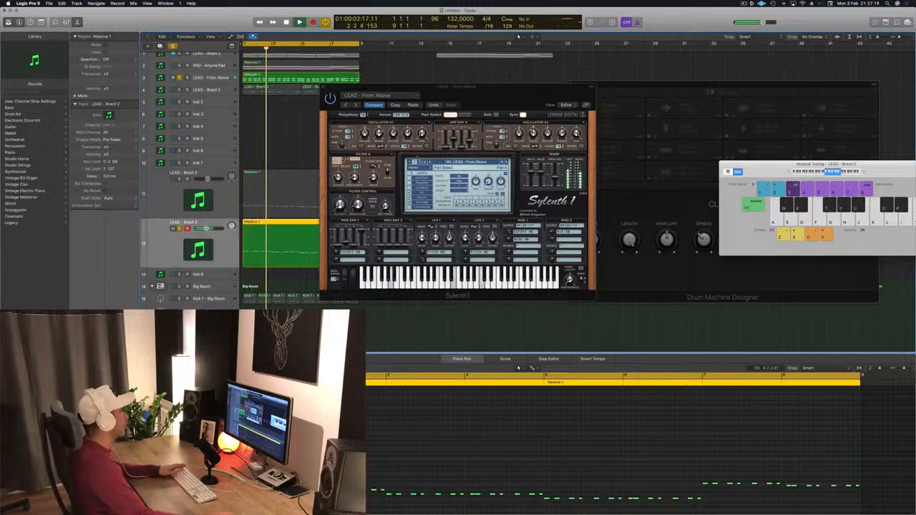
pyautogui.moveTo(324, 88); pyautogui.dragTo(505, 138)
pyautogui.click(506, 139)
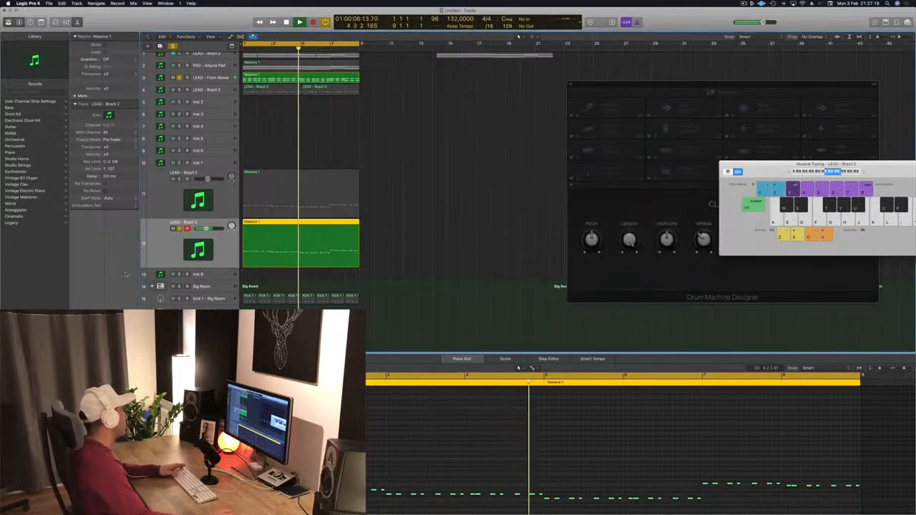
# Solo the LEAD - Brazil 2 melody on track 11 and adjust the filter control cutoff in its Sylenth1.
pyautogui.click(169, 195)
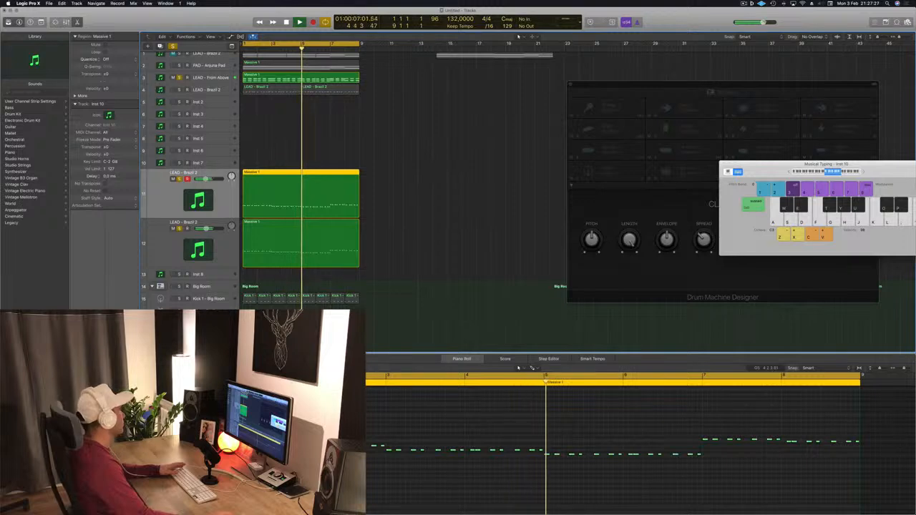
pyautogui.doubleClick(198, 200)
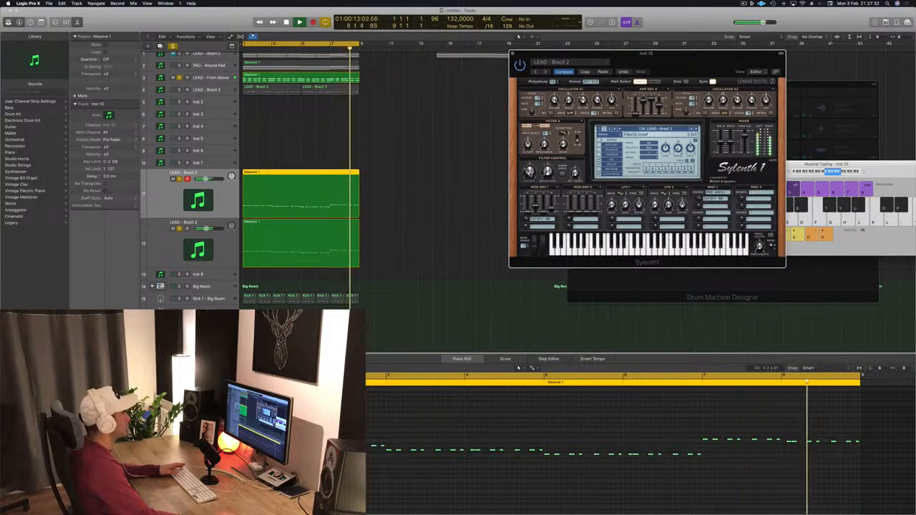
pyautogui.press('super+w')
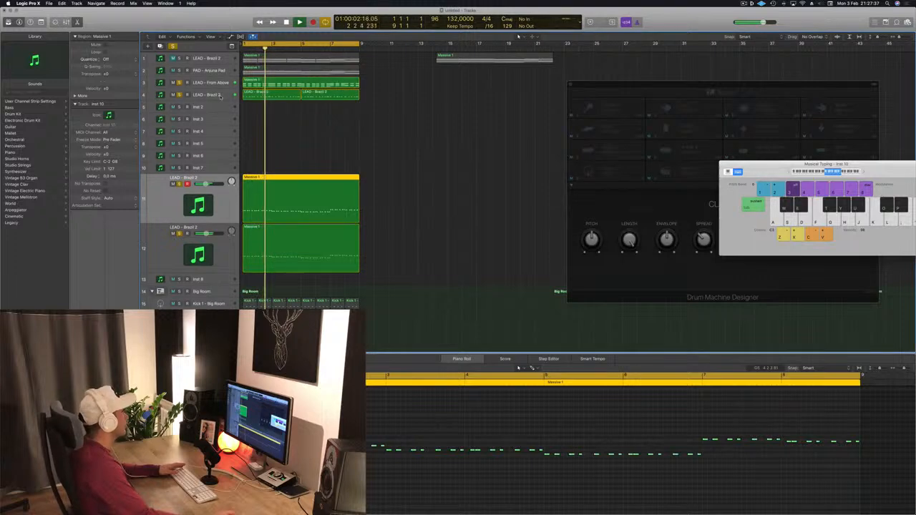
# Solo the LEAD - Brazil 2 track 4 and the PAD - Anjuna Pad track, and open a Channel EQ on the pad.
pyautogui.click(177, 95)
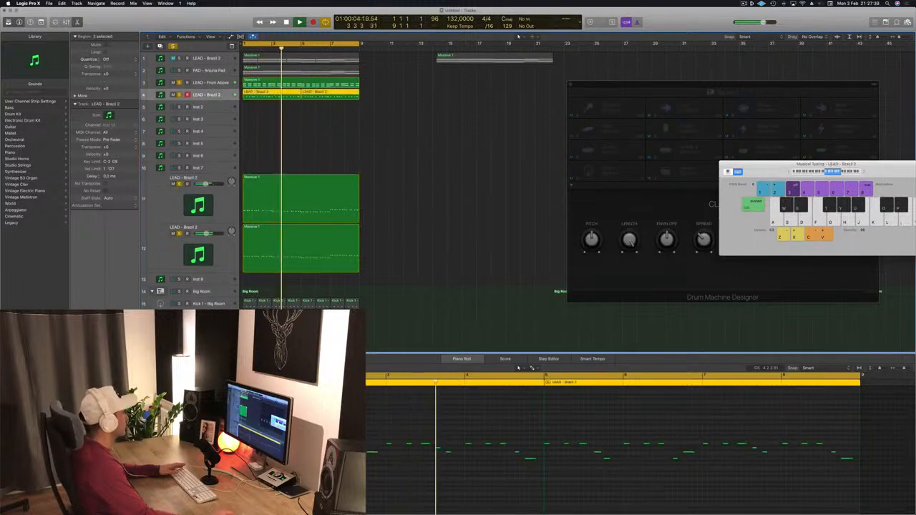
pyautogui.click(184, 71)
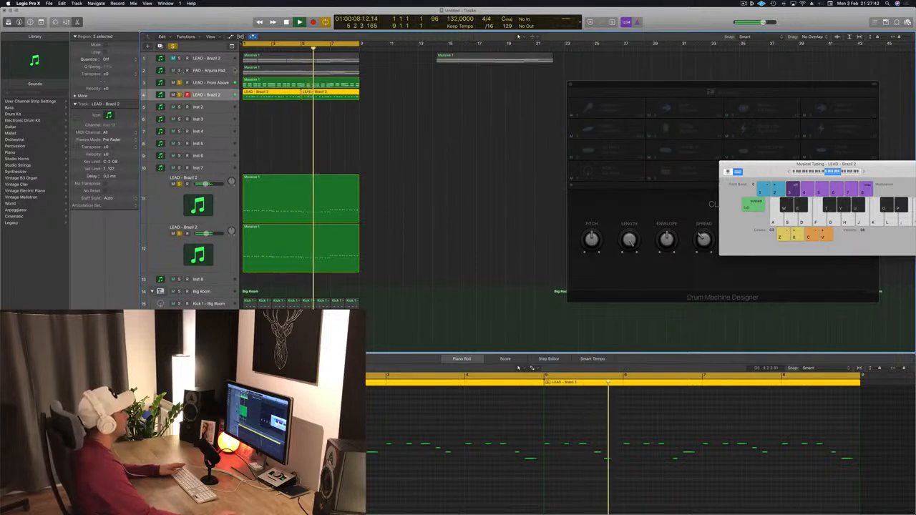
pyautogui.click(184, 72)
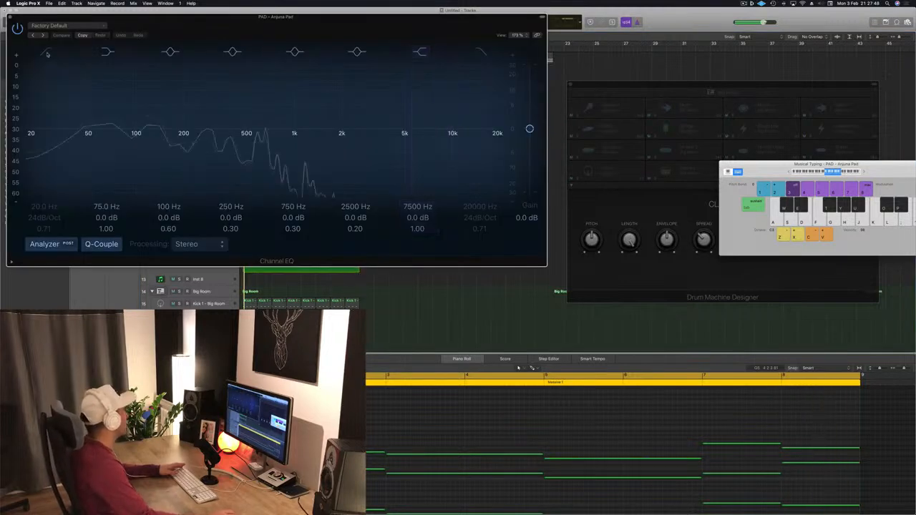
# Apply an 80 Hz low cut with a Q of 0.83 to the PAD - Anjuna Pad EQ and close its window.
pyautogui.click(40, 142)
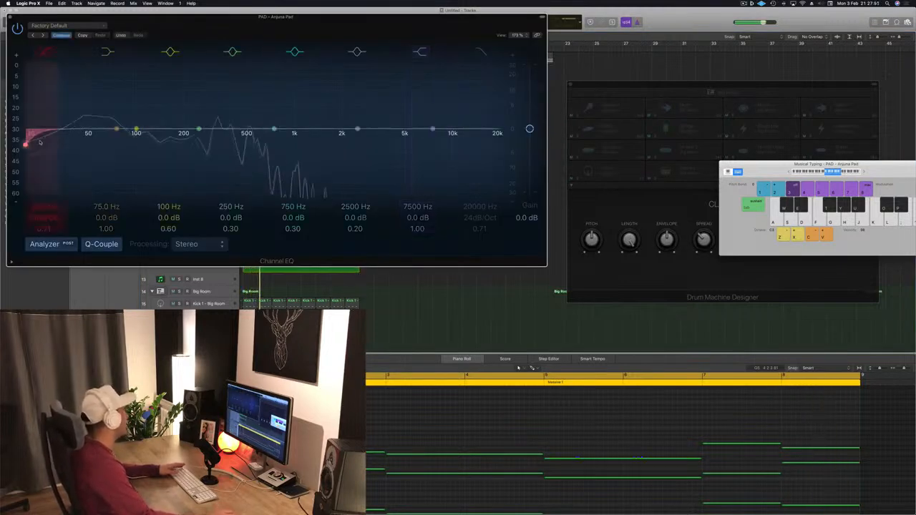
pyautogui.moveTo(54, 145); pyautogui.dragTo(129, 141)
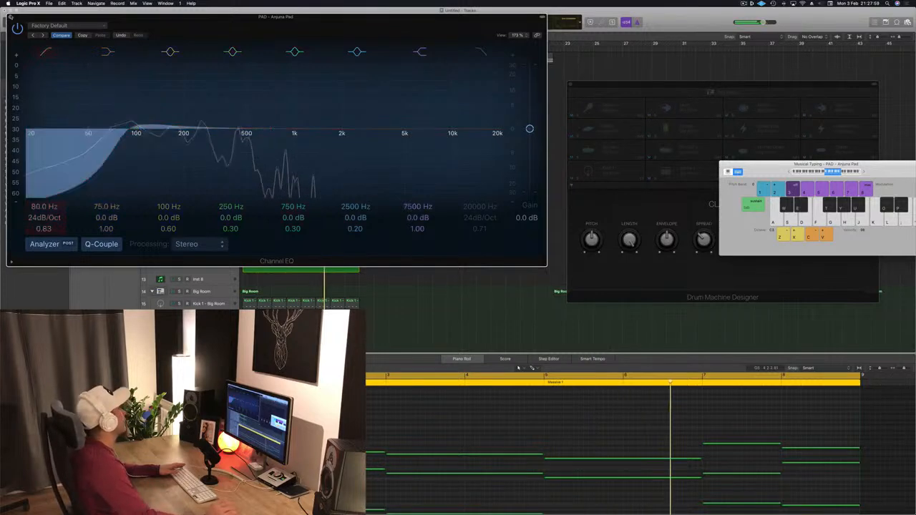
pyautogui.press('super+w')
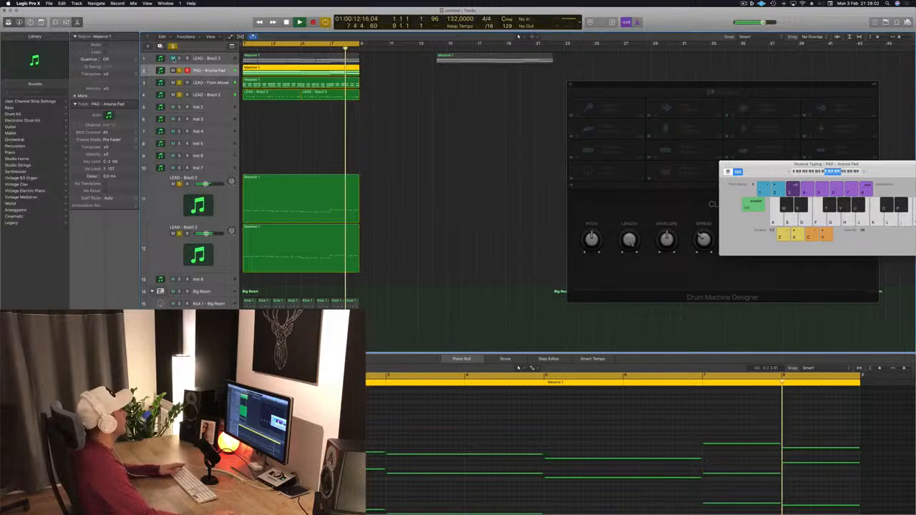
# Unmute and solo the LEAD - Brazil 2 track 1 and open a Channel EQ on it.
pyautogui.click(173, 58)
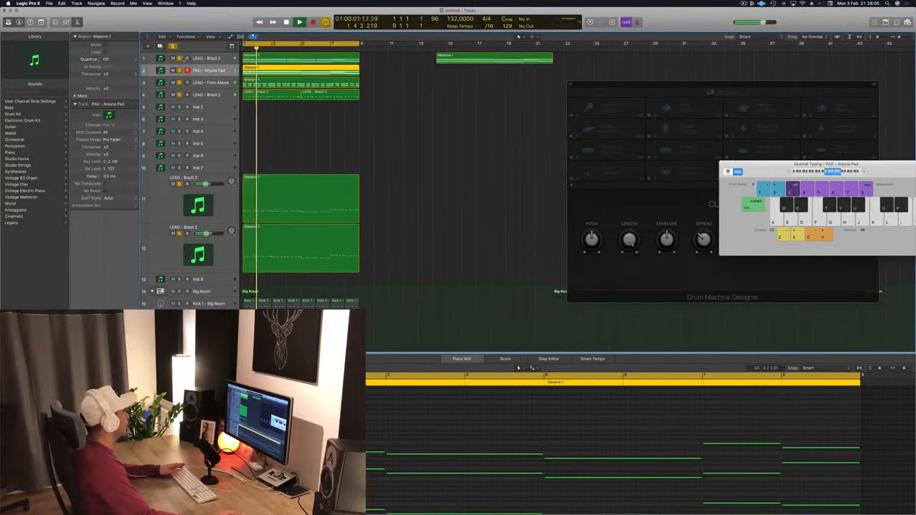
pyautogui.click(218, 59)
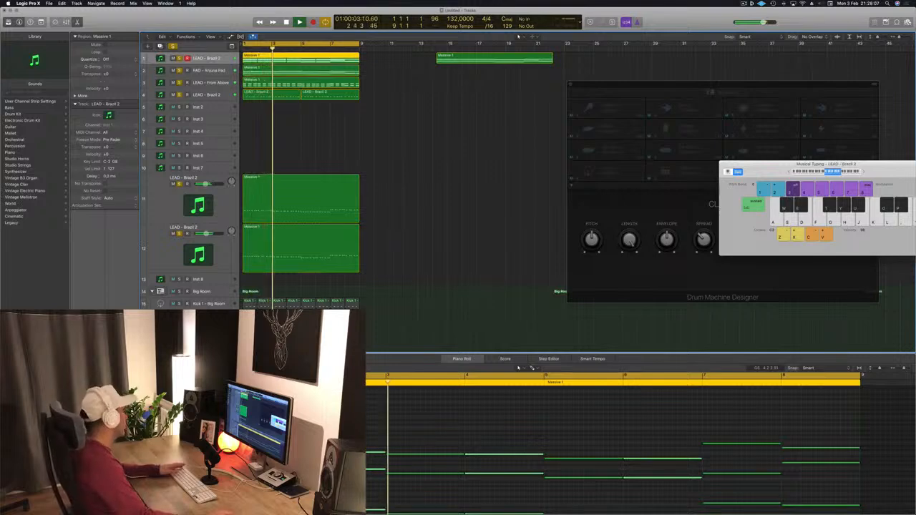
pyautogui.click(88, 327)
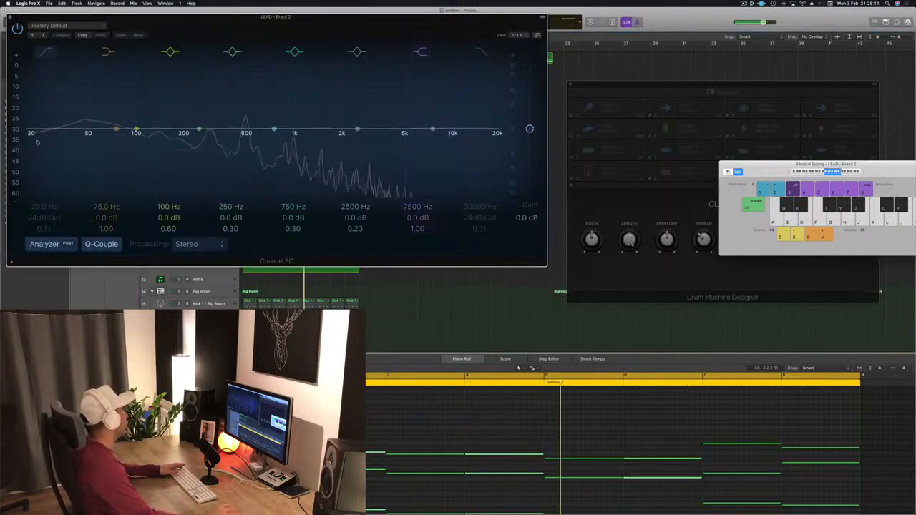
# Stop playback and set the LEAD - Brazil 2 track 1 EQ's low cut to 180 Hz at 24 dB/Oct.
pyautogui.moveTo(34, 136); pyautogui.dragTo(26, 143)
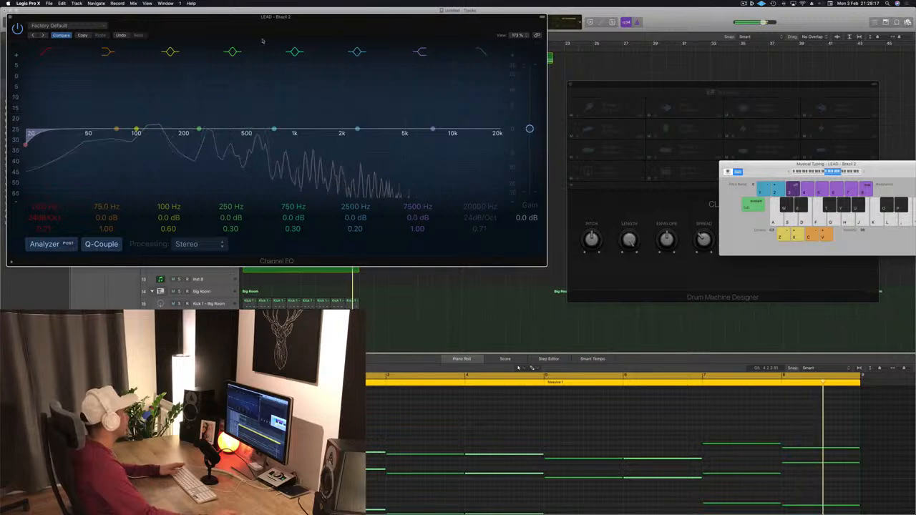
pyautogui.moveTo(262, 41); pyautogui.dragTo(382, 60)
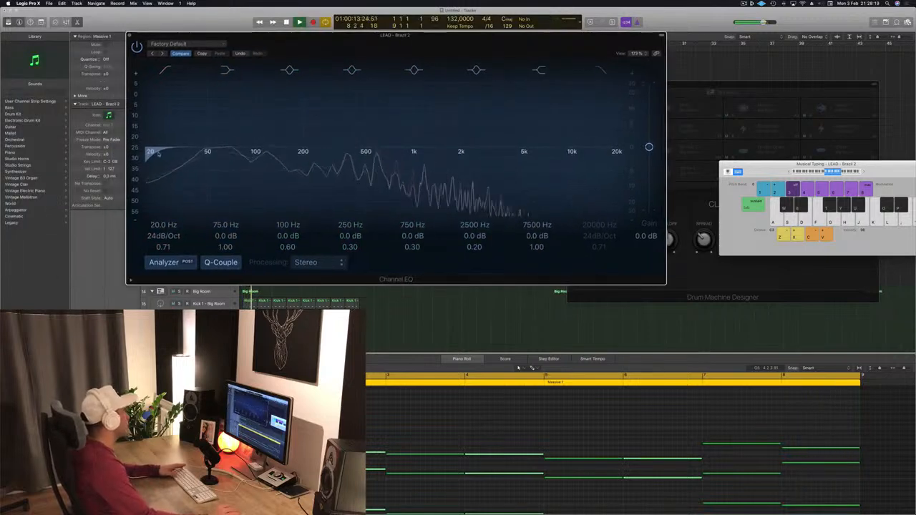
pyautogui.press('space')
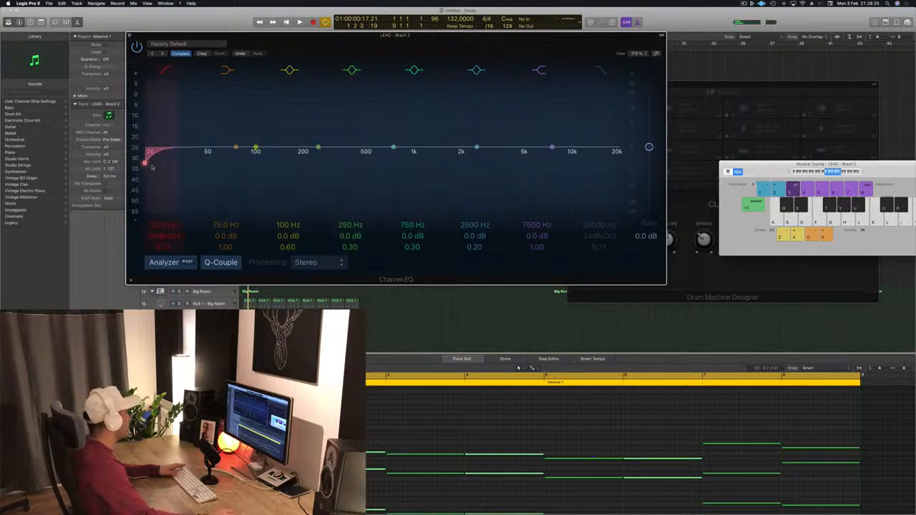
pyautogui.moveTo(152, 163); pyautogui.dragTo(293, 161)
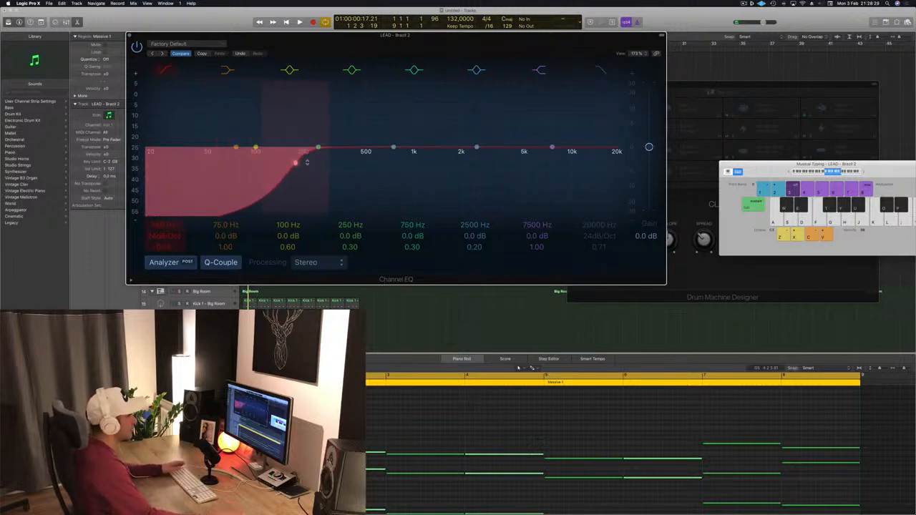
pyautogui.moveTo(539, 44); pyautogui.dragTo(601, 56)
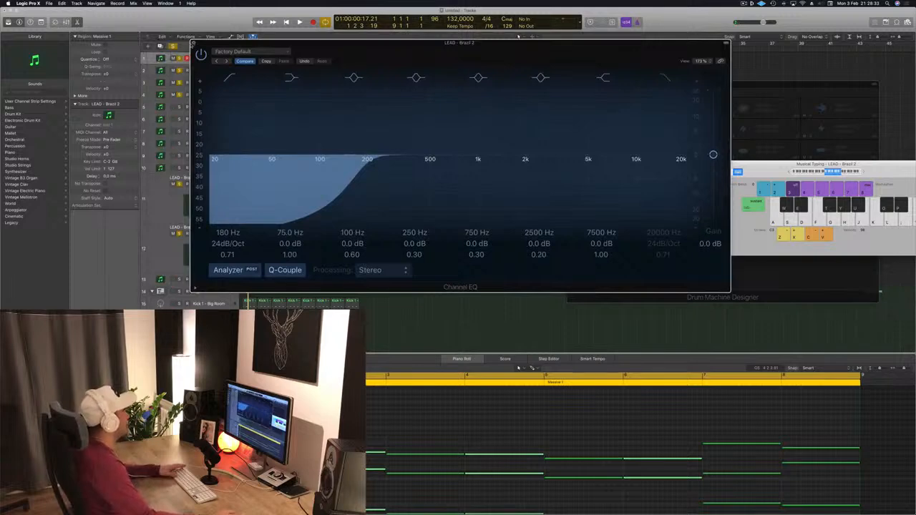
# Close the Channel EQ window, play the loop and mute the LEAD - Brazil 2 track 1.
pyautogui.press('super+w')
pyautogui.click(388, 146)
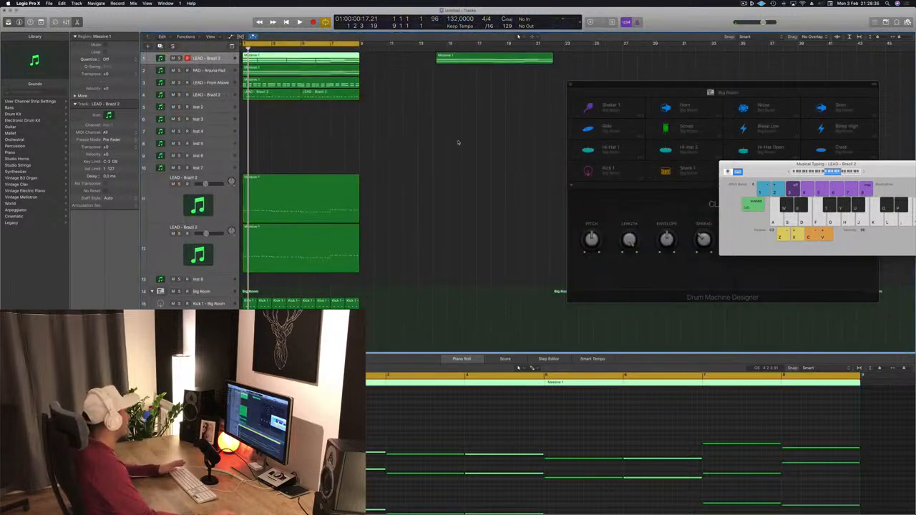
pyautogui.press('space')
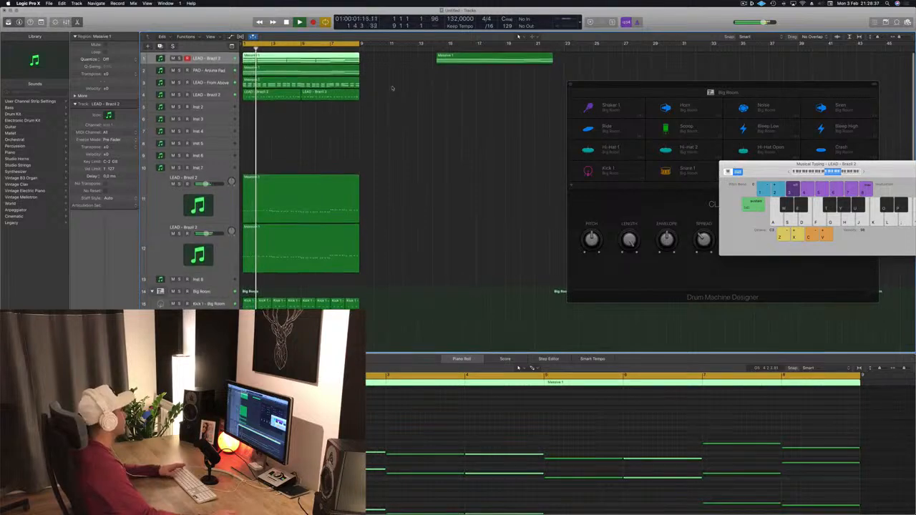
pyautogui.press('space')
pyautogui.press('space')
pyautogui.click(172, 58)
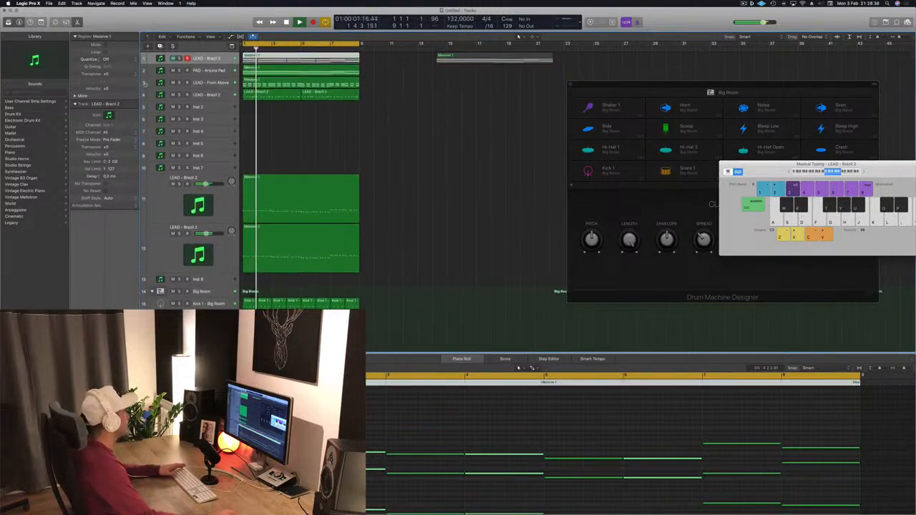
# Audition the PAD - Anjuna Pad in solo, return to the full mix and select the LEAD - Brazil 2 track 4.
pyautogui.click(180, 71)
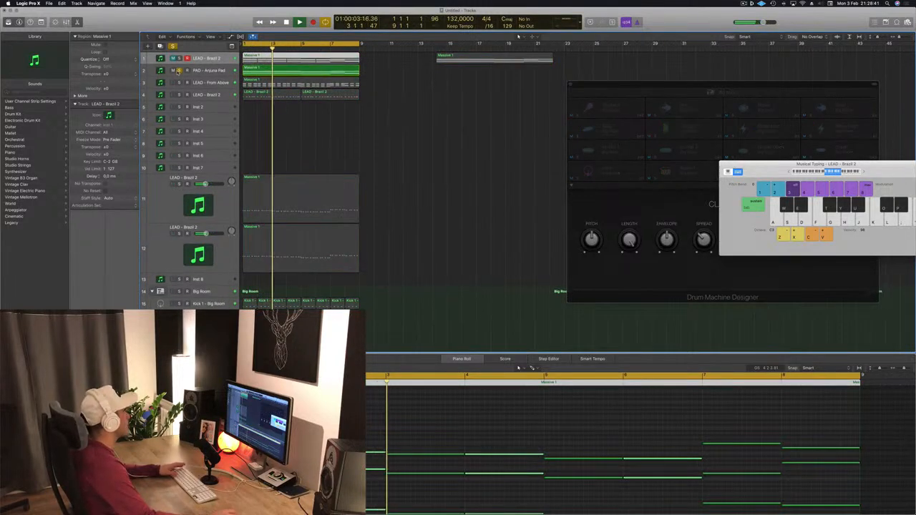
pyautogui.click(179, 70)
pyautogui.click(462, 136)
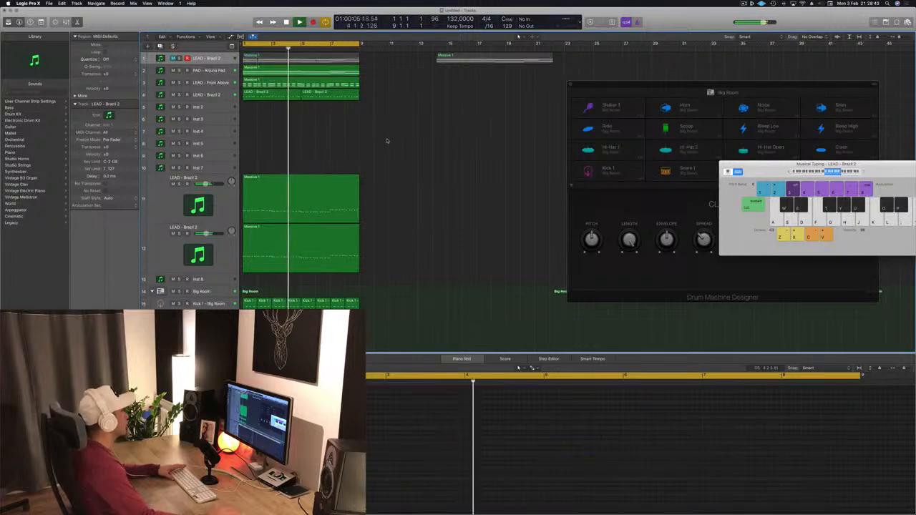
pyautogui.click(206, 95)
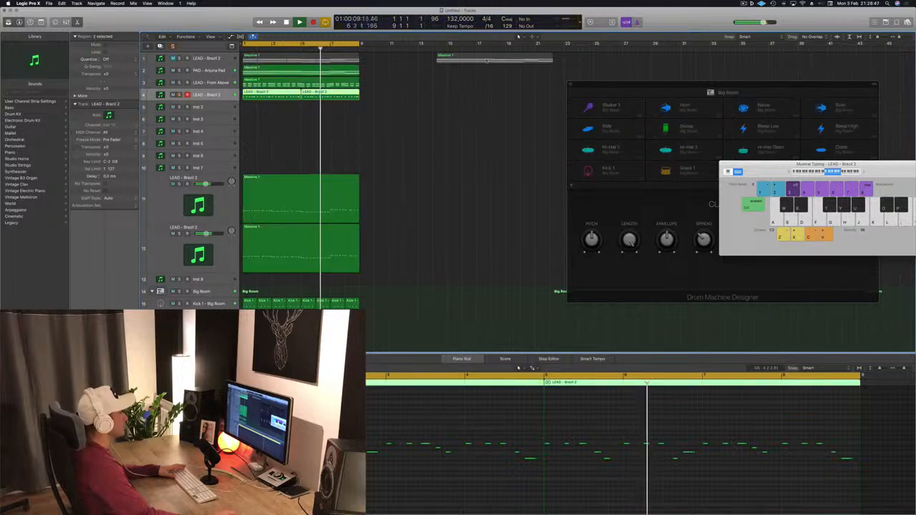
# Move the spare Massive 1 region on track 1 further along the timeline and repeat the eight-bar section across all tracks up to bar 33.
pyautogui.moveTo(480, 59); pyautogui.dragTo(637, 66)
pyautogui.scroll(-4, 376, 137)
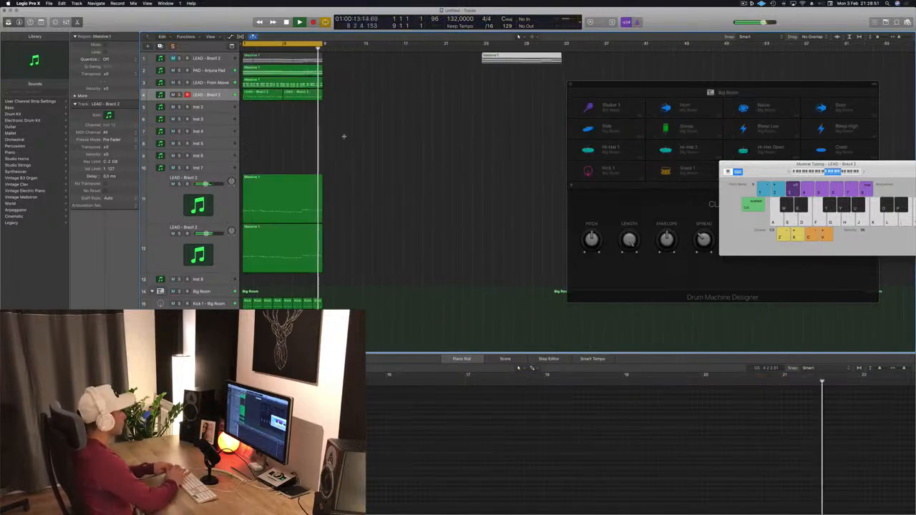
pyautogui.press('ctrl+super+r')
pyautogui.click(344, 137)
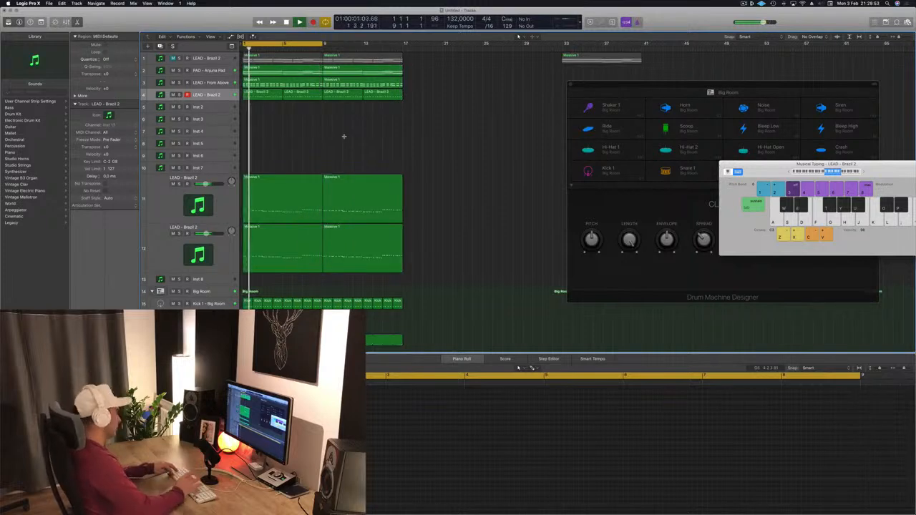
pyautogui.press('ctrl+super+r')
pyautogui.press('ctrl+super+r')
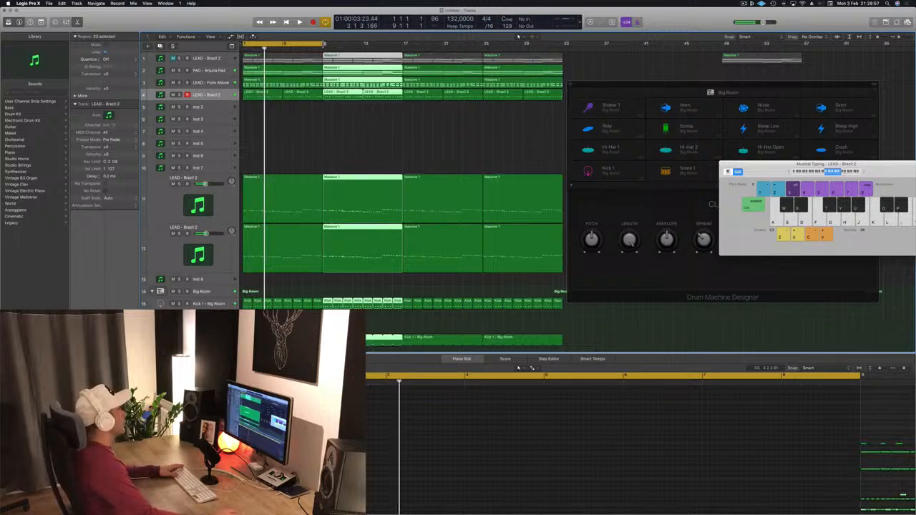
# Extend the cycle range to bar 33, stop playback and show the secondary ruler.
pyautogui.moveTo(324, 44); pyautogui.dragTo(562, 44)
pyautogui.click(567, 58)
pyautogui.press('space')
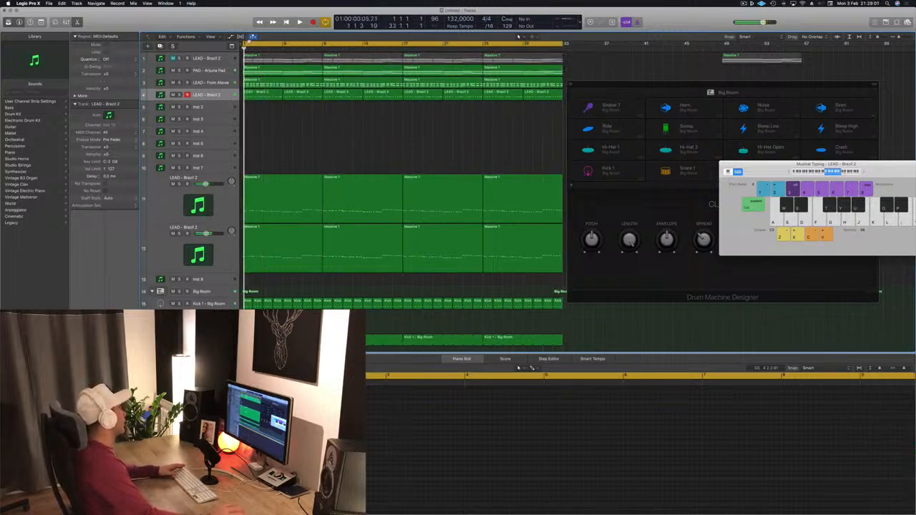
pyautogui.click(222, 37)
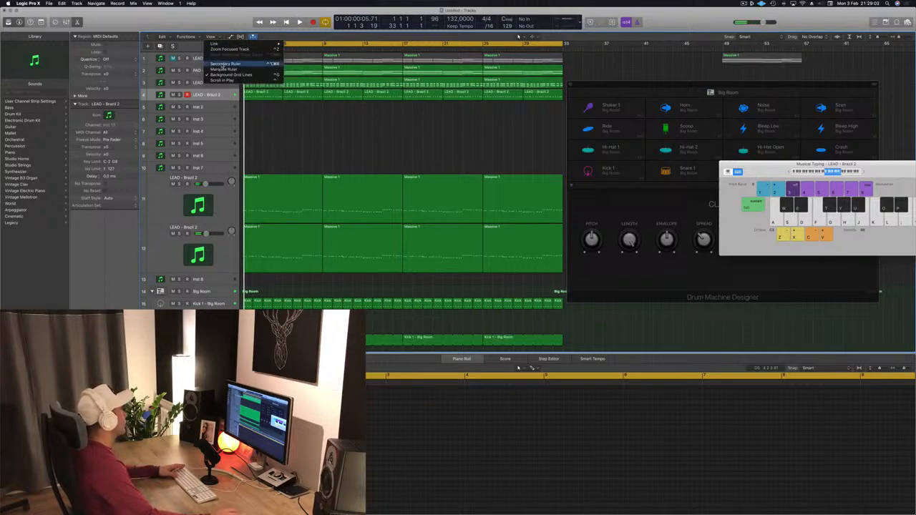
pyautogui.click(224, 65)
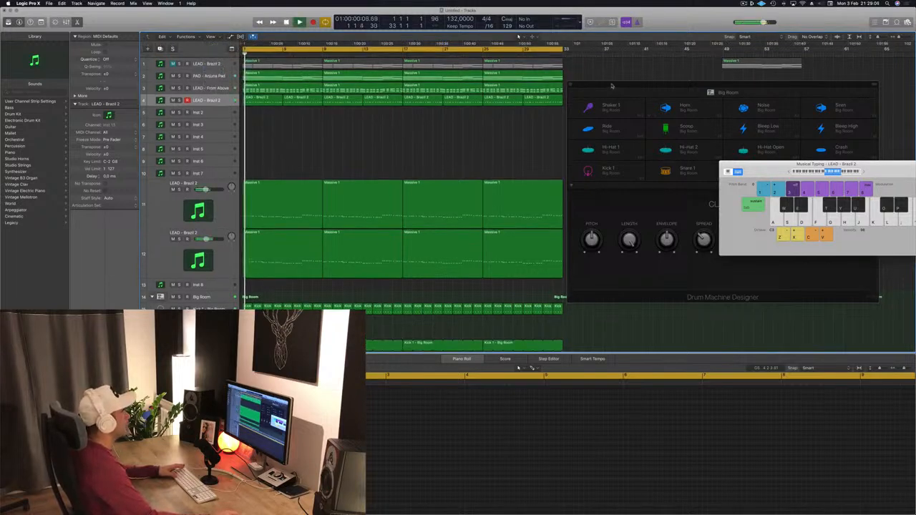
# Move the Drum Machine Designer window aside and repeat the regions of all tracks from bar 33 to bar 65.
pyautogui.moveTo(611, 86); pyautogui.dragTo(720, 141)
pyautogui.press('space')
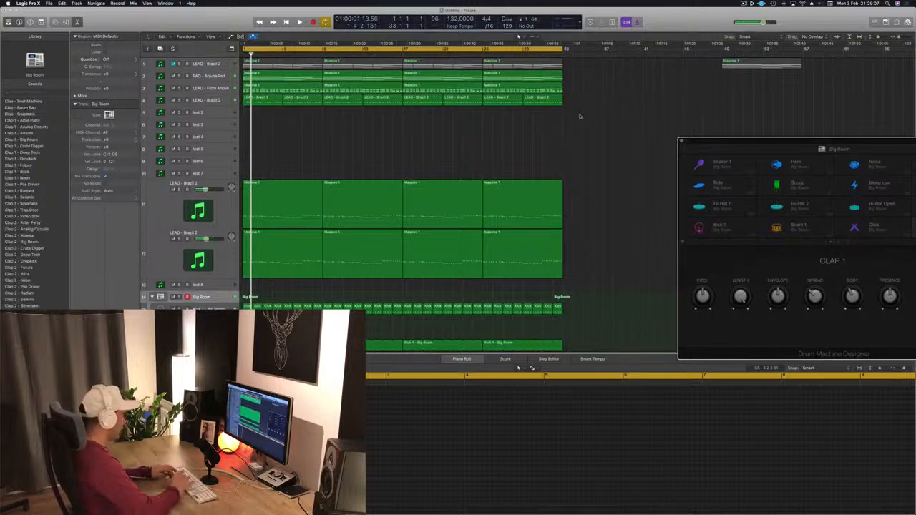
pyautogui.press('super+r')
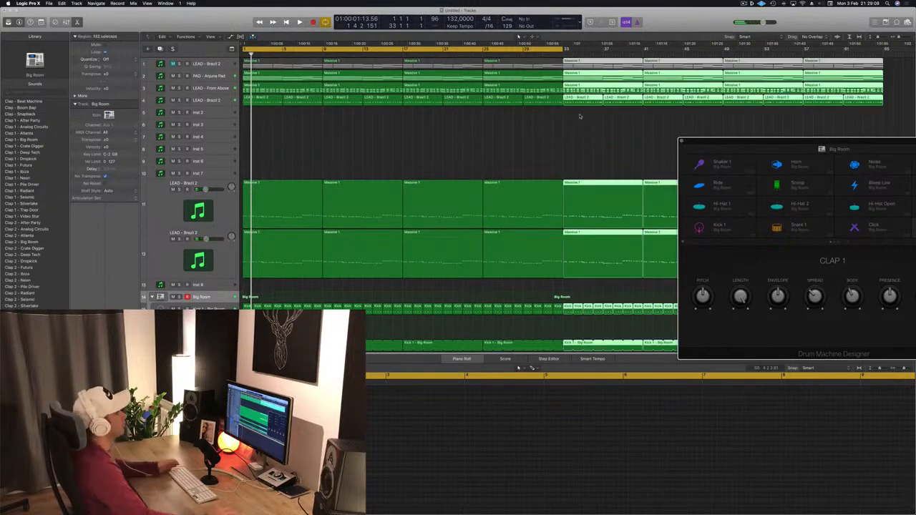
pyautogui.press('super+Left')
pyautogui.click(519, 157)
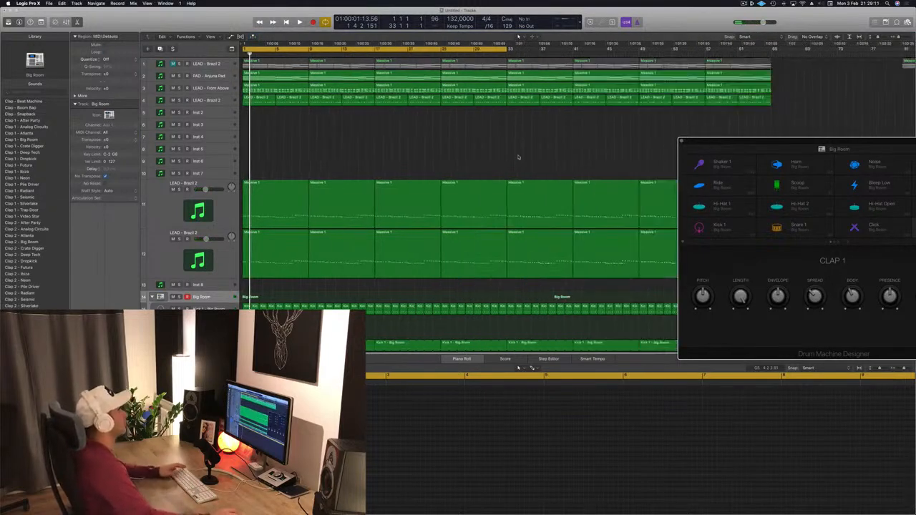
# Extend the cycle range to bar 65 during playback, reposition the Drum Machine Designer window and return the playhead to the start.
pyautogui.press('space')
pyautogui.moveTo(510, 48); pyautogui.dragTo(773, 74)
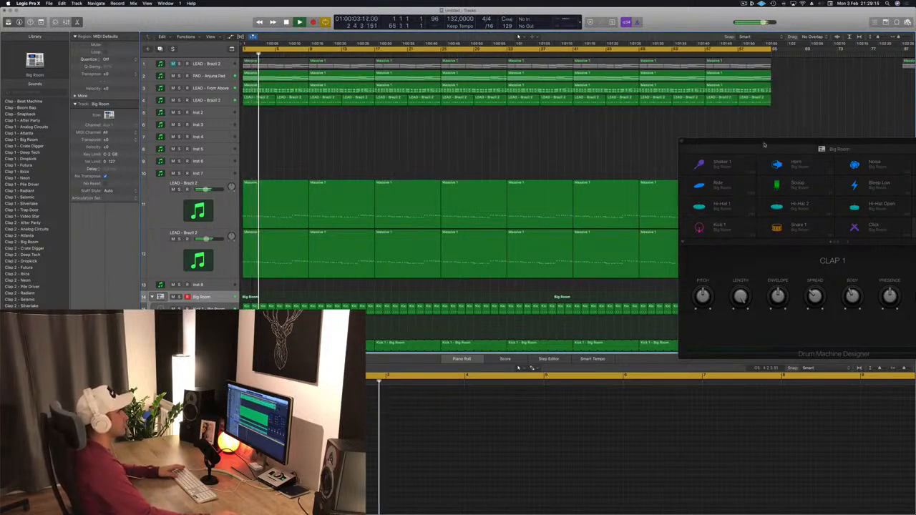
pyautogui.moveTo(795, 148); pyautogui.dragTo(741, 66)
pyautogui.click(278, 139)
pyautogui.press('Return')
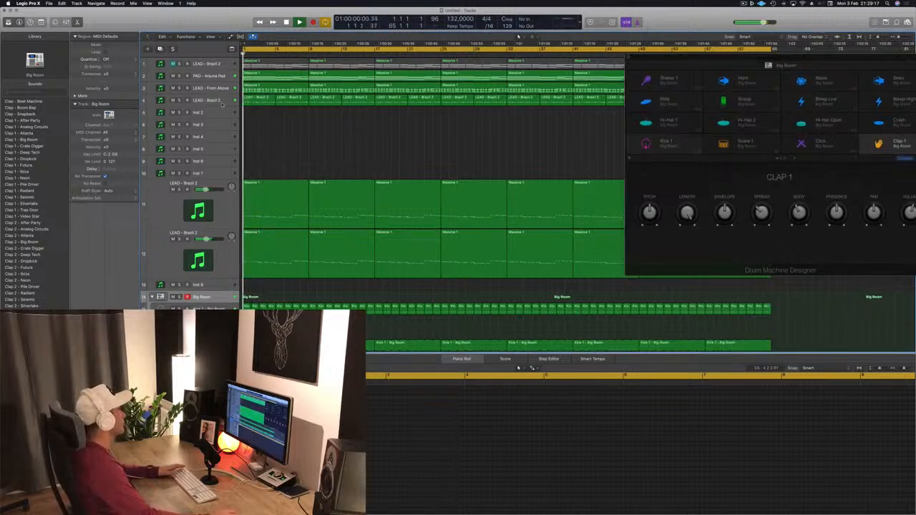
# Select the LEAD - Brazil 2 track 4, play part of the arrangement and close the Drum Machine Designer window.
pyautogui.click(218, 101)
pyautogui.press('space')
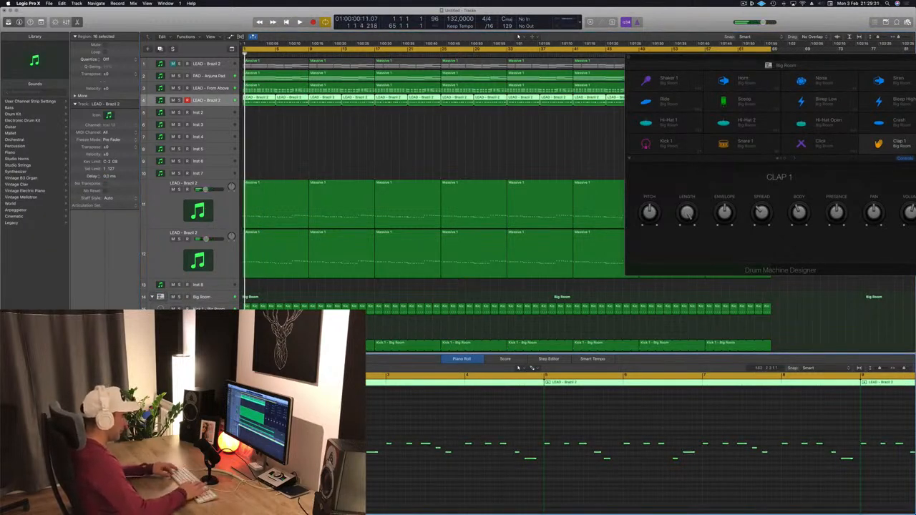
pyautogui.press('space')
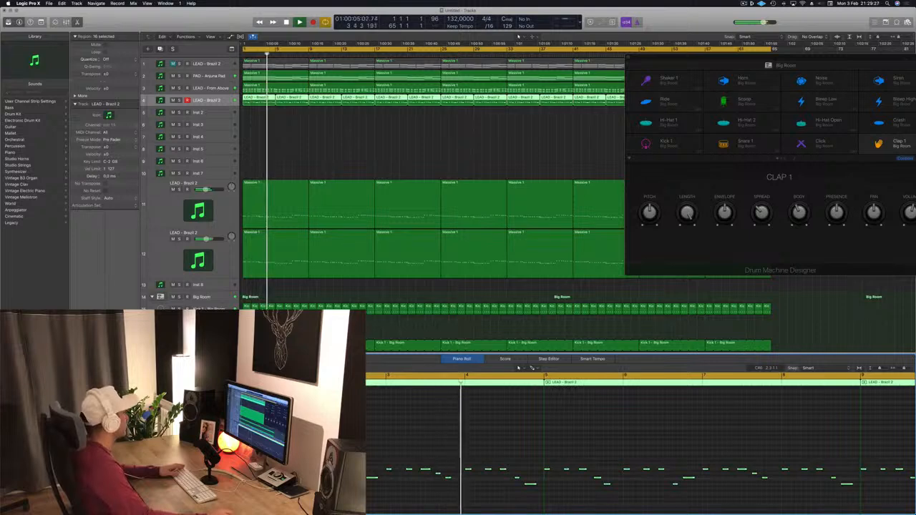
pyautogui.click(336, 144)
pyautogui.moveTo(641, 57); pyautogui.dragTo(521, 64)
pyautogui.press('space')
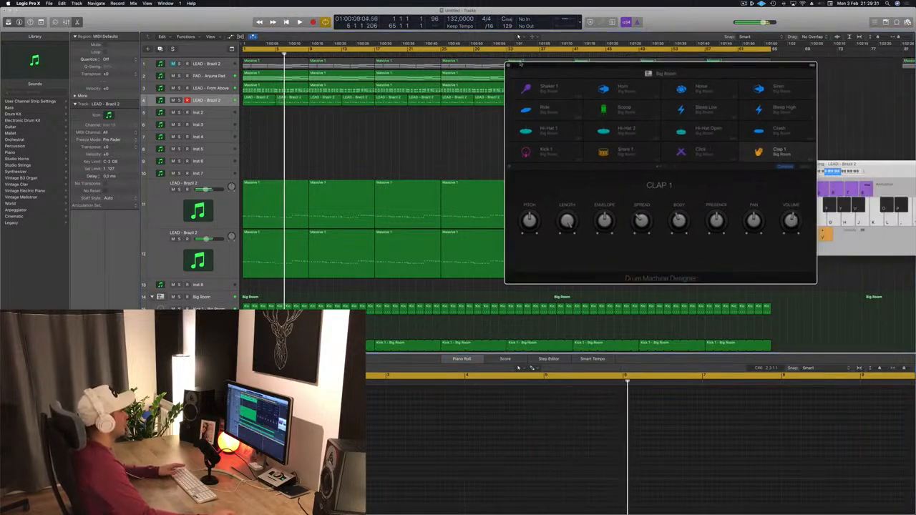
pyautogui.click(508, 66)
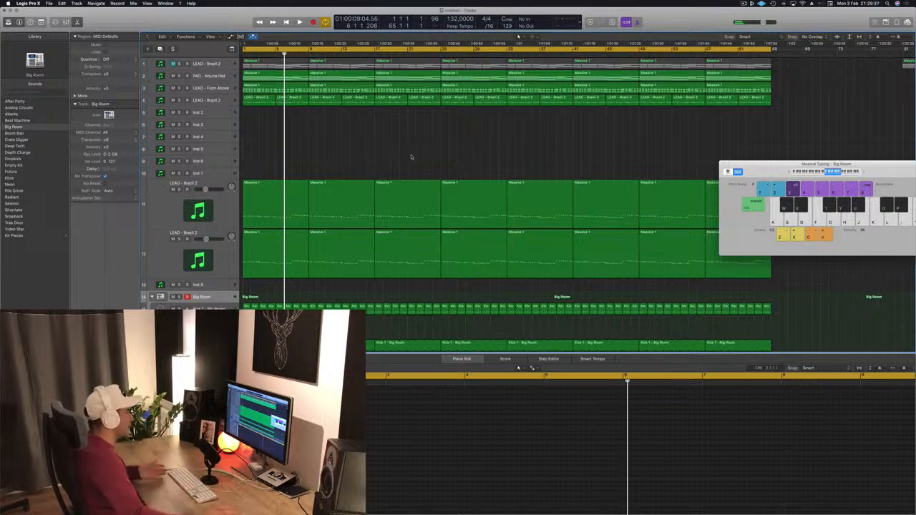
# Move the Musical Typing window over the lower tracks and play the arrangement from the start.
pyautogui.press('Return')
pyautogui.press('space')
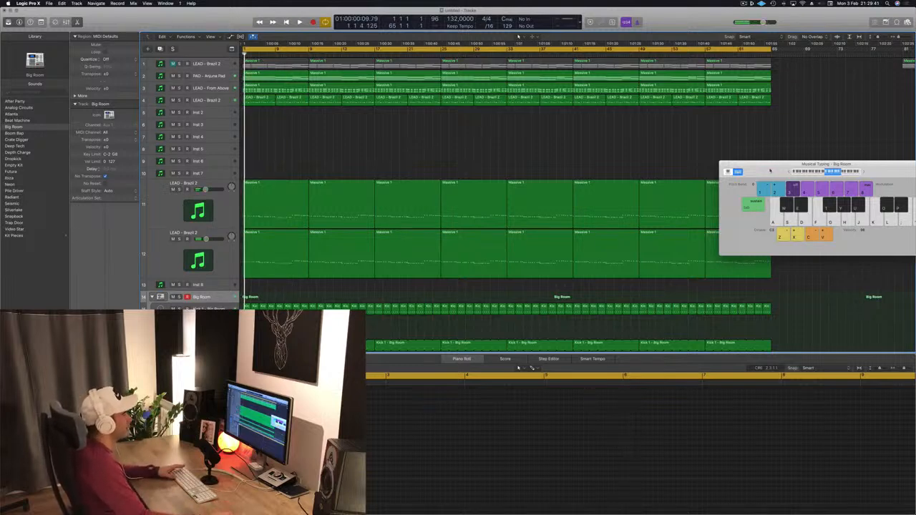
pyautogui.moveTo(770, 171); pyautogui.dragTo(612, 224)
pyautogui.press('space')
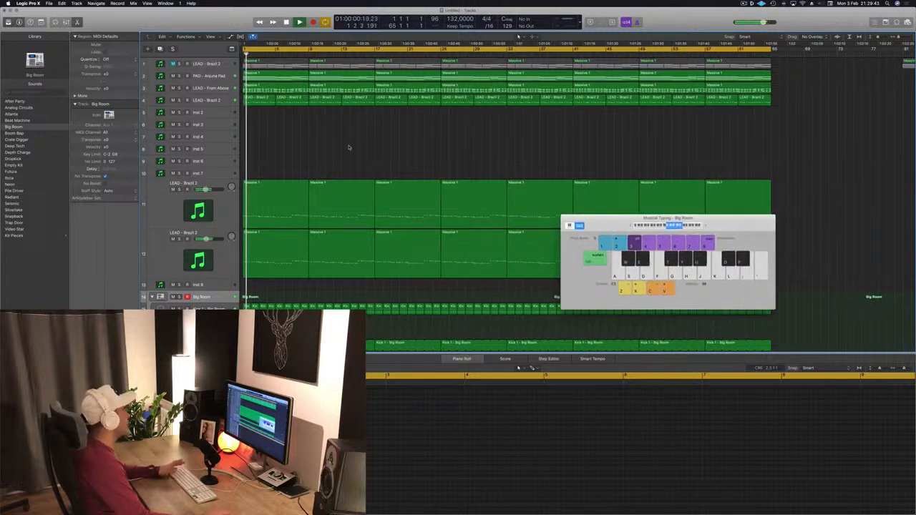
pyautogui.press('space')
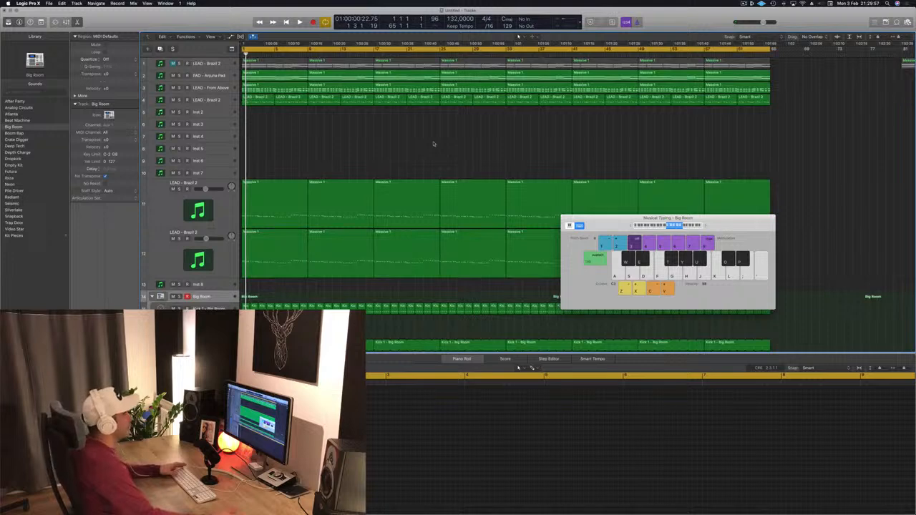
pyautogui.press('space')
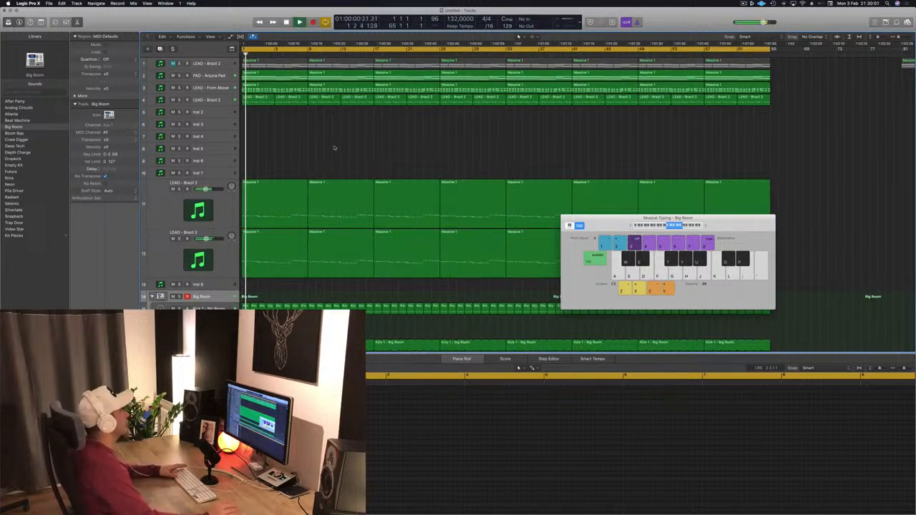
# Delete the LEAD - Brazil 2 regions before bar 17 on track 4 and play from the start.
pyautogui.click(201, 100)
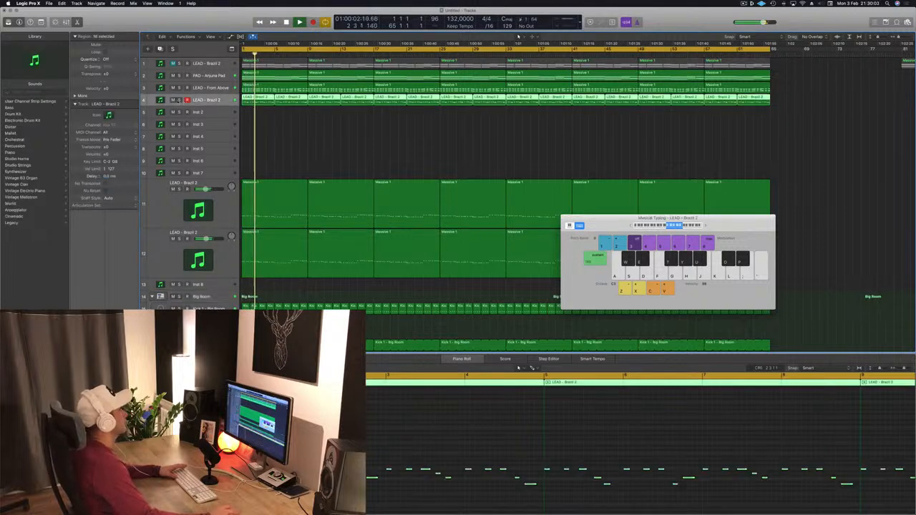
pyautogui.press('space')
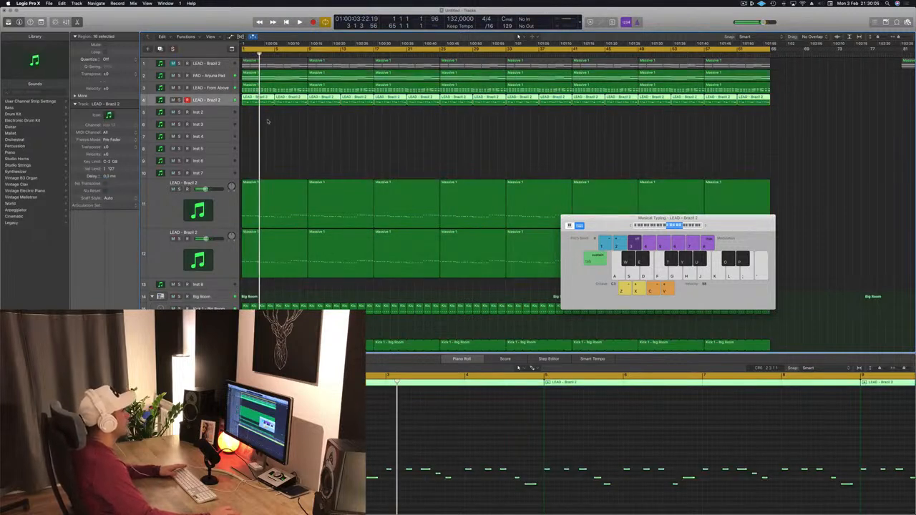
pyautogui.moveTo(267, 122); pyautogui.dragTo(365, 103)
pyautogui.press('Delete')
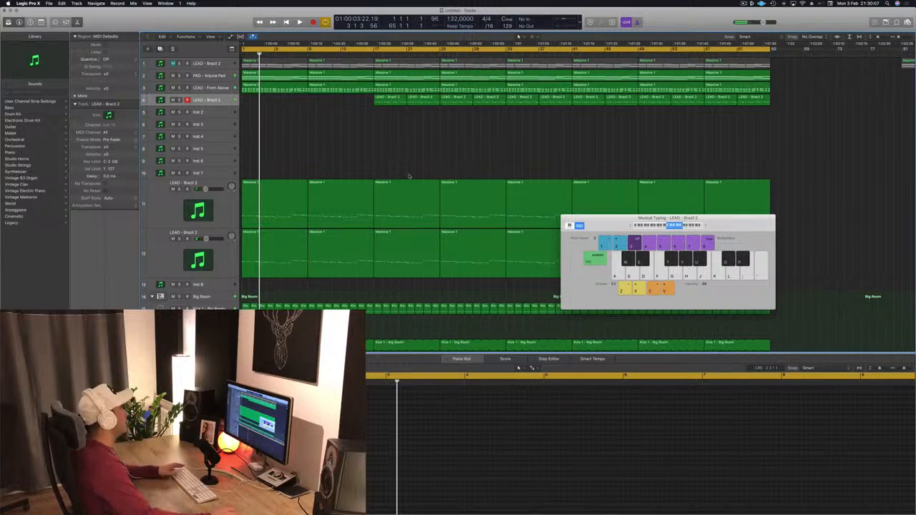
pyautogui.press('Return')
pyautogui.press('space')
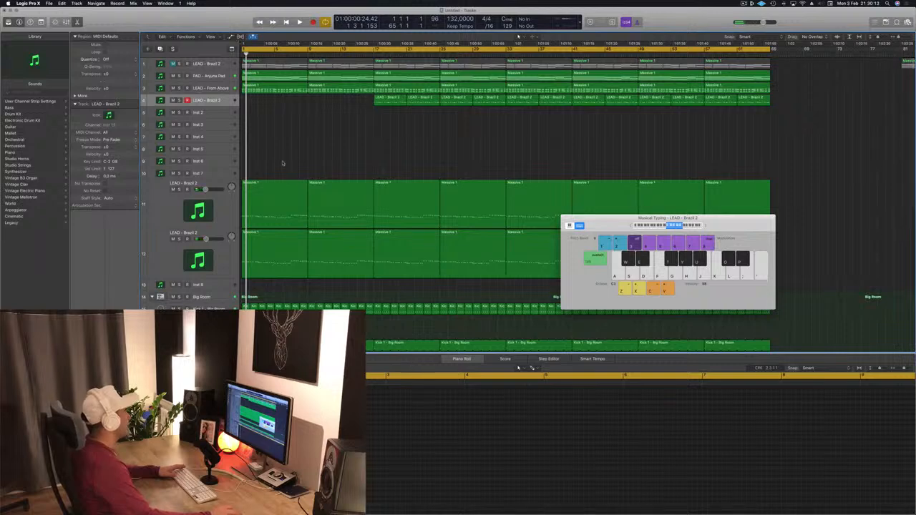
# Delete the Massive 1 regions before bar 17 on LEAD - Brazil 2 tracks 11 and 12 and on LEAD - From Above.
pyautogui.moveTo(289, 157); pyautogui.dragTo(311, 278)
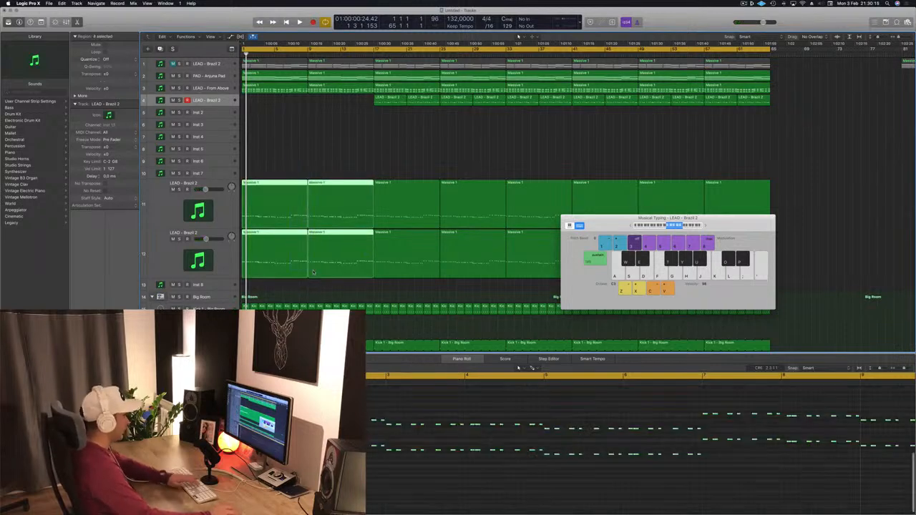
pyautogui.press('Delete')
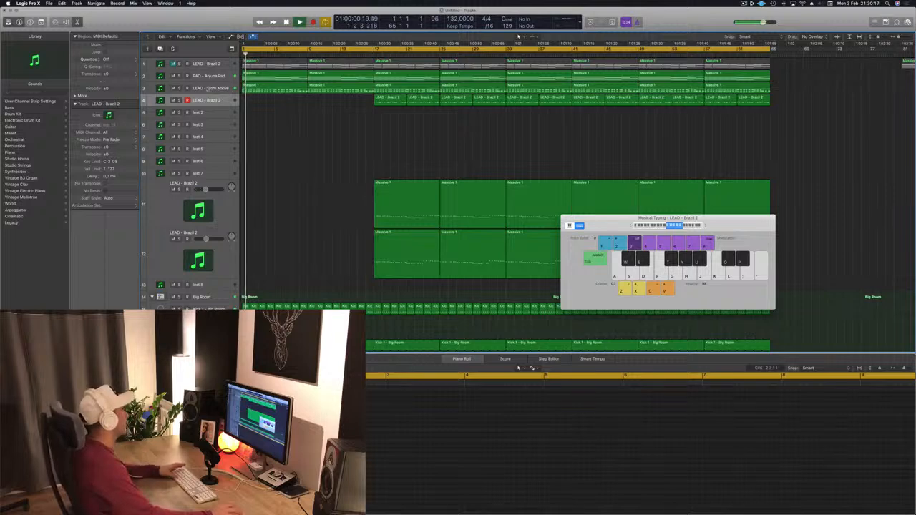
pyautogui.click(282, 91)
pyautogui.press('Delete')
pyautogui.press('Delete')
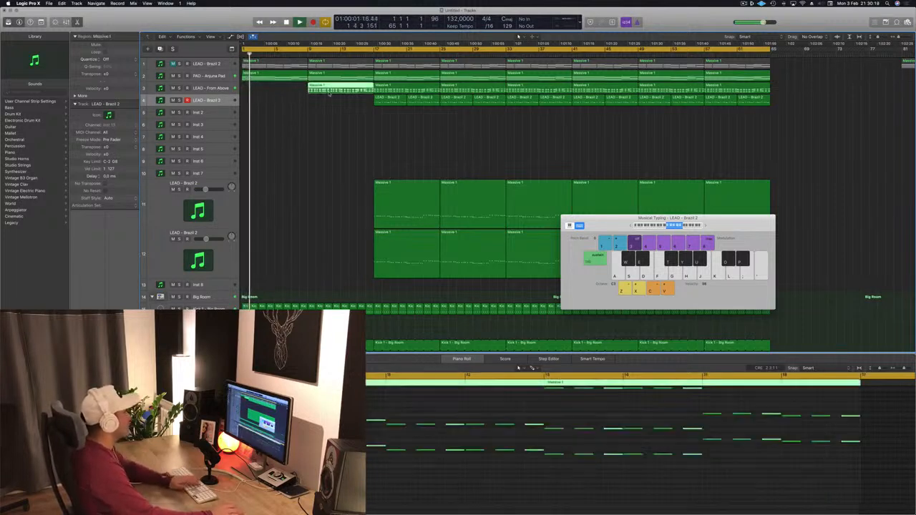
pyautogui.press('space')
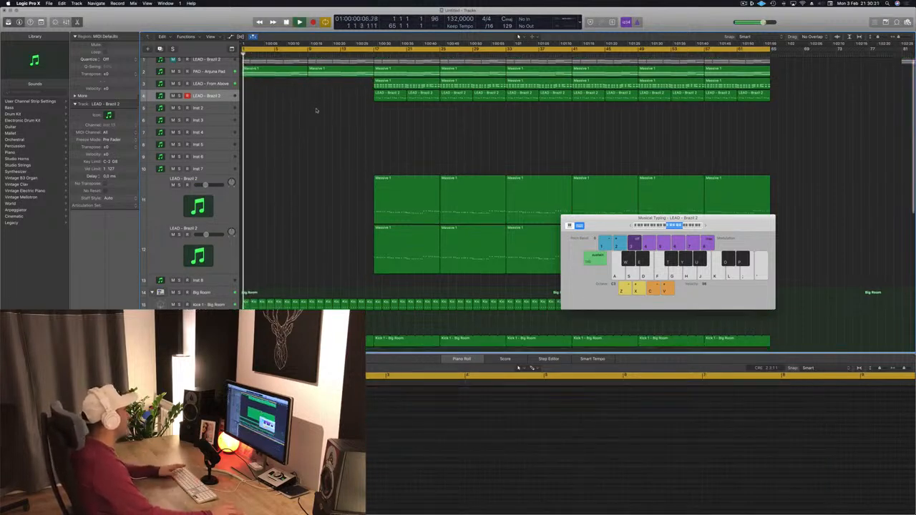
# Play the arrangement from the start while looking over the intro layers, and select the Kick 1 - Big Room track.
pyautogui.scroll(-4, 314, 112)
pyautogui.scroll(1, 315, 157)
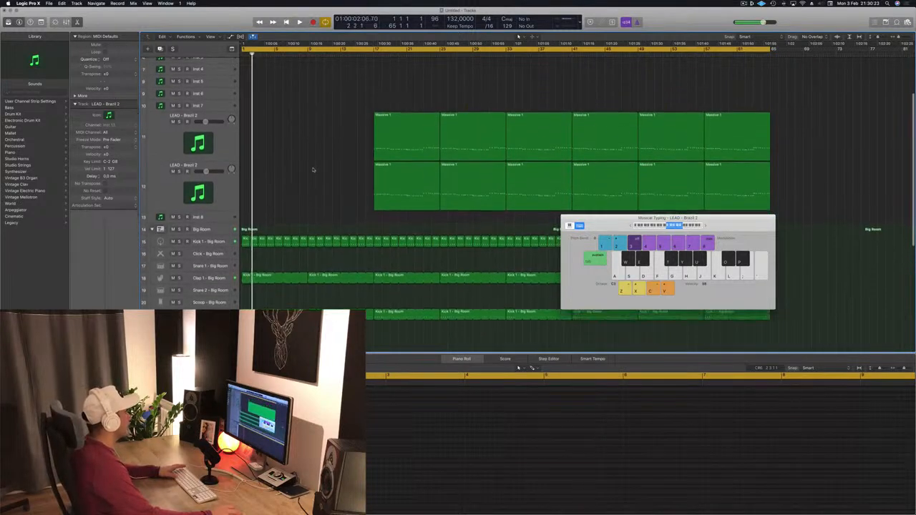
pyautogui.scroll(-2, 315, 164)
pyautogui.press('Return')
pyautogui.click(215, 198)
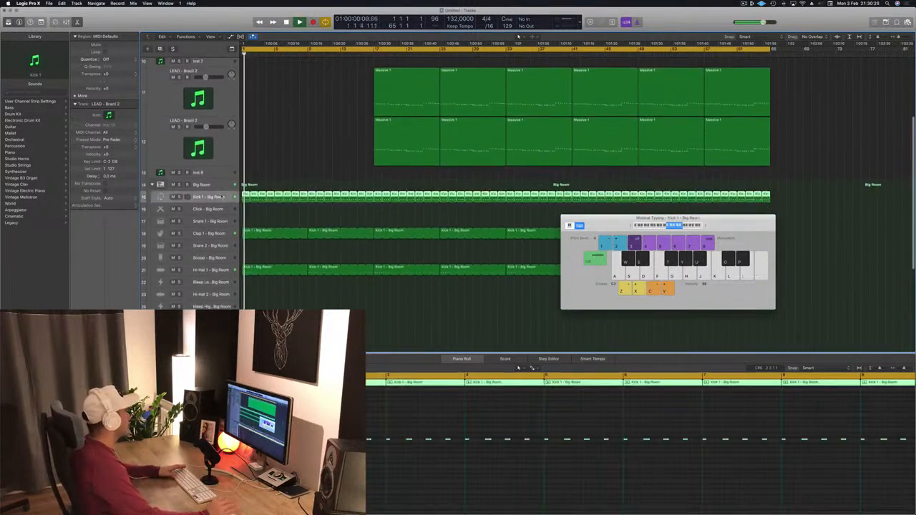
pyautogui.scroll(5, 305, 154)
pyautogui.scroll(-1, 286, 122)
pyautogui.press('space')
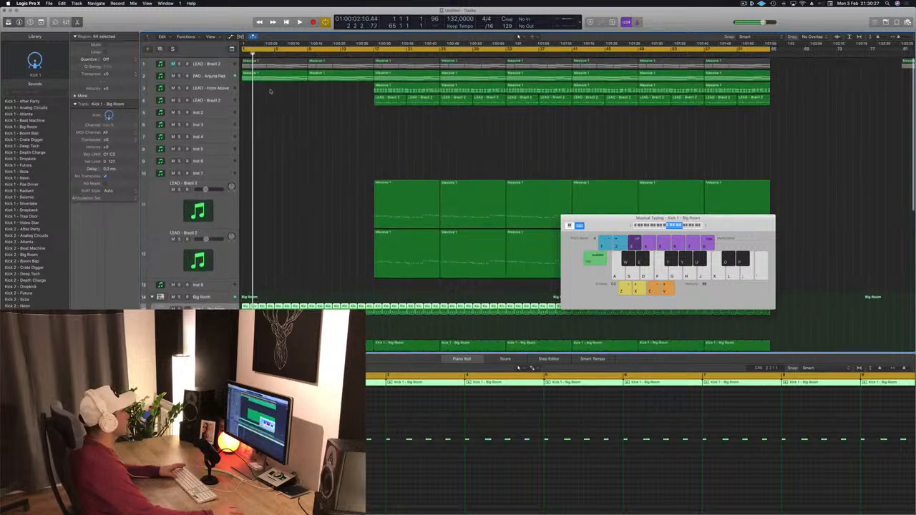
# Select the PAD - Anjuna Pad track, open its Sylenth1 window and adjust the filter control cutoff to about 3.3.
pyautogui.click(215, 75)
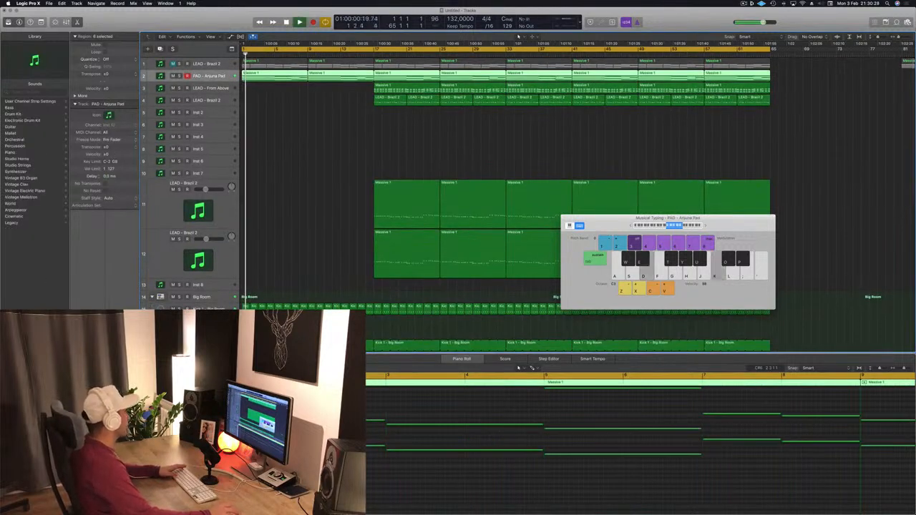
pyautogui.press('v')
pyautogui.moveTo(597, 122); pyautogui.dragTo(693, 124)
pyautogui.press('space')
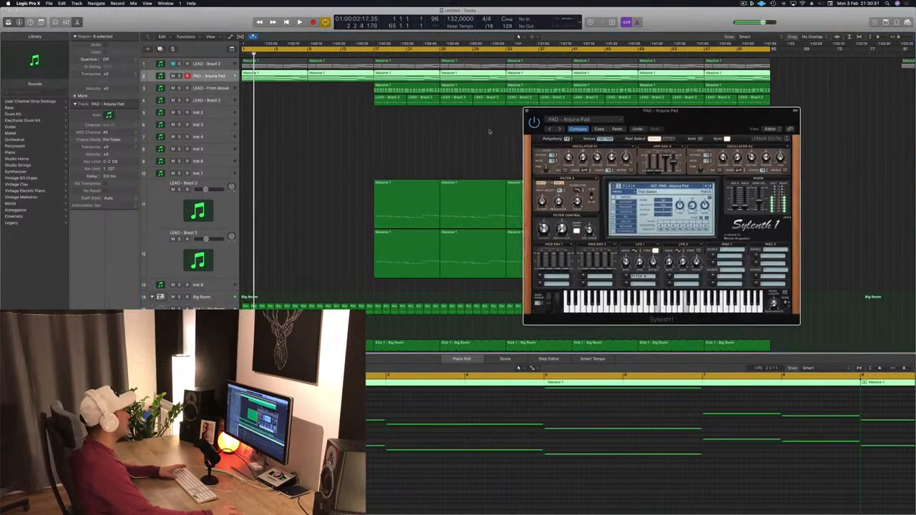
pyautogui.click(518, 367)
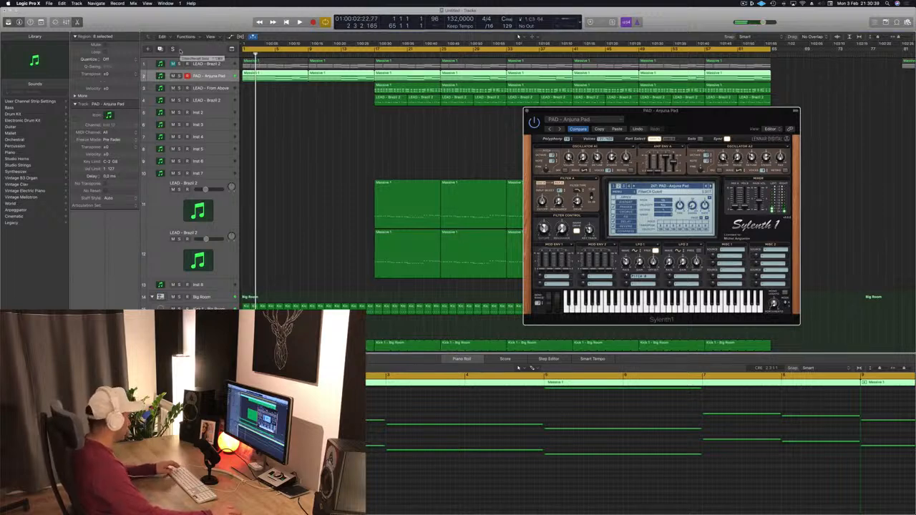
pyautogui.click(359, 150)
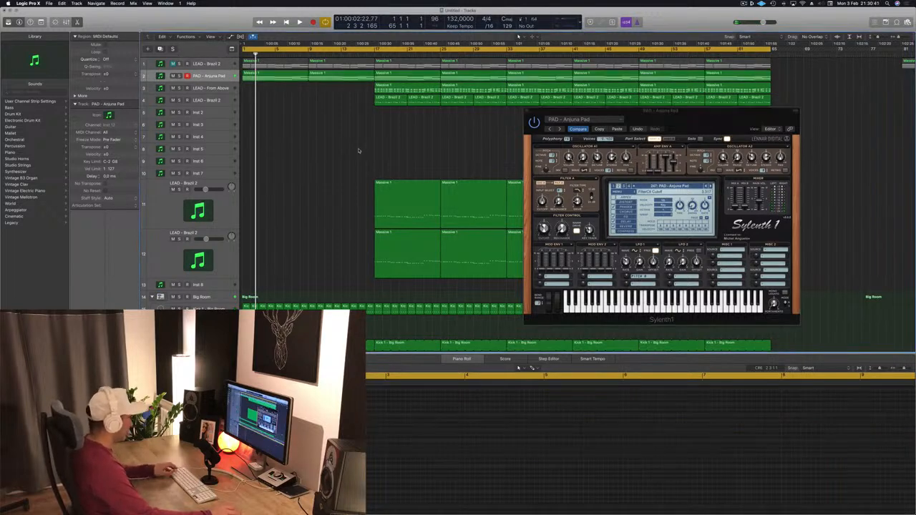
# Show the enlarged track automation lanes and choose Sylenth1 FilterCtl Cutoff as the PAD - Anjuna Pad automation parameter.
pyautogui.press('super+Down')
pyautogui.scroll(2, 271, 175)
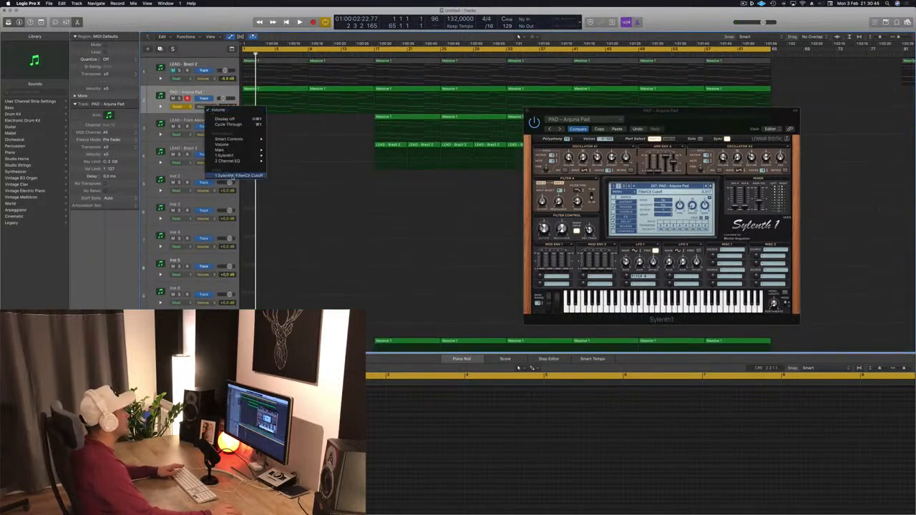
pyautogui.click(232, 176)
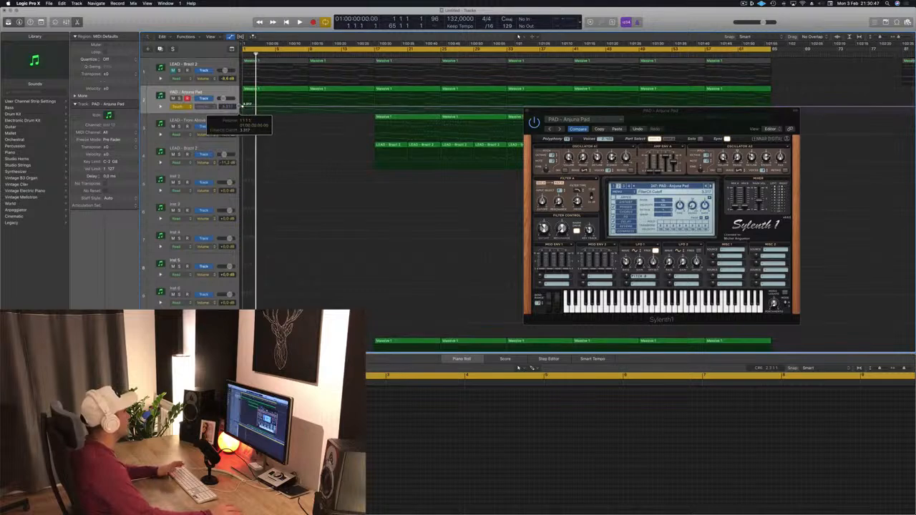
# Set the PAD - Anjuna Pad automation mode to Read and add a cutoff automation point at bar 9.
pyautogui.press('space')
pyautogui.click(187, 108)
pyautogui.click(184, 101)
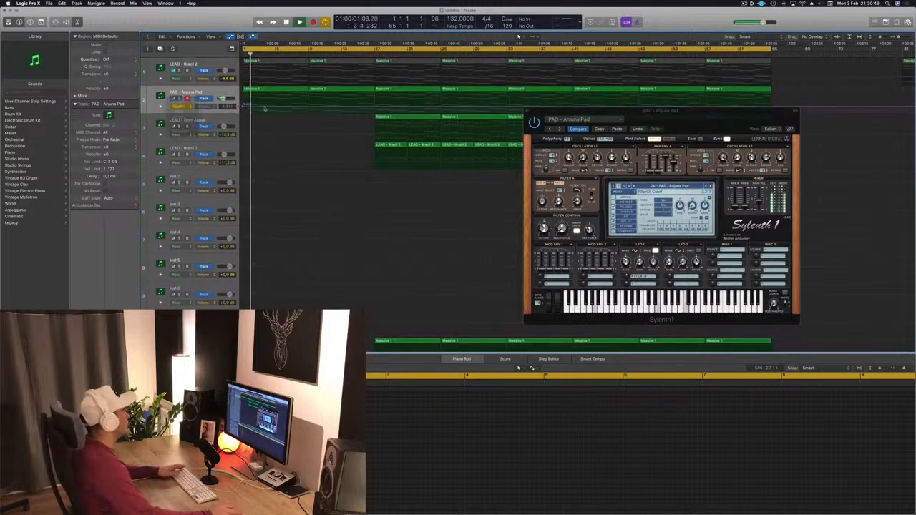
pyautogui.click(309, 109)
pyautogui.press('space')
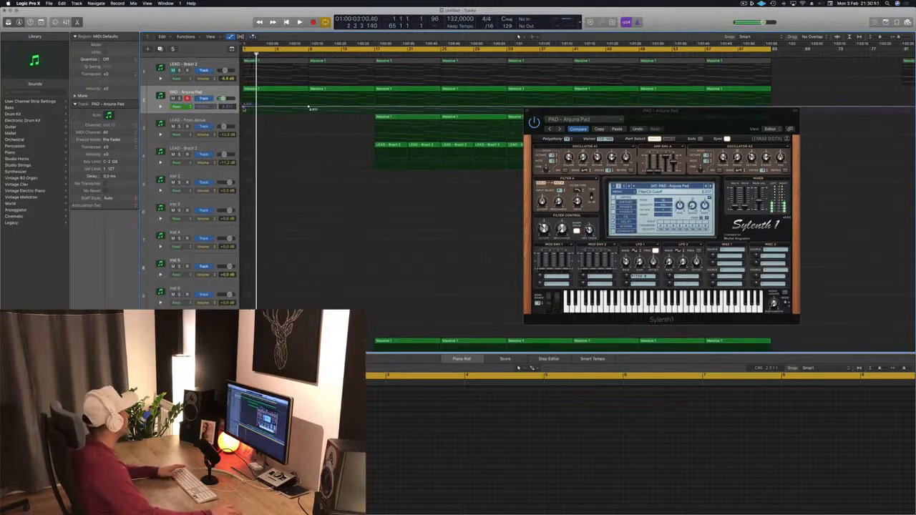
# Shape a rising pad cutoff ramp by lowering the bar 1 point and raising bar 9 to about 4.1, and close the Sylenth1 window.
pyautogui.click(247, 110)
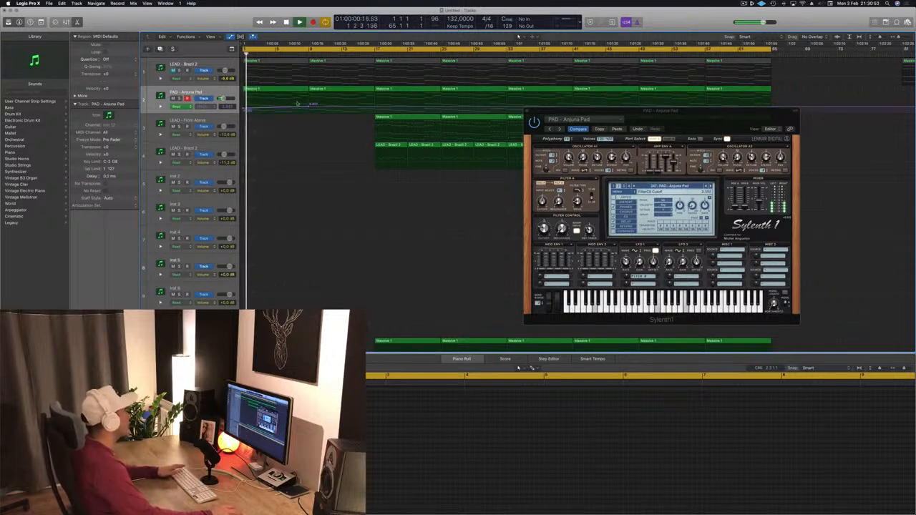
pyautogui.moveTo(309, 105); pyautogui.dragTo(313, 102)
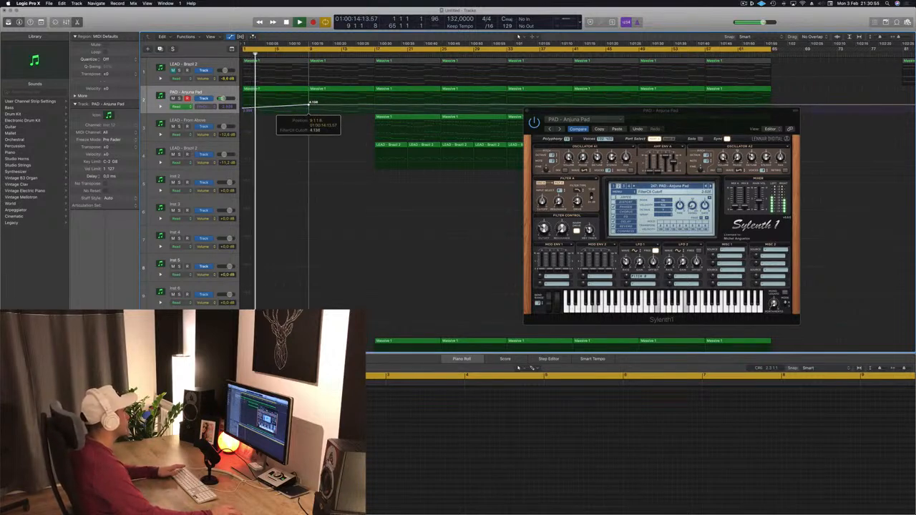
pyautogui.moveTo(532, 113); pyautogui.dragTo(550, 109)
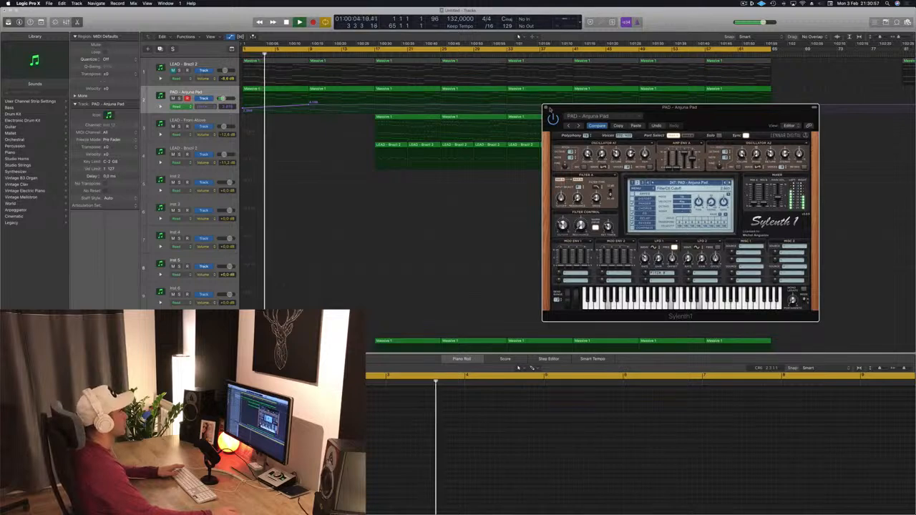
pyautogui.click(549, 108)
# Look through all tracks while playing from the start, reducing the track height to fit more of the arrangement.
pyautogui.scroll(-5, 309, 178)
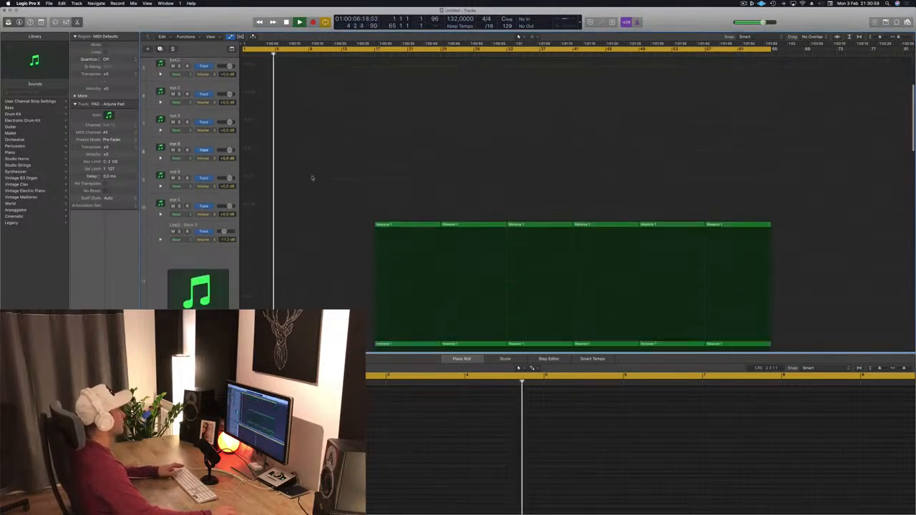
pyautogui.scroll(-10, 314, 176)
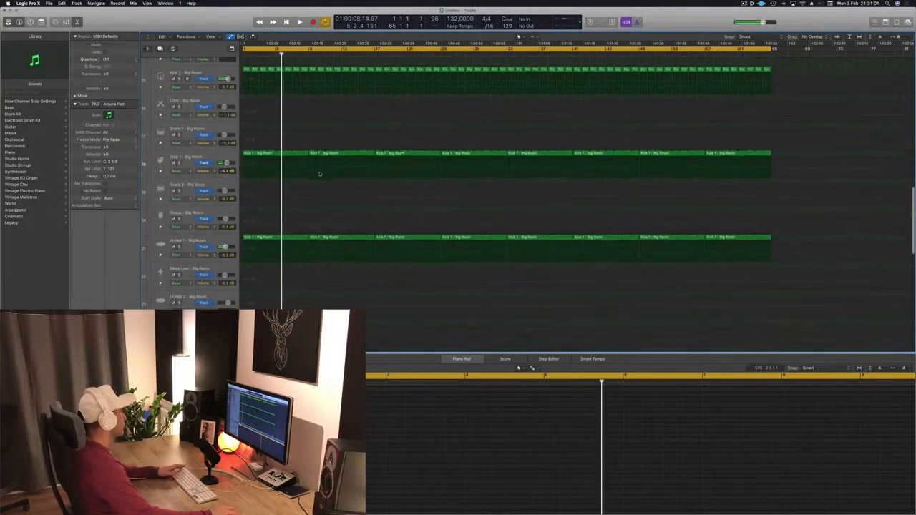
pyautogui.scroll(-8, 319, 174)
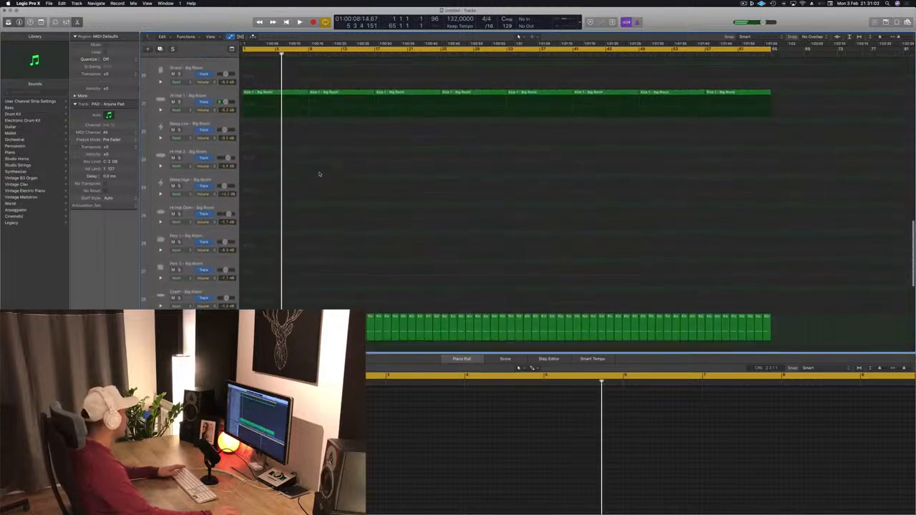
pyautogui.scroll(15, 319, 174)
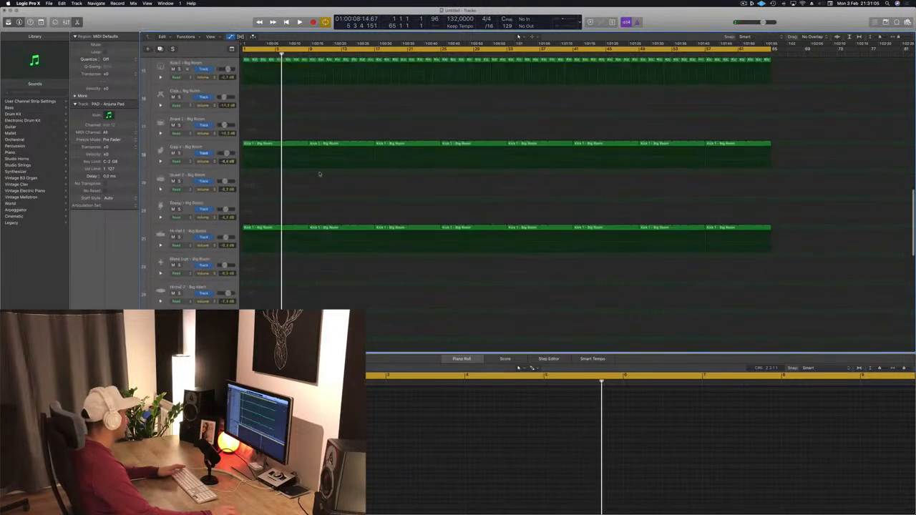
pyautogui.press('Return')
pyautogui.press('space')
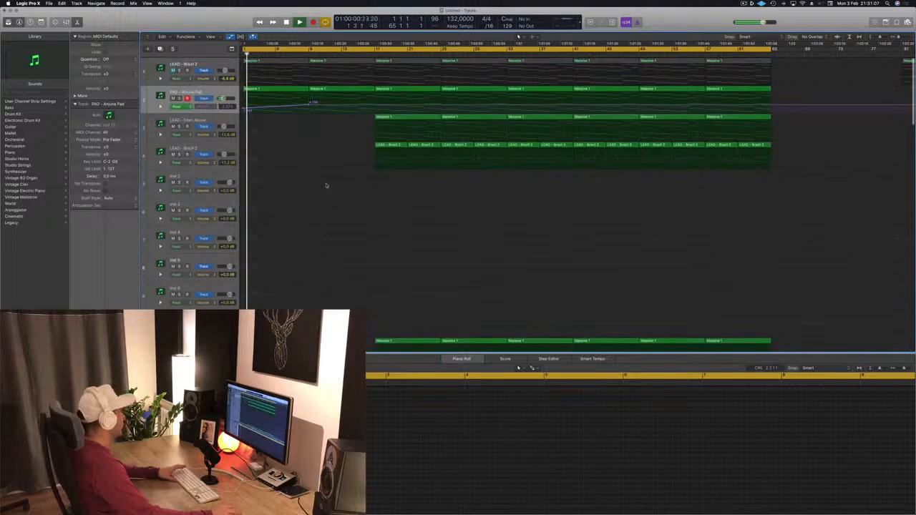
pyautogui.scroll(-6, 328, 191)
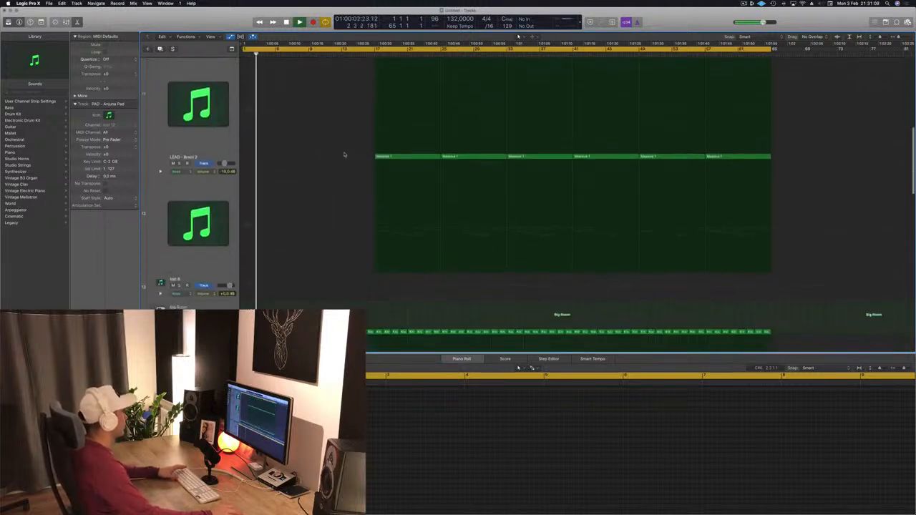
pyautogui.press('super+Up')
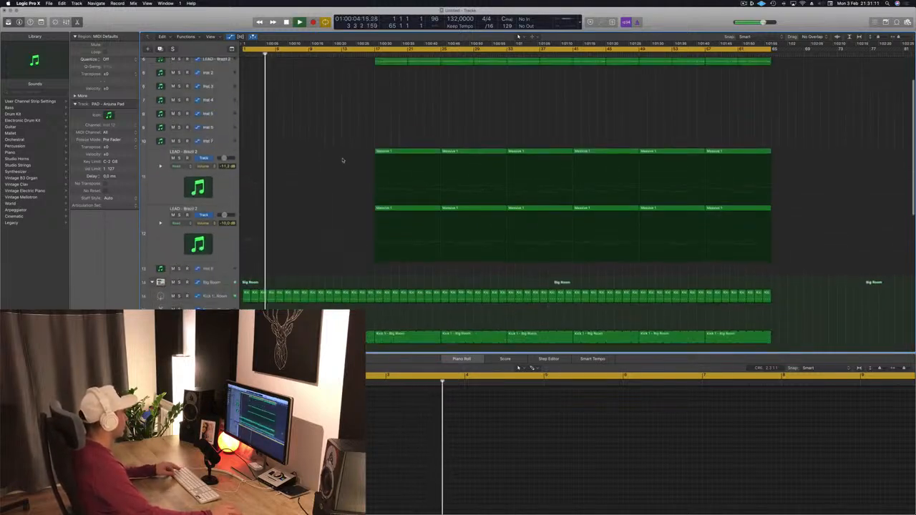
pyautogui.press('super+Up')
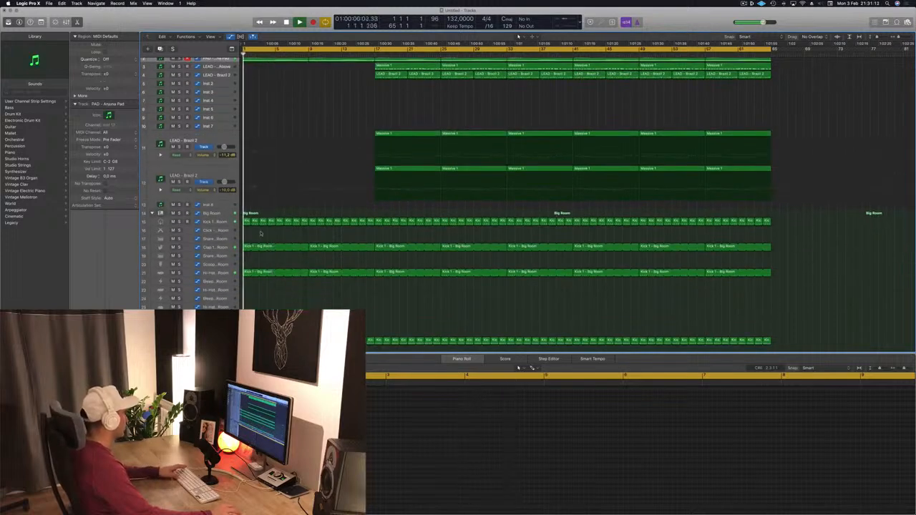
# Audition the Clap 1 - Big Room and PAD - Anjuna Pad tracks in solo, one after the other.
pyautogui.click(178, 248)
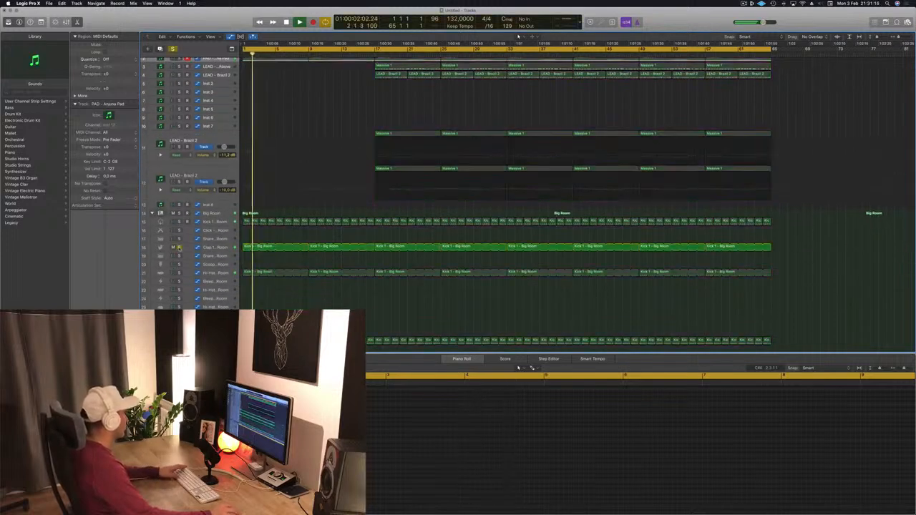
pyautogui.click(179, 248)
pyautogui.press('space')
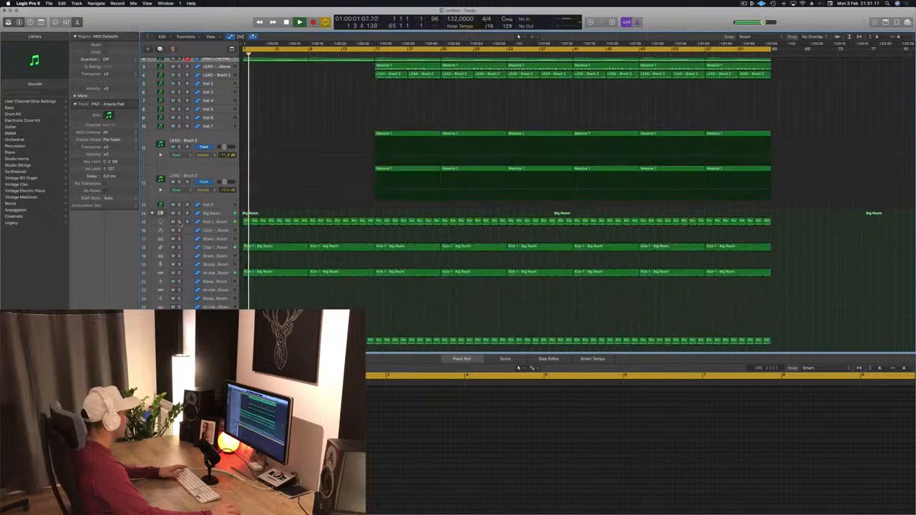
pyautogui.scroll(2, 206, 247)
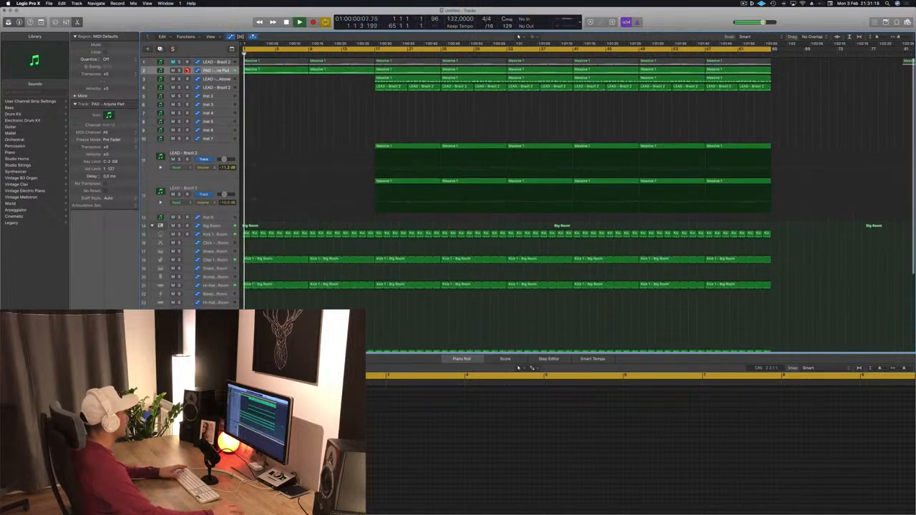
pyautogui.click(182, 71)
pyautogui.click(180, 70)
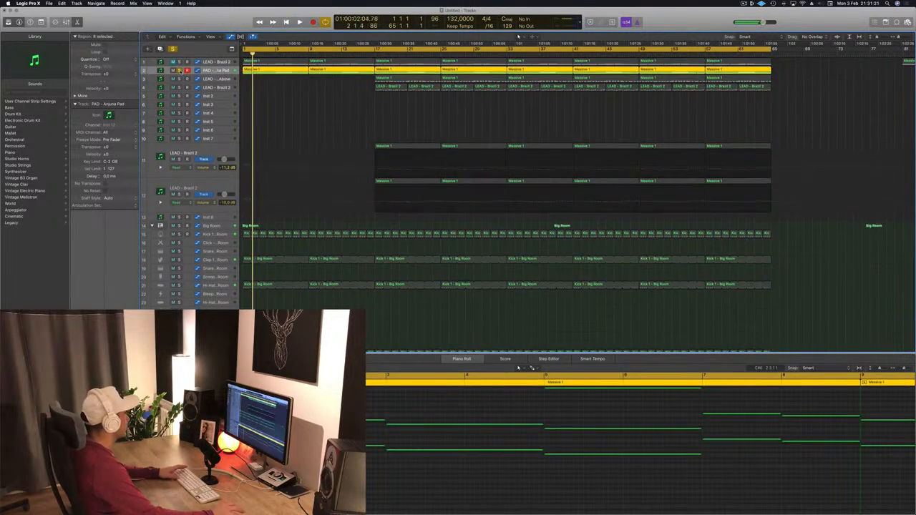
# Audition the snare track 31 of the Big Room kit in solo.
pyautogui.scroll(-10, 518, 35)
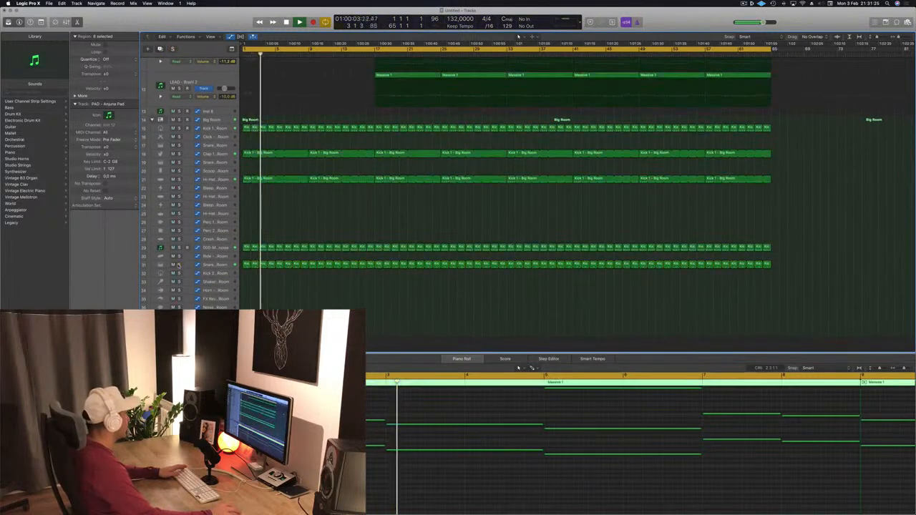
pyautogui.click(179, 265)
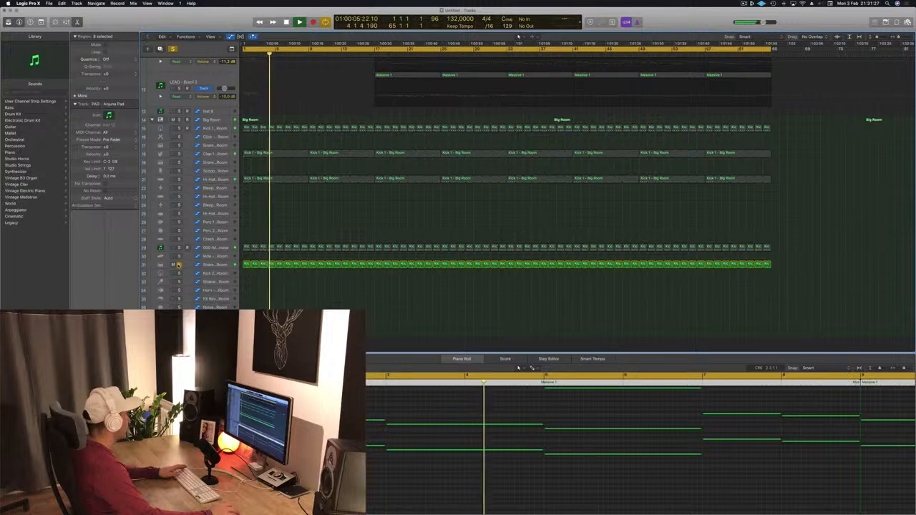
pyautogui.click(179, 265)
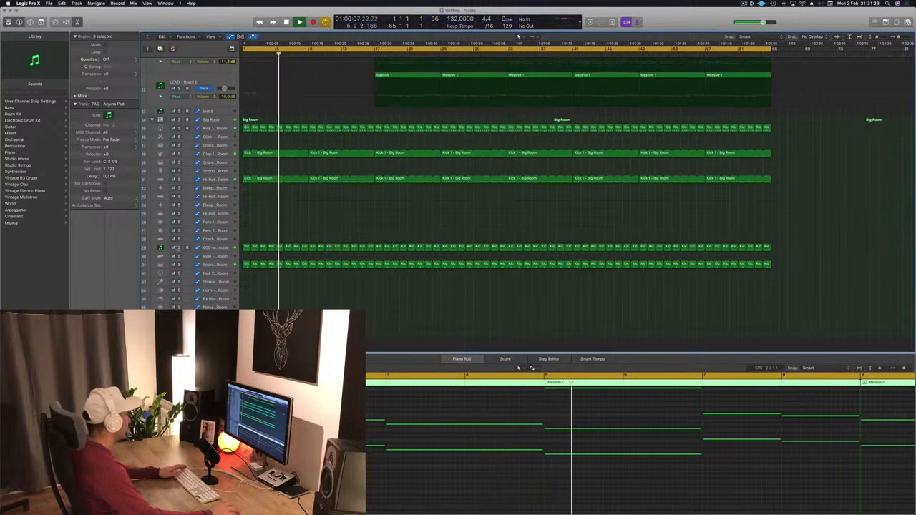
# Solo and select the 000-Mega Saw Riser With noise track, listen to it and return the playhead to the start.
pyautogui.click(179, 248)
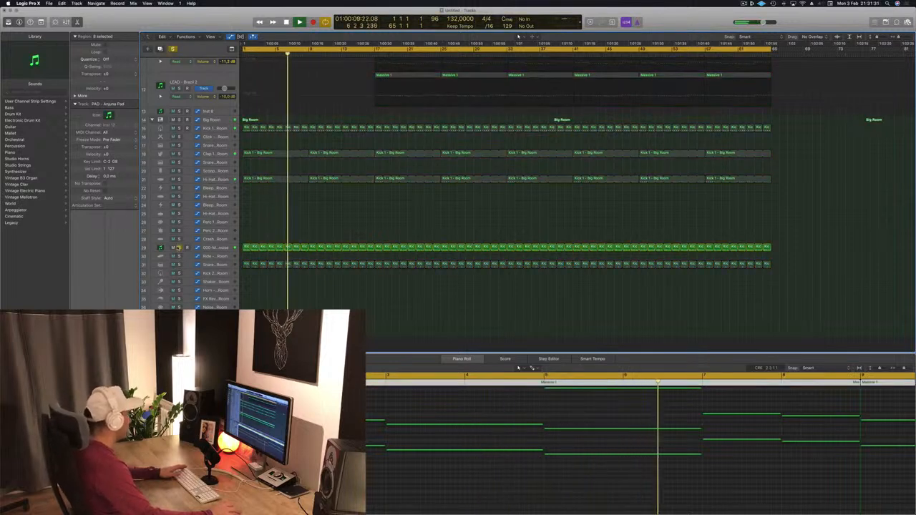
pyautogui.click(214, 247)
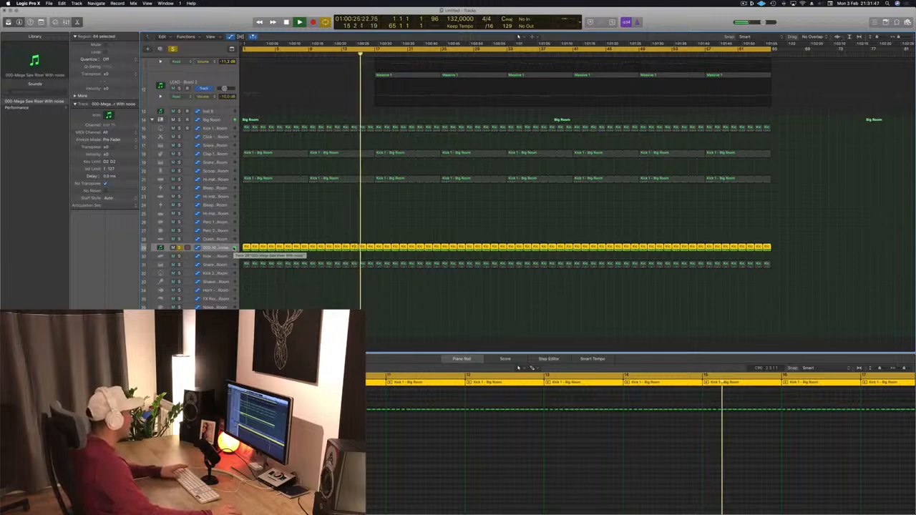
pyautogui.press('space')
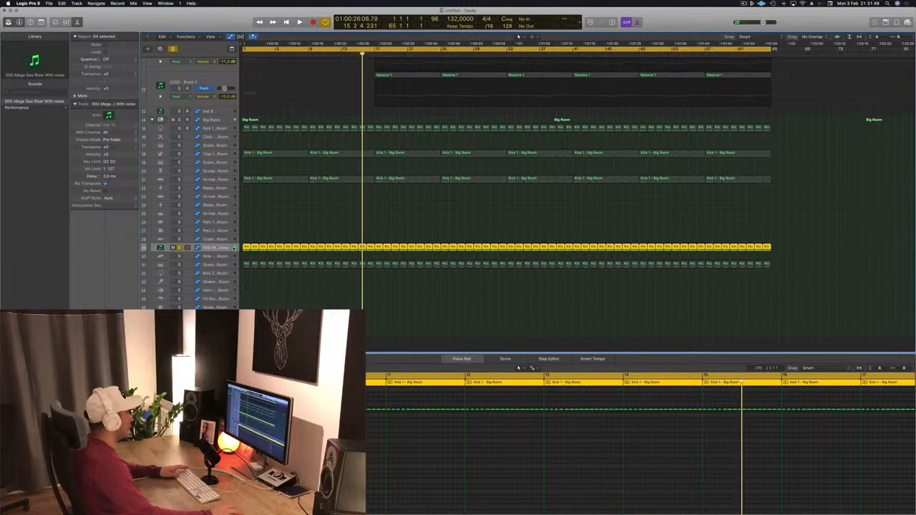
pyautogui.press('Return')
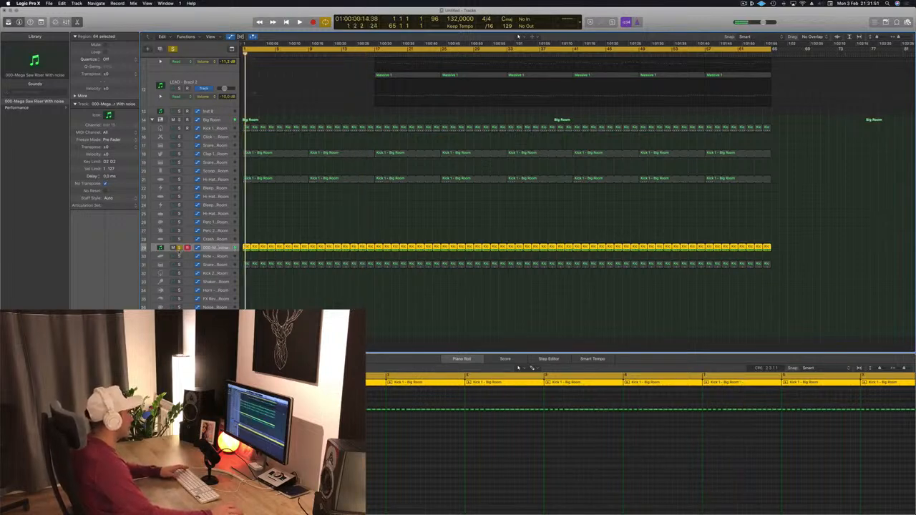
# Unsolo the Mega Saw Riser track and inspect its Sylenth1 plug-in window during playback of the full mix.
pyautogui.hotkey('ctrl', 's')
pyautogui.press('space')
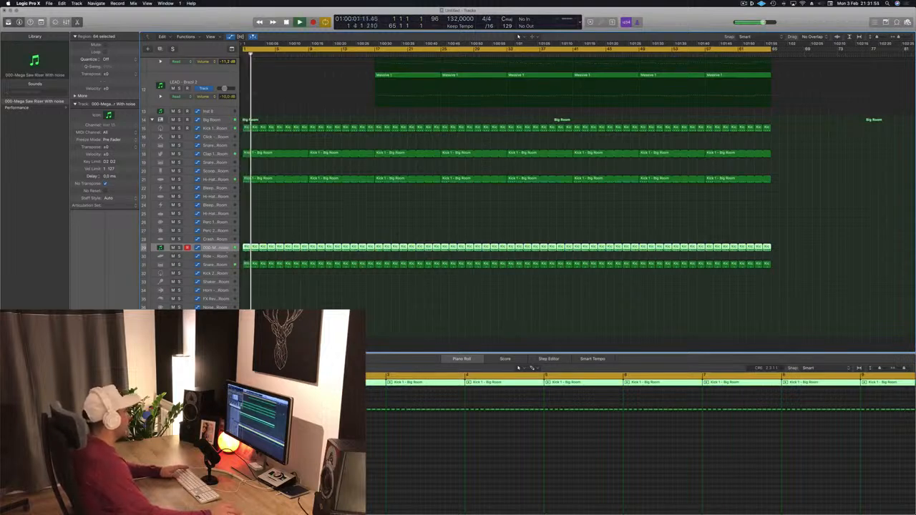
pyautogui.press('v')
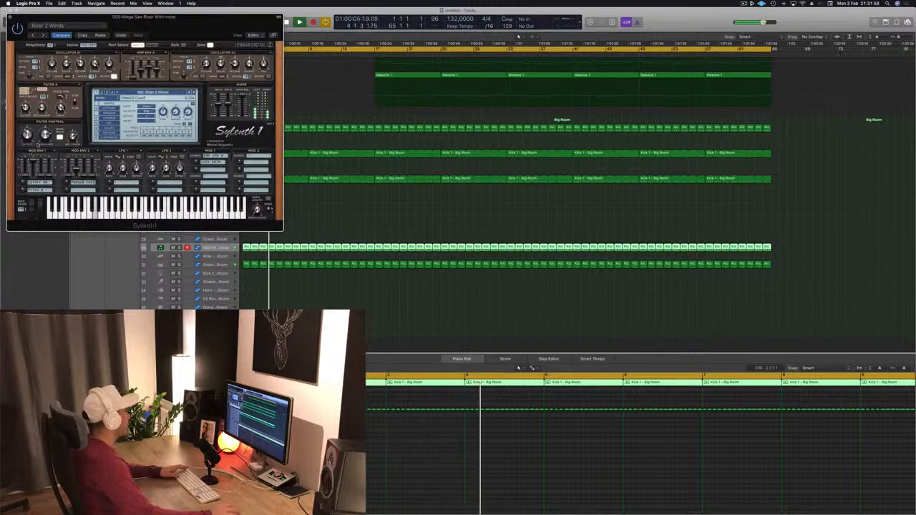
pyautogui.moveTo(185, 18); pyautogui.dragTo(775, 116)
pyautogui.scroll(10, 425, 181)
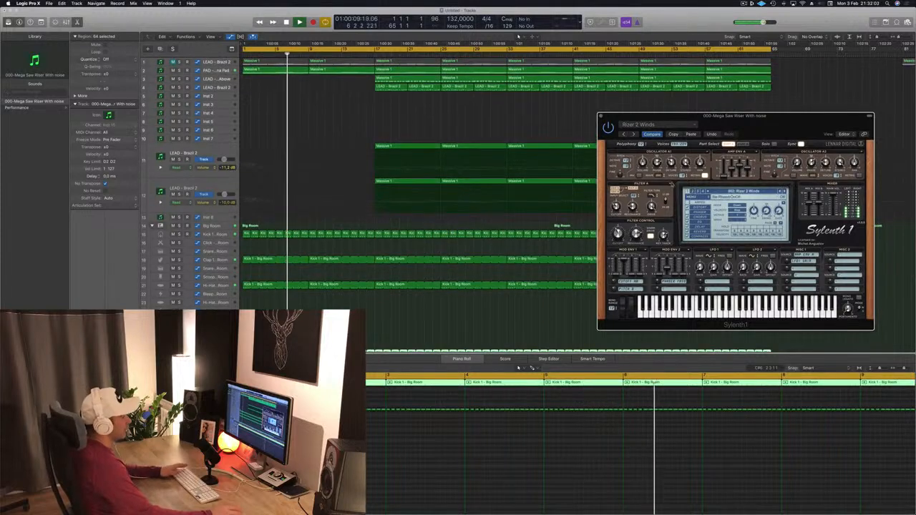
pyautogui.moveTo(626, 121); pyautogui.dragTo(583, 124)
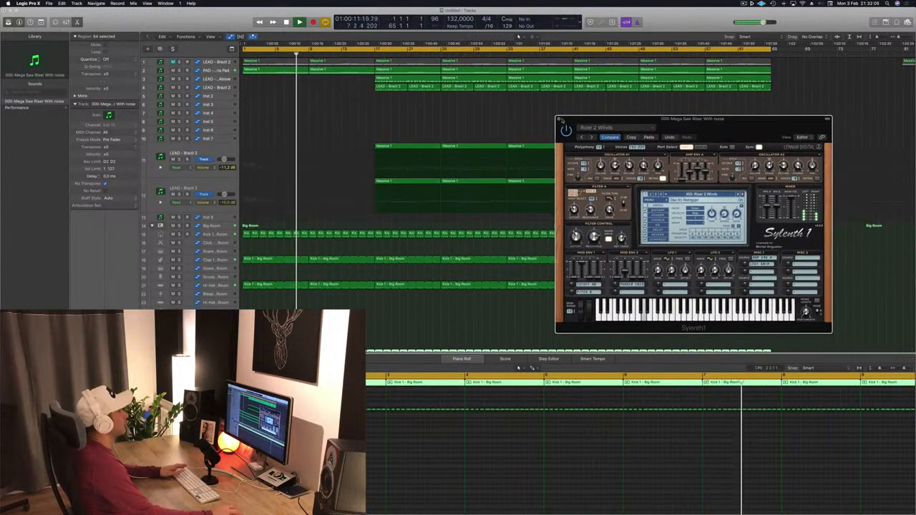
pyautogui.click(559, 119)
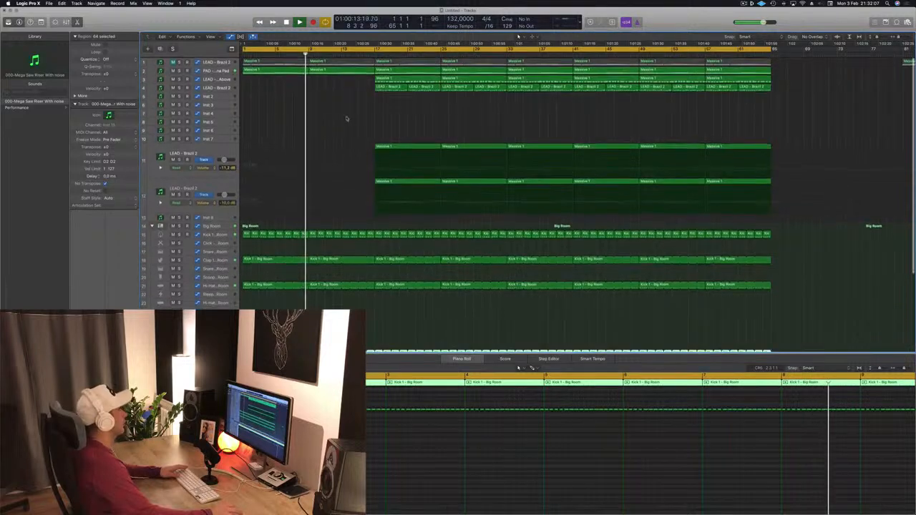
# Copy the Massive 1 region on LEAD - Brazil 2 track 11 from bar 17 to bar 9.
pyautogui.press('Return')
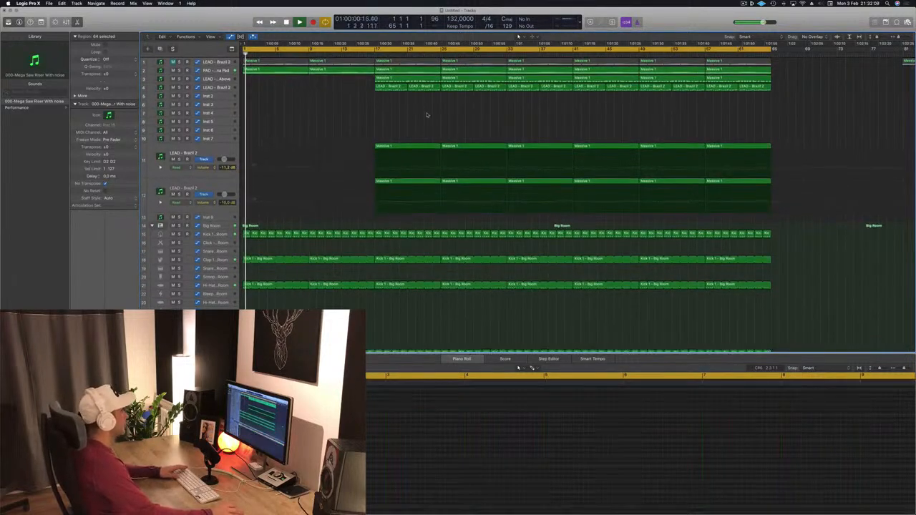
pyautogui.moveTo(420, 150); pyautogui.dragTo(354, 151)
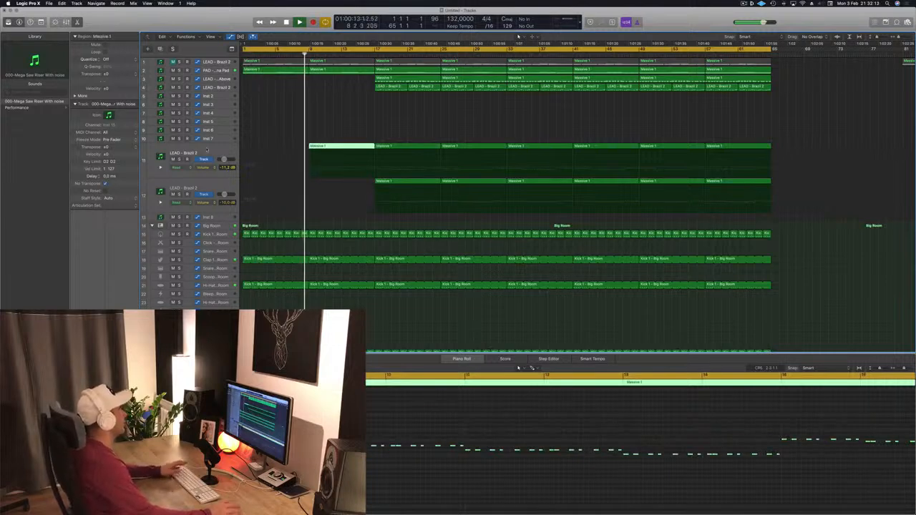
pyautogui.click(207, 149)
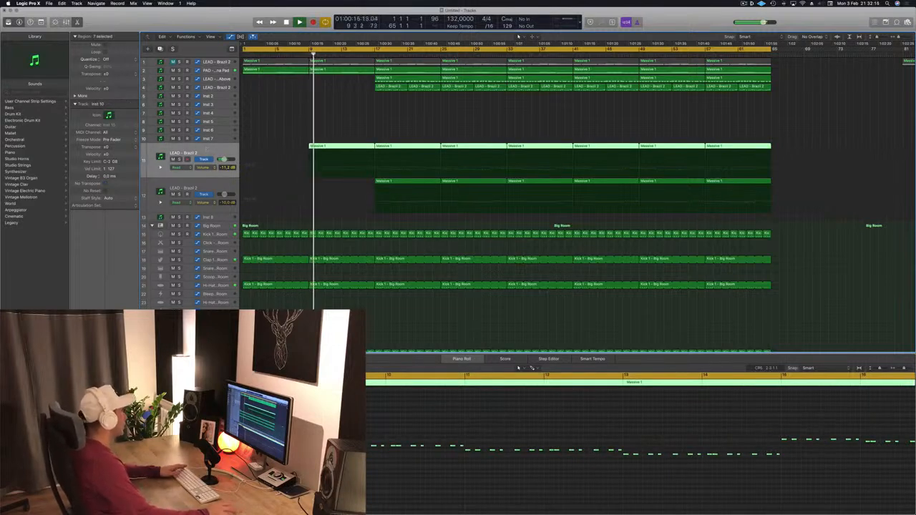
pyautogui.click(378, 108)
pyautogui.scroll(-2, 364, 107)
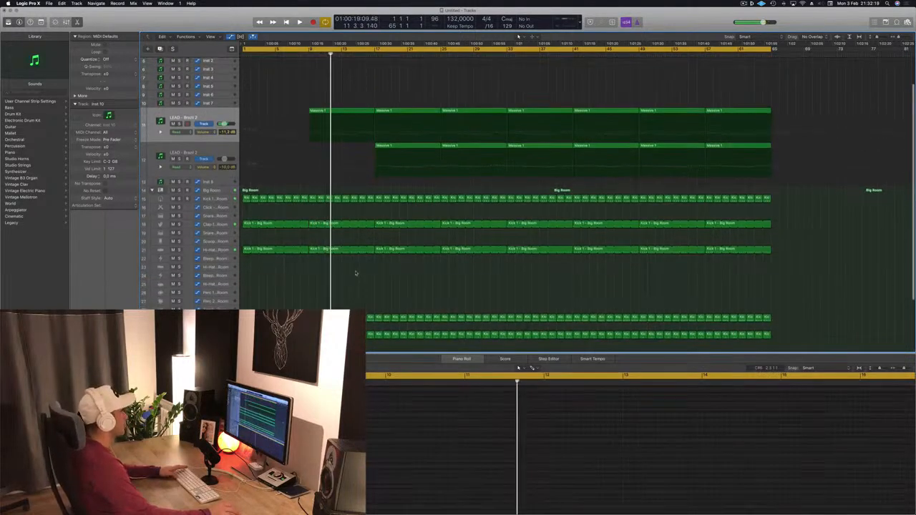
# Delete the bars 9–16 regions from snare track 31 and Hi-Hat track 21 of the Big Room kit.
pyautogui.press('Return')
pyautogui.scroll(-5, 356, 272)
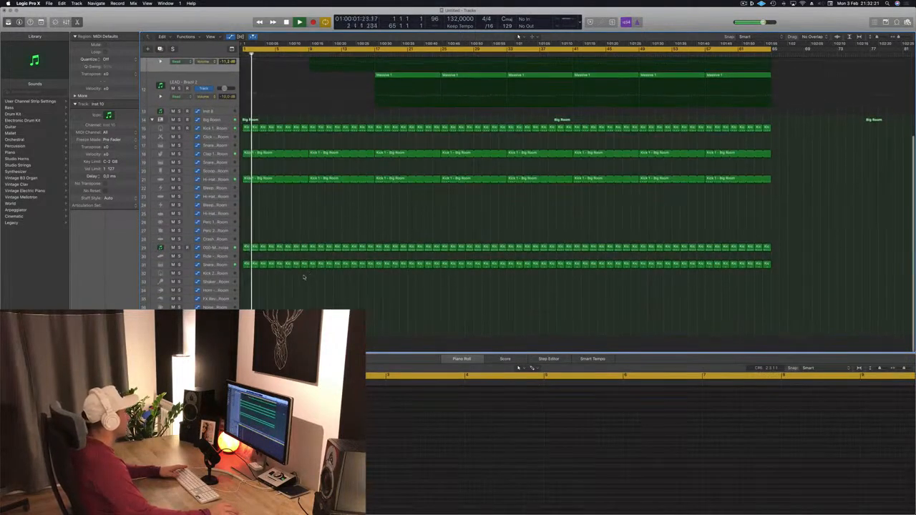
pyautogui.moveTo(308, 267); pyautogui.dragTo(379, 267)
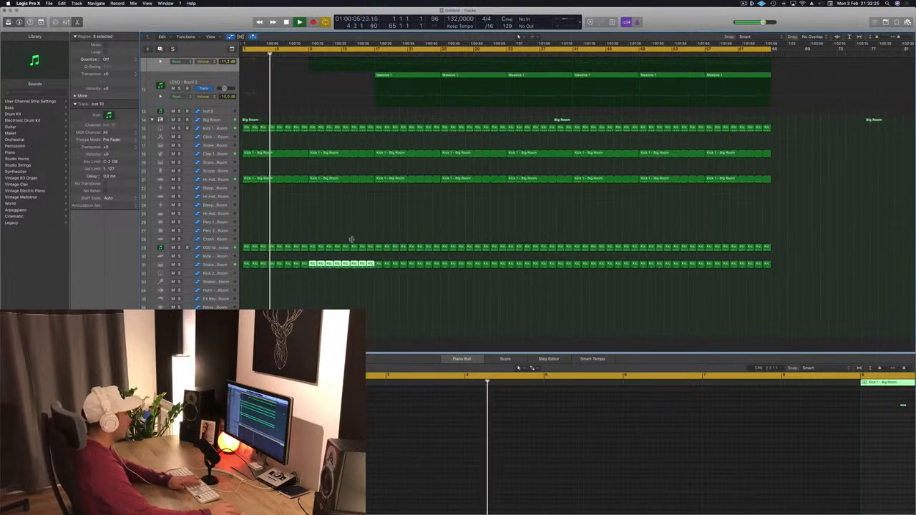
pyautogui.press('Delete')
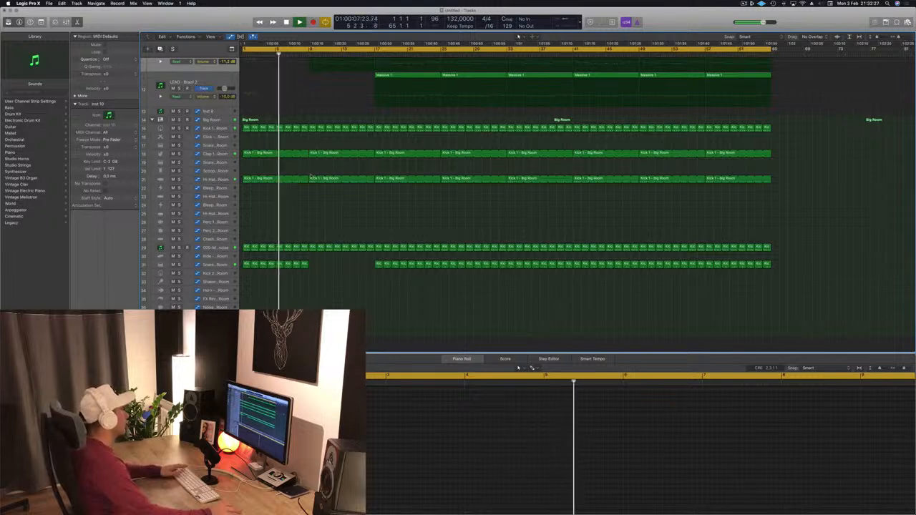
pyautogui.click(313, 179)
pyautogui.press('Delete')
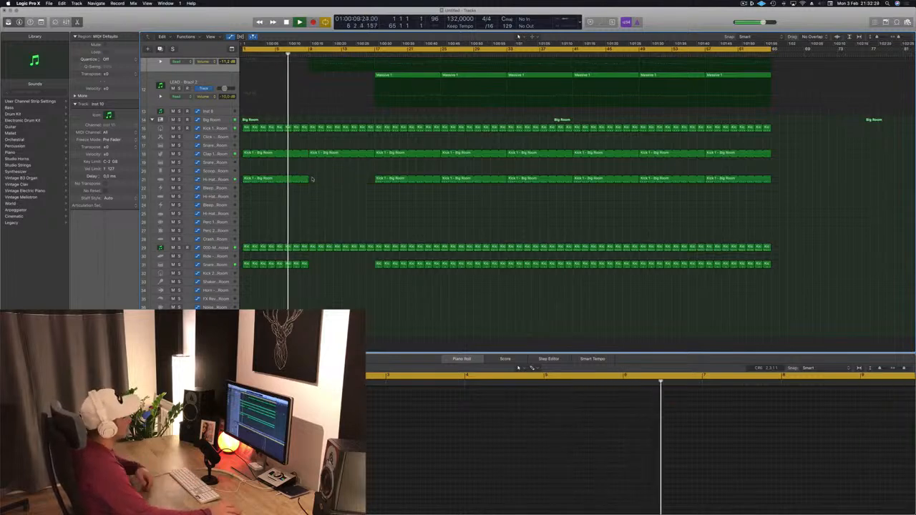
# Save the project in the Logic folder as Episode 55 guyz, organized as a package.
pyautogui.scroll(1, 326, 186)
pyautogui.scroll(7, 322, 113)
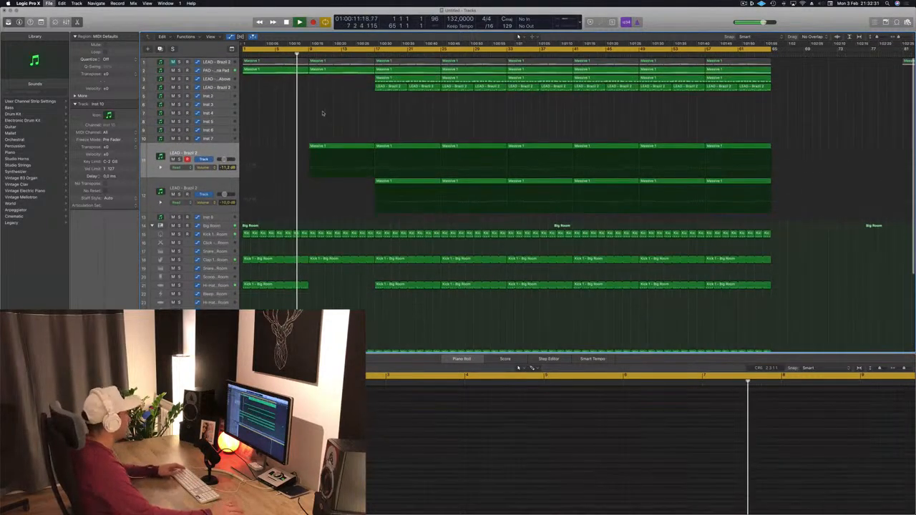
pyautogui.press('super+s')
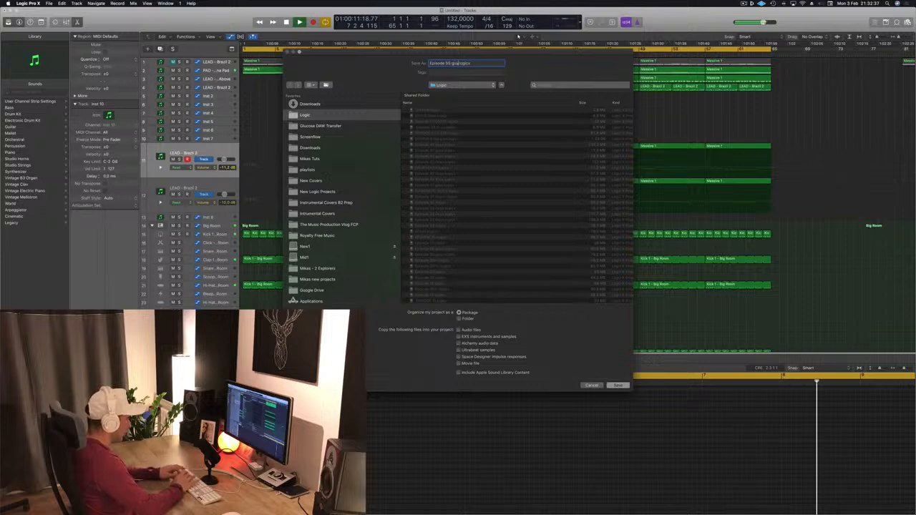
pyautogui.press('Return')
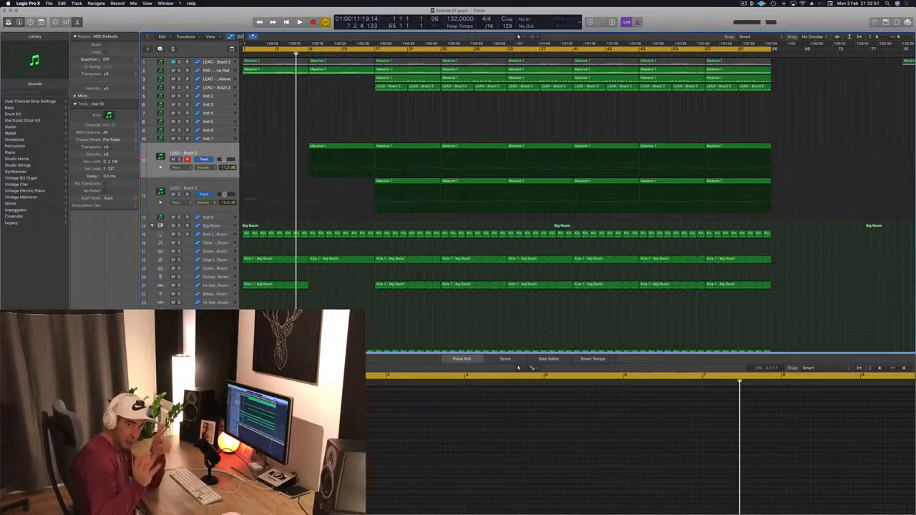
# Play from the start, show the track automation and enlarge the PAD - Anjuna Pad track with Track Zoom.
pyautogui.press('Return')
pyautogui.press('space')
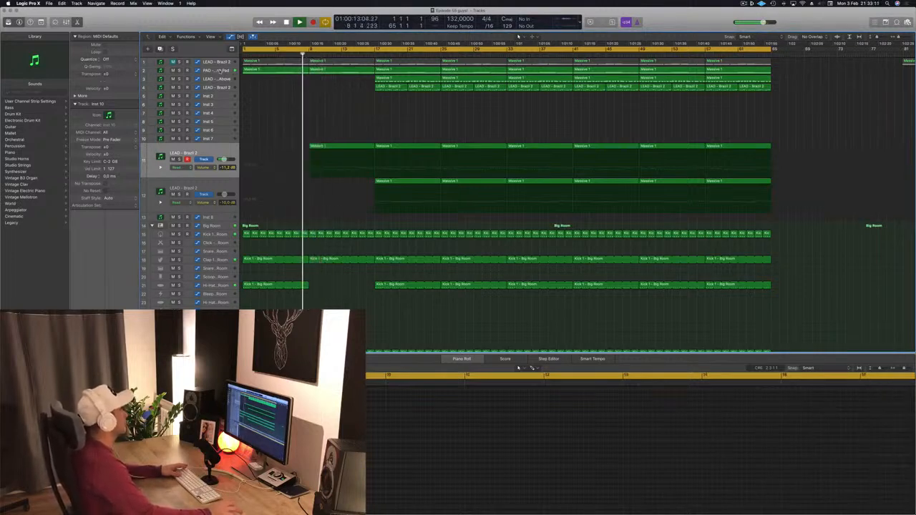
pyautogui.click(306, 71)
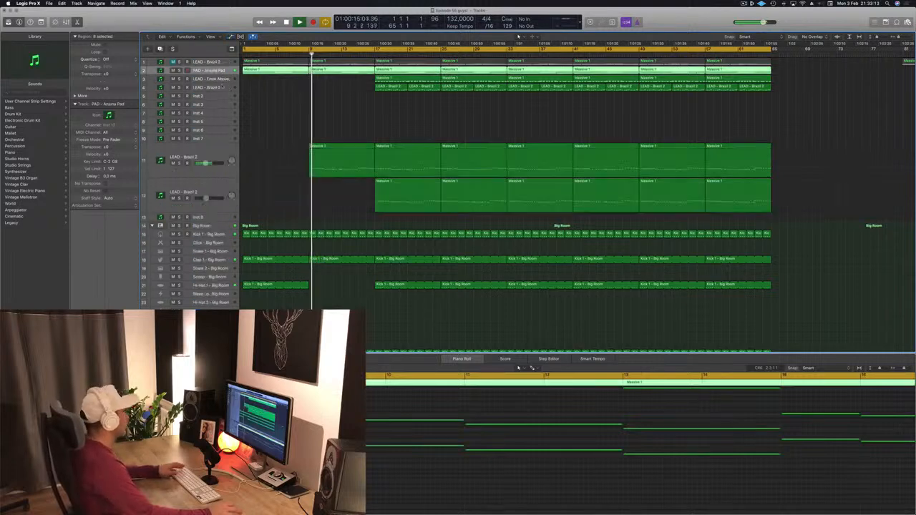
pyautogui.press('super+Down')
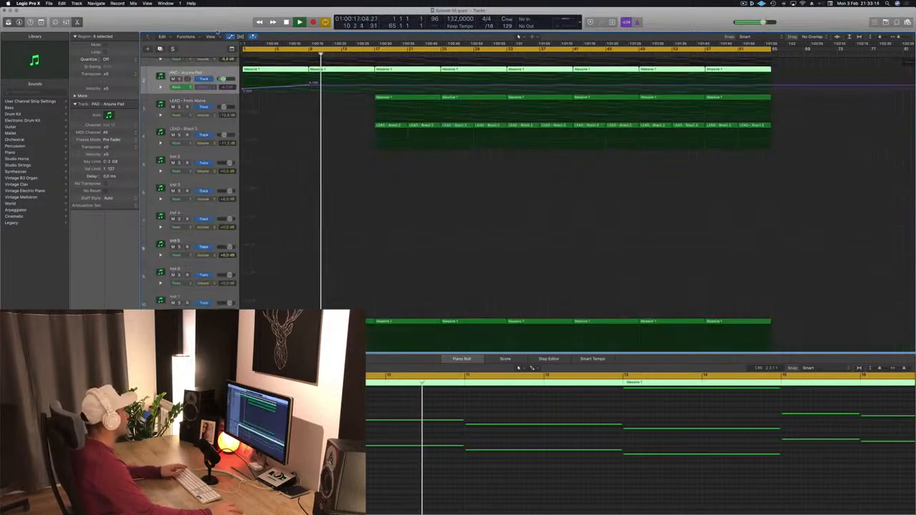
pyautogui.press('ctrl+alt+super+t')
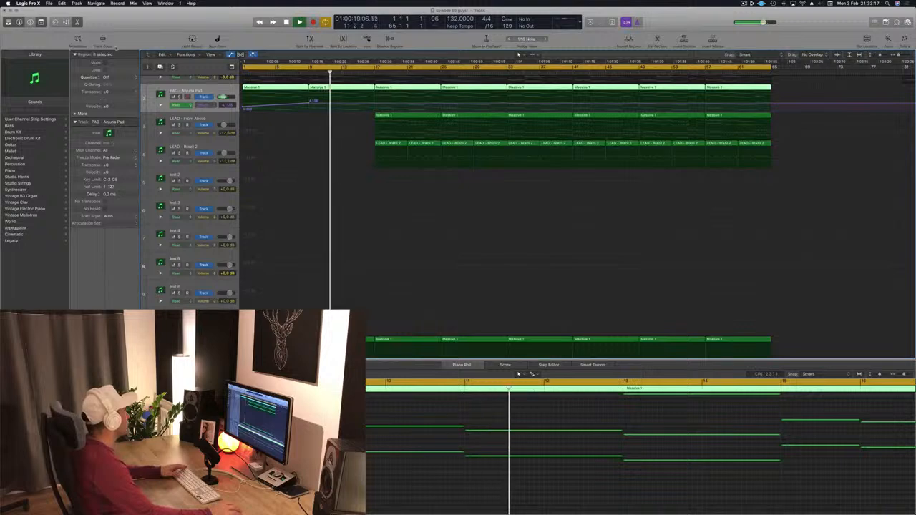
pyautogui.click(104, 41)
pyautogui.press('super+Up')
pyautogui.press('super+Up')
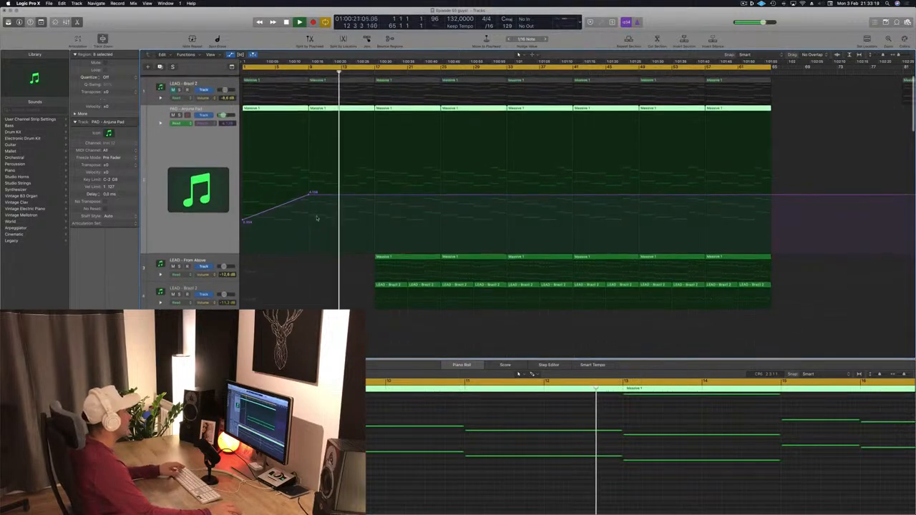
pyautogui.press('super+Up')
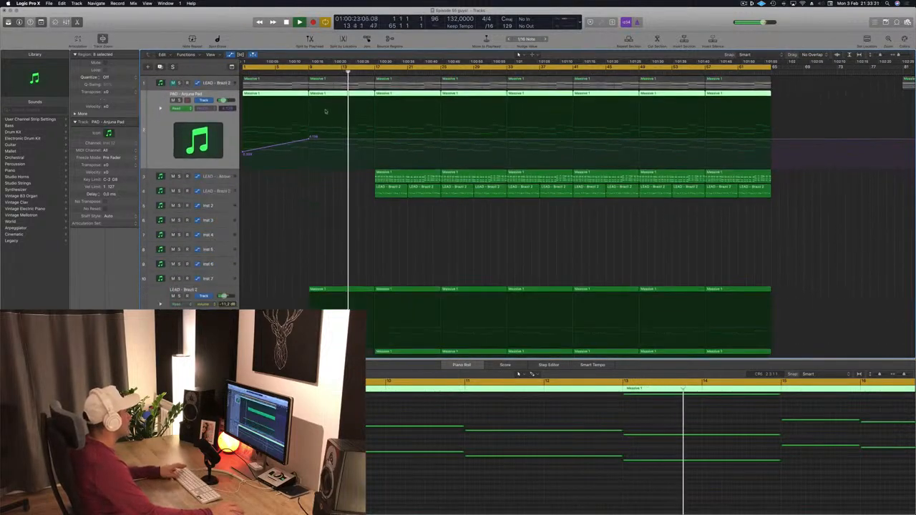
# Drop the Anjuna Pad filter cutoff automation sharply at bar 9 and delete the clap region in bars 9–16.
pyautogui.press('Return')
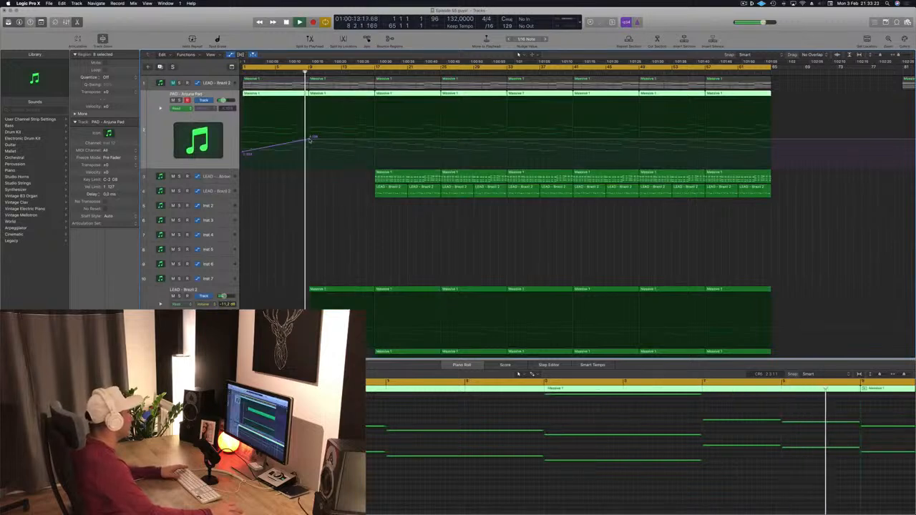
pyautogui.click(311, 141)
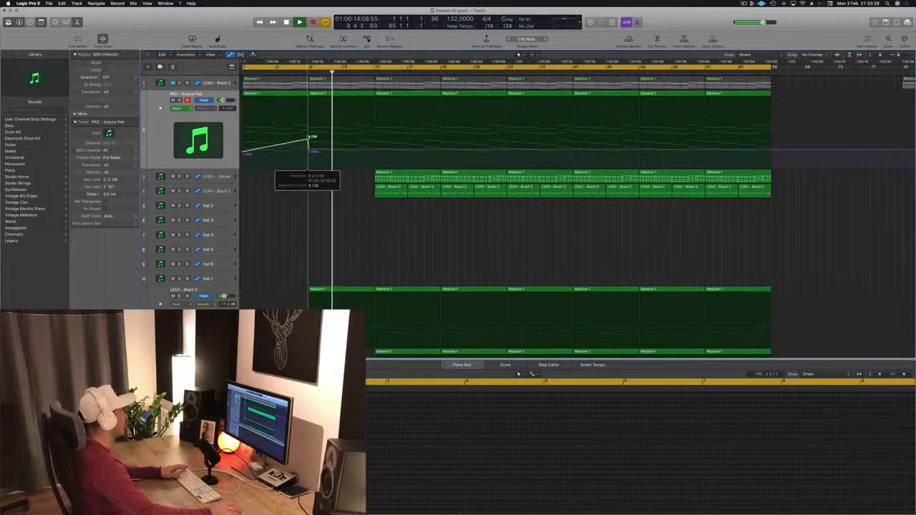
pyautogui.scroll(-10, 315, 143)
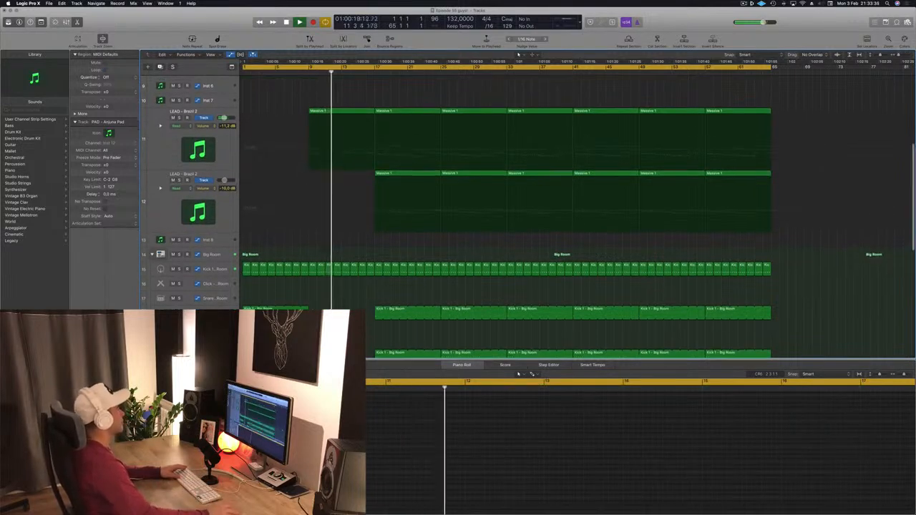
pyautogui.scroll(8, 347, 201)
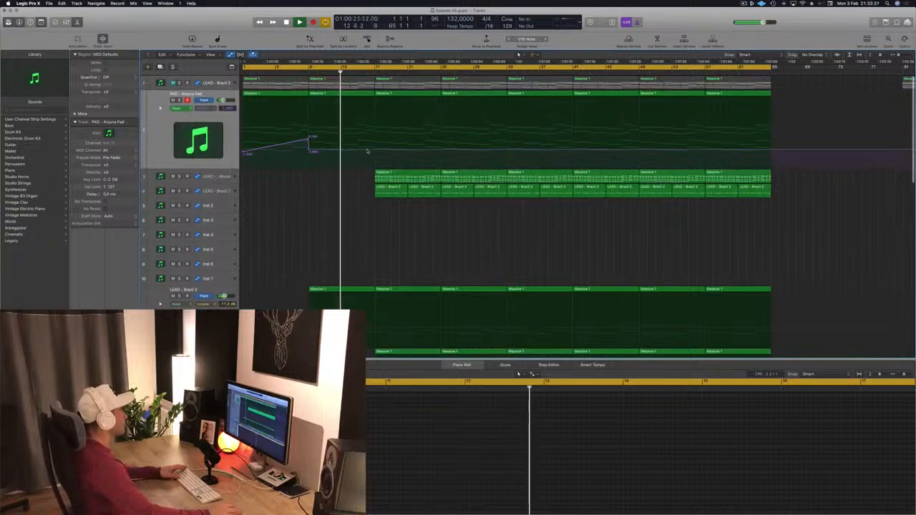
# Ramp the Anjuna Pad filter cutoff automation up from bar 9 to bar 17, and start the cycle at bar 9 to listen.
pyautogui.moveTo(374, 151); pyautogui.dragTo(372, 137)
pyautogui.press('Return')
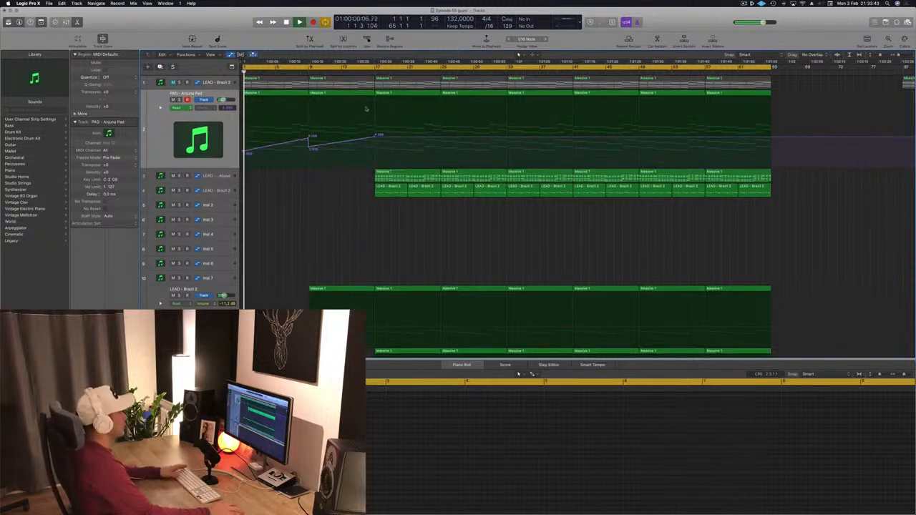
pyautogui.click(309, 66)
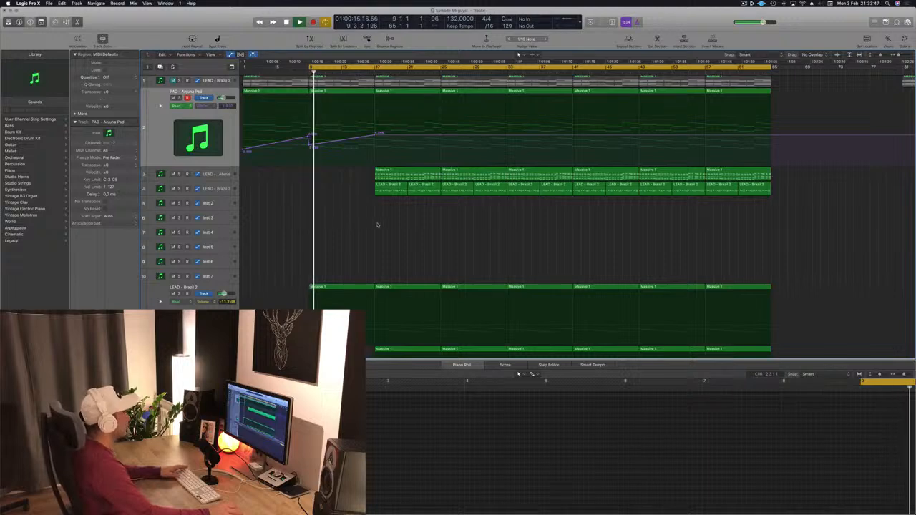
pyautogui.scroll(-3, 376, 225)
pyautogui.scroll(3, 376, 224)
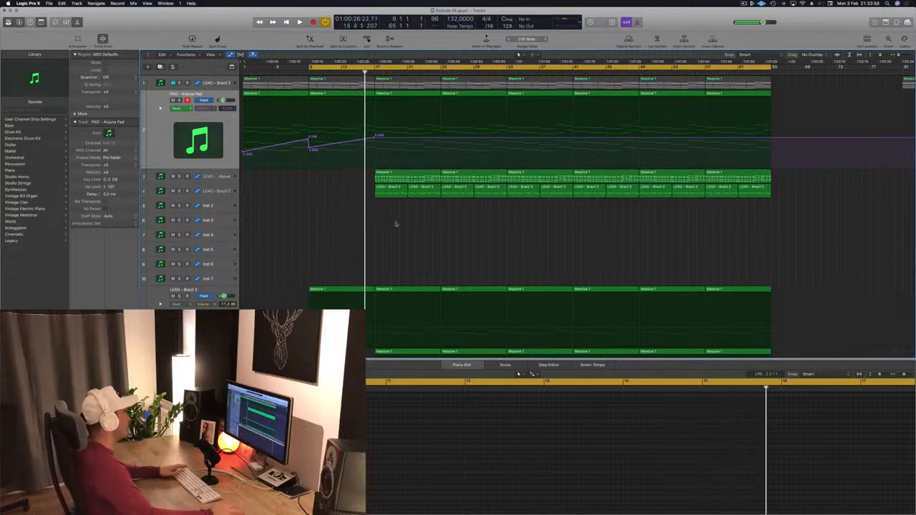
pyautogui.press('space')
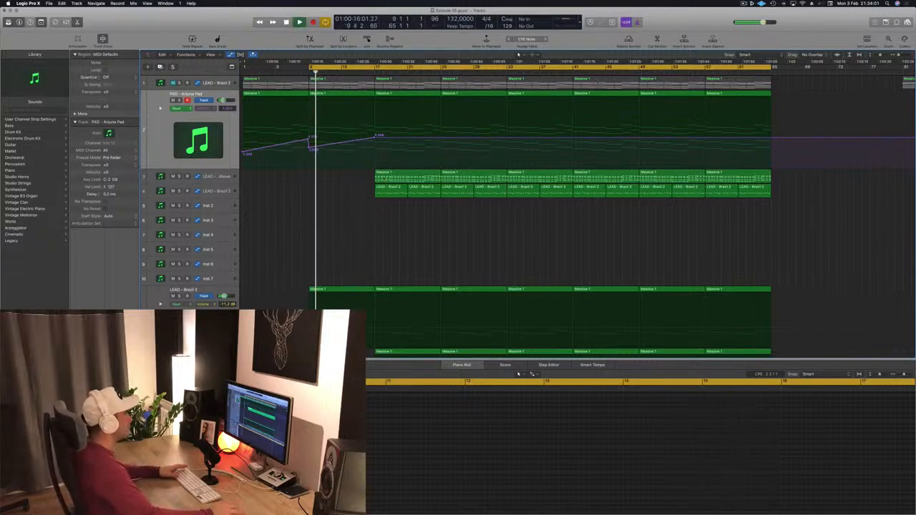
# Delete the bars 17–24 regions from the LEAD - From Above track and LEAD - Brazil 2 track 4.
pyautogui.moveTo(354, 173); pyautogui.dragTo(434, 190)
pyautogui.press('Delete')
pyautogui.scroll(-6, 430, 194)
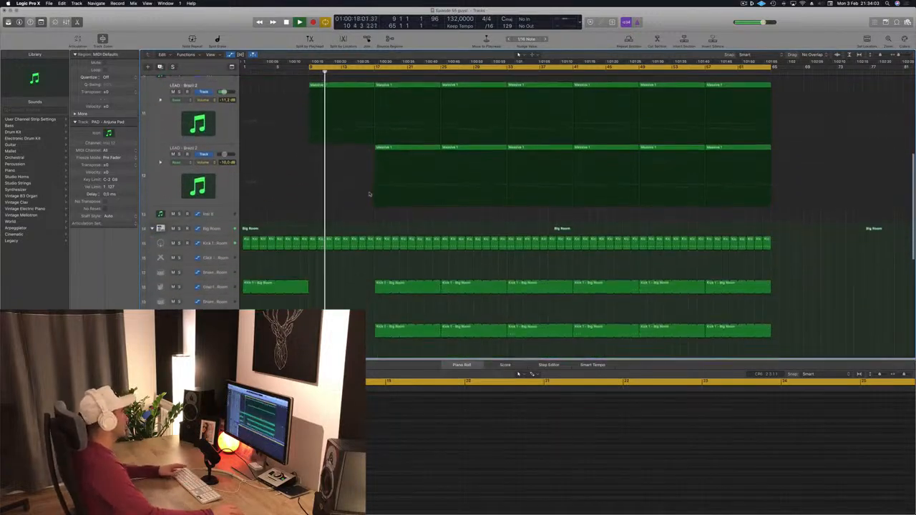
pyautogui.scroll(-4, 369, 195)
pyautogui.scroll(6, 368, 211)
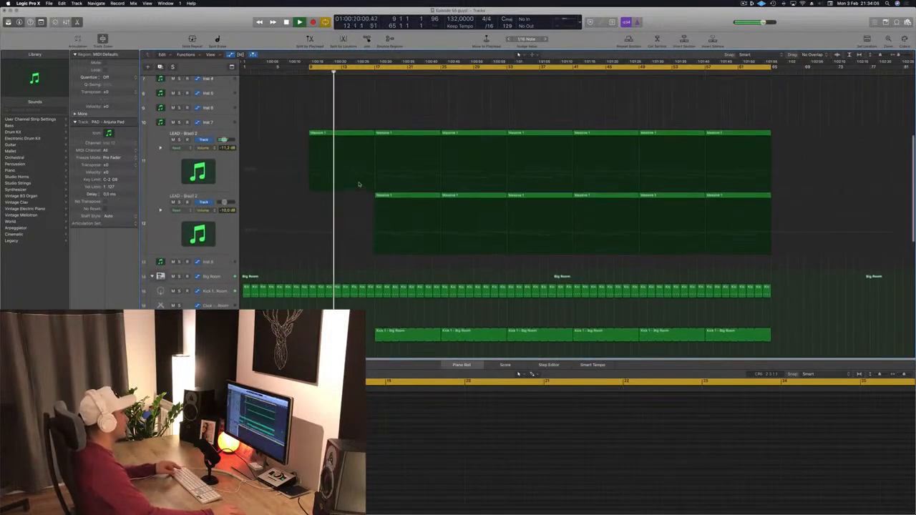
# Raise the Anjuna Pad filter cutoff peak at bar 17 and add a sharp drop right after it.
pyautogui.scroll(10, 358, 165)
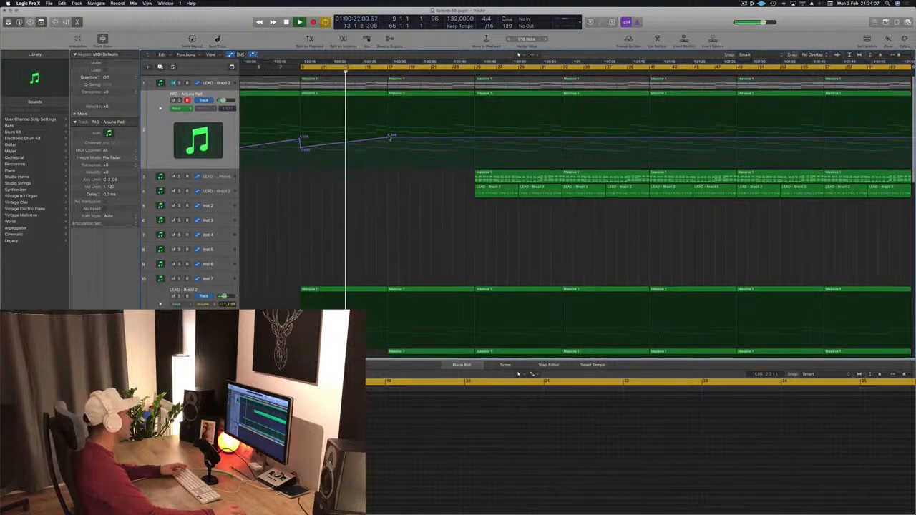
pyautogui.click(388, 138)
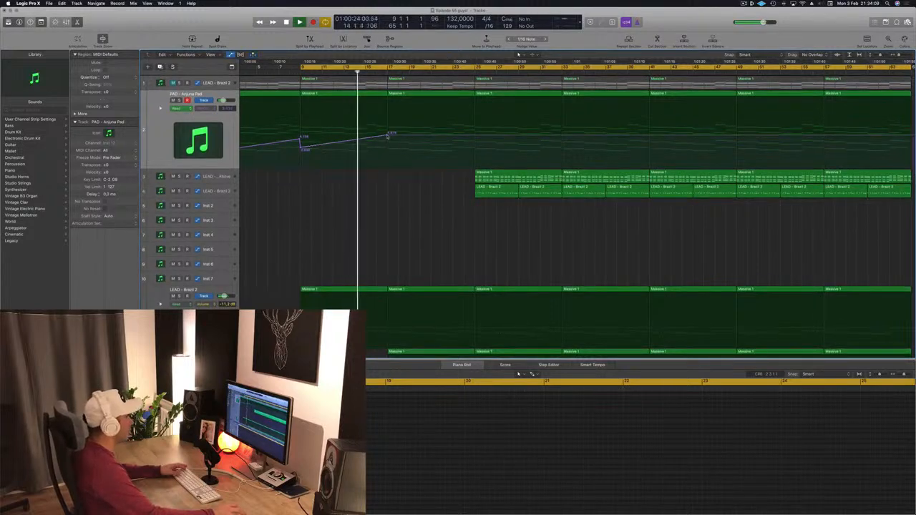
pyautogui.click(387, 136)
pyautogui.moveTo(389, 135); pyautogui.dragTo(391, 149)
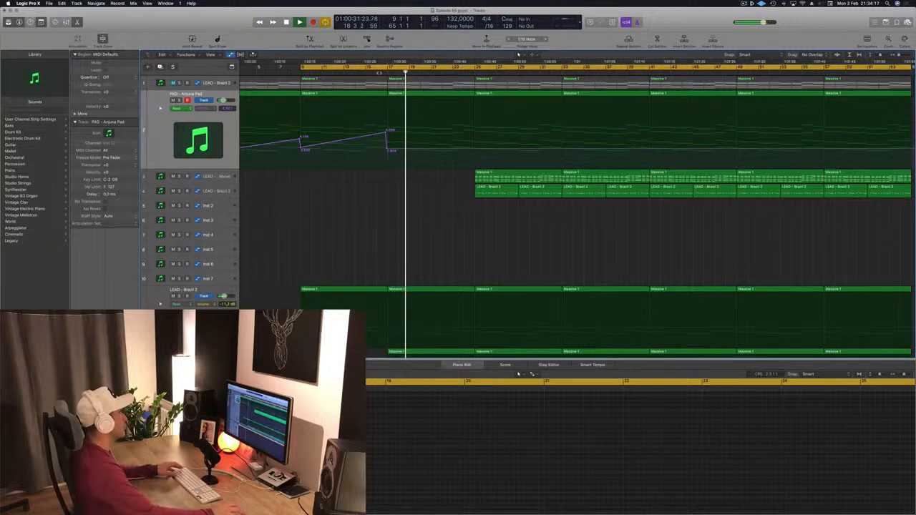
# Copy the LEAD - From Above region at bar 25 into bars 17–24 of the same track.
pyautogui.scroll(-10, 401, 209)
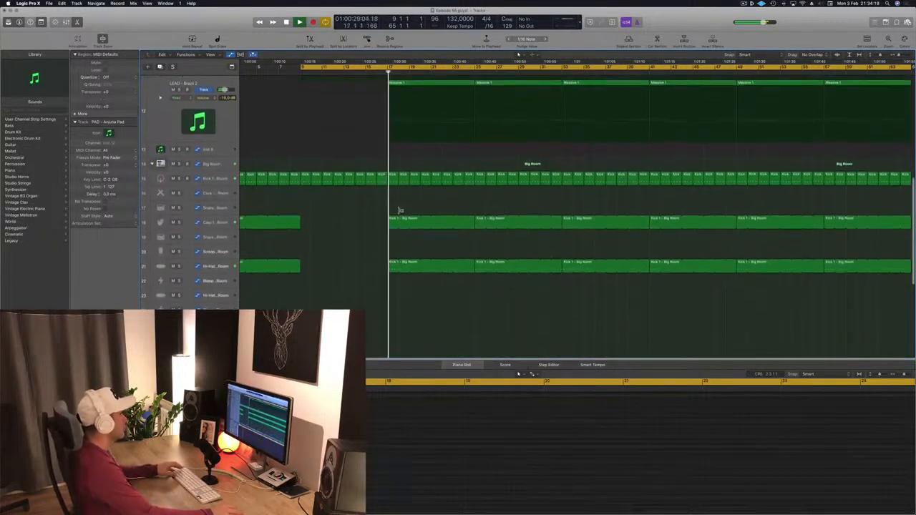
pyautogui.scroll(-1, 402, 212)
pyautogui.scroll(8, 372, 216)
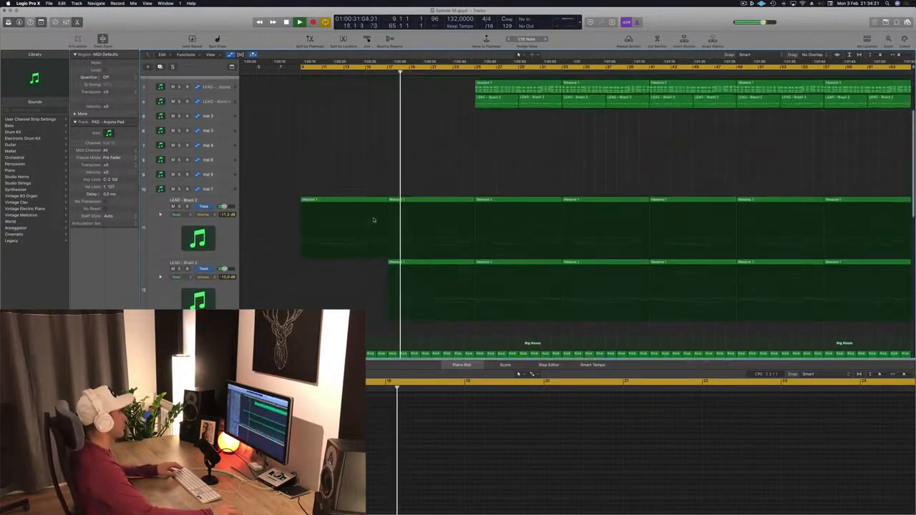
pyautogui.scroll(5, 380, 217)
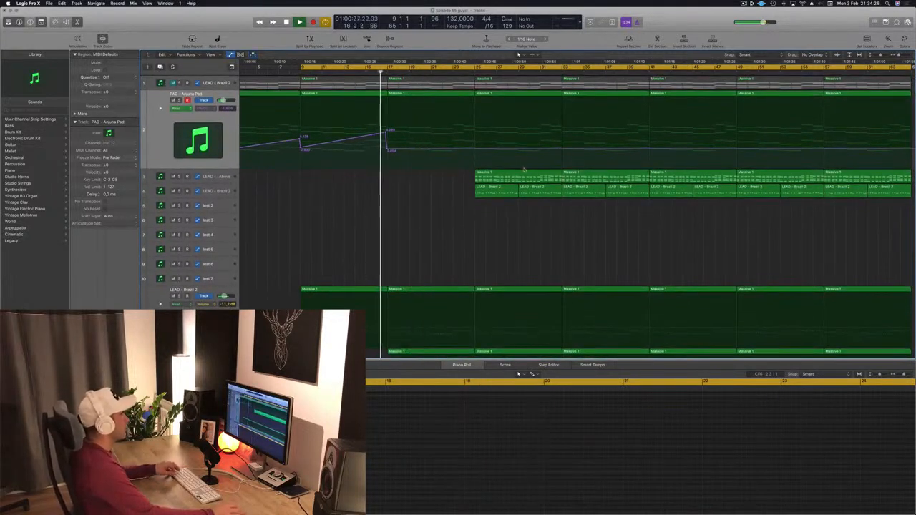
pyautogui.moveTo(529, 173); pyautogui.dragTo(441, 174)
pyautogui.press('super+Left')
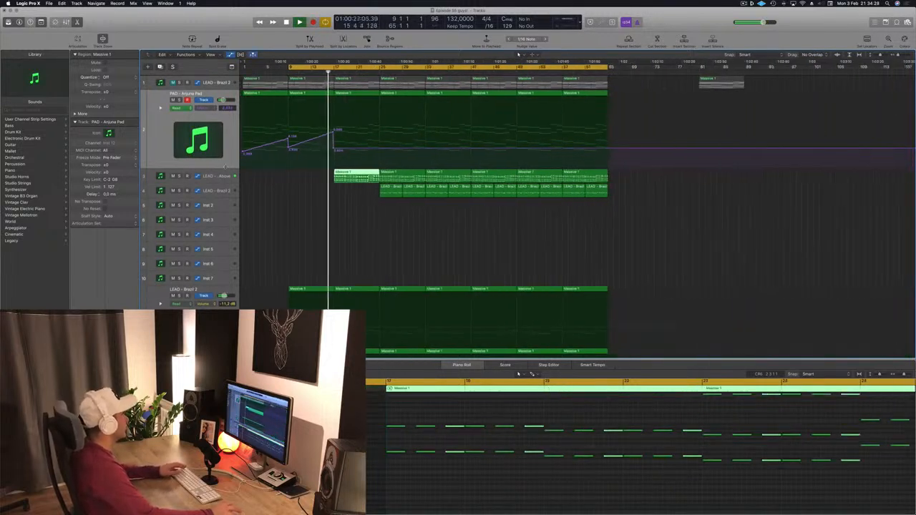
# Raise the filter cutoff in the LEAD - From Above track's Sylenth1 synth and close the plug-in window.
pyautogui.click(224, 176)
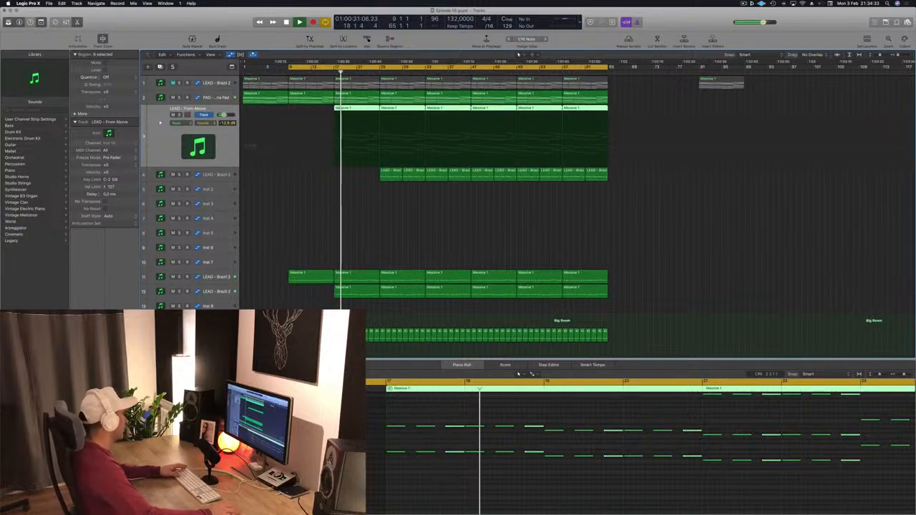
pyautogui.press('v')
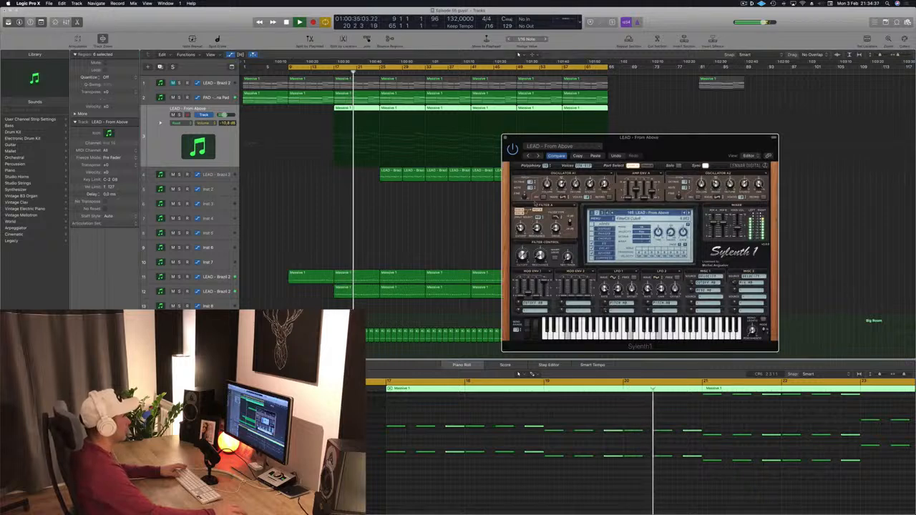
pyautogui.moveTo(522, 256); pyautogui.dragTo(523, 243)
pyautogui.moveTo(515, 139); pyautogui.dragTo(439, 144)
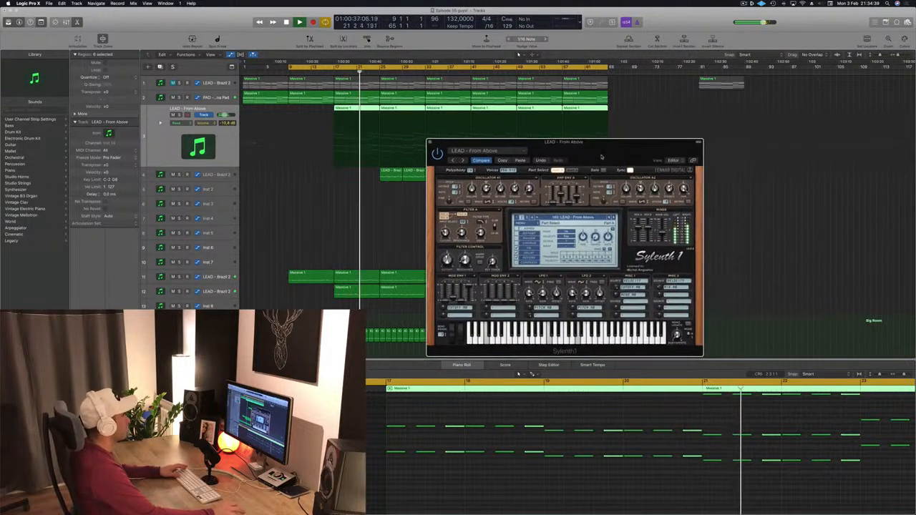
pyautogui.click(431, 141)
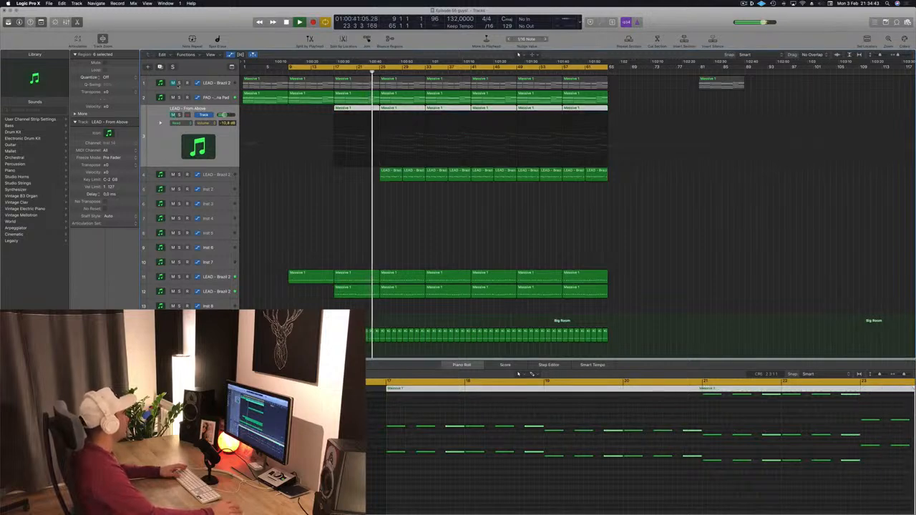
# Swap the muted lead from LEAD - Brazil 2 on track 1 to LEAD - From Above, and delete track 1's regions in bars 1–16.
pyautogui.hotkey('ctrl', 'm')
pyautogui.click(265, 85)
pyautogui.press('Delete')
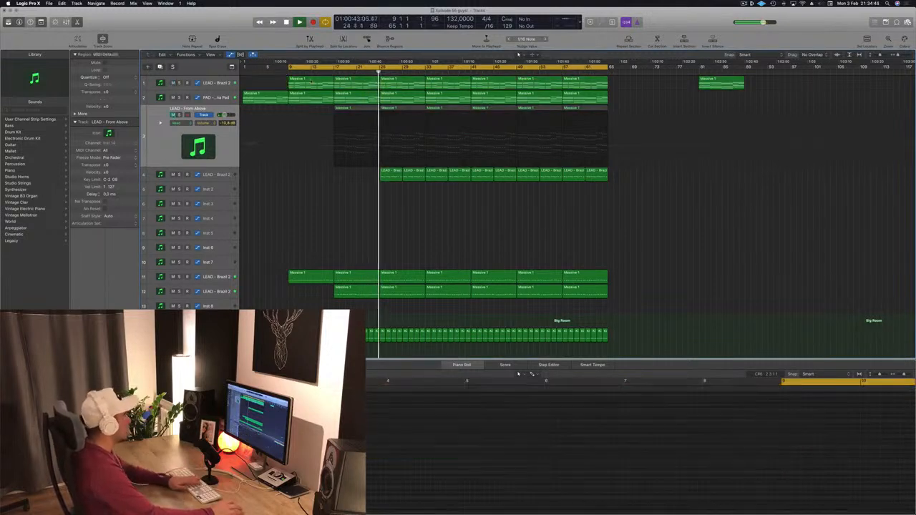
pyautogui.click(326, 81)
pyautogui.press('Delete')
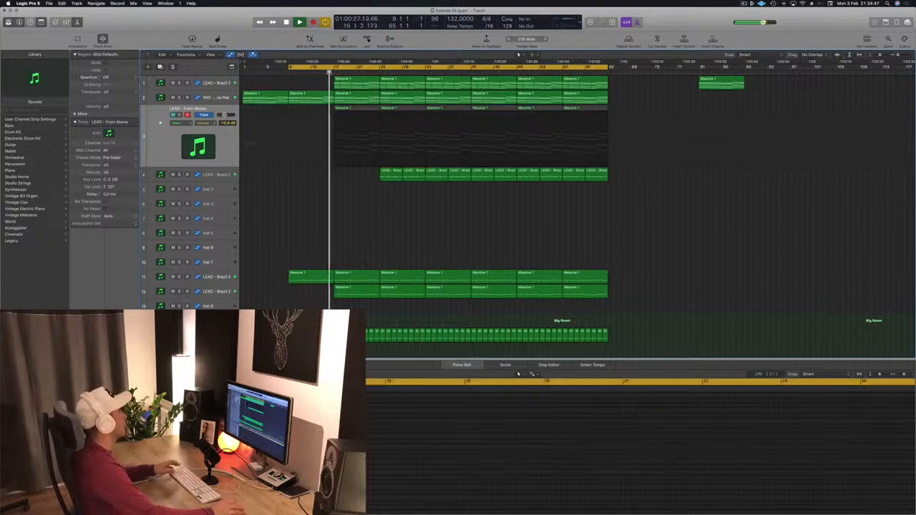
pyautogui.click(330, 67)
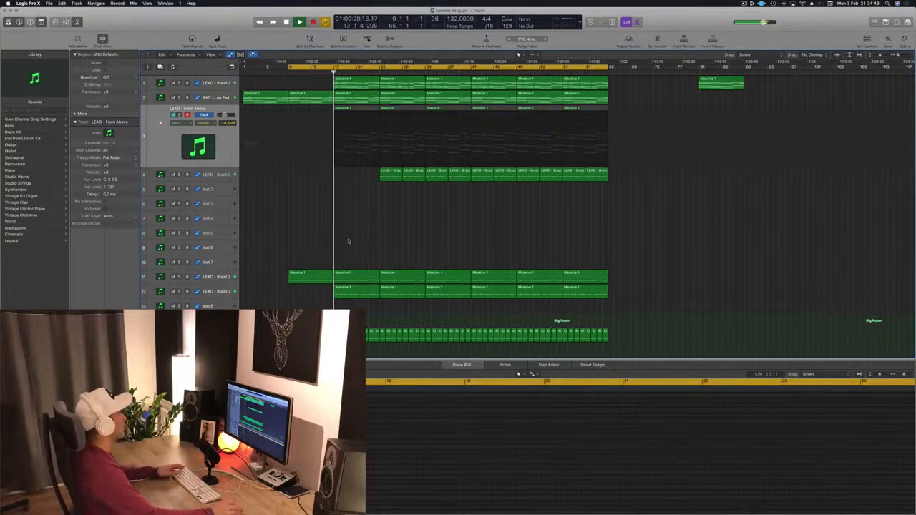
# Lower the Sylenth1 filter cutoff on the LEAD - Brazil 2 track 1 to about 2.2 and place the synth window clear of the regions.
pyautogui.click(218, 83)
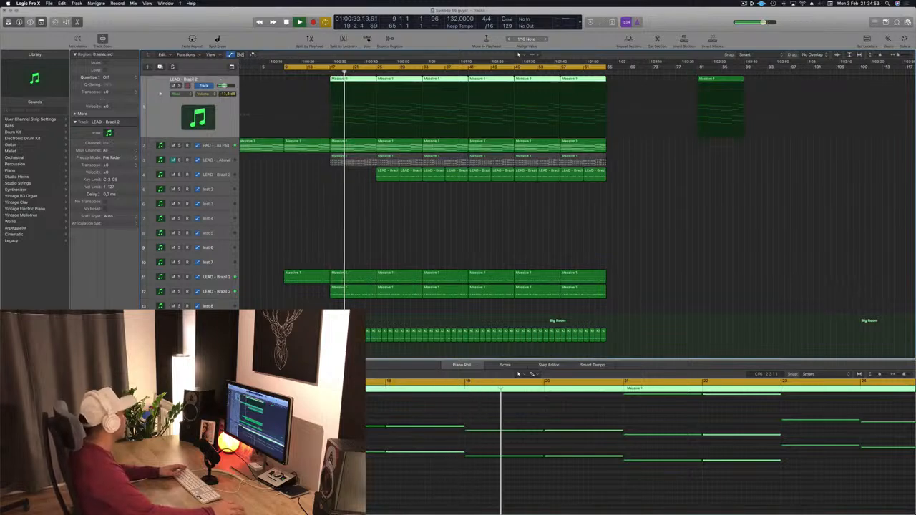
pyautogui.press('v')
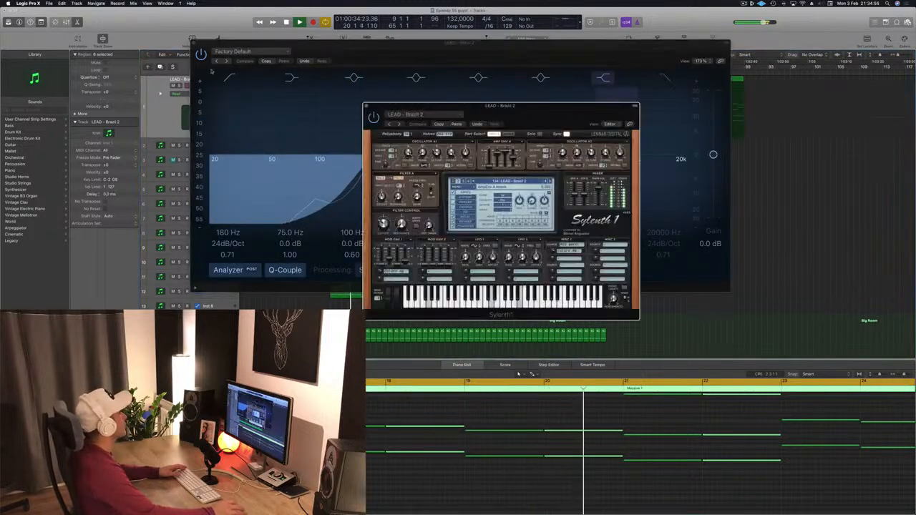
pyautogui.click(193, 45)
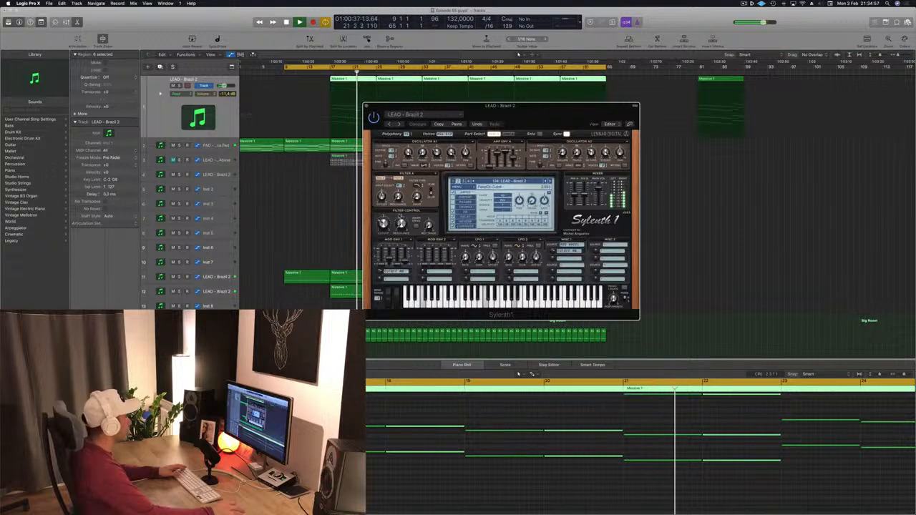
pyautogui.moveTo(384, 225); pyautogui.dragTo(384, 232)
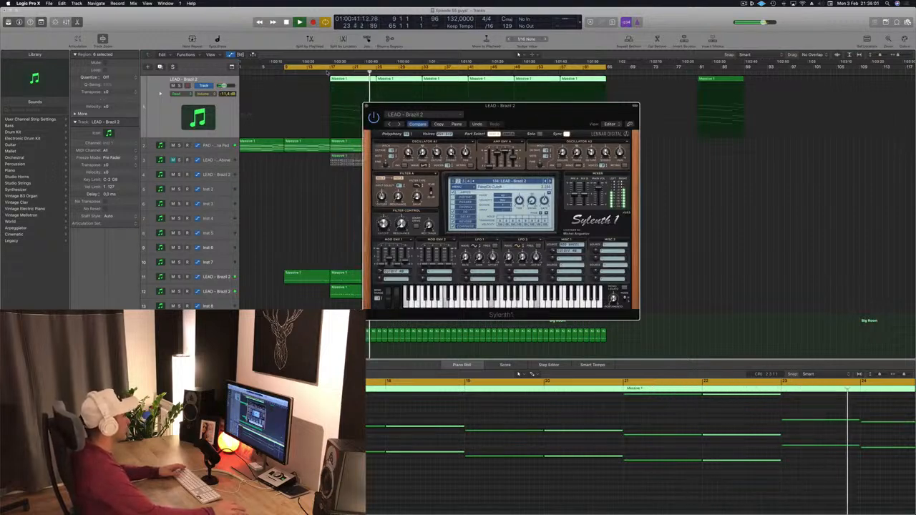
pyautogui.moveTo(410, 114); pyautogui.dragTo(615, 117)
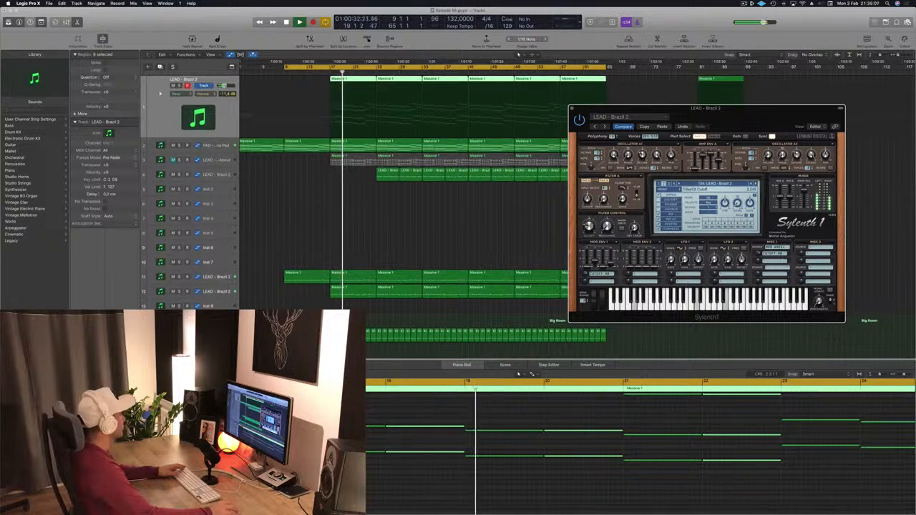
pyautogui.click(391, 245)
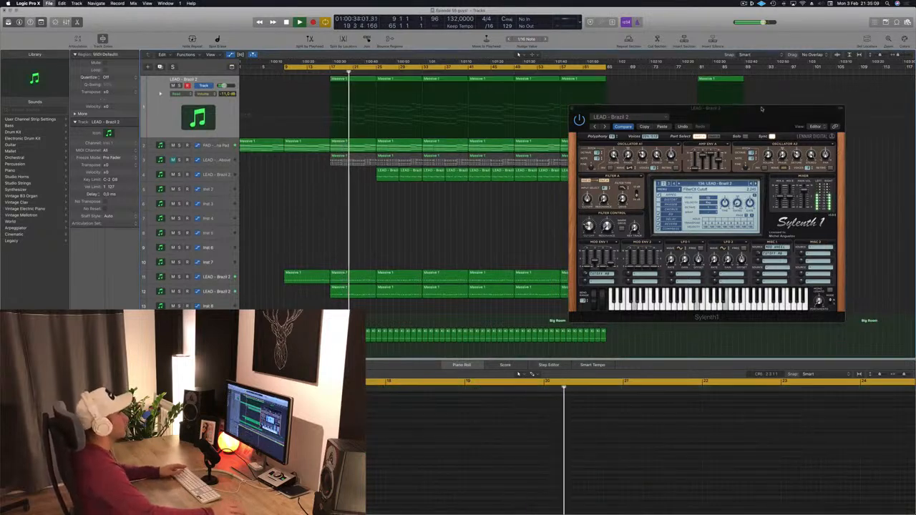
pyautogui.moveTo(761, 109); pyautogui.dragTo(812, 101)
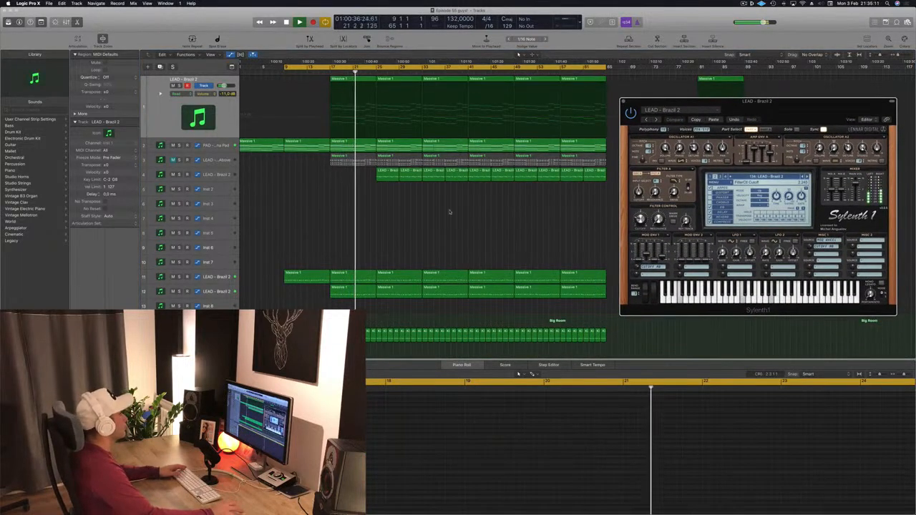
# Copy all regions from the Mega Saw Riser With noise track to the Perc 1 track and delete the originals.
pyautogui.scroll(-5, 418, 211)
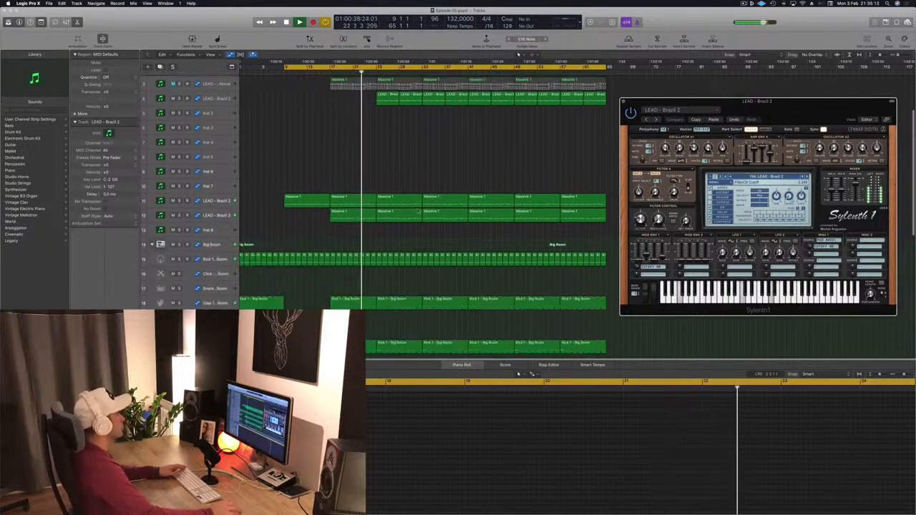
pyautogui.scroll(-15, 418, 211)
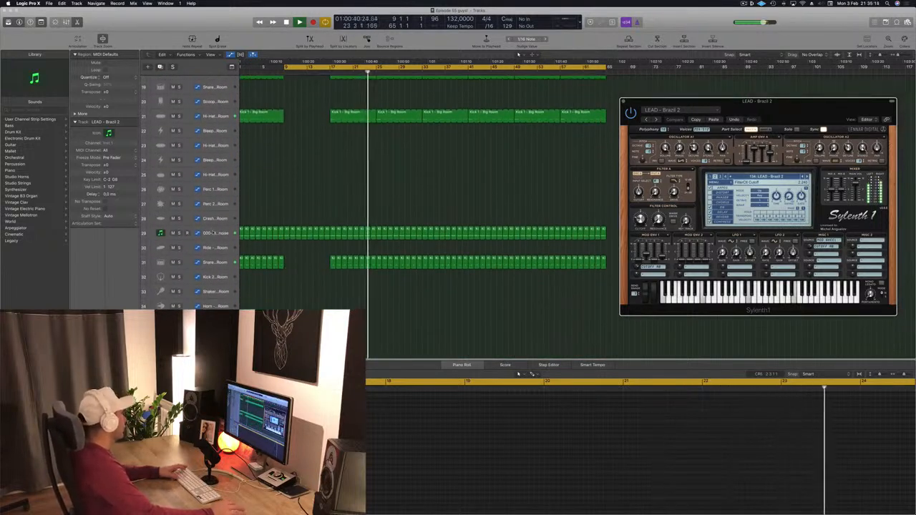
pyautogui.press('space')
pyautogui.click(212, 233)
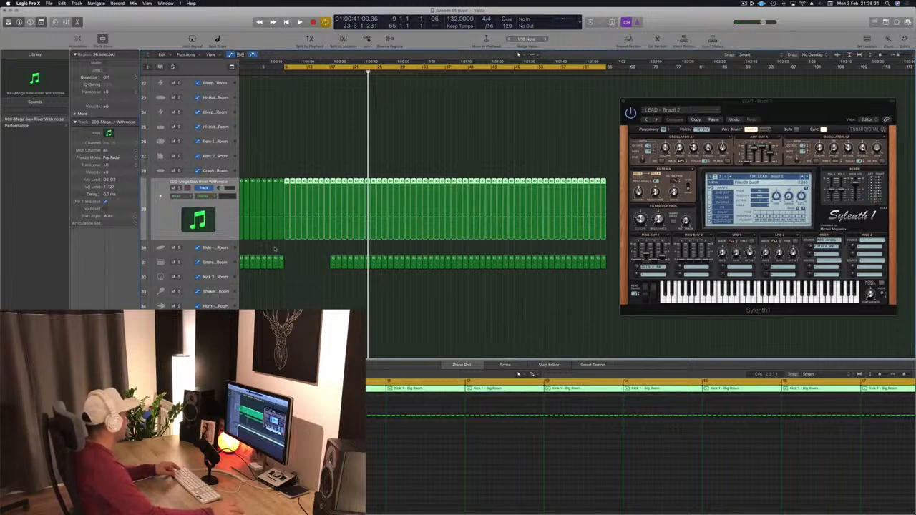
pyautogui.scroll(-2, 274, 249)
pyautogui.moveTo(593, 221); pyautogui.dragTo(244, 206)
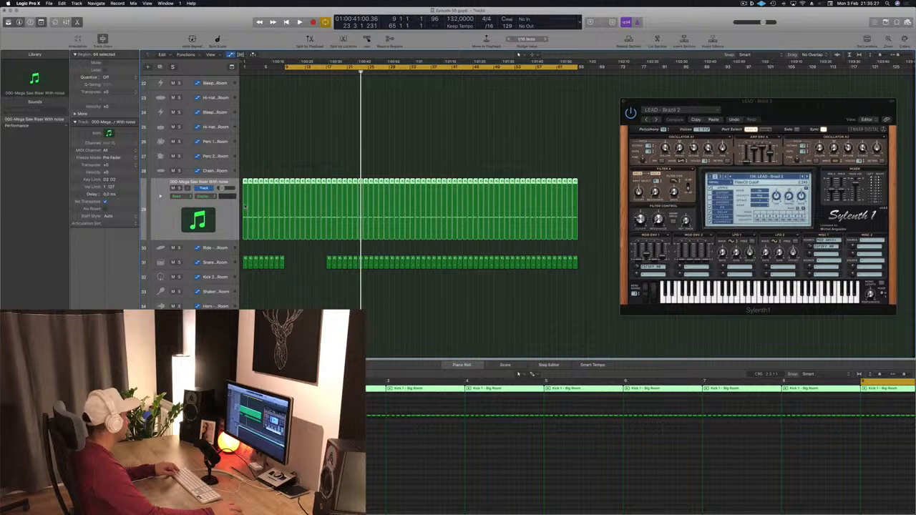
pyautogui.moveTo(245, 206); pyautogui.dragTo(246, 145)
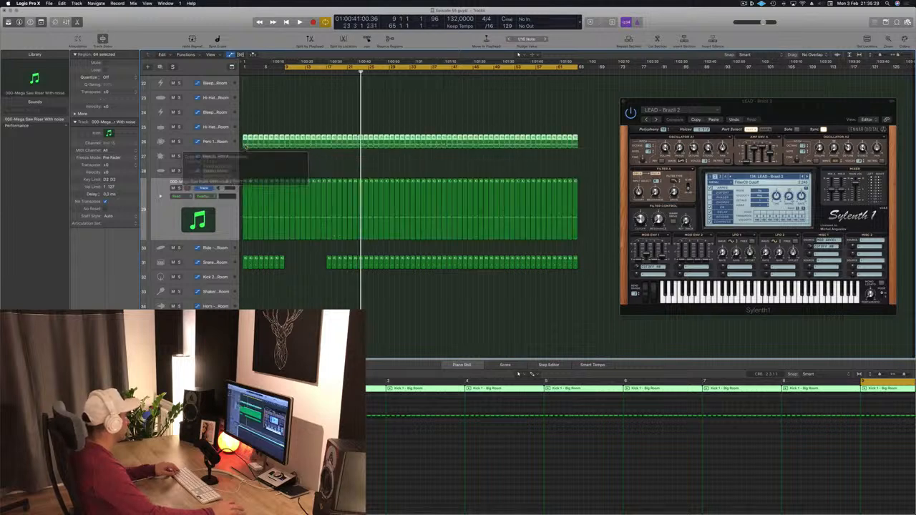
pyautogui.moveTo(601, 213); pyautogui.dragTo(244, 210)
pyautogui.press('Delete')
pyautogui.press('space')
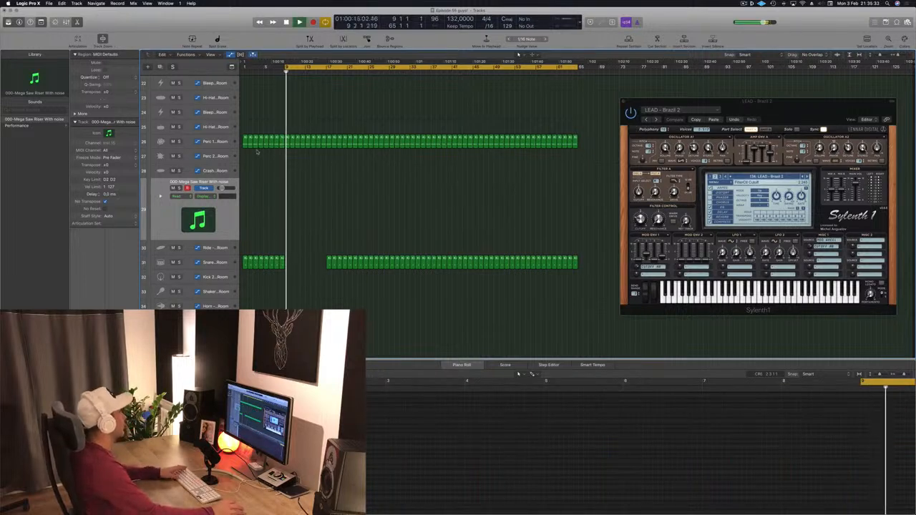
# Select all the Perc 1 regions and play from bar 9 to review the drum tracks.
pyautogui.moveTo(585, 140); pyautogui.dragTo(242, 142)
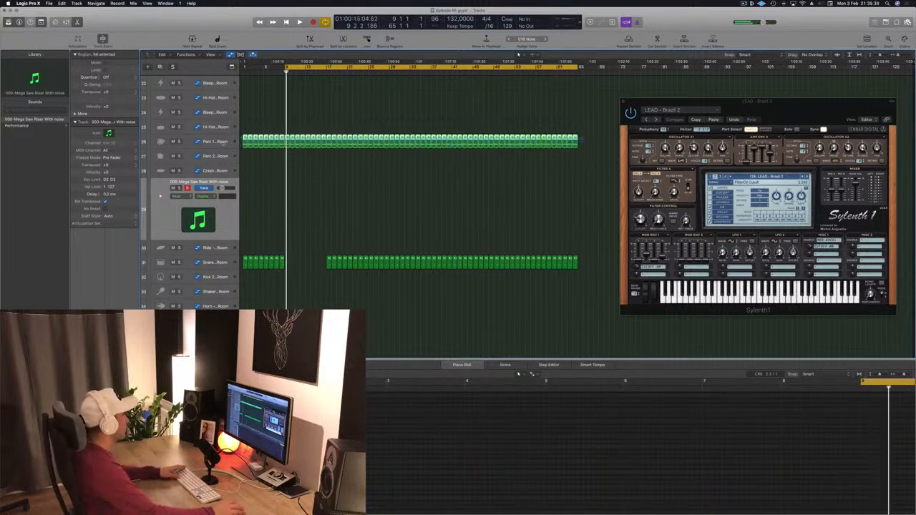
pyautogui.press('space')
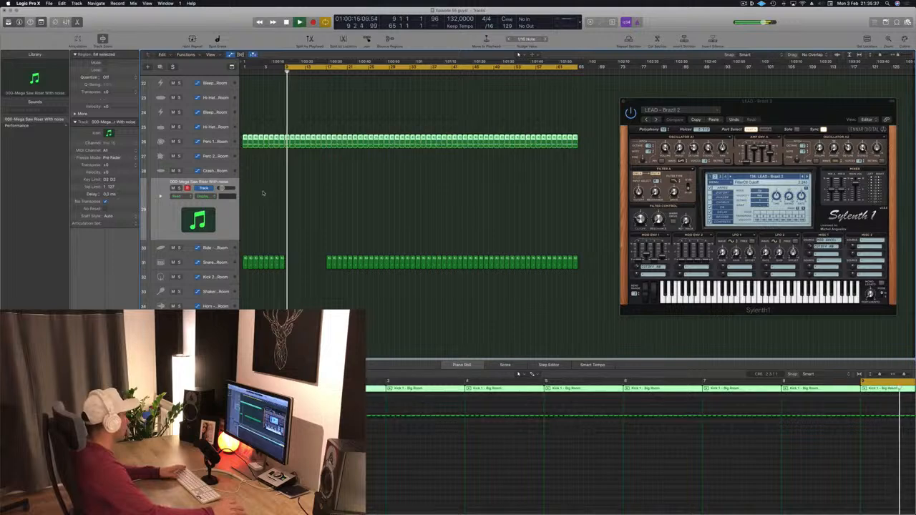
pyautogui.scroll(-3, 287, 209)
pyautogui.scroll(8, 287, 209)
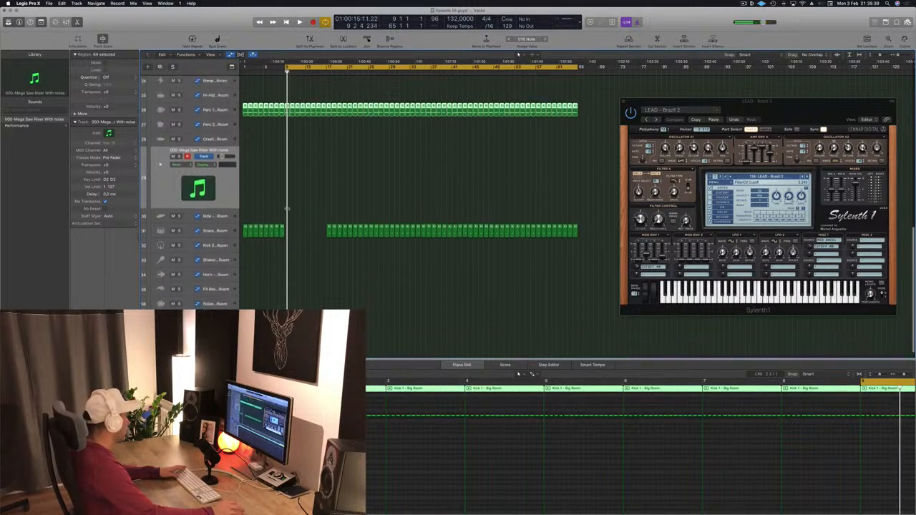
pyautogui.scroll(-3, 287, 209)
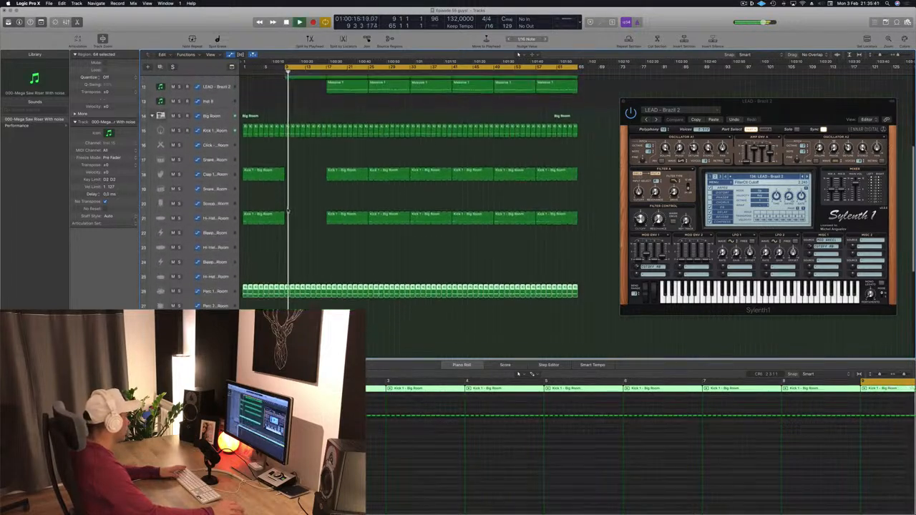
pyautogui.scroll(-2, 287, 211)
pyautogui.press('space')
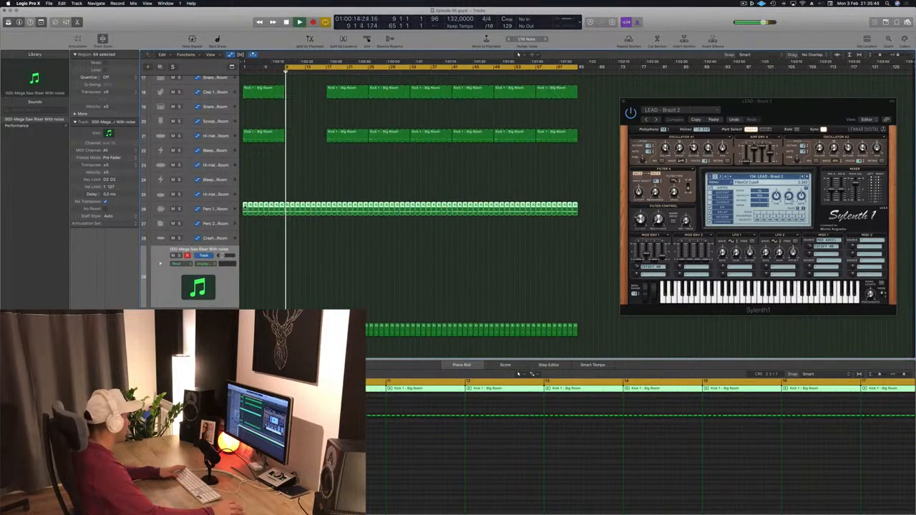
pyautogui.scroll(-3, 270, 250)
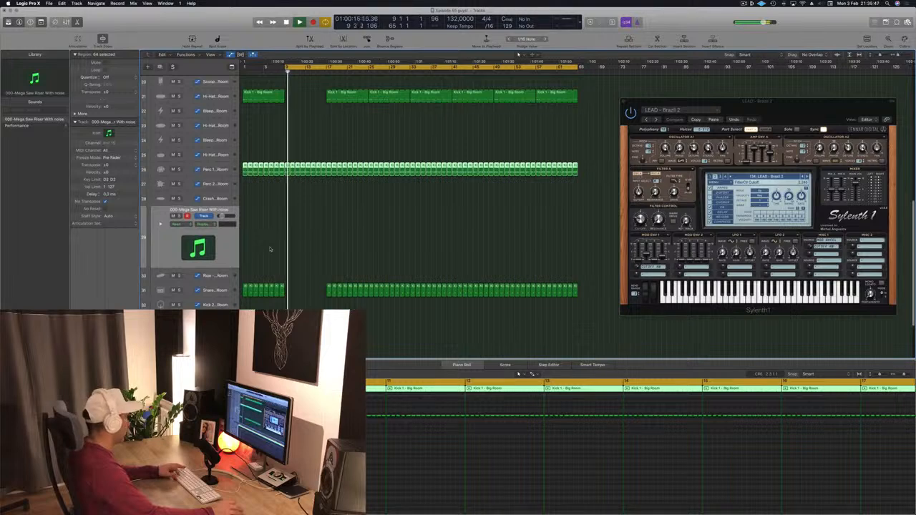
# Show the mixer and lower the volume of the auxiliary channel routed to the stereo output while playing from bar 9.
pyautogui.press('x')
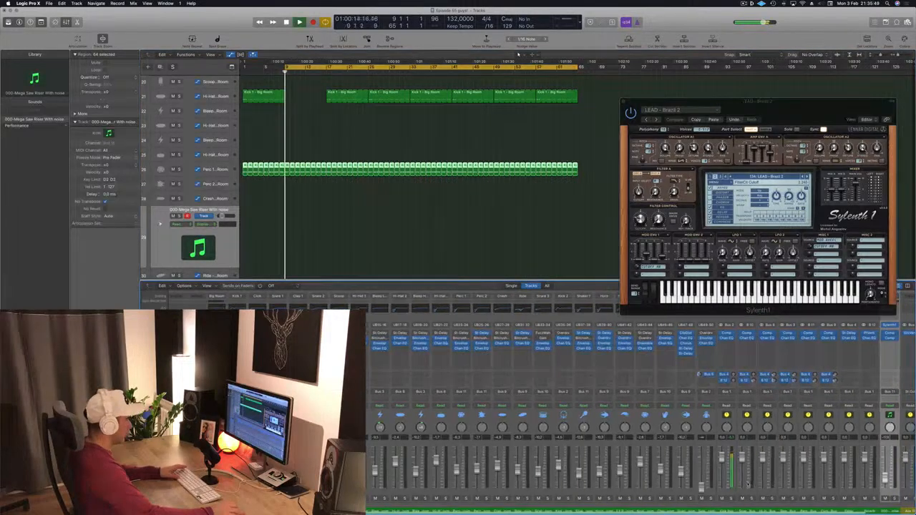
pyautogui.press('space')
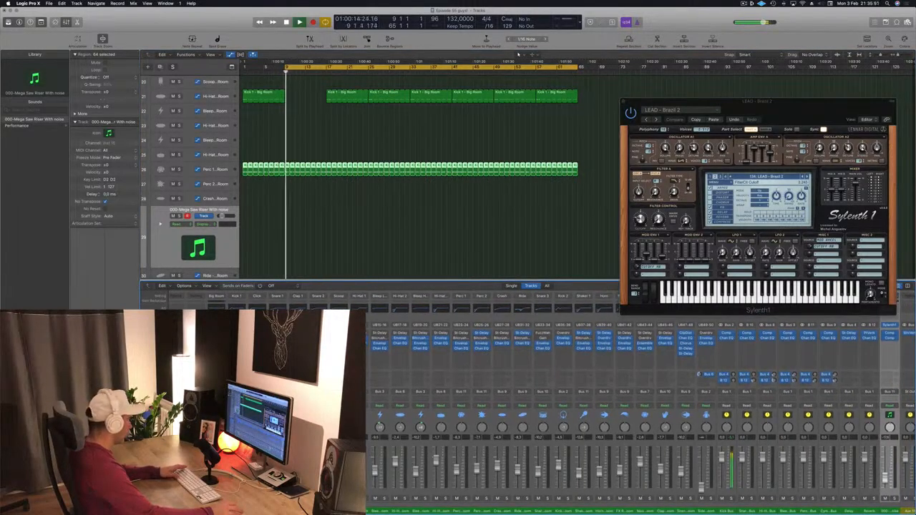
pyautogui.hotkey('ctrl', 's')
pyautogui.hotkey('ctrl', 's')
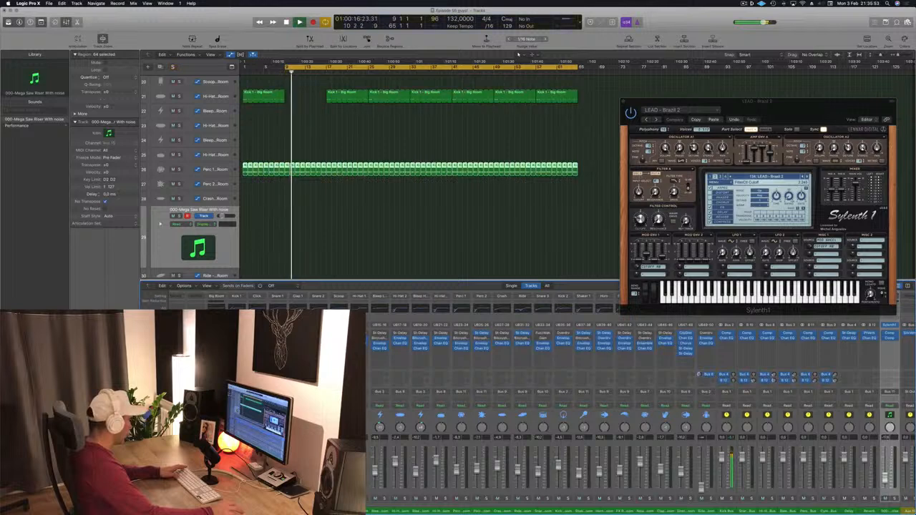
pyautogui.click(220, 492)
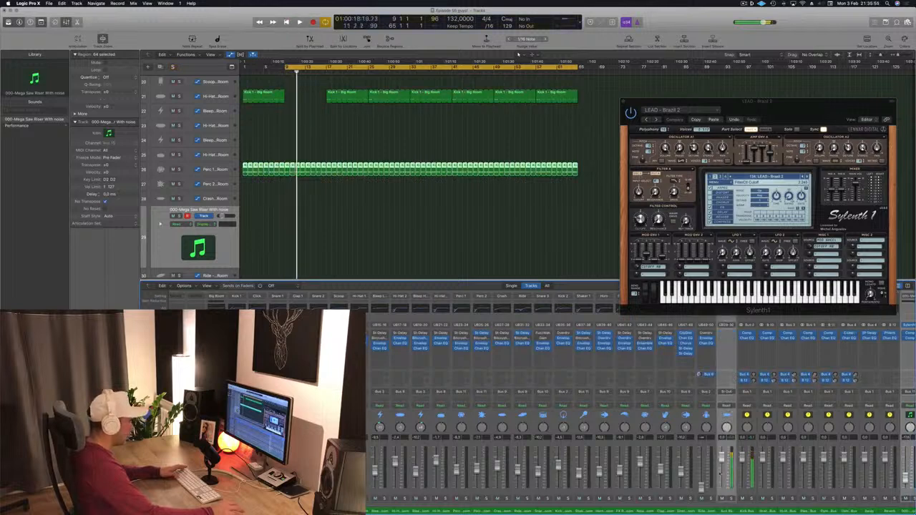
pyautogui.click(731, 499)
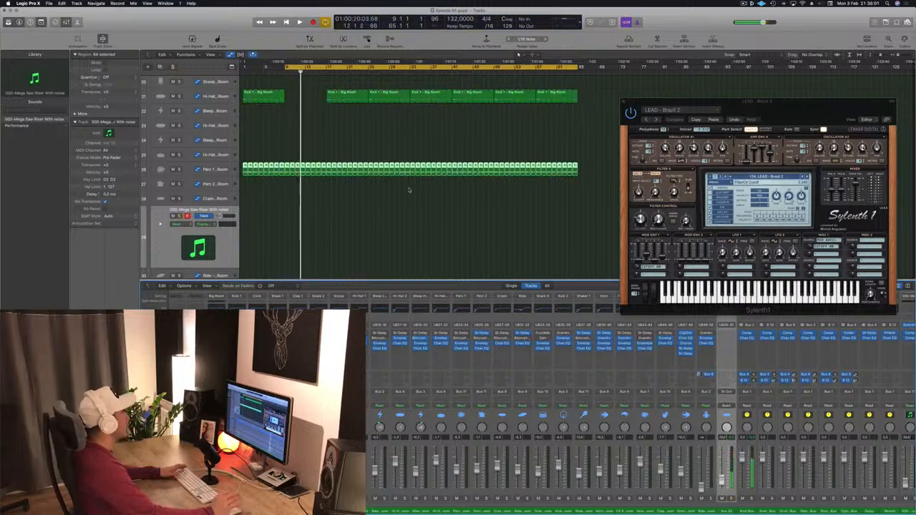
# Delete the Kick 1 regions before bar 17 so the kick starts at bar 17.
pyautogui.click(387, 206)
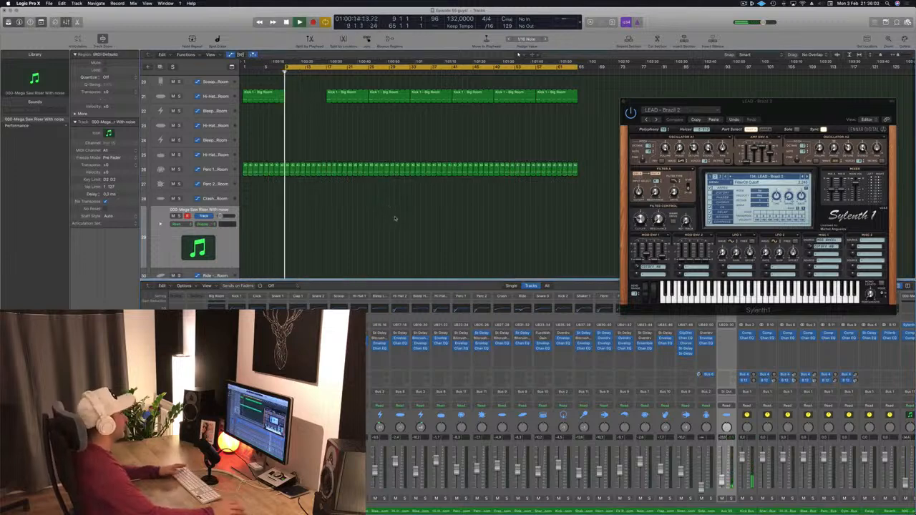
pyautogui.scroll(10, 395, 218)
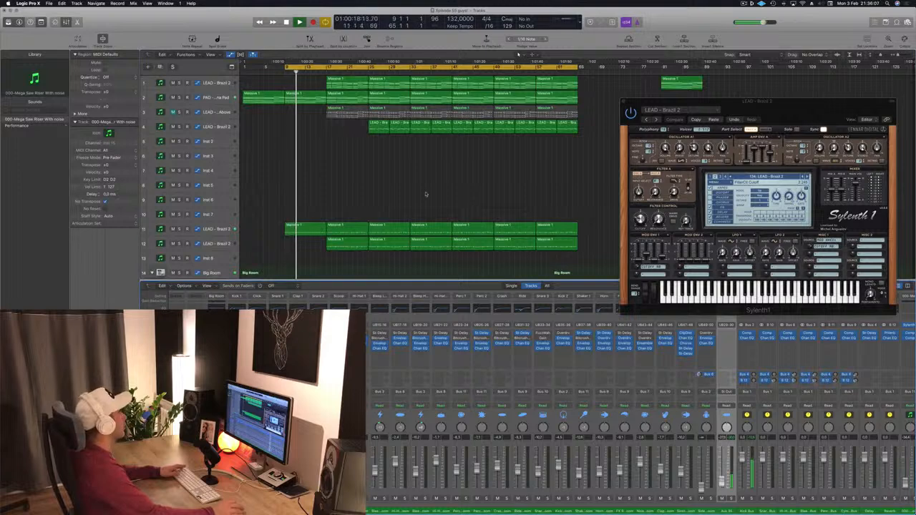
pyautogui.click(327, 72)
pyautogui.scroll(-8, 315, 132)
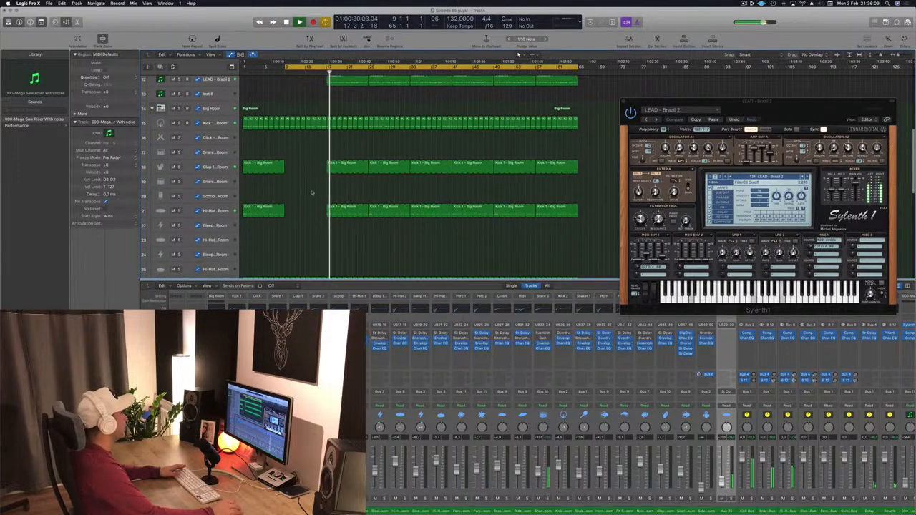
pyautogui.scroll(4, 315, 189)
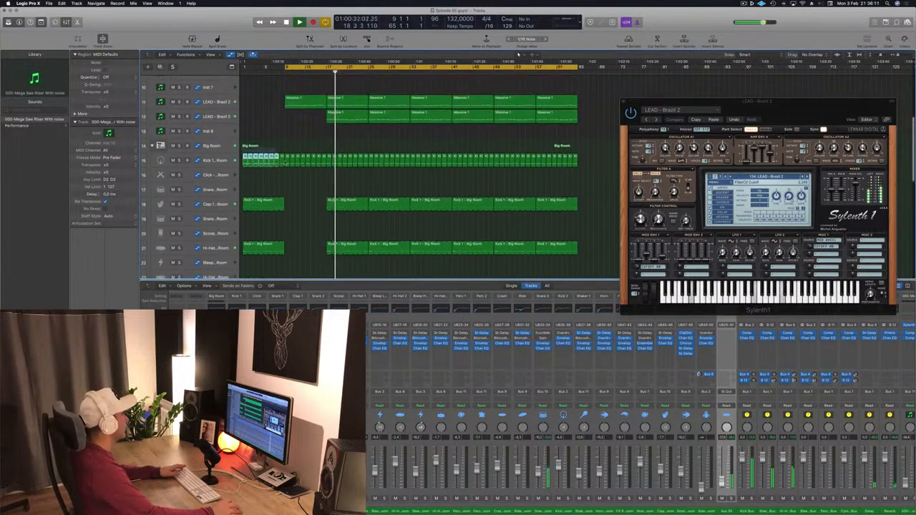
pyautogui.press('Delete')
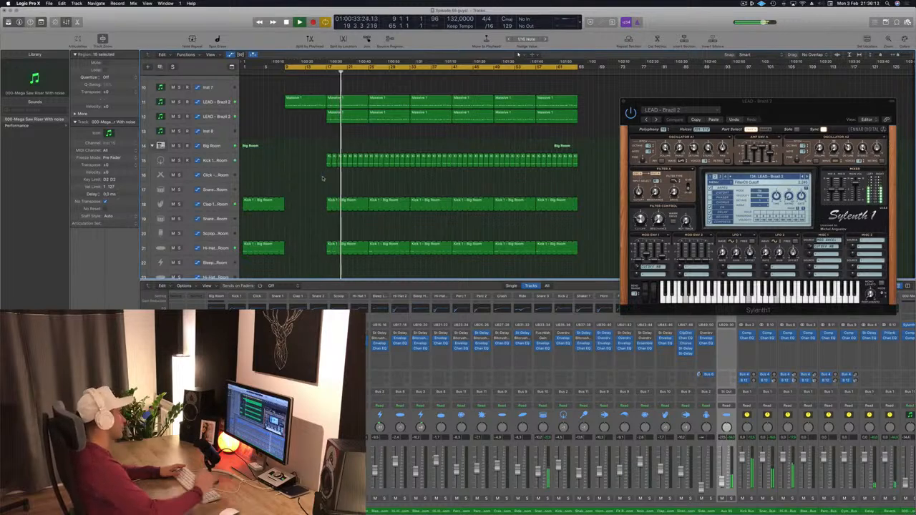
# Delete the two LEAD - Brazil 2 regions on track 4 between bars 25 and 33.
pyautogui.scroll(6, 350, 172)
pyautogui.scroll(-3, 362, 175)
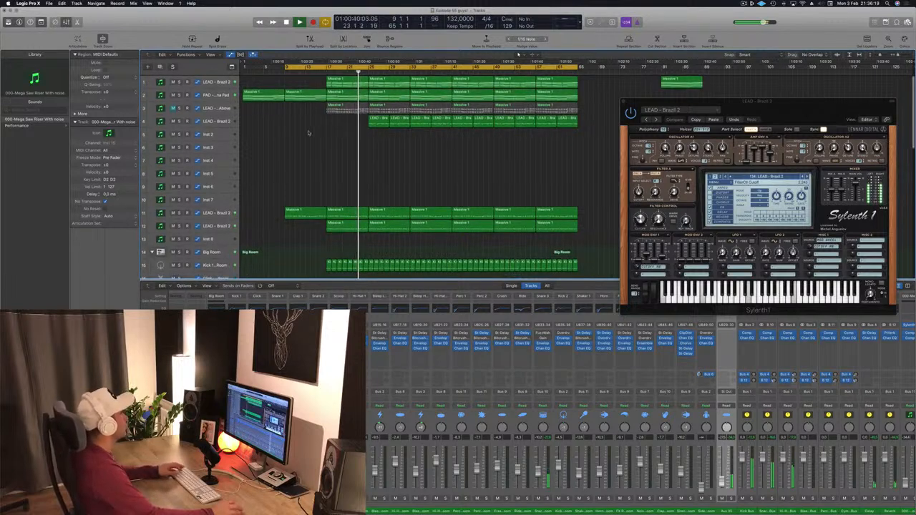
pyautogui.scroll(-3, 312, 165)
pyautogui.press('Down')
pyautogui.press('Down')
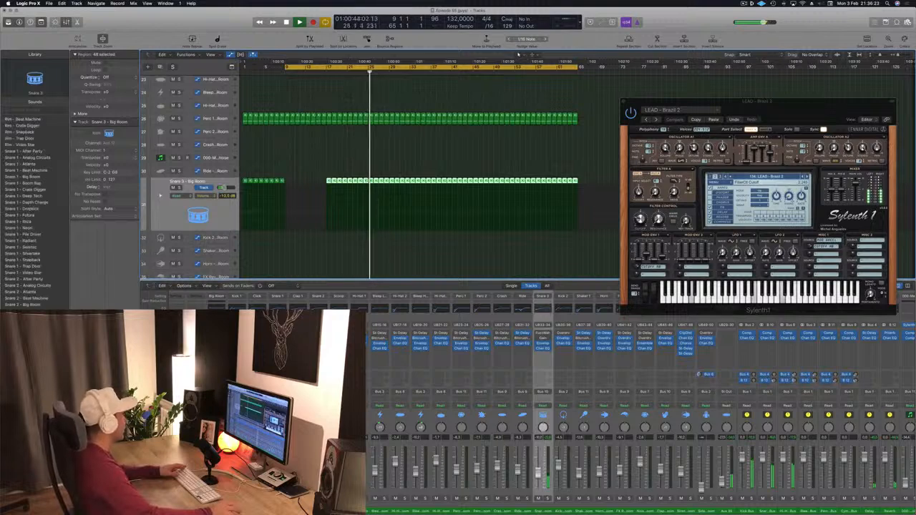
pyautogui.scroll(15, 403, 223)
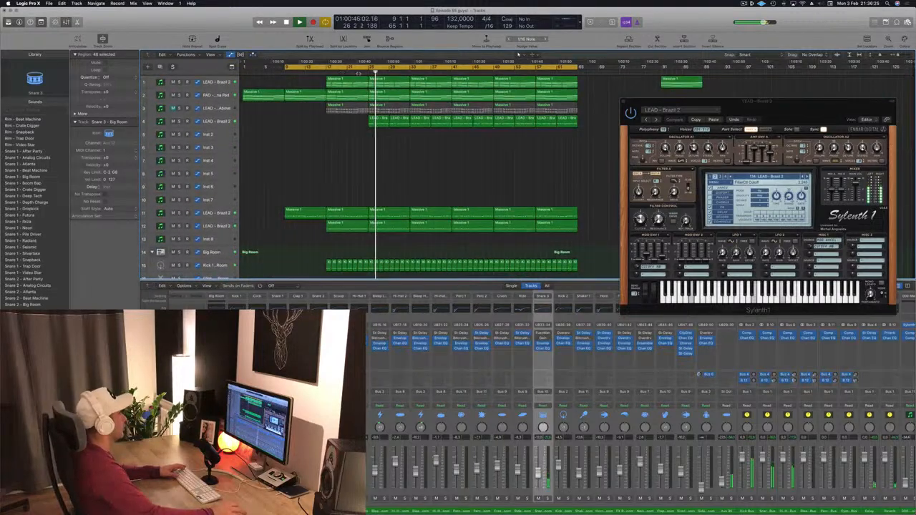
pyautogui.click(399, 120)
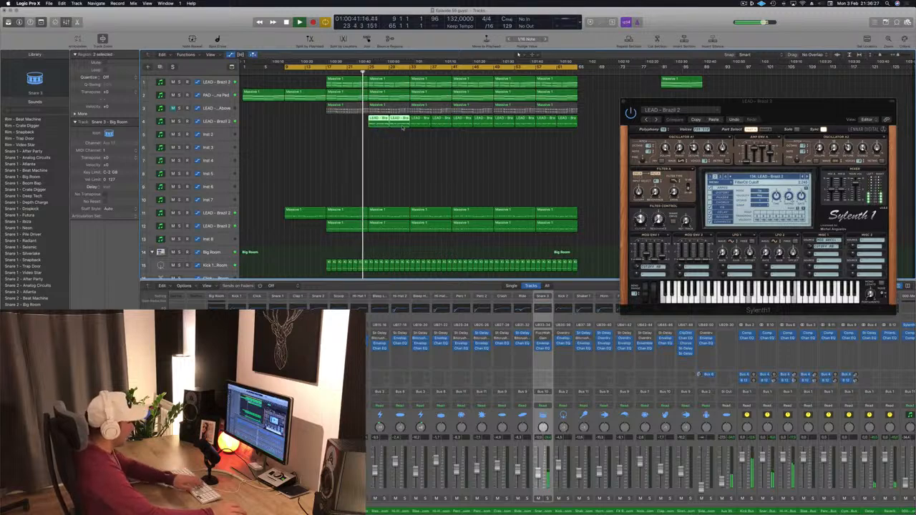
pyautogui.press('Delete')
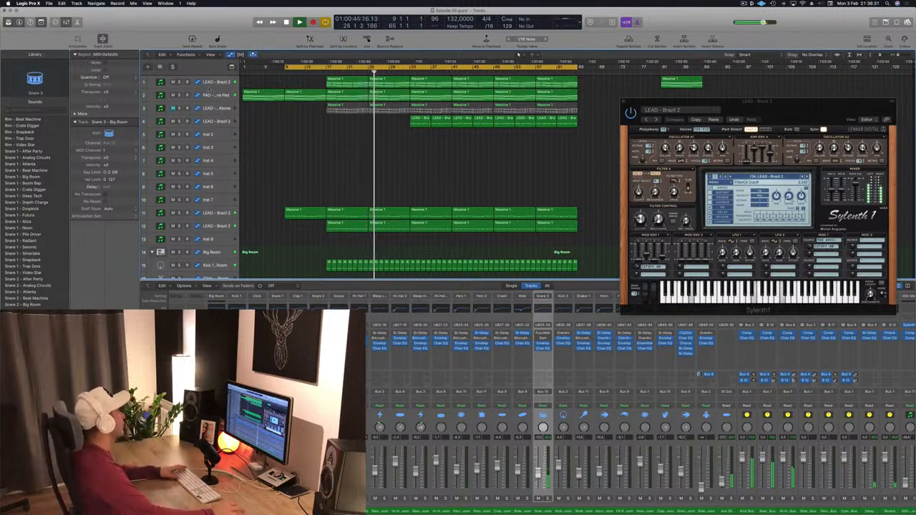
# Draw a rising automation ramp from bar 25 to bar 33 on the PAD - Anjuna Pad track.
pyautogui.click(226, 96)
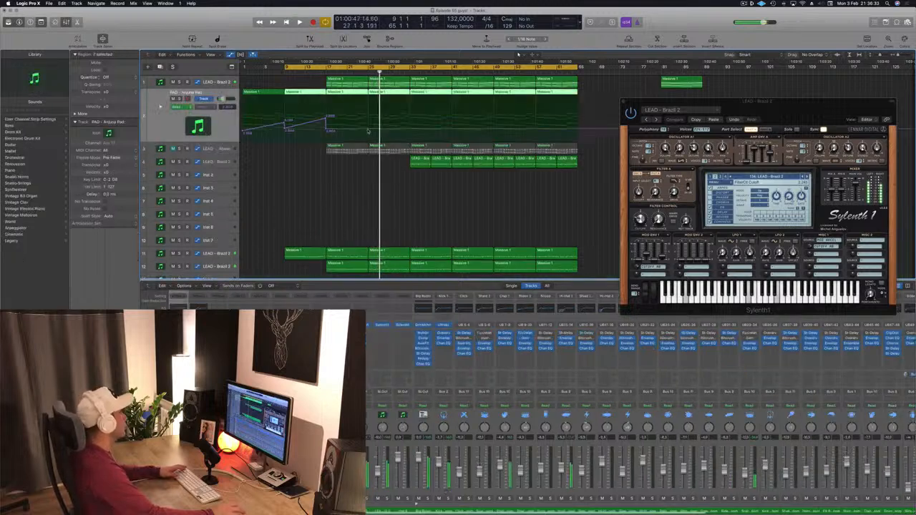
pyautogui.press('space')
pyautogui.moveTo(369, 131); pyautogui.dragTo(412, 116)
pyautogui.press('space')
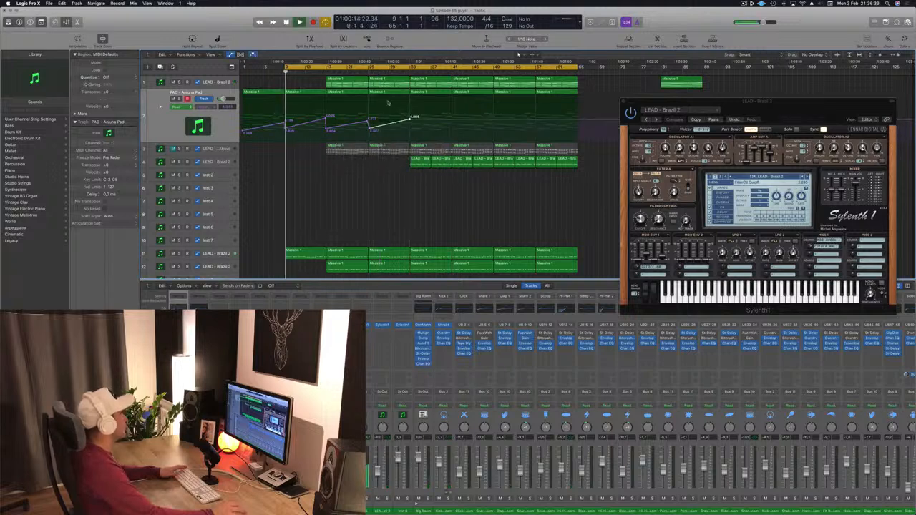
# Set the cycle range to start at bar 17 and play the arrangement from there.
pyautogui.press('c')
pyautogui.press('space')
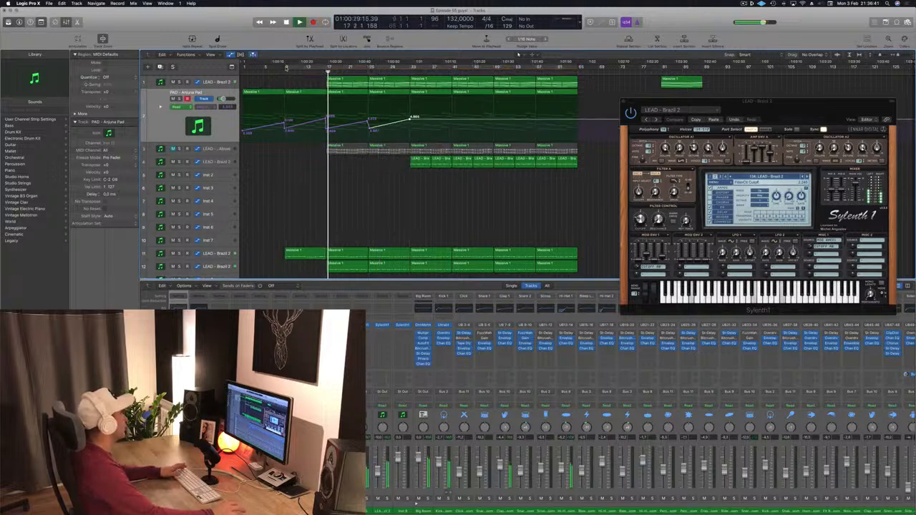
pyautogui.click(287, 68)
pyautogui.moveTo(287, 68); pyautogui.dragTo(299, 129)
# Check the Anjuna Pad track in solo and raise its automation peaks at bars 25 and 33.
pyautogui.hotkey('ctrl', 's')
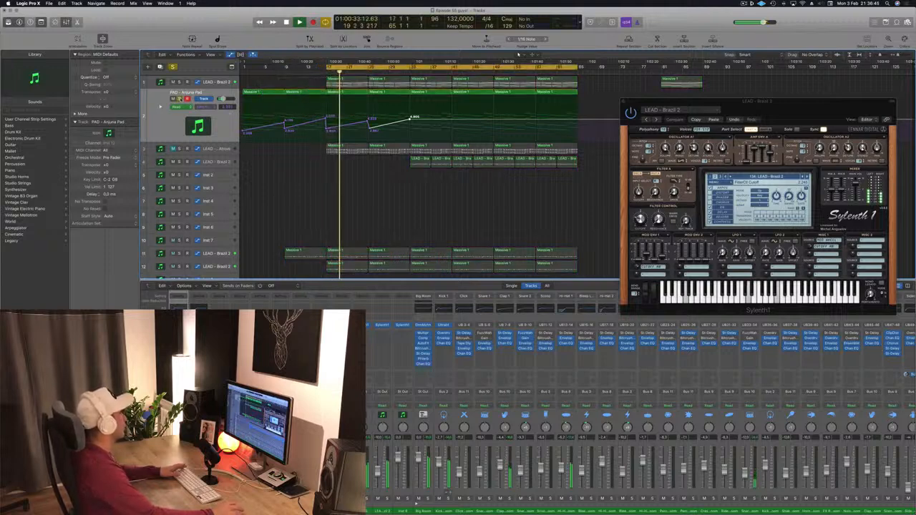
pyautogui.hotkey('ctrl', 's')
pyautogui.moveTo(370, 130); pyautogui.dragTo(401, 131)
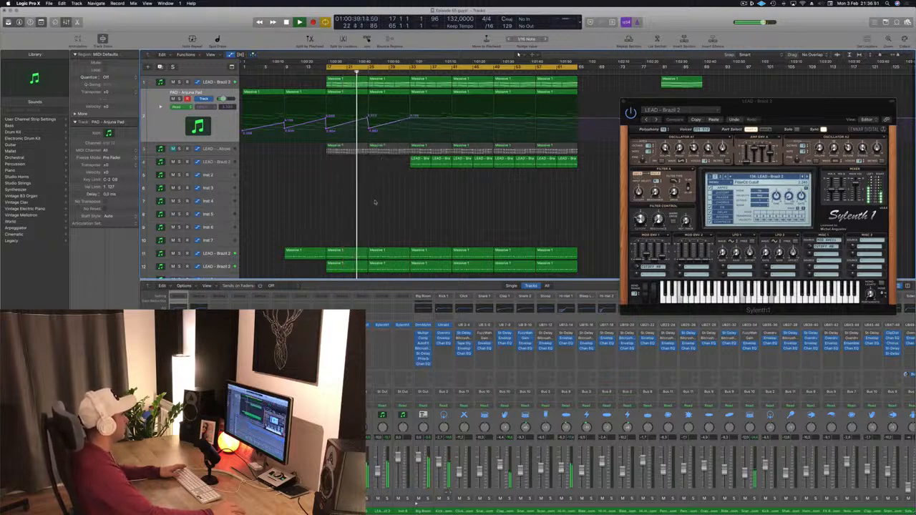
pyautogui.scroll(-10, 375, 186)
pyautogui.scroll(-12, 375, 203)
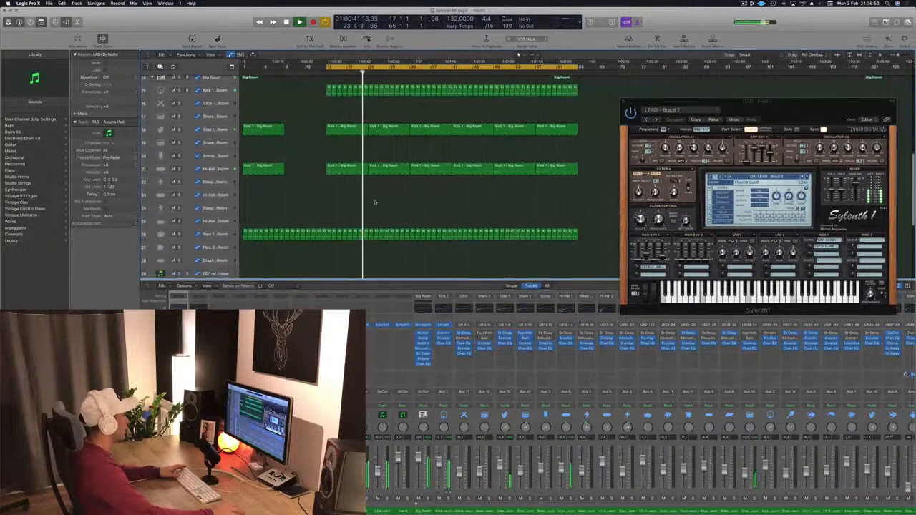
pyautogui.scroll(20, 375, 203)
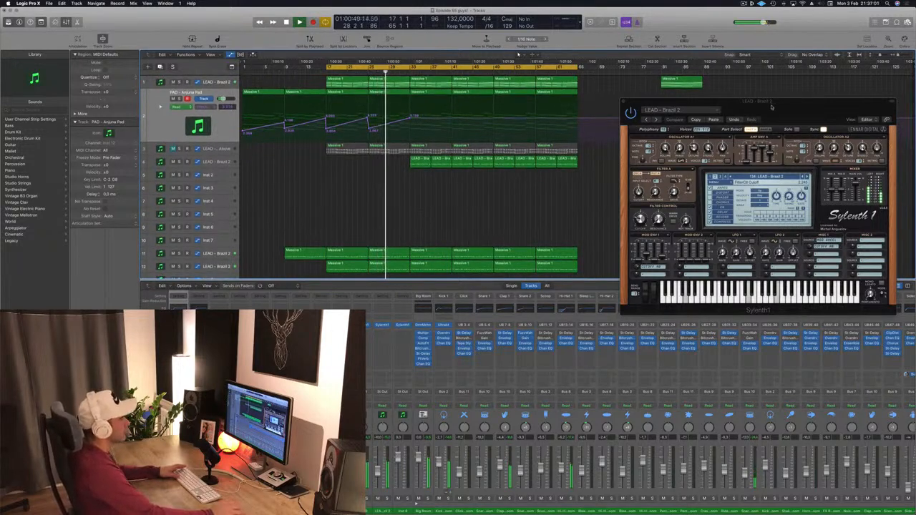
# Add a drop after the bar 33 peak in the Anjuna Pad automation and move the Sylenth1 window clear of the regions.
pyautogui.moveTo(771, 107); pyautogui.dragTo(758, 81)
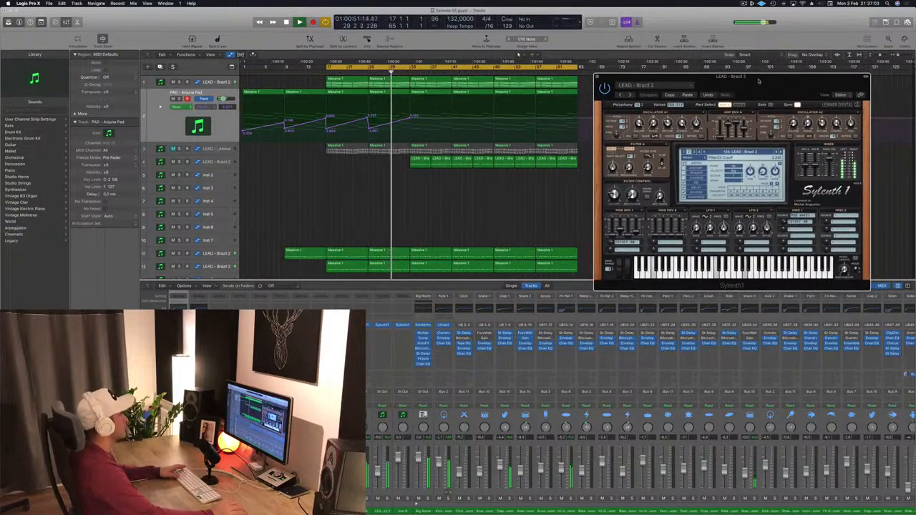
pyautogui.click(483, 199)
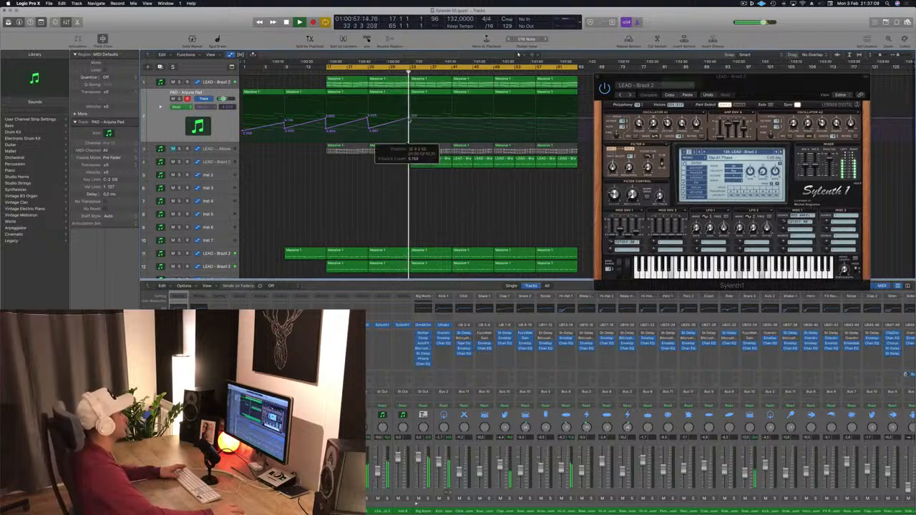
pyautogui.click(413, 123)
pyautogui.moveTo(412, 124); pyautogui.dragTo(414, 129)
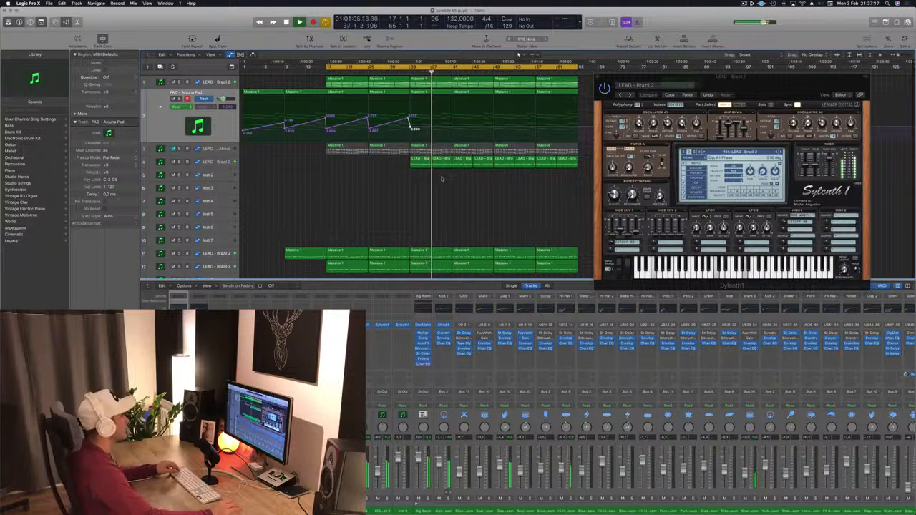
pyautogui.moveTo(775, 79); pyautogui.dragTo(809, 61)
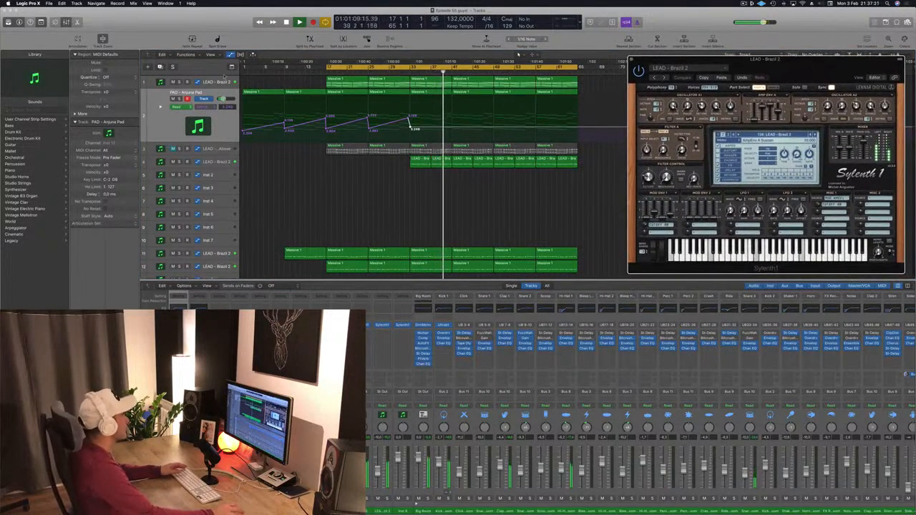
# Create a new track with duplicate settings below LEAD - Brazil 2 track 4 and copy the pad region at bar 41 onto it.
pyautogui.press('Up')
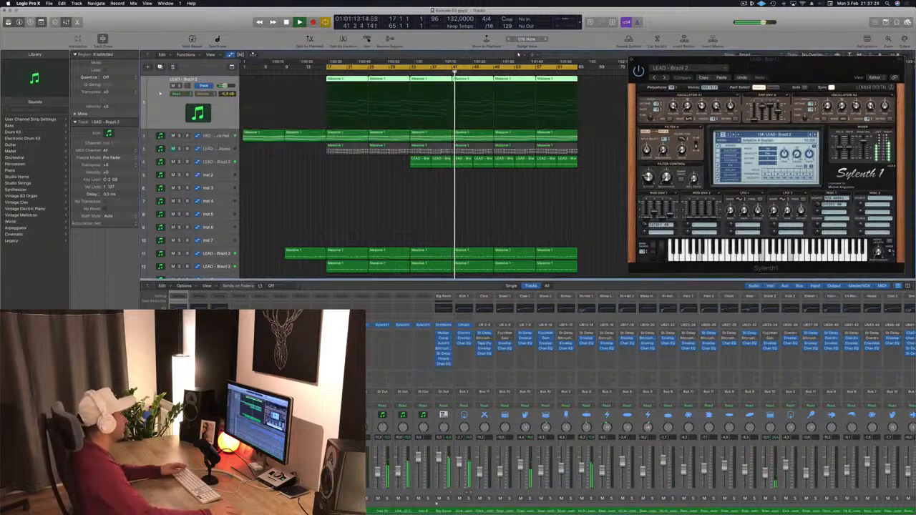
pyautogui.click(372, 253)
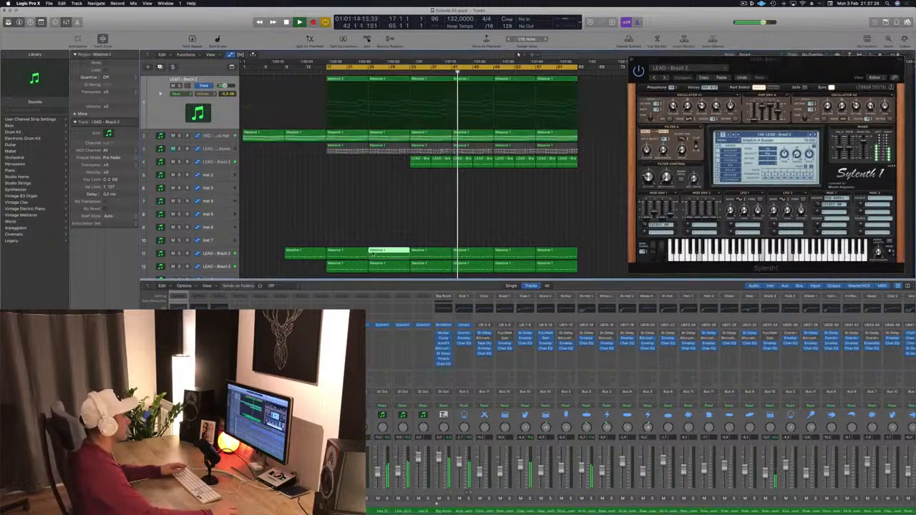
pyautogui.click(376, 214)
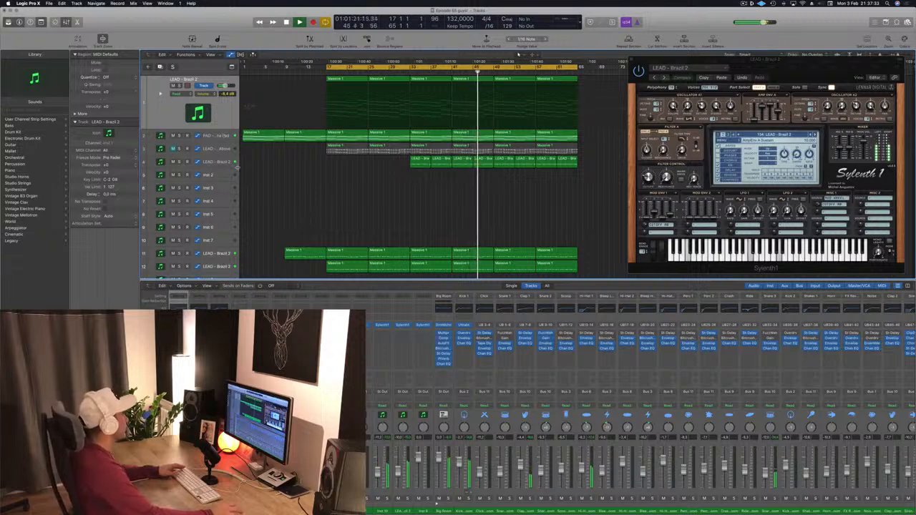
pyautogui.click(214, 163)
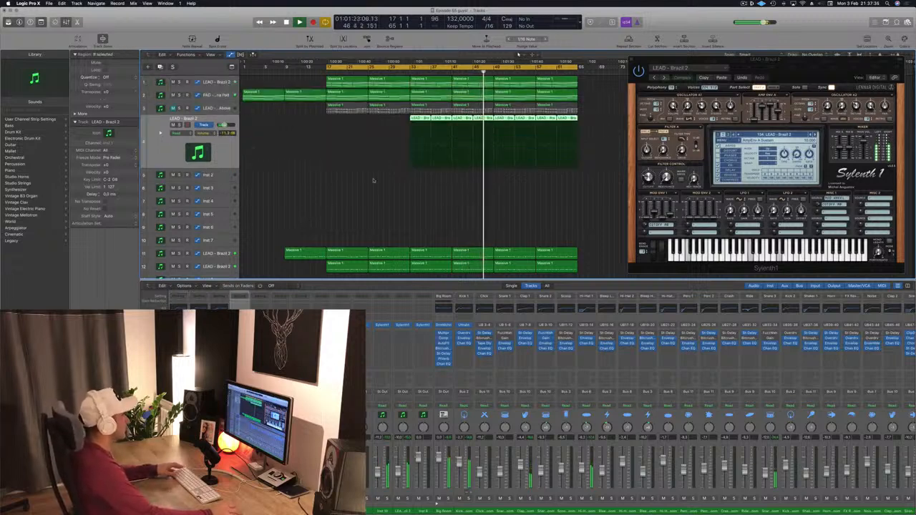
pyautogui.press('super+d')
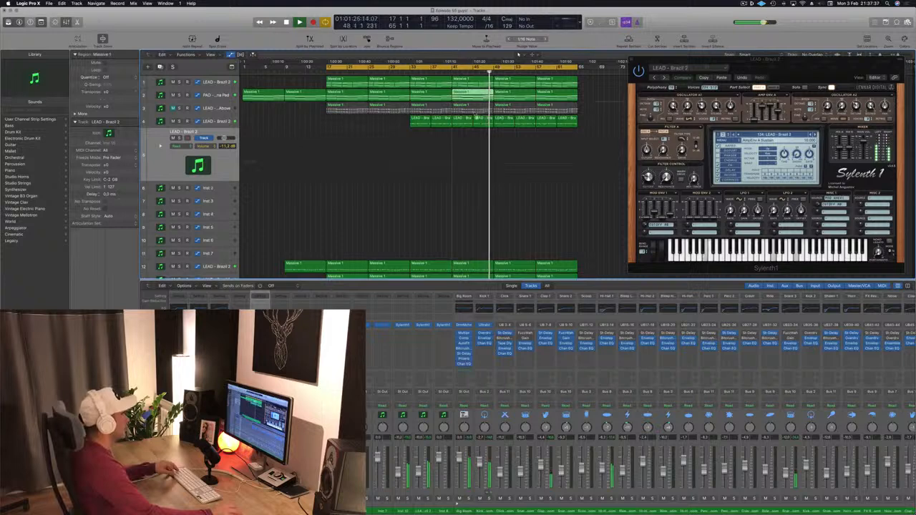
pyautogui.moveTo(478, 97); pyautogui.dragTo(475, 144)
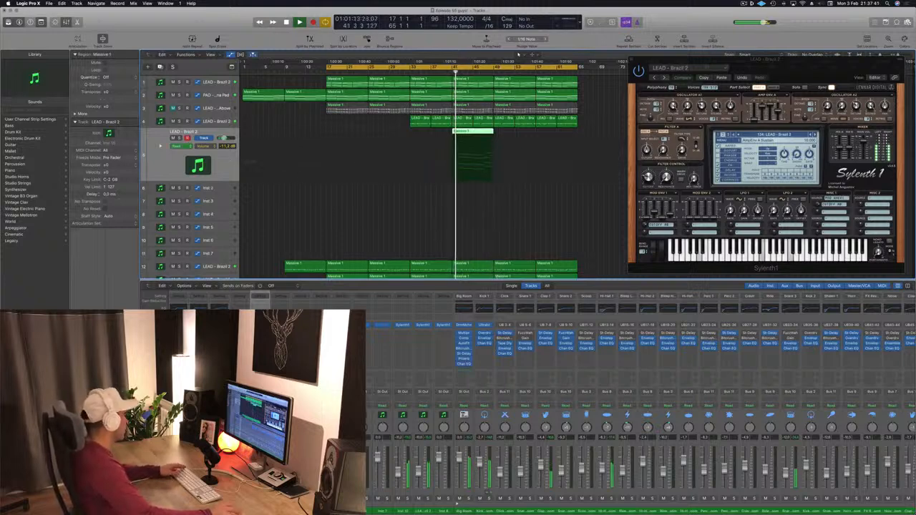
# Open the new track's Sylenth1 over the mixer area and load the LEAD - Brazil 1 preset.
pyautogui.click(259, 325)
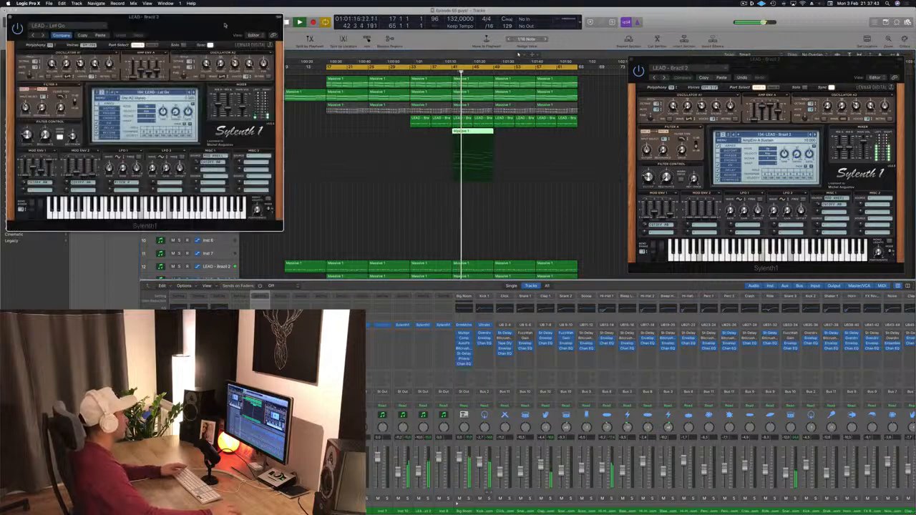
pyautogui.moveTo(224, 25); pyautogui.dragTo(765, 185)
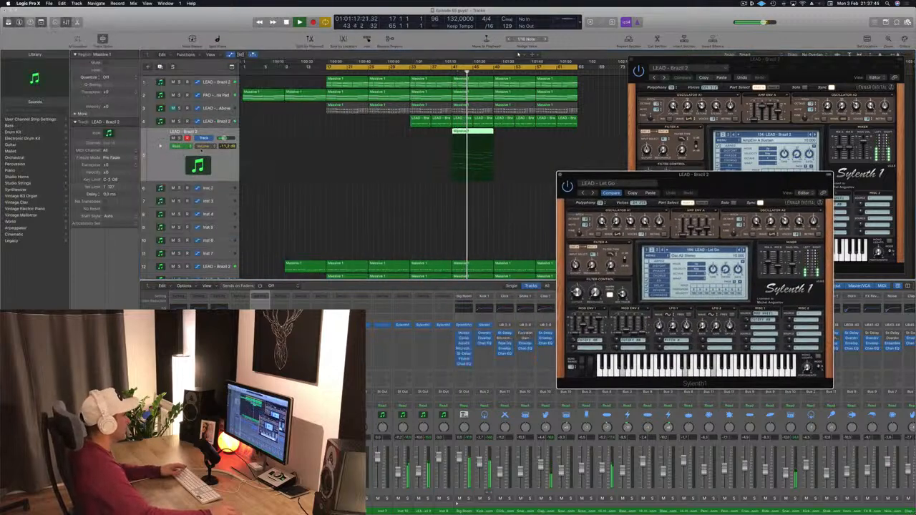
pyautogui.click(687, 249)
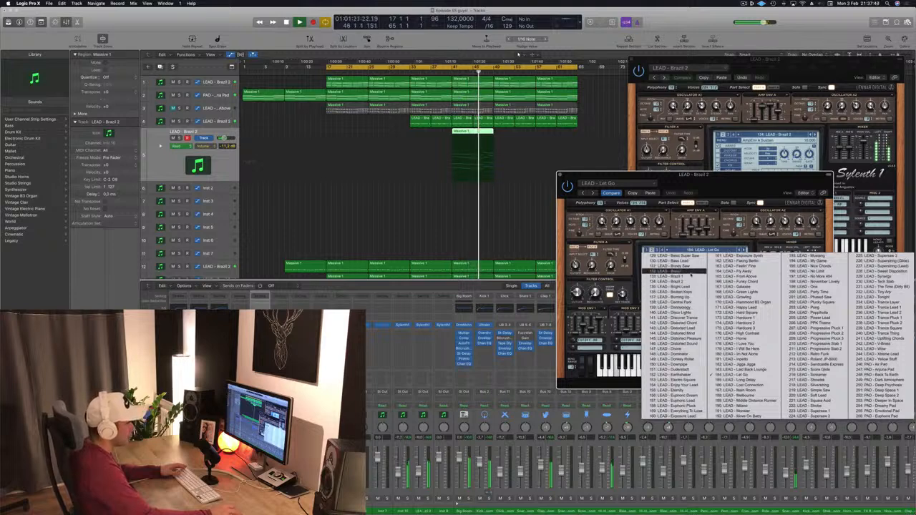
pyautogui.click(680, 272)
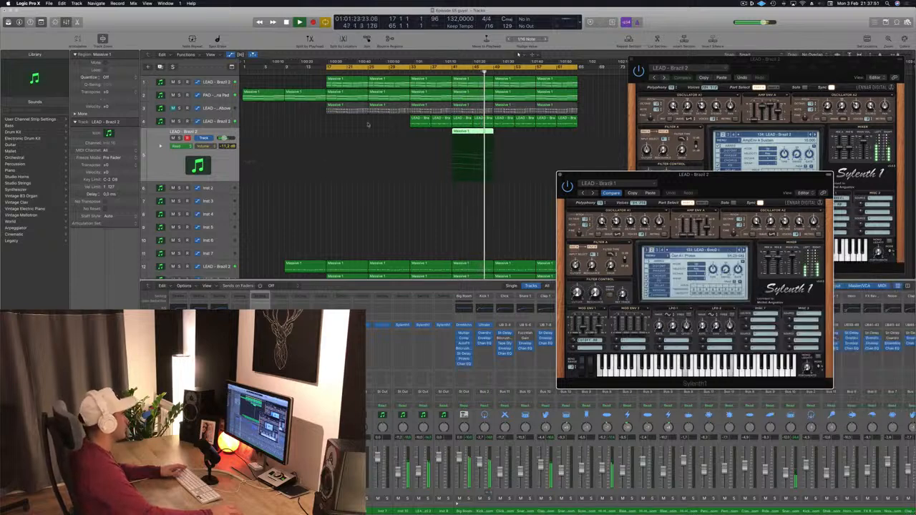
# Audition the new lead track around bar 41, first in solo and then with the full arrangement.
pyautogui.click(447, 72)
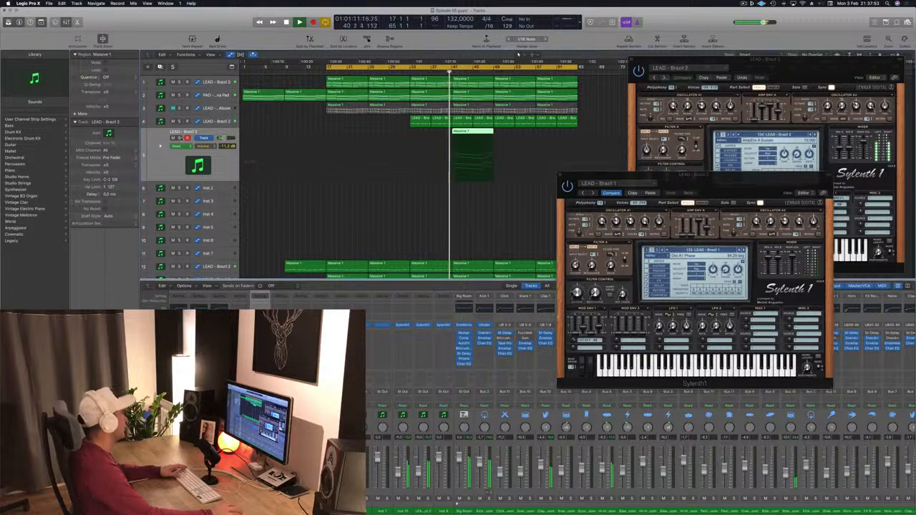
pyautogui.hotkey('ctrl', 's')
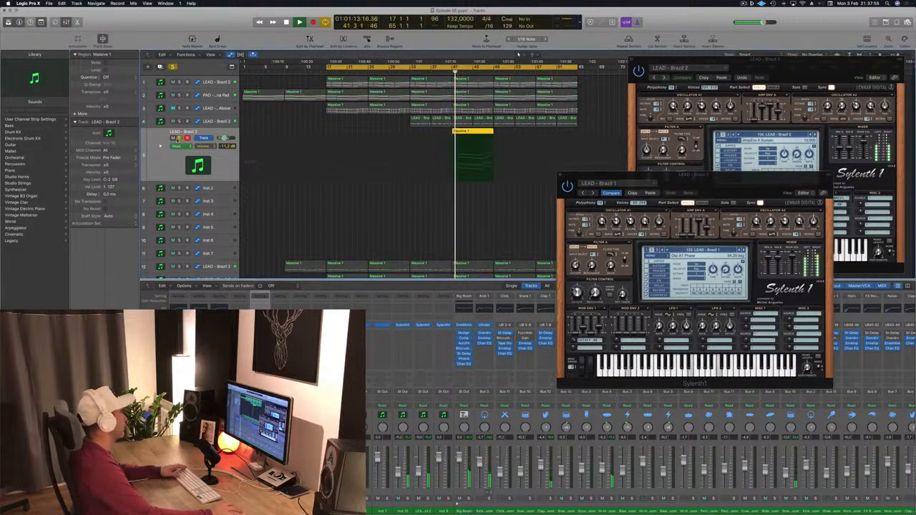
pyautogui.hotkey('ctrl', 's')
pyautogui.press('Return')
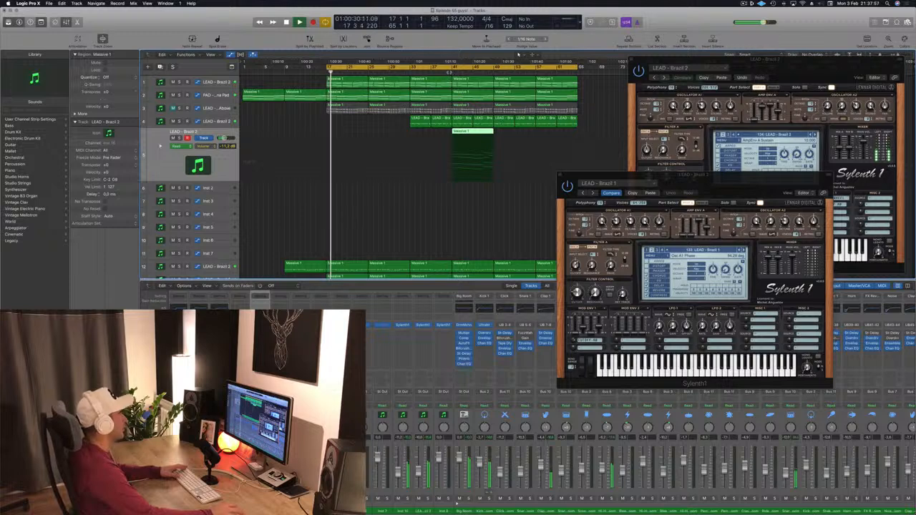
pyautogui.click(452, 74)
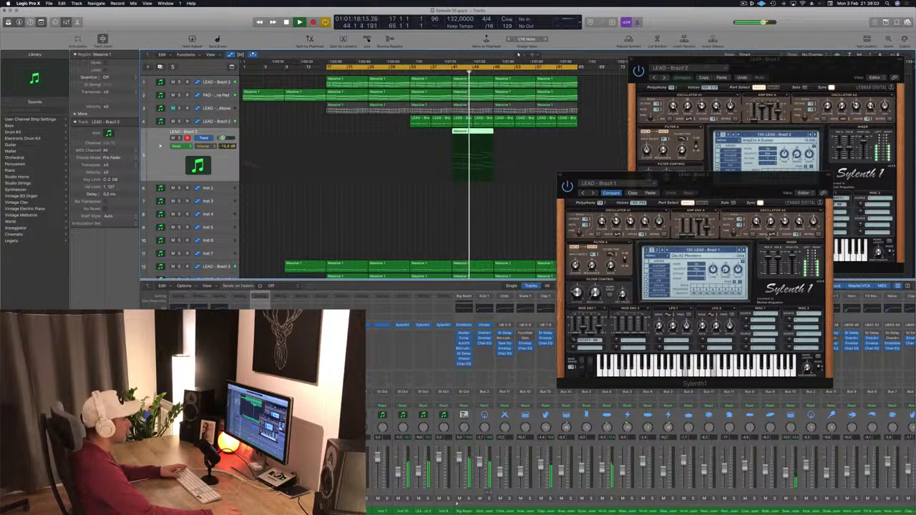
# Switch the new track's Sylenth1 to the LEAD - Brazil 2 preset and set the track volume to -10.4 dB.
pyautogui.click(592, 193)
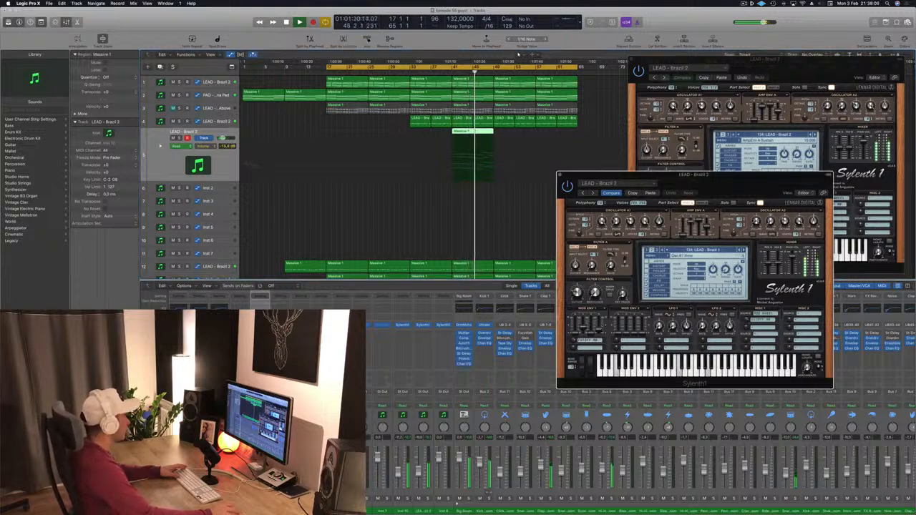
pyautogui.moveTo(223, 138); pyautogui.dragTo(225, 138)
# Move the synth window aside and repeat the new track's bar 41 region through to bar 65.
pyautogui.moveTo(623, 175); pyautogui.dragTo(702, 179)
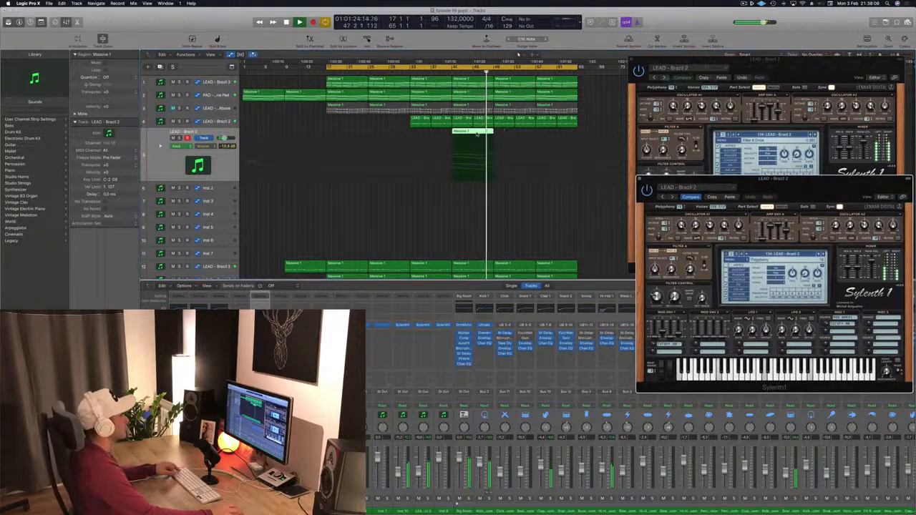
pyautogui.moveTo(476, 135); pyautogui.dragTo(557, 136)
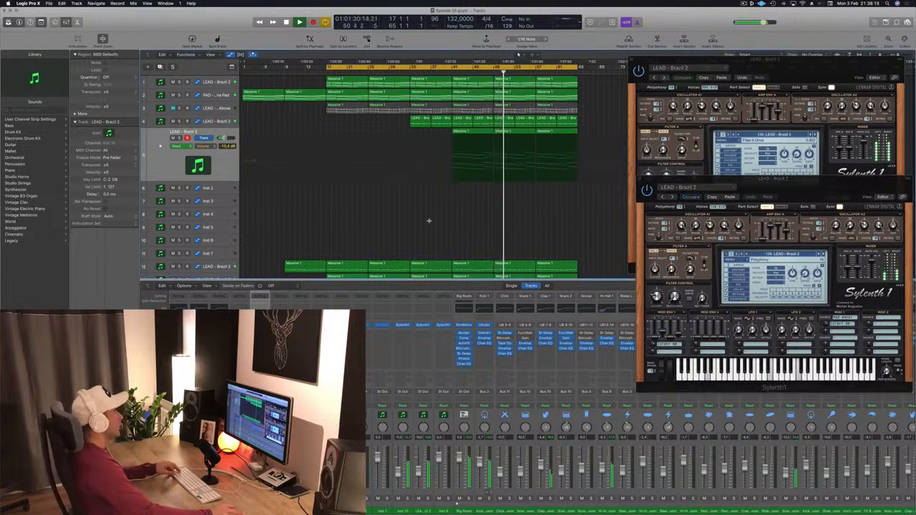